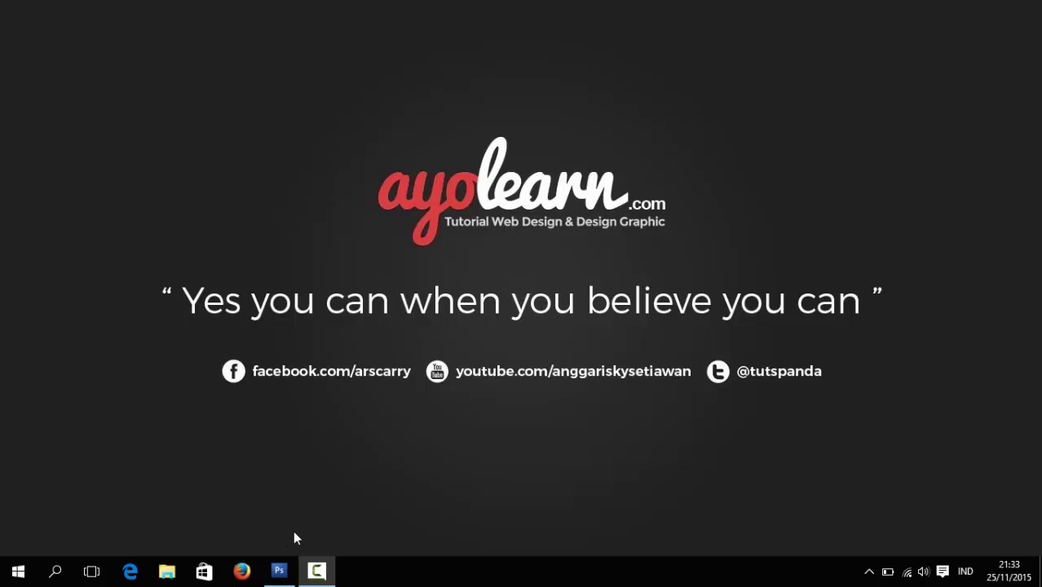
- Restore the Mobile Apps Design #1.psd window from the Photoshop taskbar button
{"action": "left_click", "coordinate": [280, 570]}
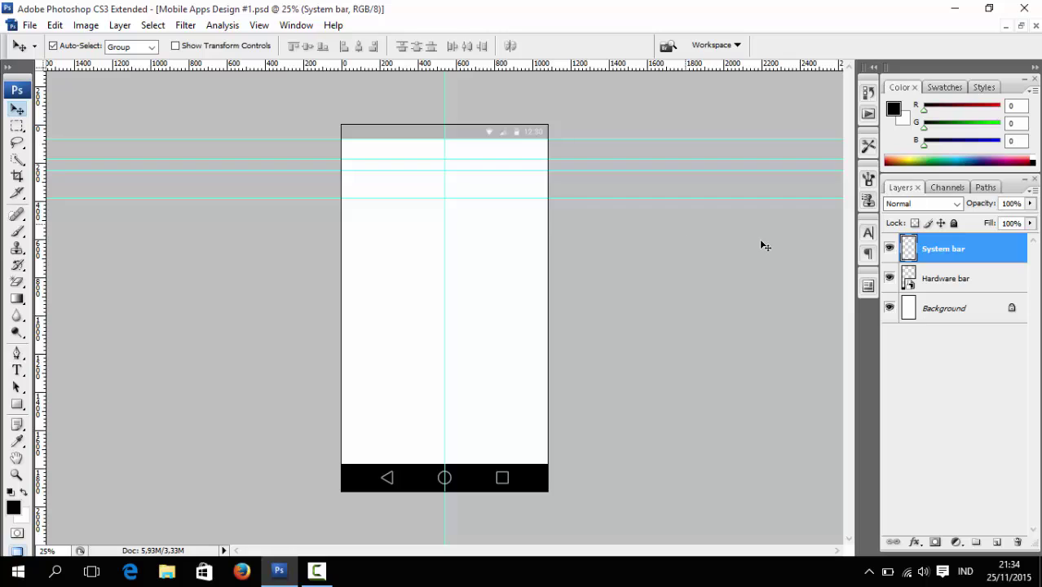
- Hide the Hardware bar layer and browse to the Pictures library to open an image
{"action": "left_click", "coordinate": [890, 278]}
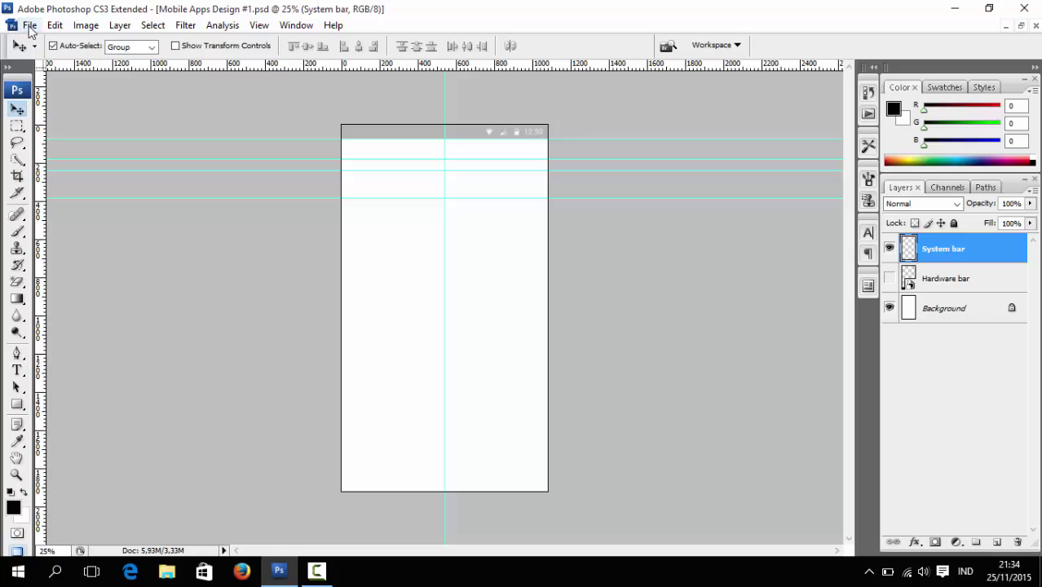
{"action": "left_click", "coordinate": [30, 24]}
{"action": "left_click", "coordinate": [33, 56]}
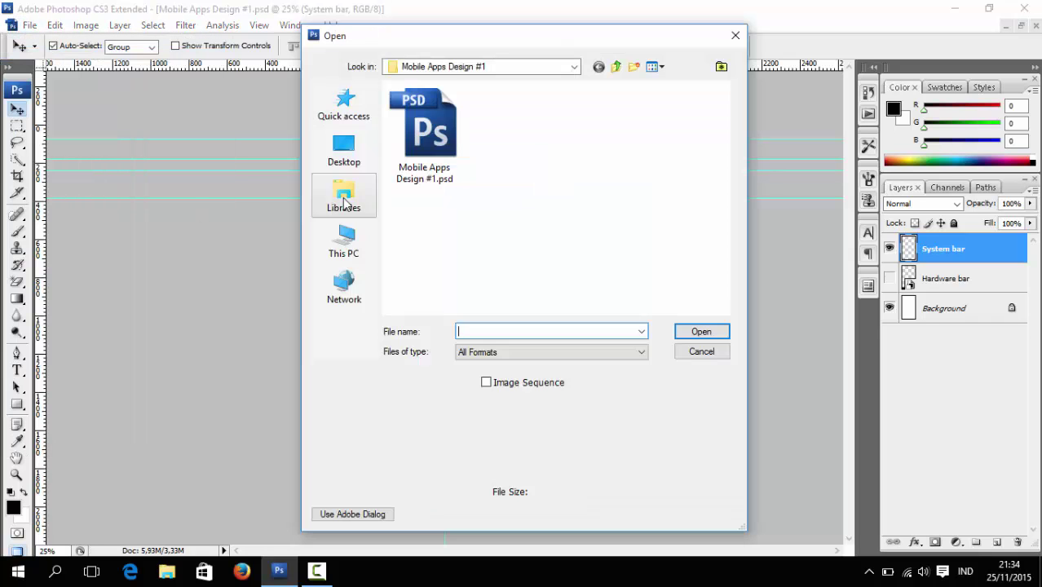
{"action": "left_click", "coordinate": [344, 195]}
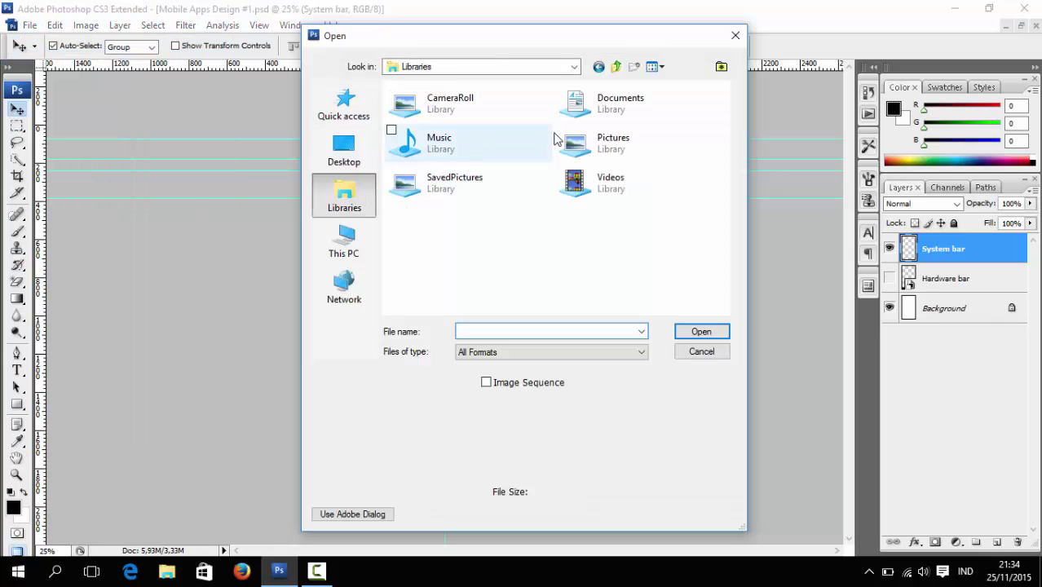
{"action": "double_click", "coordinate": [609, 132]}
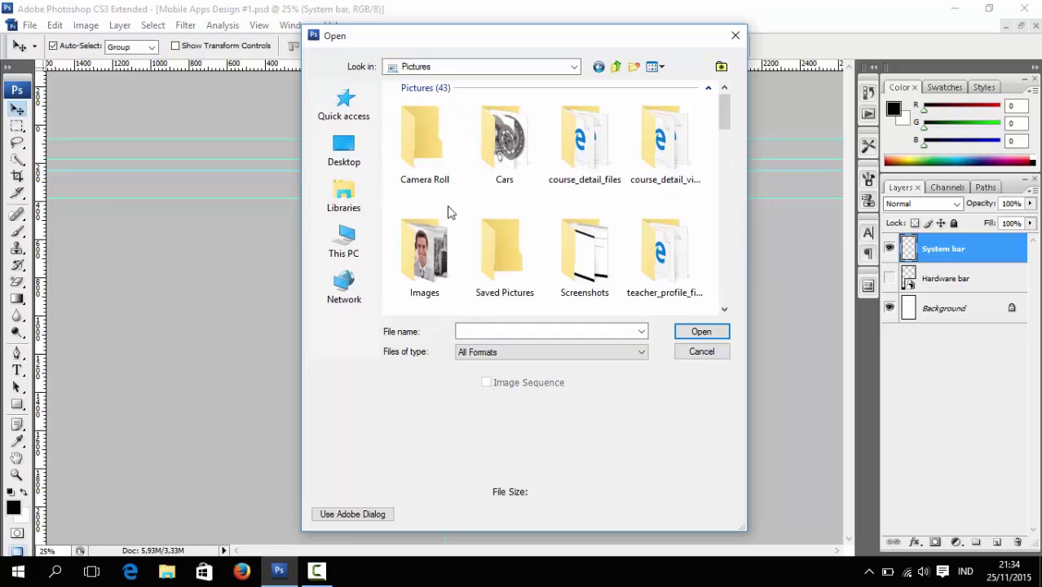
- Open Screen-Shot-2013-08-14-at-6.11.34-PM.png from the Pictures > Images folder
{"action": "double_click", "coordinate": [441, 238]}
{"action": "left_click", "coordinate": [537, 237]}
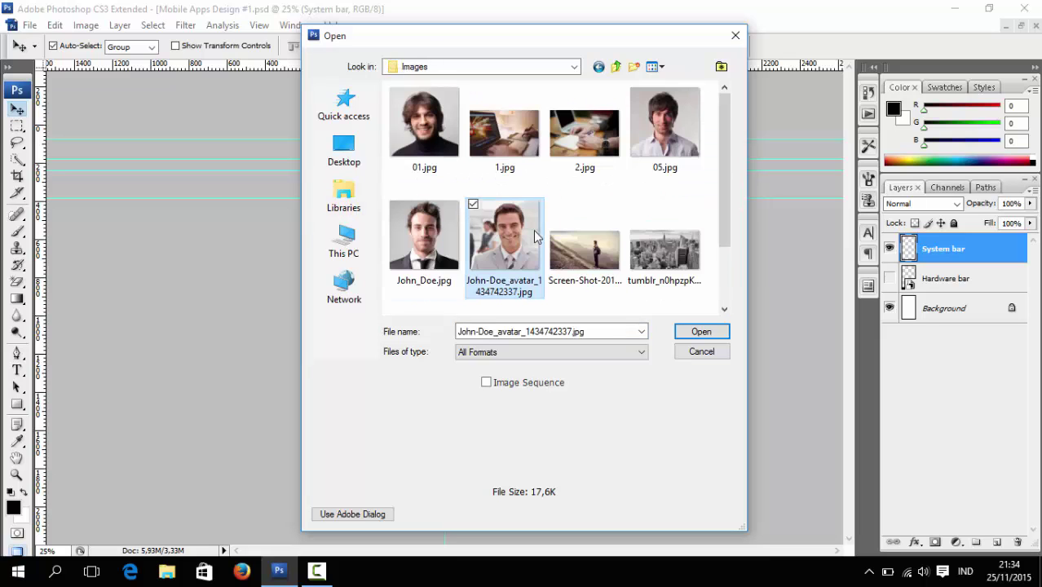
{"action": "key", "text": "Right"}
{"action": "left_click", "coordinate": [536, 237]}
{"action": "key", "text": "Right"}
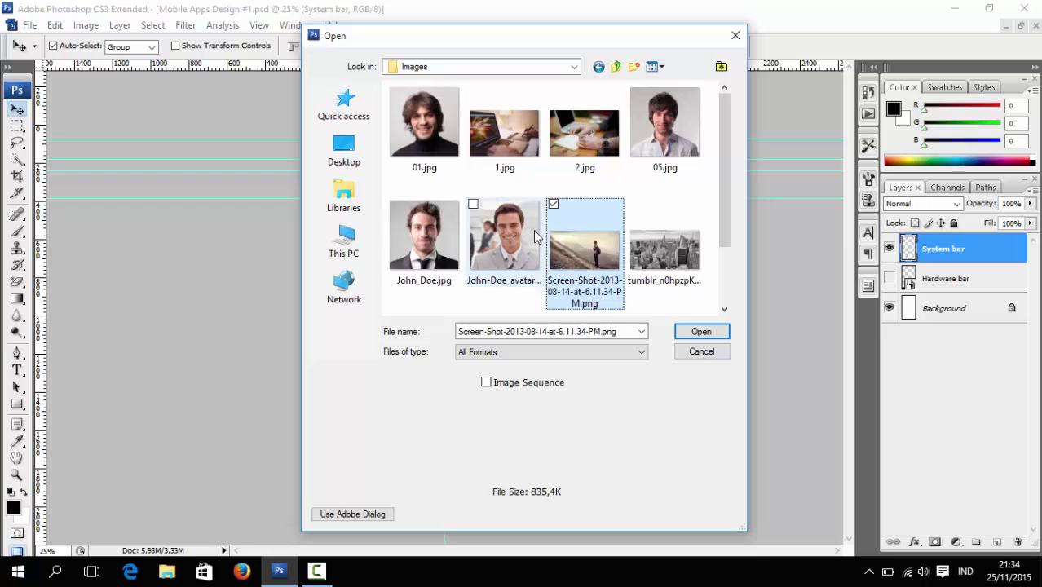
{"action": "key", "text": "Right"}
{"action": "key", "text": "Left"}
{"action": "key", "text": "Return"}
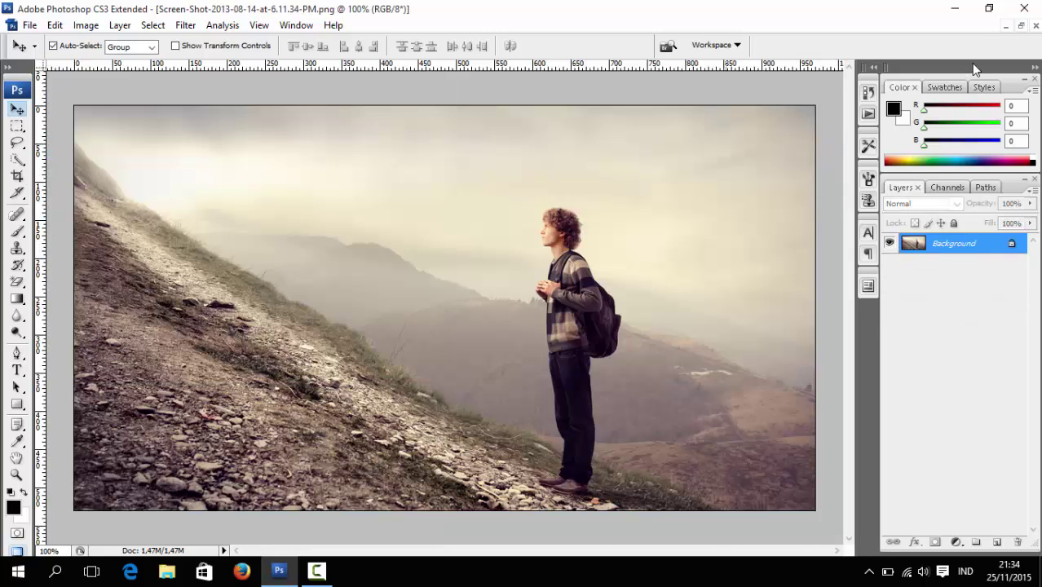
- Copy the hiker photo from its floating window into the phone mockup
{"action": "left_click", "coordinate": [1020, 26]}
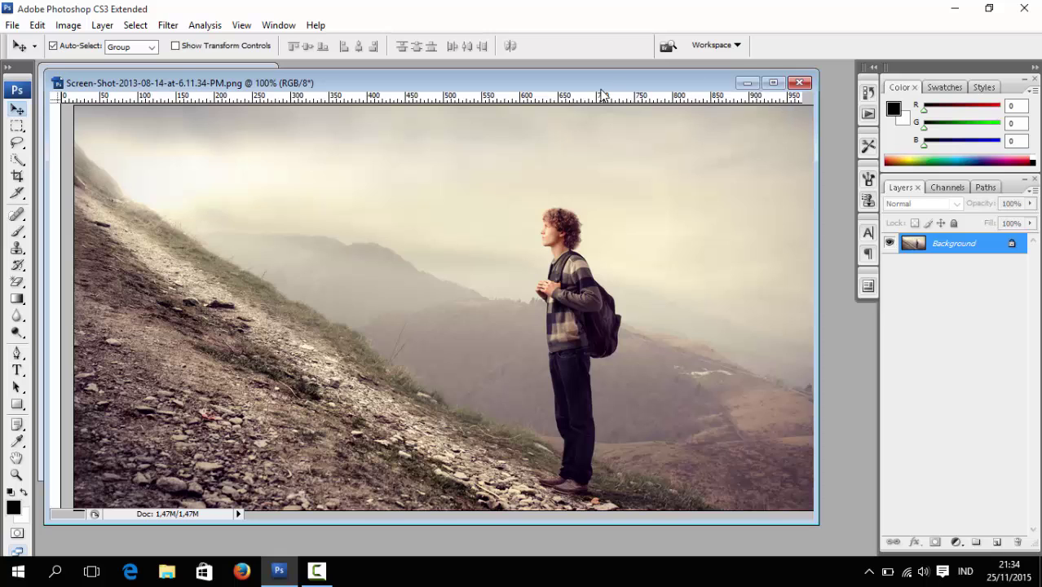
{"action": "left_click_drag", "start_coordinate": [607, 85], "coordinate": [705, 98]}
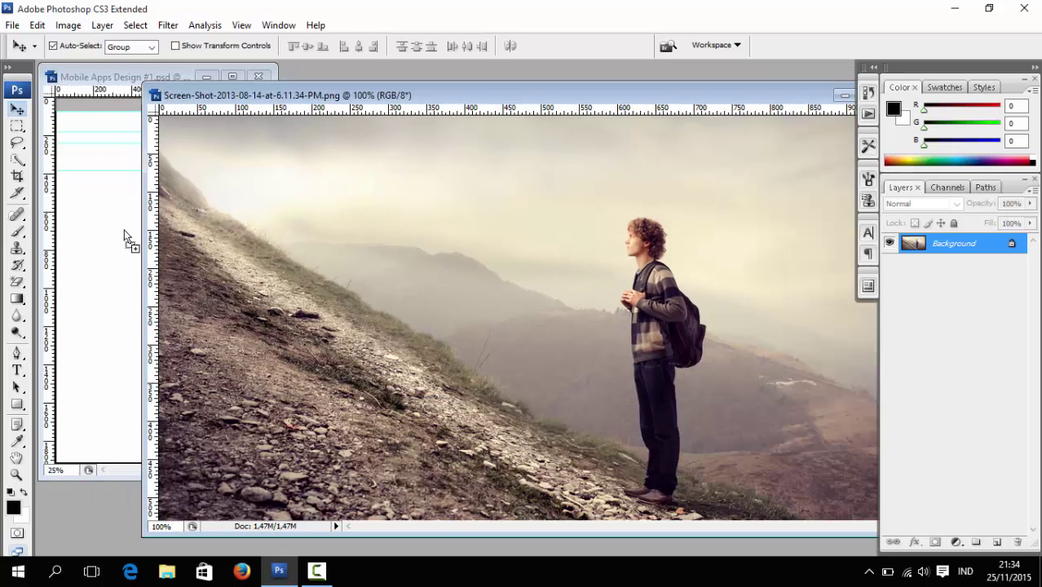
{"action": "left_click_drag", "start_coordinate": [241, 214], "coordinate": [89, 236]}
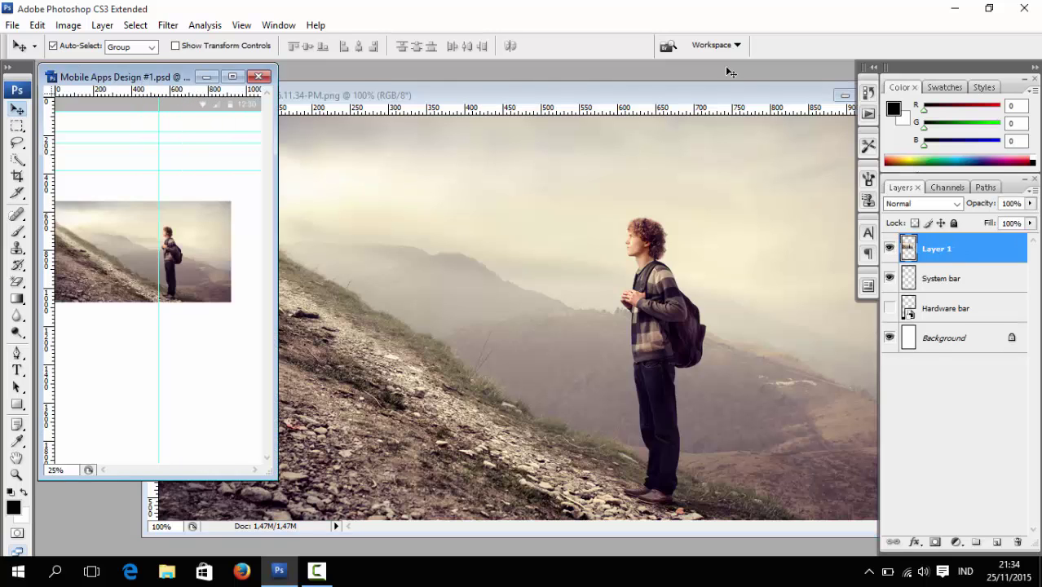
{"action": "left_click", "coordinate": [742, 85]}
{"action": "left_click_drag", "start_coordinate": [739, 96], "coordinate": [662, 99]}
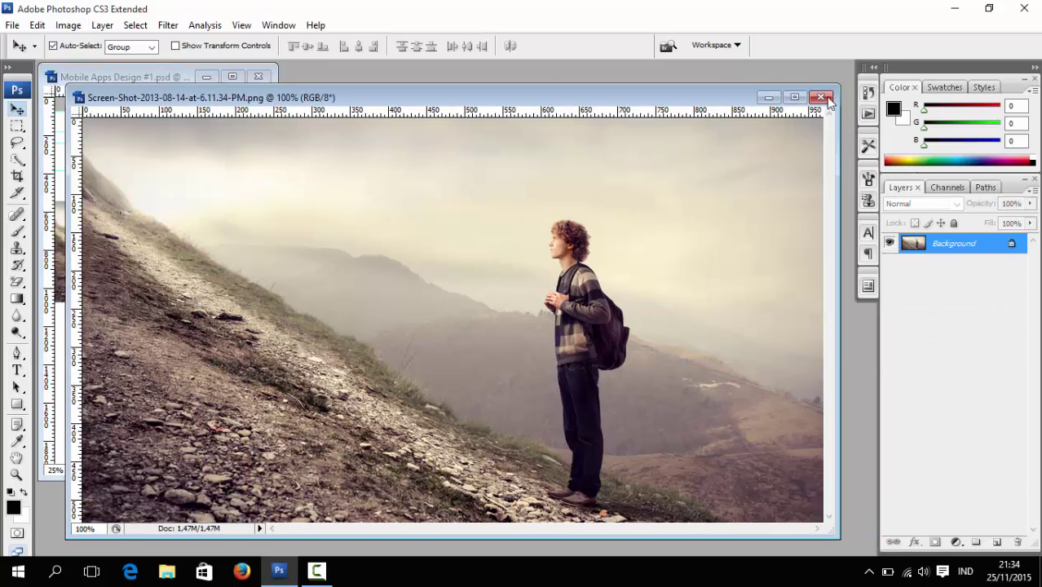
- Close the photo file, move Layer 1 to the screen top, below System bar
{"action": "left_click", "coordinate": [820, 97]}
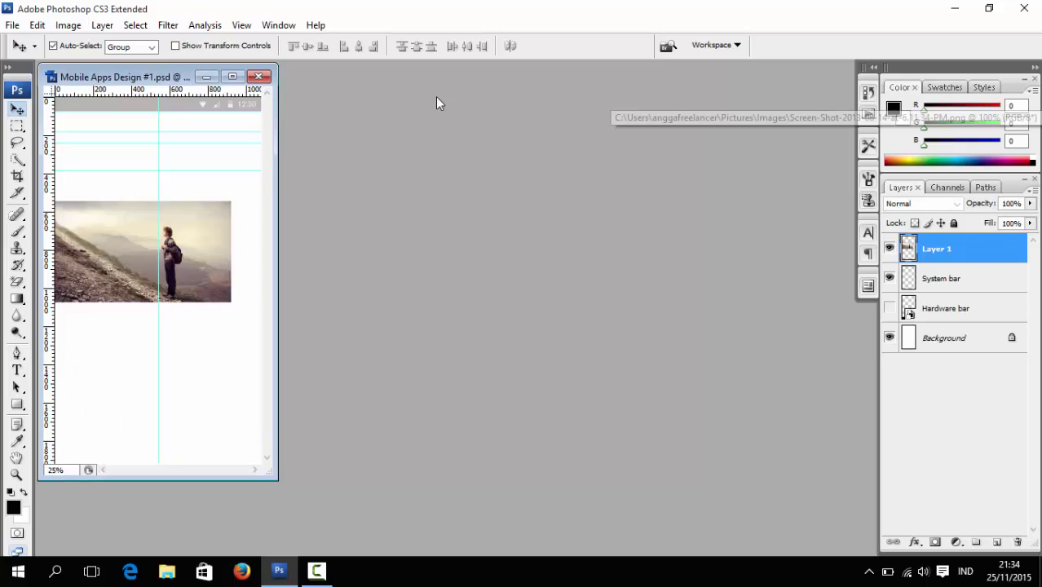
{"action": "left_click", "coordinate": [232, 77]}
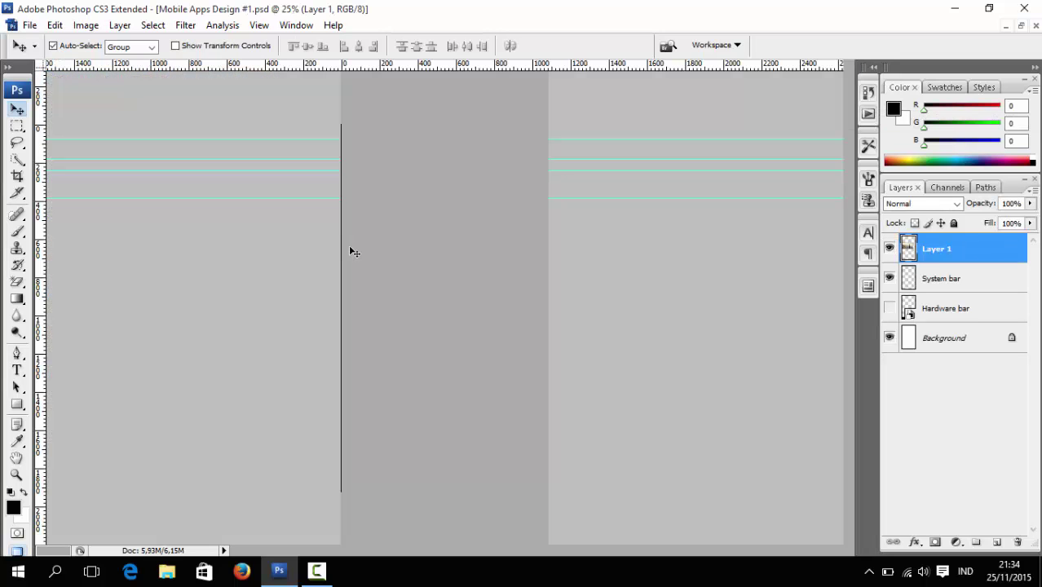
{"action": "left_click_drag", "start_coordinate": [453, 281], "coordinate": [463, 164]}
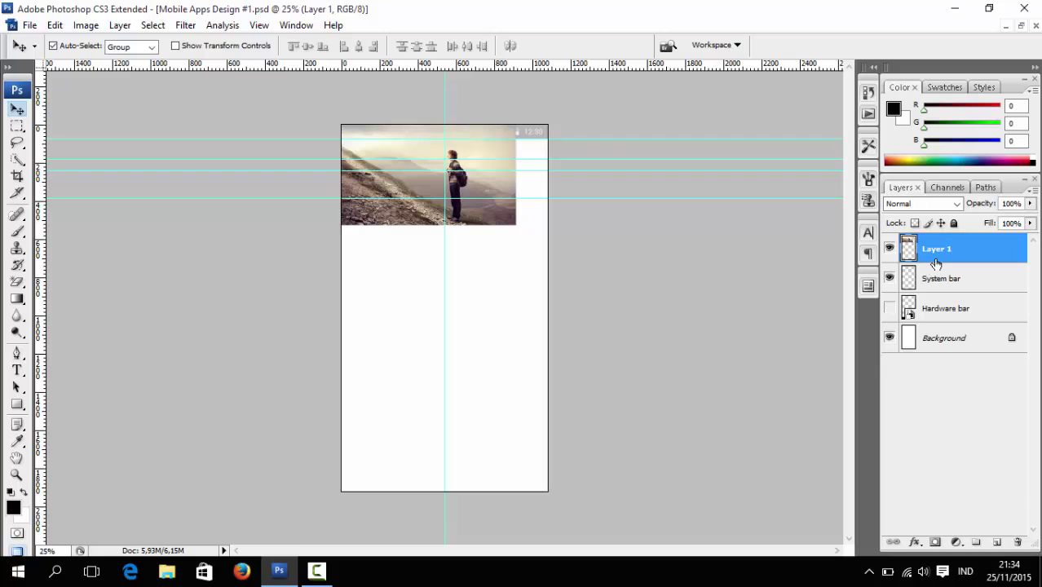
{"action": "left_click_drag", "start_coordinate": [936, 262], "coordinate": [938, 289]}
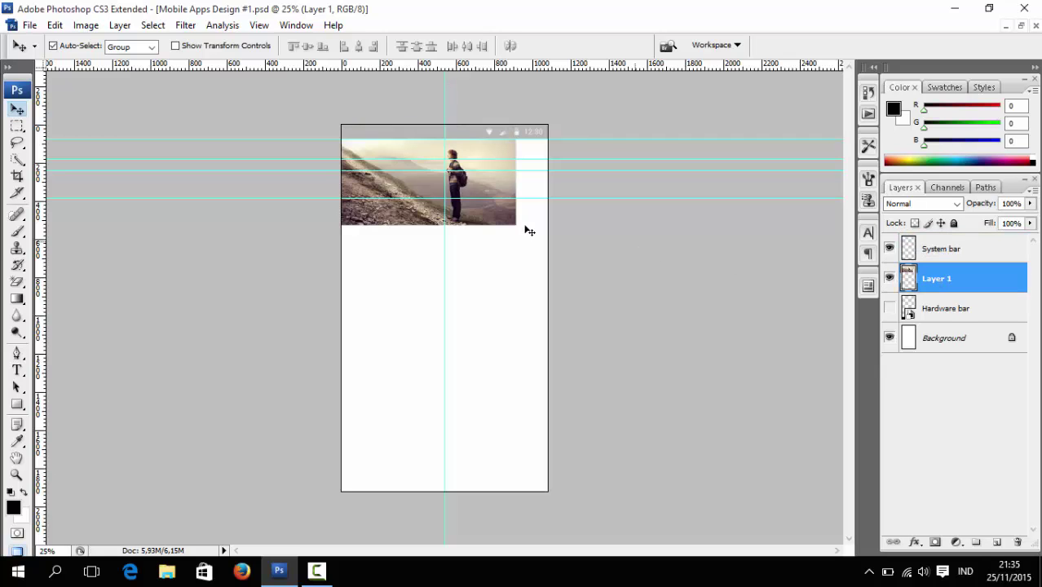
- Free-transform the hiker photo to about 369%, nudge it left to frame the hiker, and commit
{"action": "key", "text": "ctrl+t"}
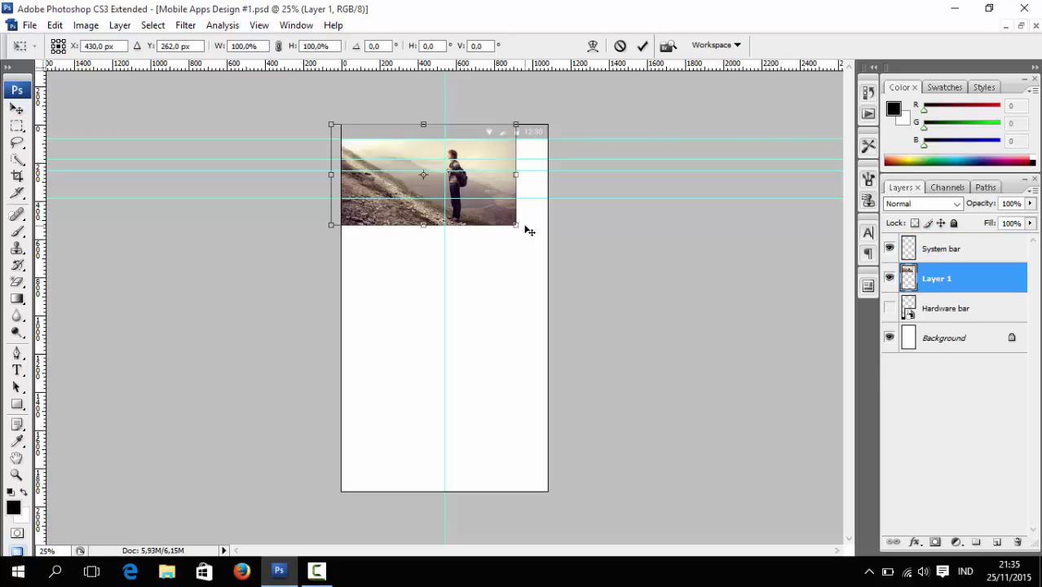
{"action": "mouse_move", "coordinate": [524, 238]}
{"action": "left_mouse_down"}
{"action": "mouse_move", "coordinate": [583, 331]}
{"action": "mouse_move", "coordinate": [770, 437]}
{"action": "left_mouse_up"}
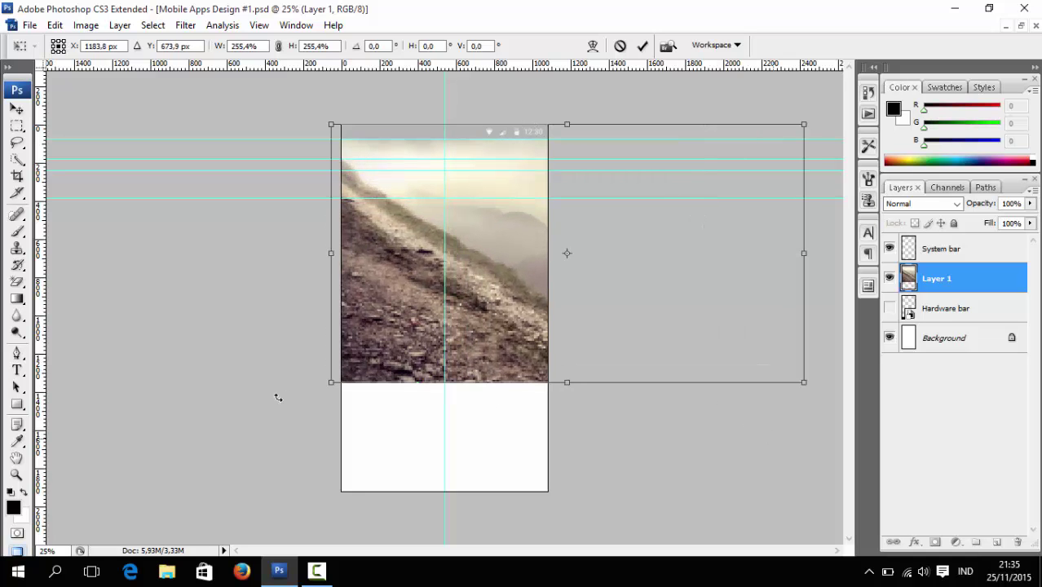
{"action": "left_click_drag", "start_coordinate": [329, 383], "coordinate": [168, 563]}
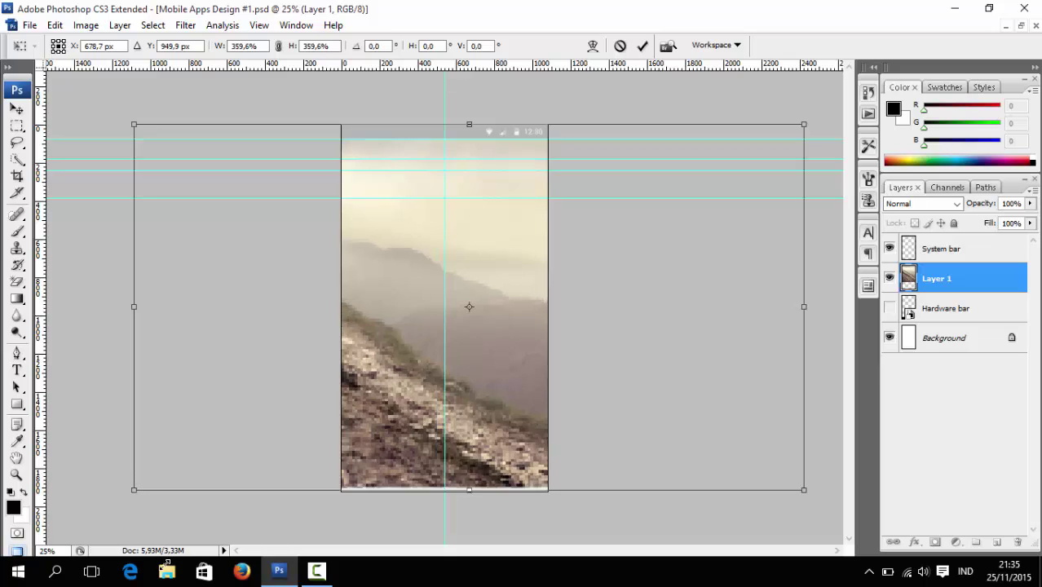
{"action": "left_click_drag", "start_coordinate": [133, 490], "coordinate": [120, 497]}
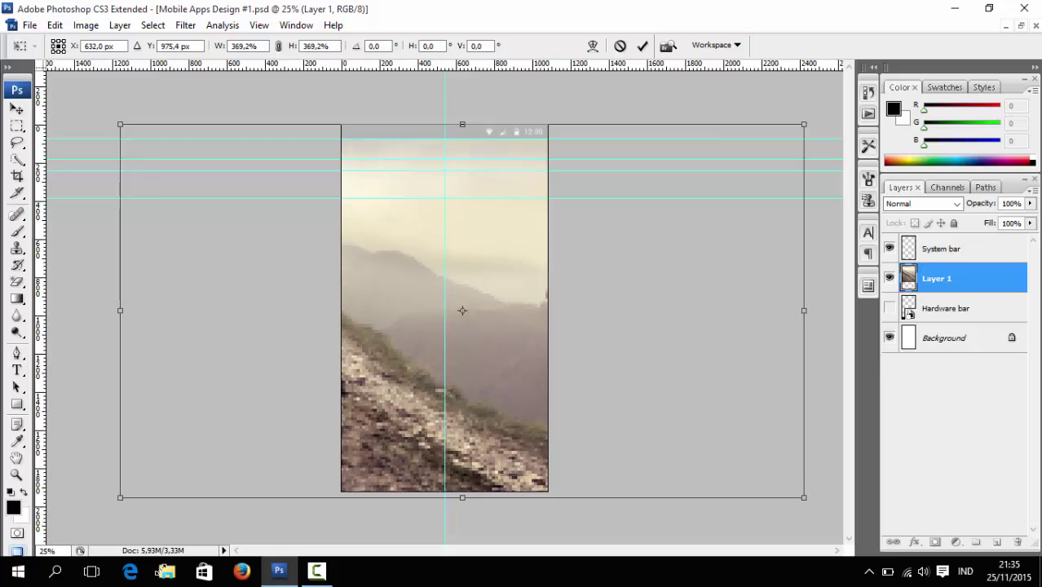
{"action": "key", "text": "shift+Left"}
{"action": "key", "text": "shift+Left"}
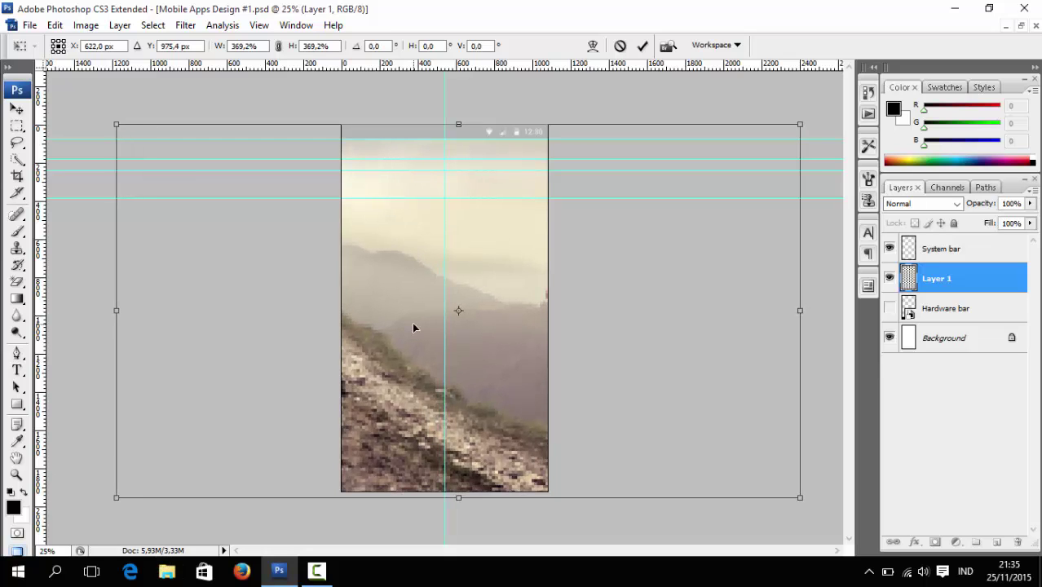
{"action": "key", "text": "shift+Left"}
{"action": "key", "text": "shift+Left"}
{"action": "key", "text": "shift+Left"}
{"action": "key", "text": "shift+Left"}
{"action": "key", "text": "shift+Left"}
{"action": "key", "text": "shift+Left"}
{"action": "key", "text": "shift+Left"}
{"action": "key", "text": "shift+Left"}
{"action": "key", "text": "shift+Left"}
{"action": "key", "text": "shift+Left"}
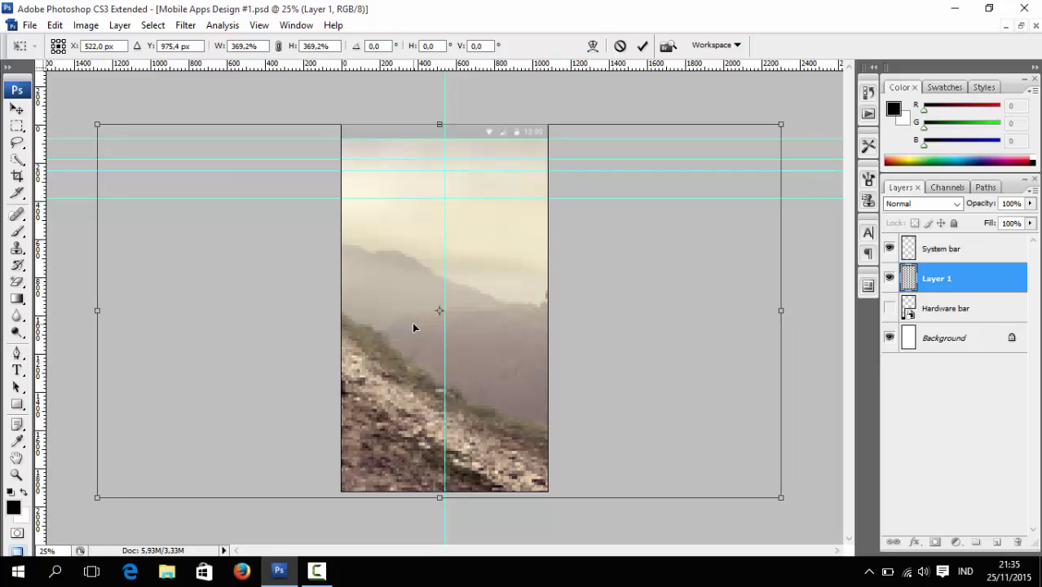
{"action": "key", "text": "shift+Left"}
{"action": "key", "text": "shift+Left"}
{"action": "key", "text": "shift+Left"}
{"action": "key", "text": "shift+Left"}
{"action": "key", "text": "shift+Left"}
{"action": "key", "text": "shift+Left"}
{"action": "key", "text": "shift+Left"}
{"action": "key", "text": "shift+Left"}
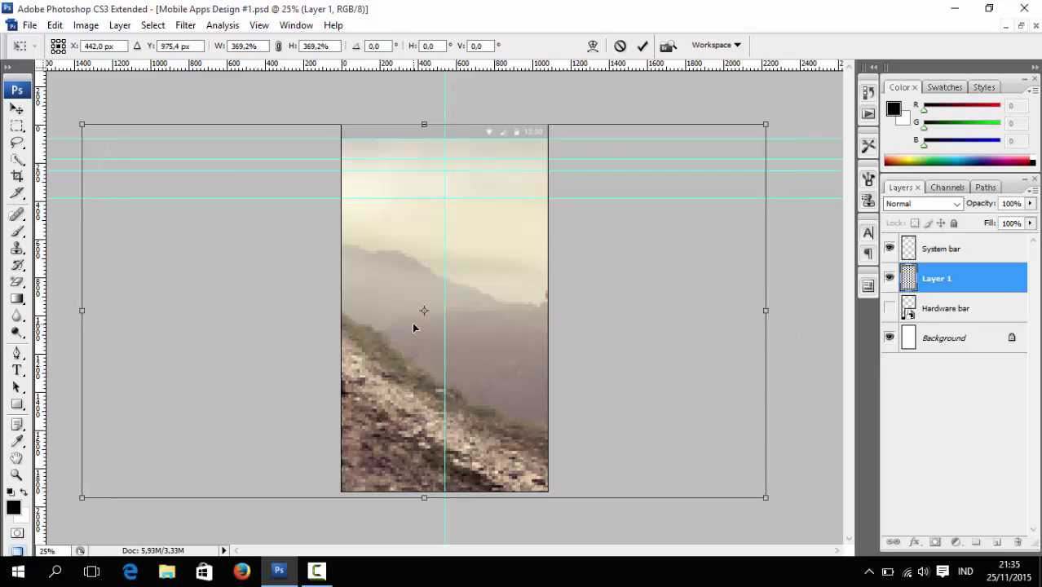
{"action": "key", "text": "shift+Left"}
{"action": "key", "text": "shift+Left"}
{"action": "key", "text": "shift+Left"}
{"action": "key", "text": "shift+Left"}
{"action": "key", "text": "shift+Left"}
{"action": "key", "text": "shift+Left"}
{"action": "key", "text": "shift+Left"}
{"action": "key", "text": "shift+Left"}
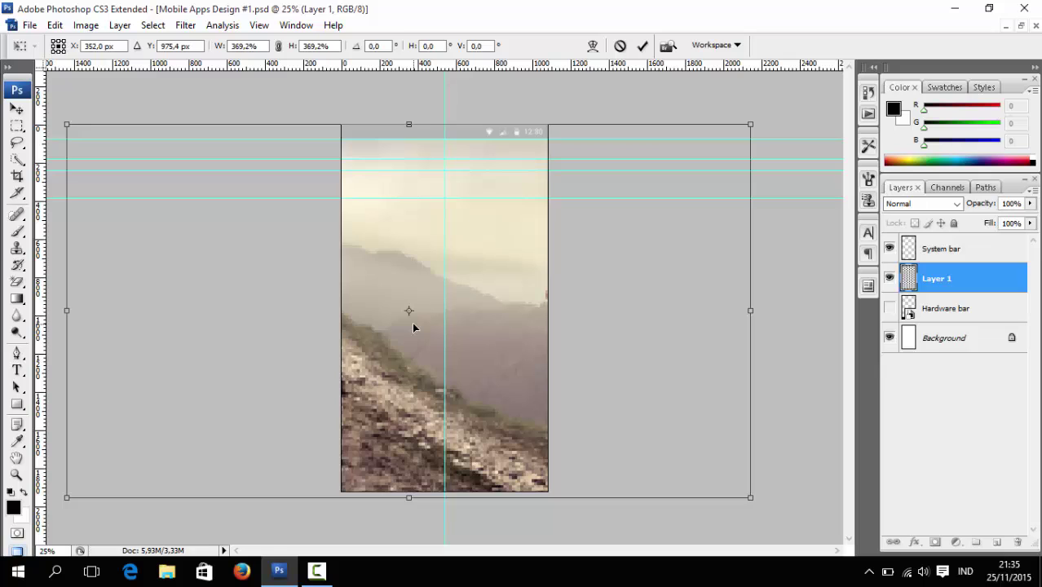
{"action": "key", "text": "shift+Left"}
{"action": "key", "text": "shift+Left"}
{"action": "key", "text": "shift+Left"}
{"action": "key", "text": "shift+Left"}
{"action": "key", "text": "shift+Left"}
{"action": "key", "text": "shift+Left"}
{"action": "key", "text": "shift+Left"}
{"action": "key", "text": "shift+Left"}
{"action": "key", "text": "shift+Left"}
{"action": "key", "text": "shift+Left"}
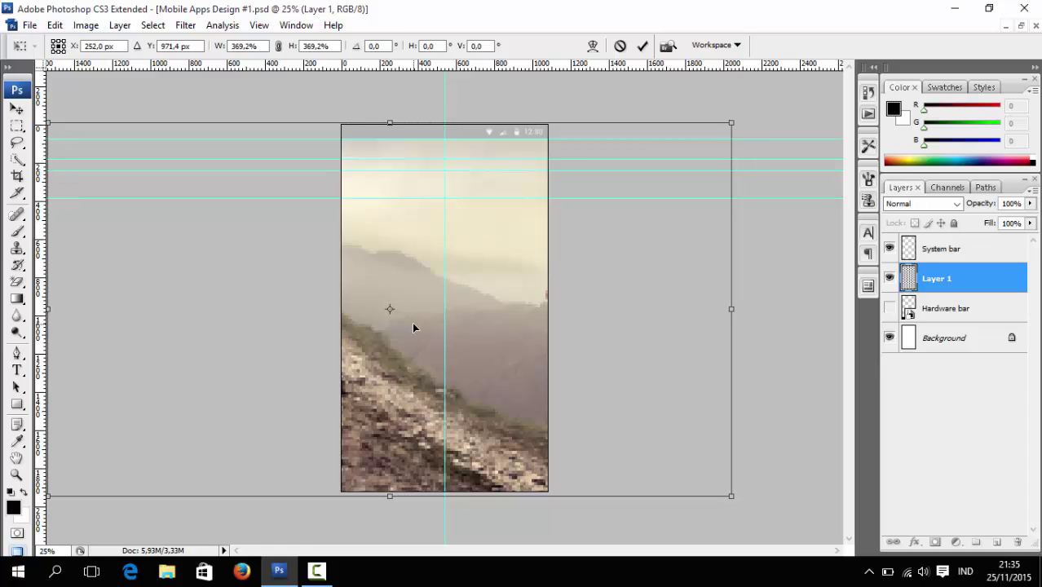
{"action": "key", "text": "shift+Left"}
{"action": "key", "text": "shift+Left"}
{"action": "key", "text": "shift+Left"}
{"action": "key", "text": "shift+Left"}
{"action": "key", "text": "shift+Left"}
{"action": "key", "text": "shift+Left"}
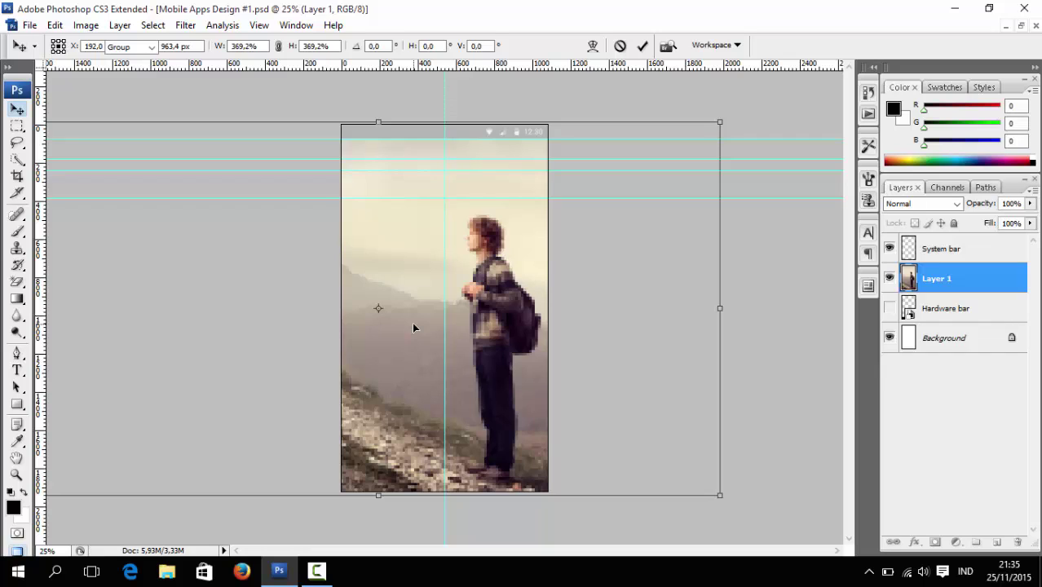
{"action": "key", "text": "Return"}
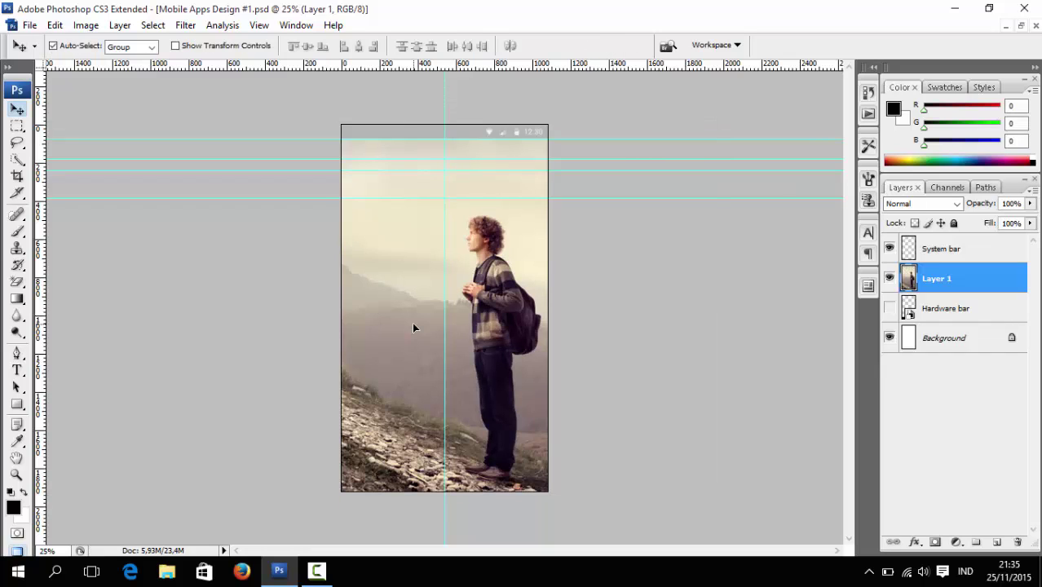
- Add a Color Overlay of #333333 to the Layer 1 photo
{"action": "left_click", "coordinate": [915, 542]}
{"action": "left_click", "coordinate": [930, 482]}
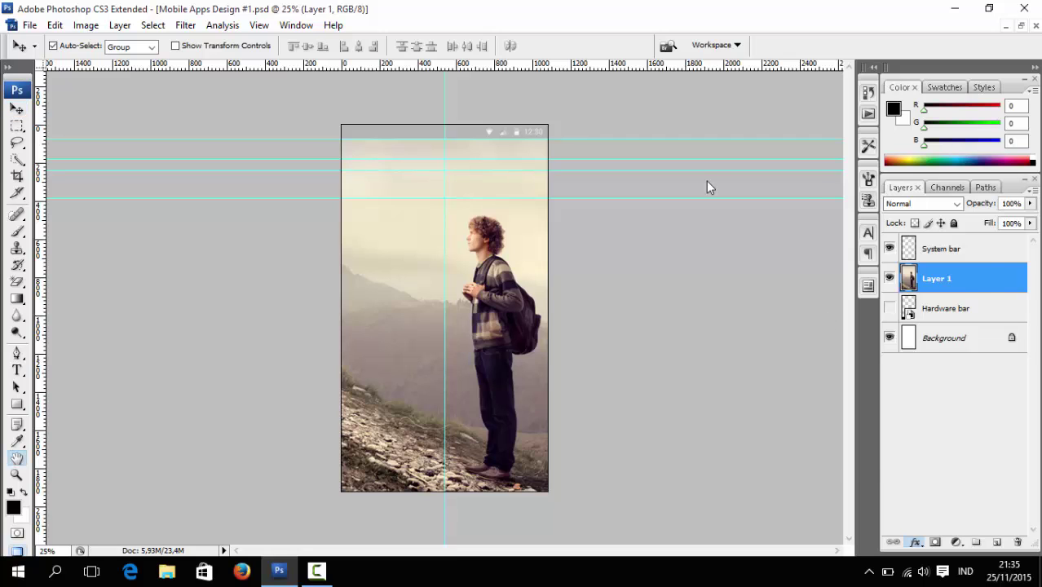
{"action": "left_click", "coordinate": [834, 191]}
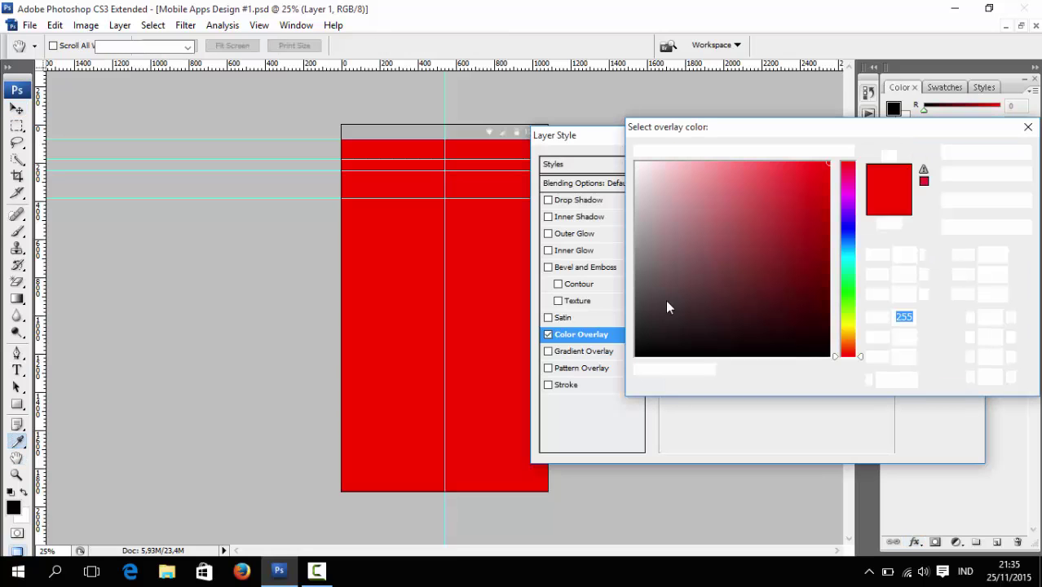
{"action": "type", "text": "0"}
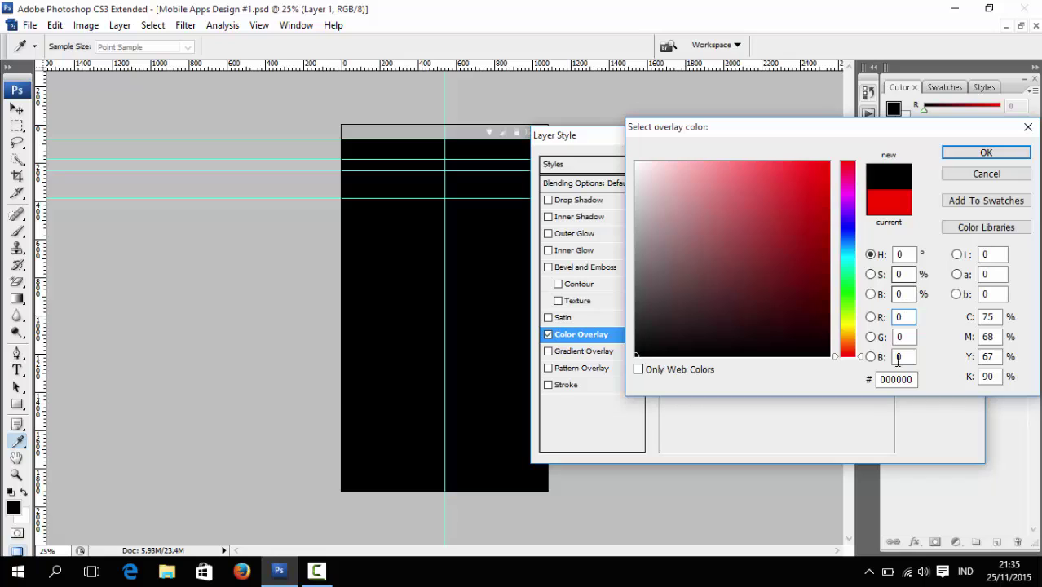
{"action": "left_click", "coordinate": [892, 378]}
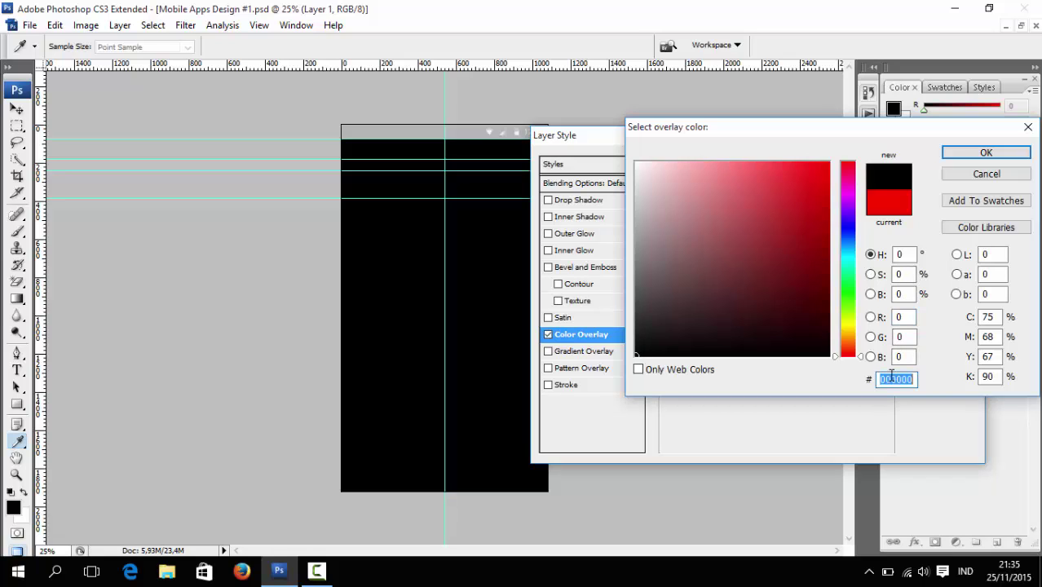
{"action": "type", "text": "3"}
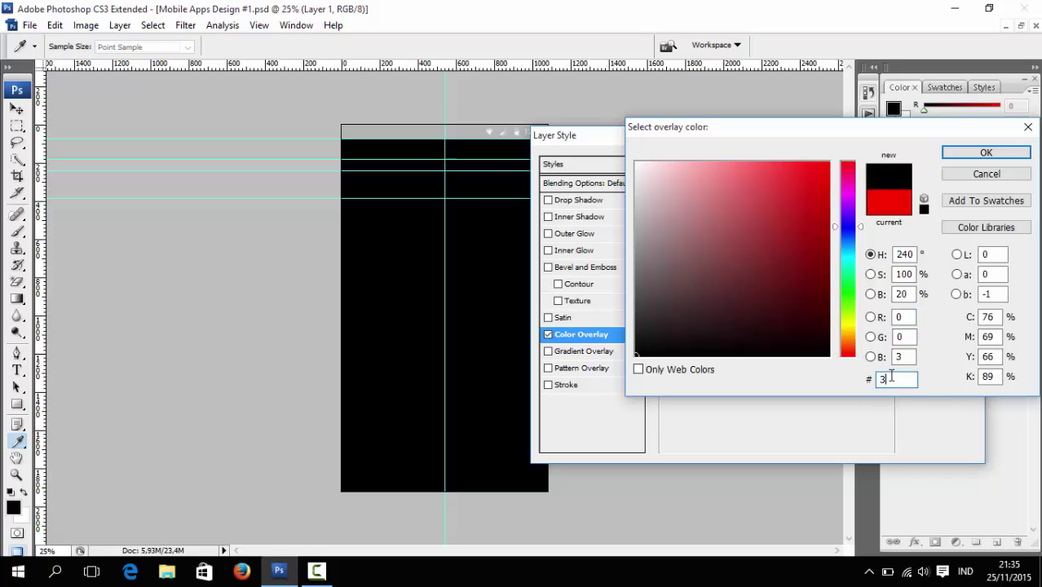
{"action": "type", "text": "33333"}
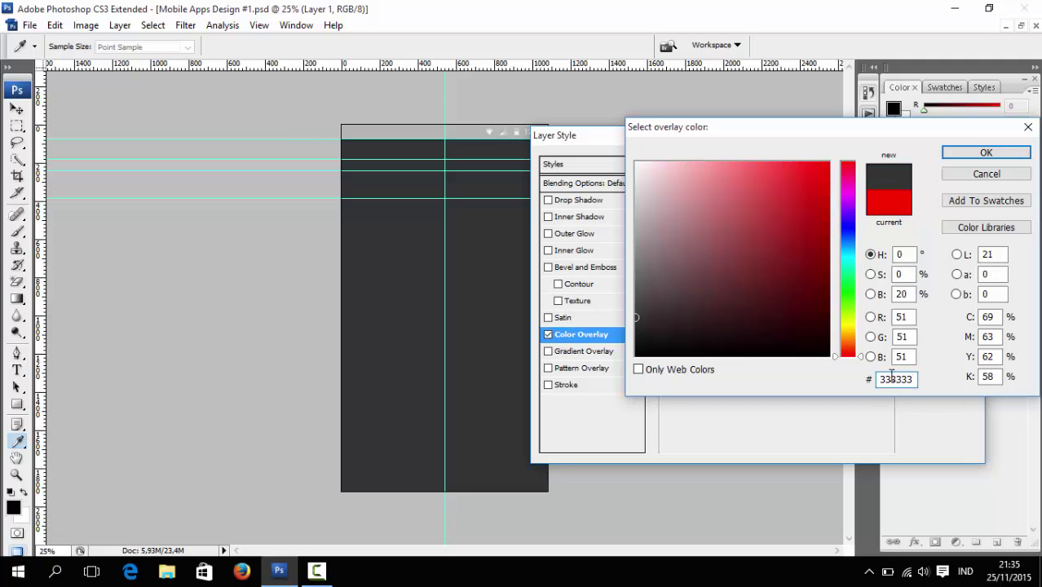
{"action": "left_click", "coordinate": [961, 153]}
{"action": "left_click", "coordinate": [954, 165]}
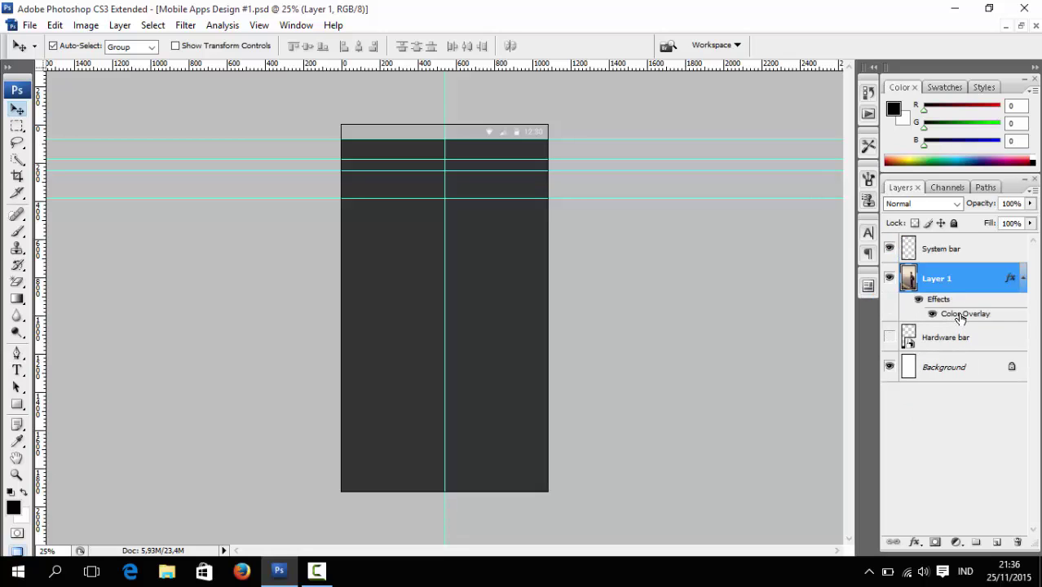
- Change the Color Overlay opacity to 70%
{"action": "key", "text": "h"}
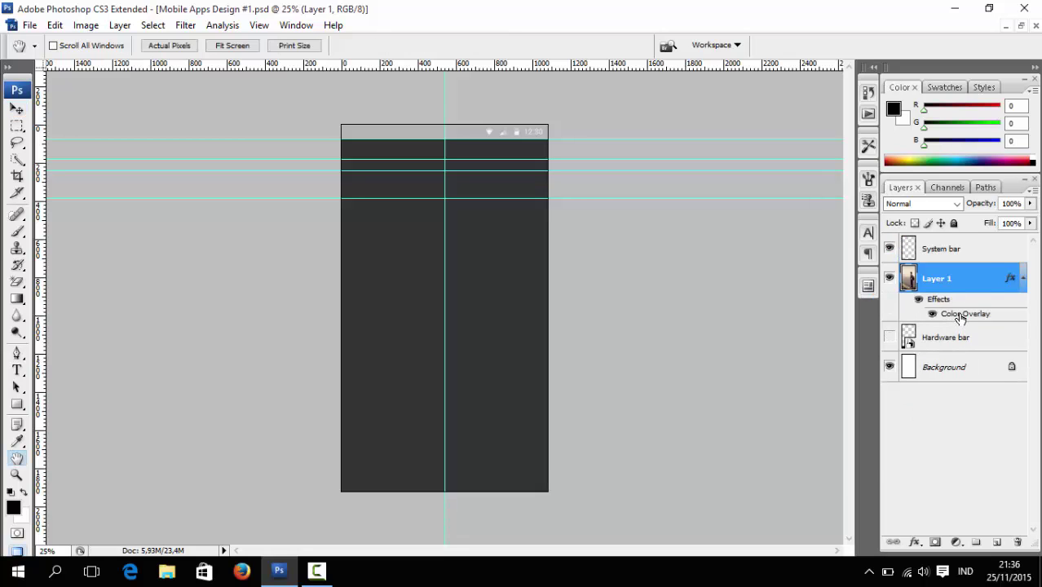
{"action": "double_click", "coordinate": [960, 316]}
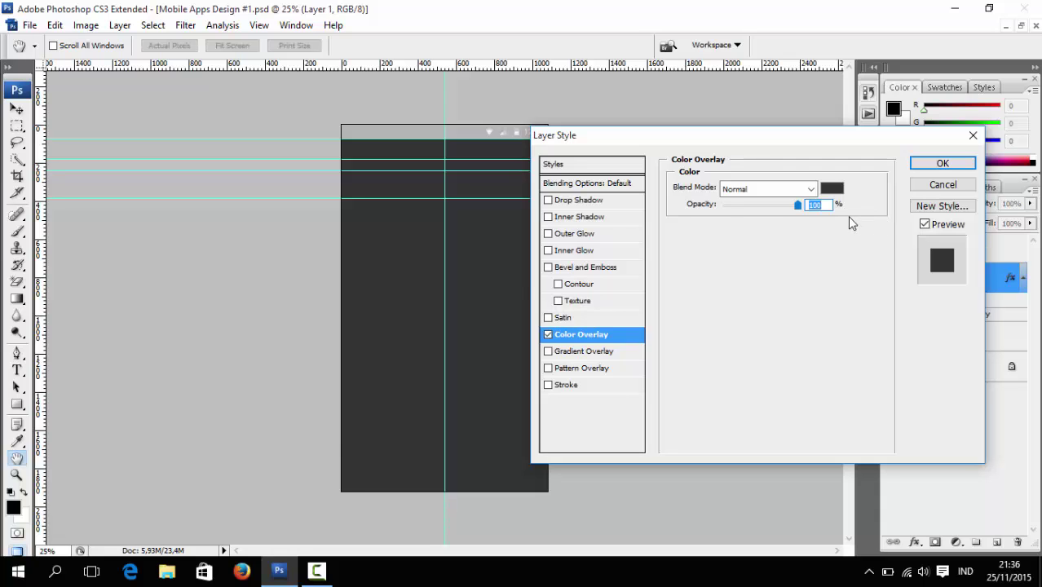
{"action": "type", "text": "50"}
{"action": "key", "text": "BackSpace"}
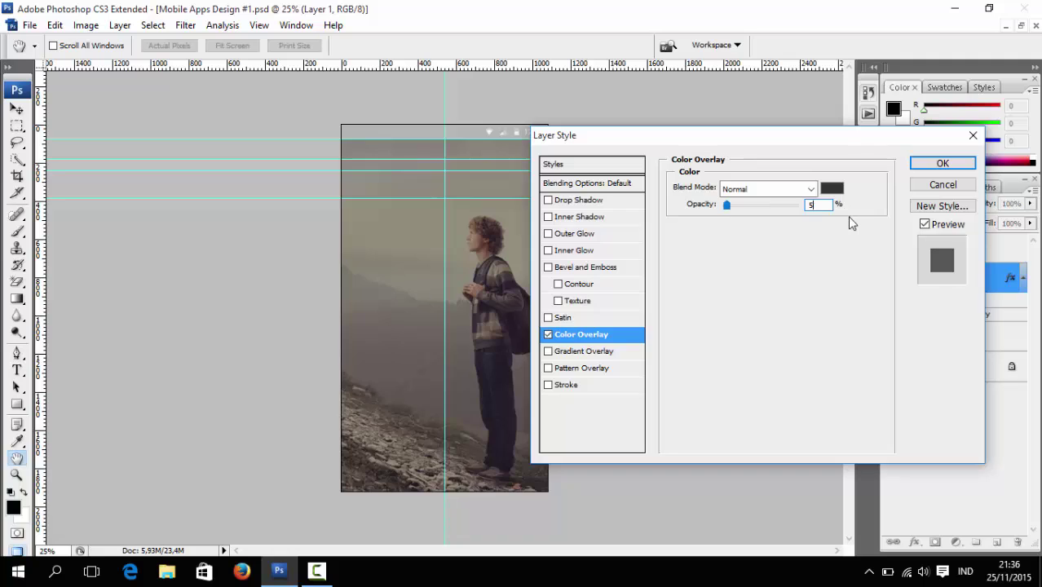
{"action": "key", "text": "BackSpace"}
{"action": "type", "text": "70"}
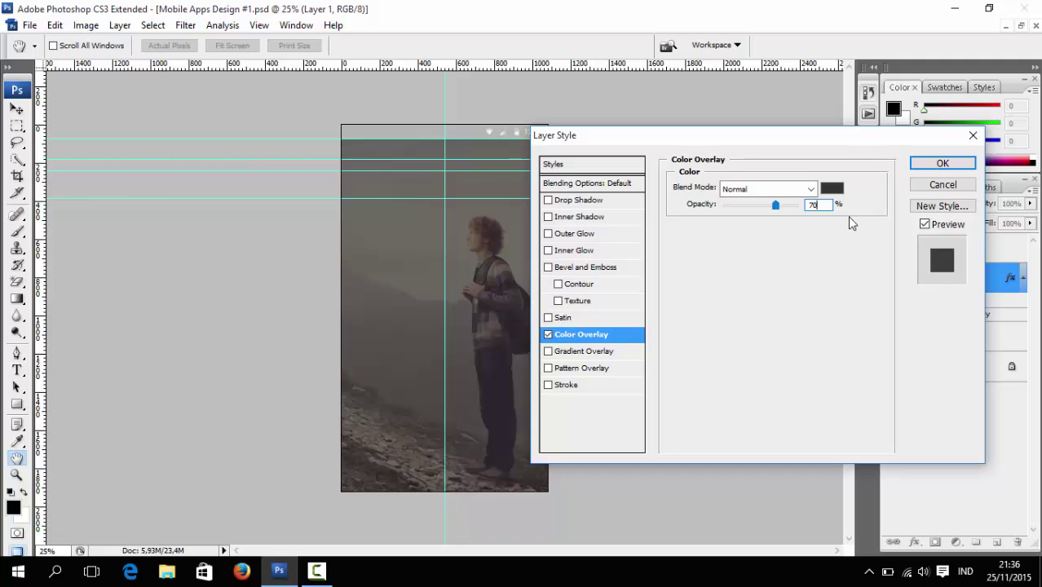
{"action": "left_click", "coordinate": [917, 174]}
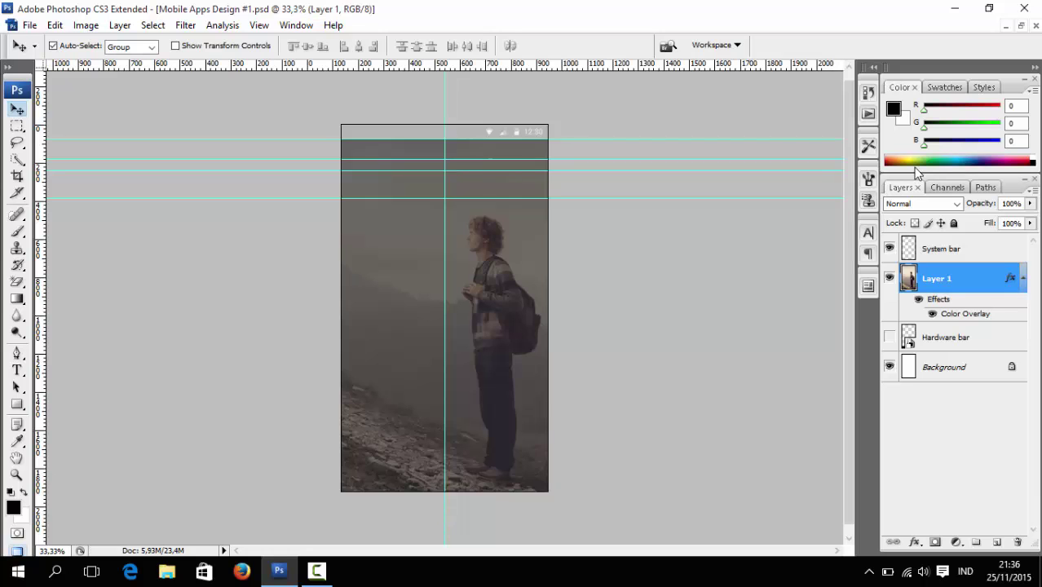
- Zoom to 50% on the top of the screen and select the System bar layer with the Move tool
{"action": "key", "text": "ctrl+plus"}
{"action": "key", "text": "ctrl+plus"}
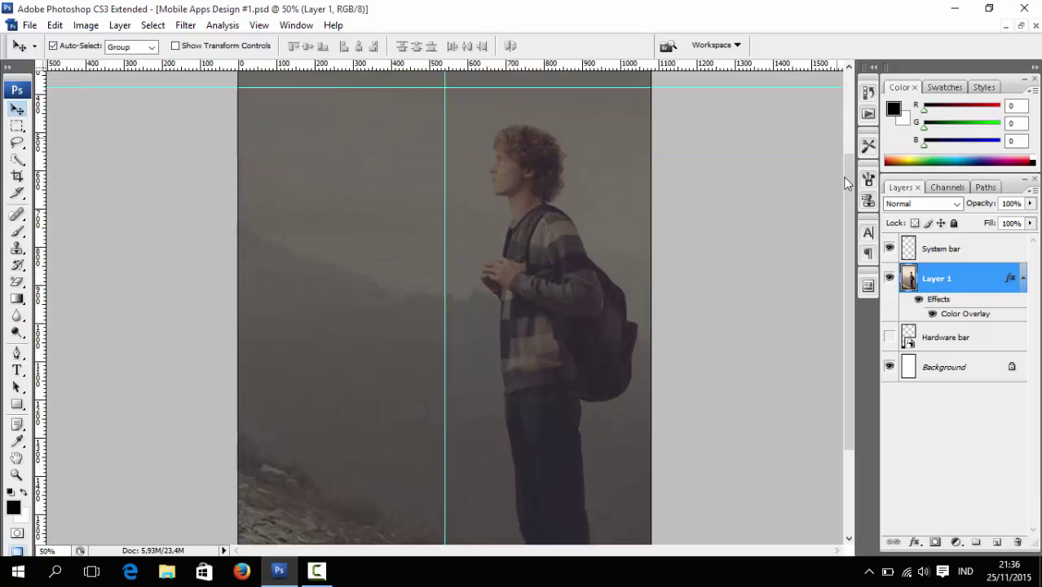
{"action": "scroll", "coordinate": [848, 139], "scroll_direction": "up", "scroll_amount": 3}
{"action": "mouse_move", "coordinate": [852, 137]}
{"action": "left_mouse_down"}
{"action": "mouse_move", "coordinate": [851, 164]}
{"action": "mouse_move", "coordinate": [857, 96]}
{"action": "left_mouse_up"}
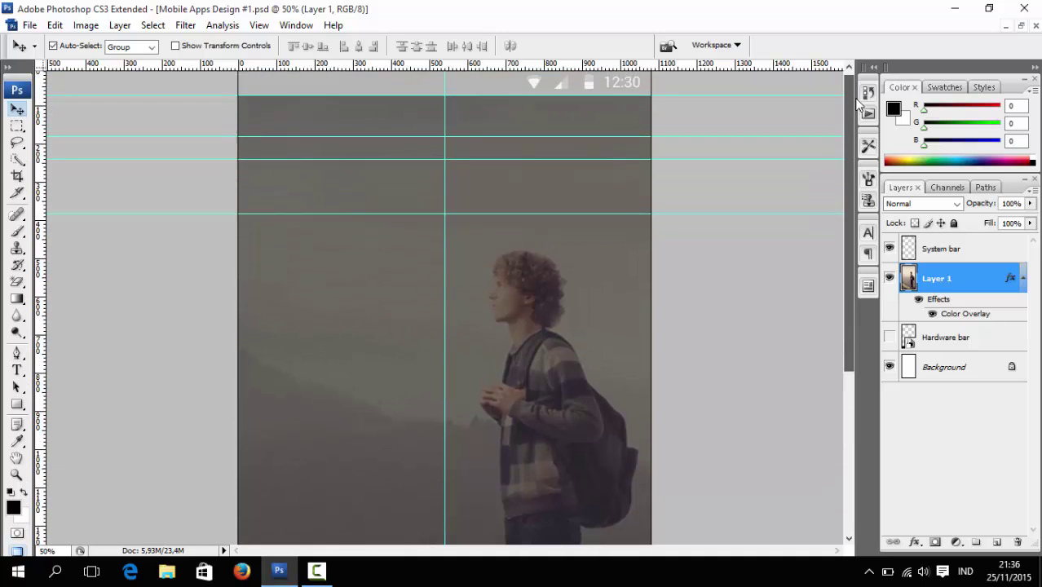
{"action": "key", "text": "t"}
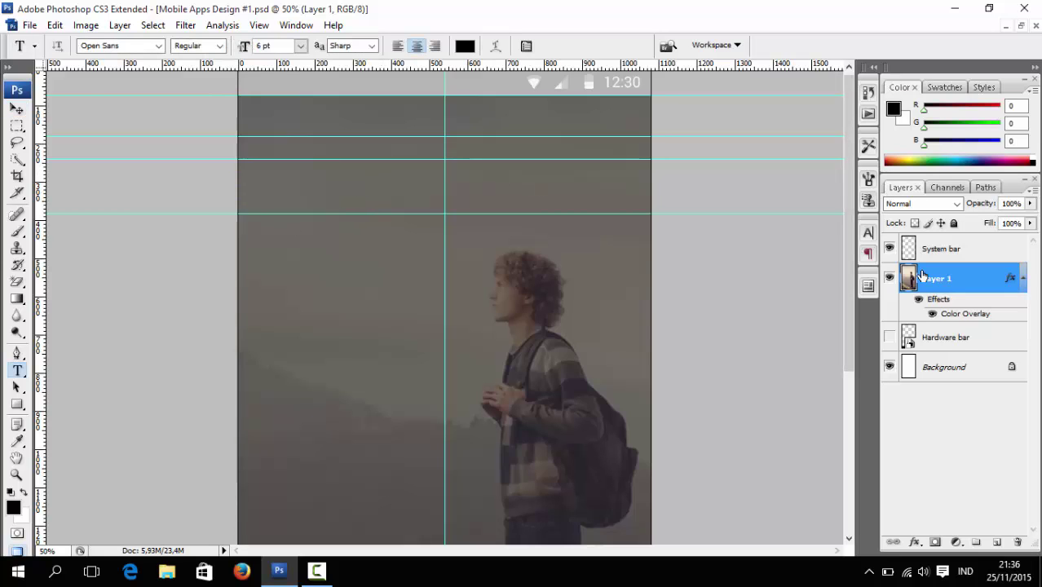
{"action": "key", "text": "v"}
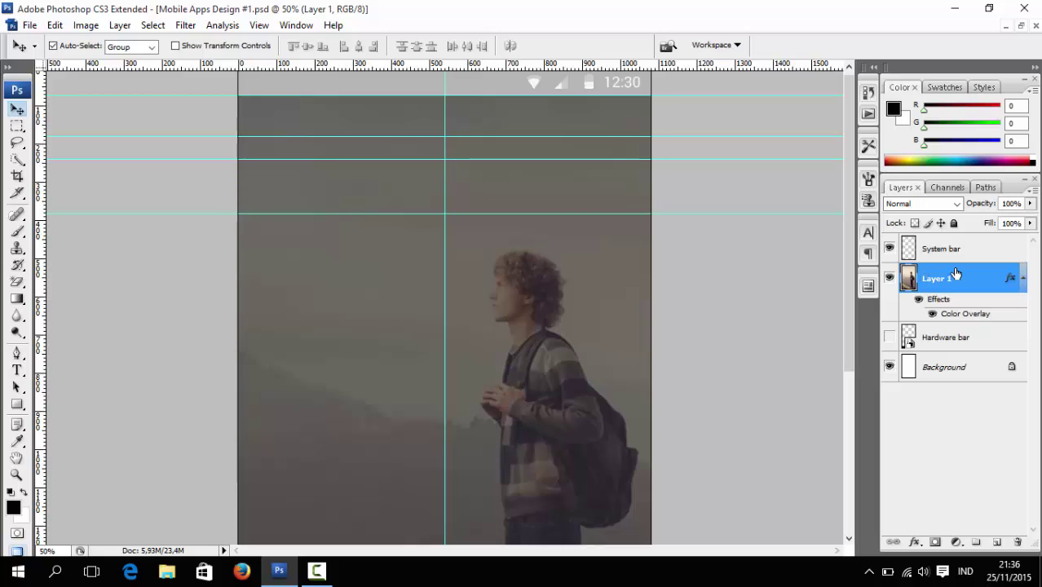
{"action": "left_click", "coordinate": [940, 252]}
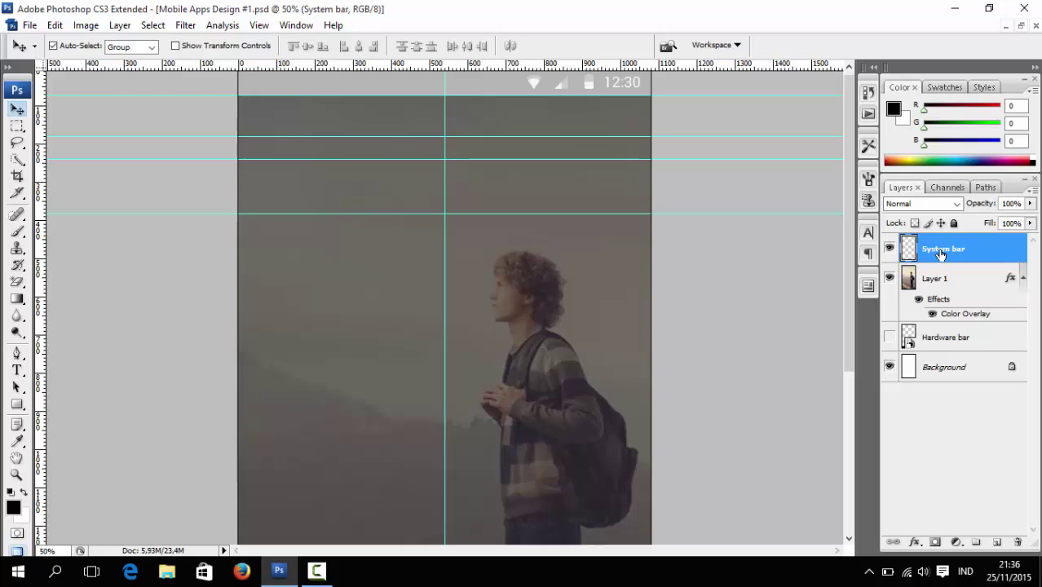
- Group the System bar layer into a collapsed group named System Bar
{"action": "key", "text": "ctrl+g"}
{"action": "double_click", "coordinate": [948, 242]}
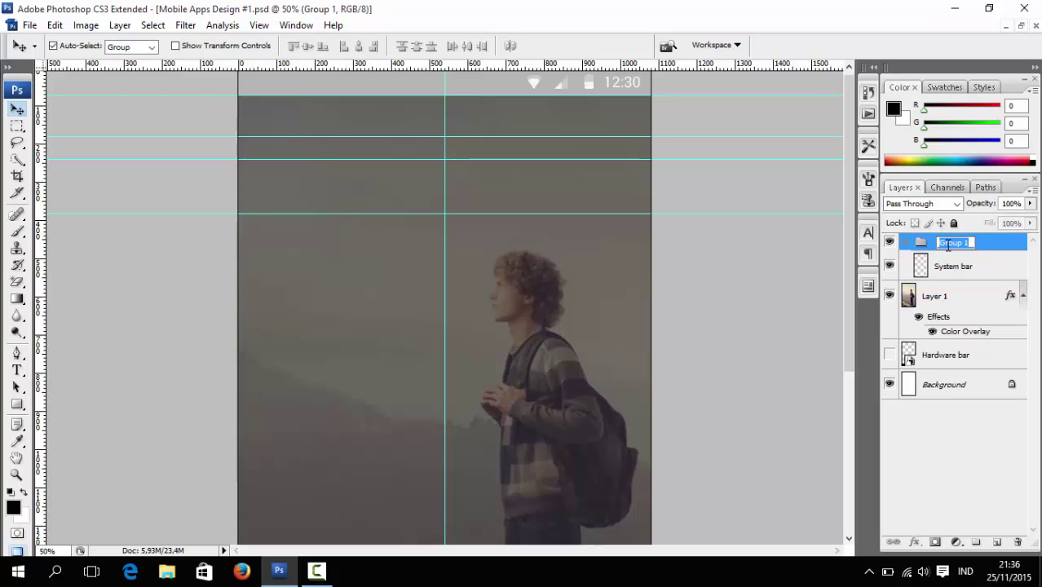
{"action": "type", "text": "S"}
{"action": "type", "text": "ystem Bar"}
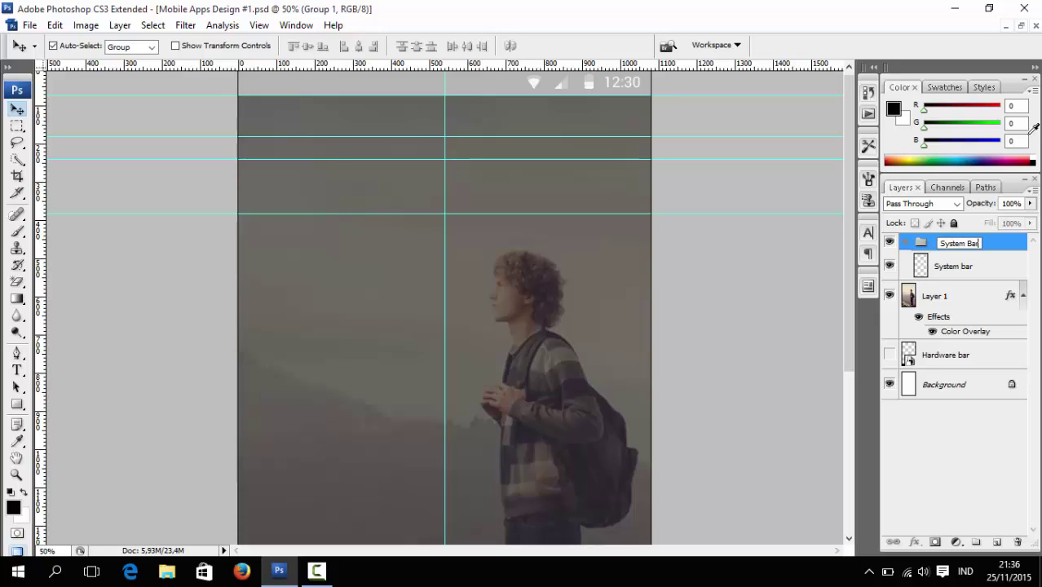
{"action": "key", "text": "Return"}
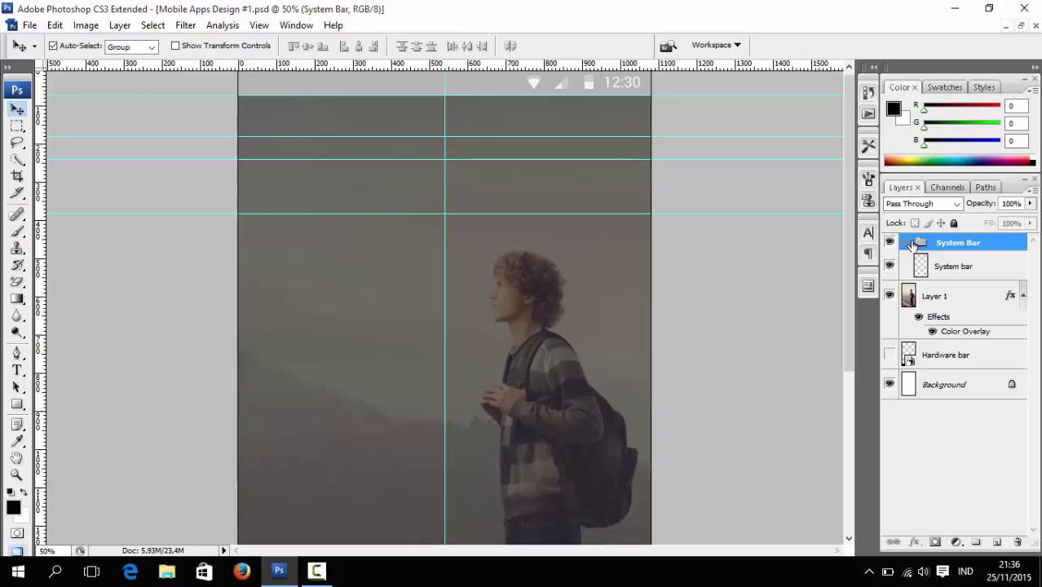
{"action": "left_click", "coordinate": [906, 243]}
- Group Layer 1 into a collapsed group named Background
{"action": "left_click", "coordinate": [922, 264]}
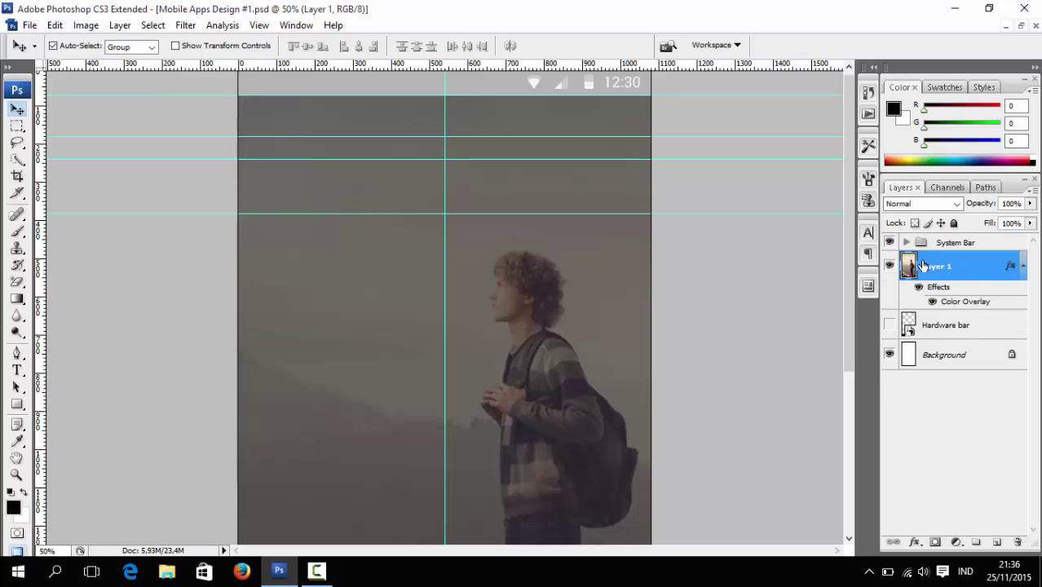
{"action": "key", "text": "ctrl+g"}
{"action": "double_click", "coordinate": [951, 260]}
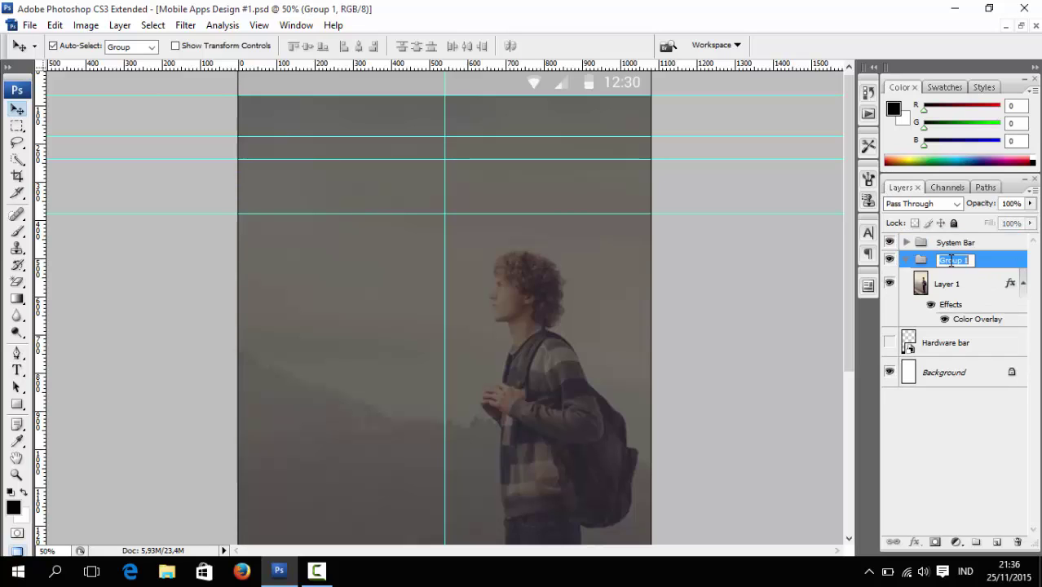
{"action": "type", "text": "Background"}
{"action": "key", "text": "Return"}
{"action": "left_click", "coordinate": [906, 260]}
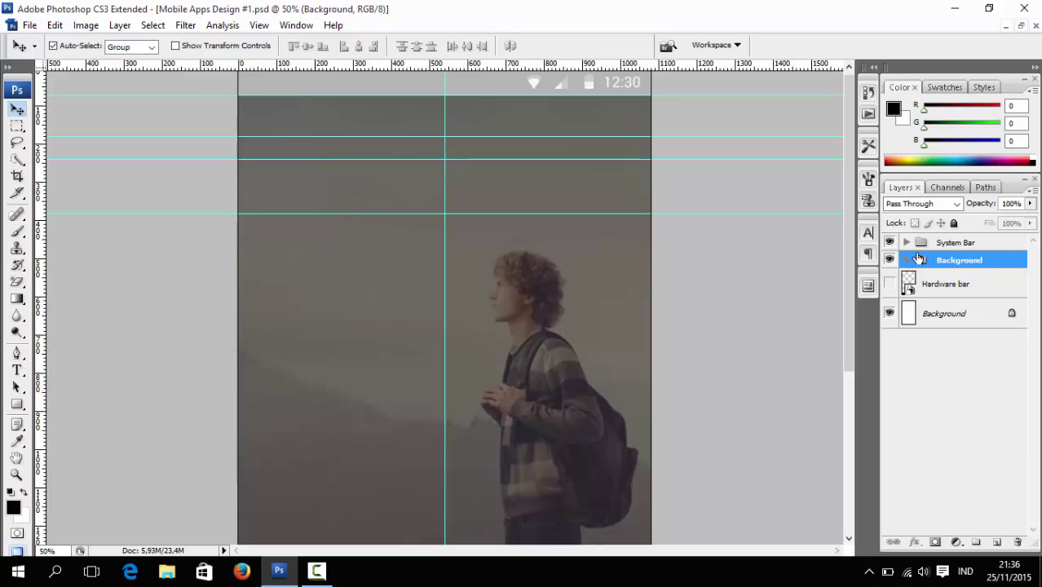
- Colour-label the Background group red and the System Bar group orange
{"action": "right_click", "coordinate": [888, 261]}
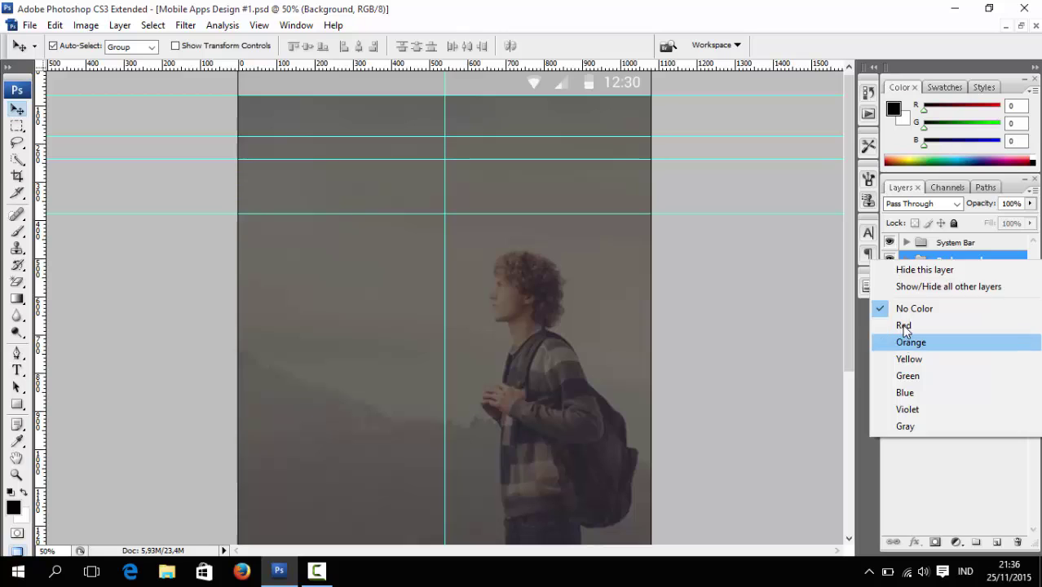
{"action": "left_click", "coordinate": [905, 324]}
{"action": "right_click", "coordinate": [889, 242]}
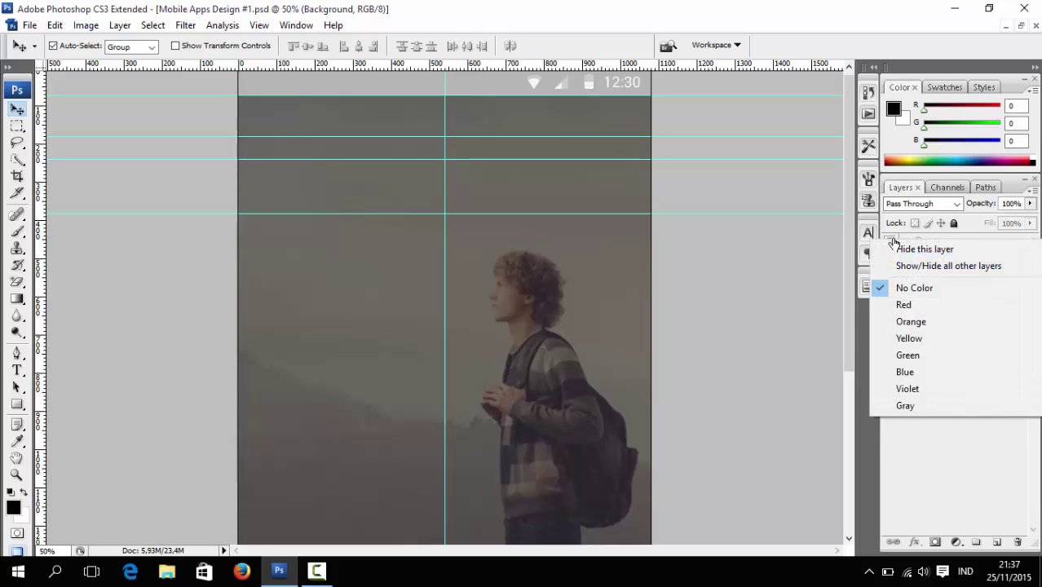
{"action": "left_click", "coordinate": [906, 321]}
{"action": "left_click", "coordinate": [946, 247]}
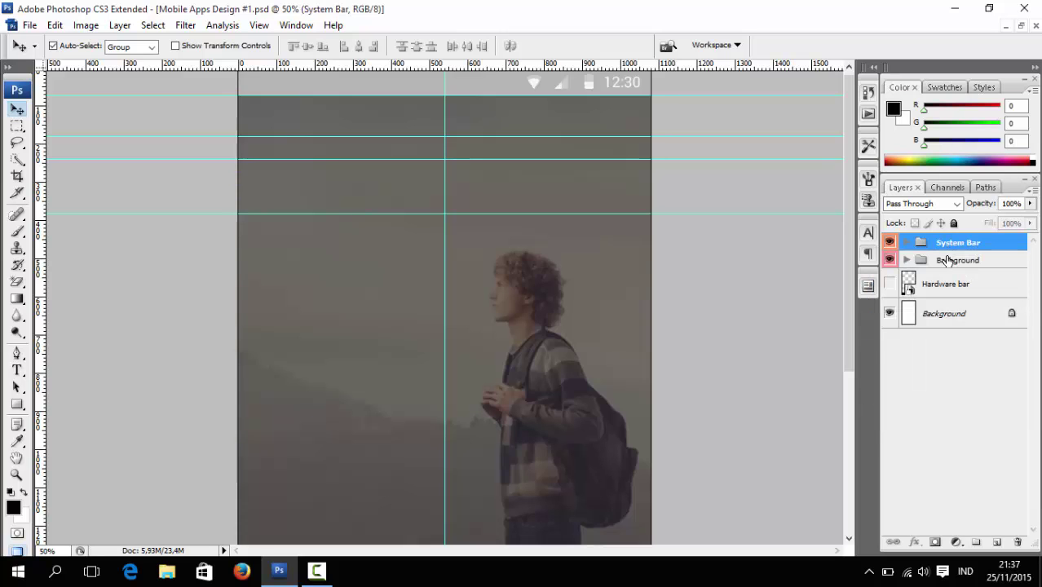
{"action": "left_click", "coordinate": [945, 261]}
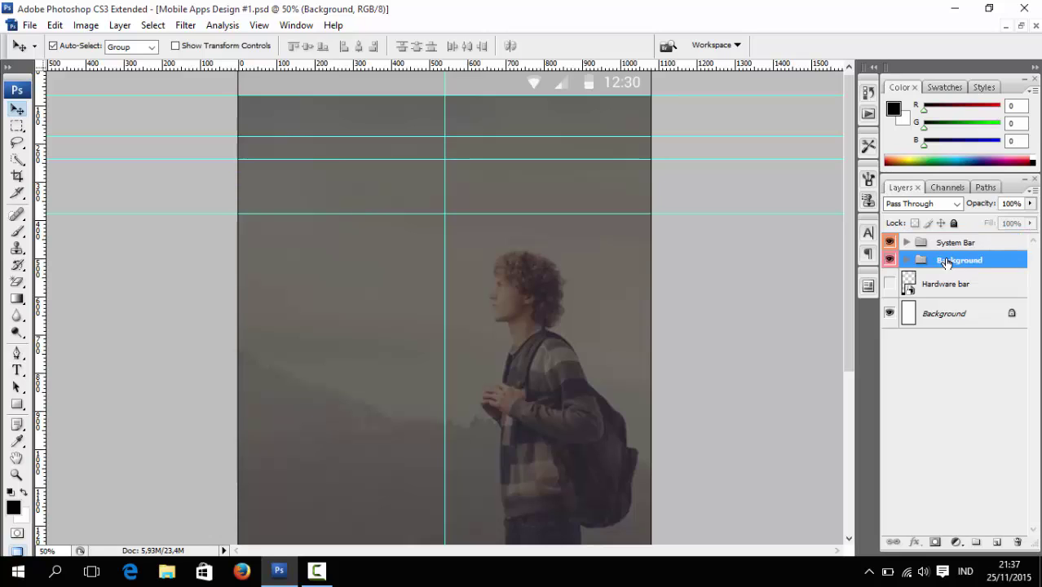
- Start a text layer below the status bar with white text colour
{"action": "key", "text": "t"}
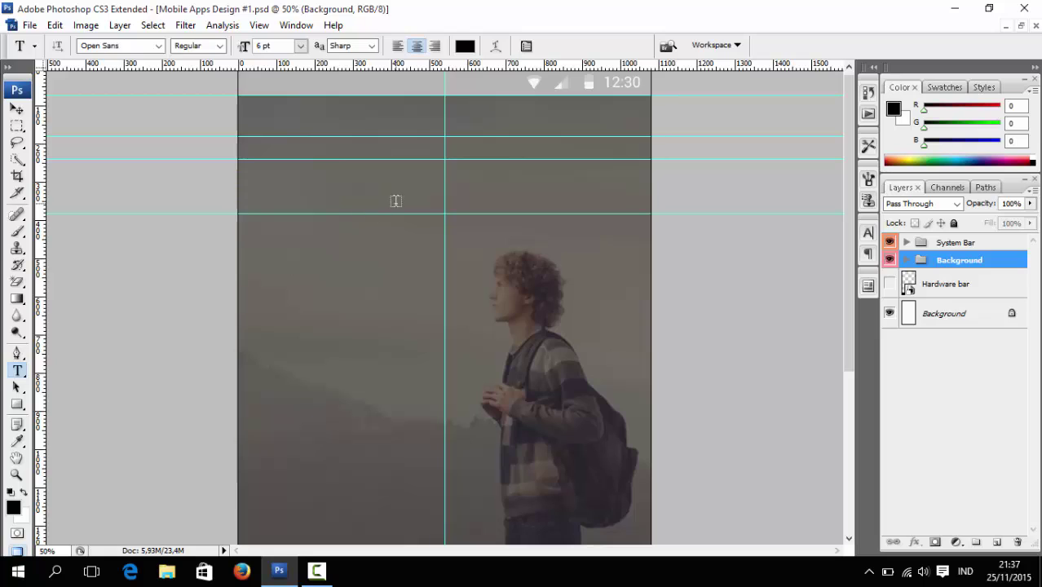
{"action": "left_click", "coordinate": [376, 199]}
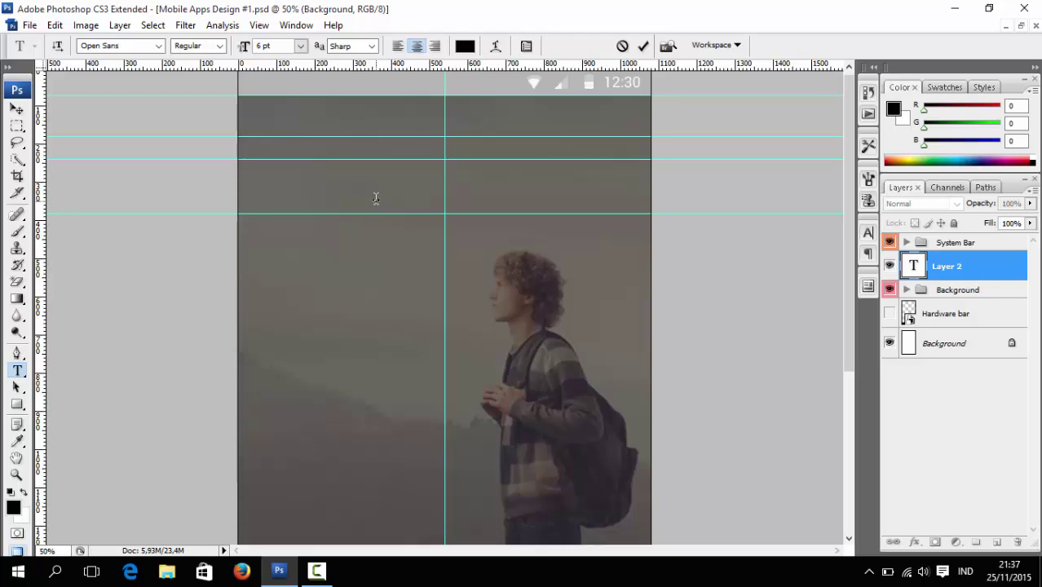
{"action": "left_click", "coordinate": [465, 46]}
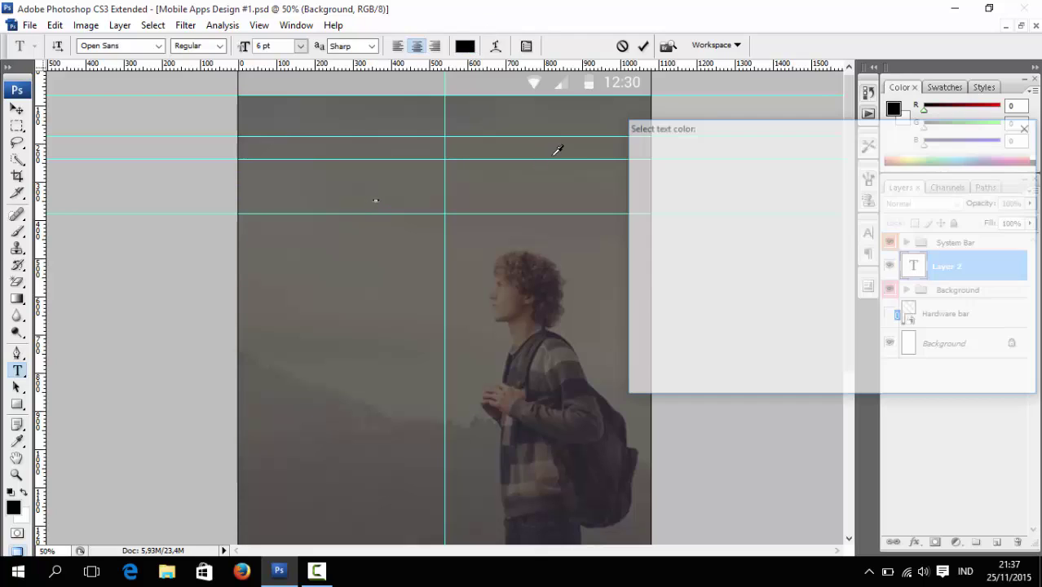
{"action": "left_click", "coordinate": [591, 120]}
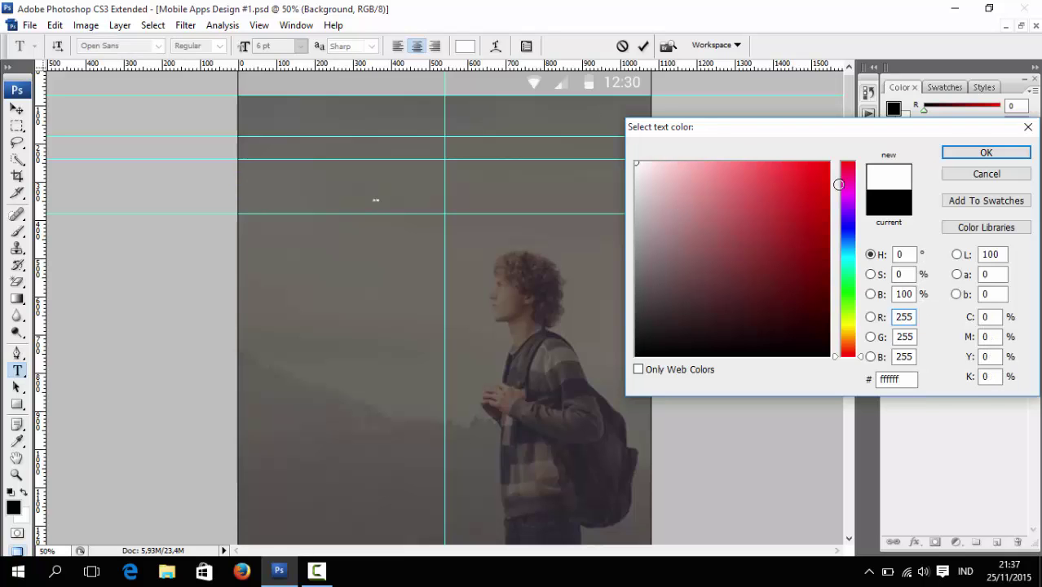
{"action": "left_click", "coordinate": [978, 152]}
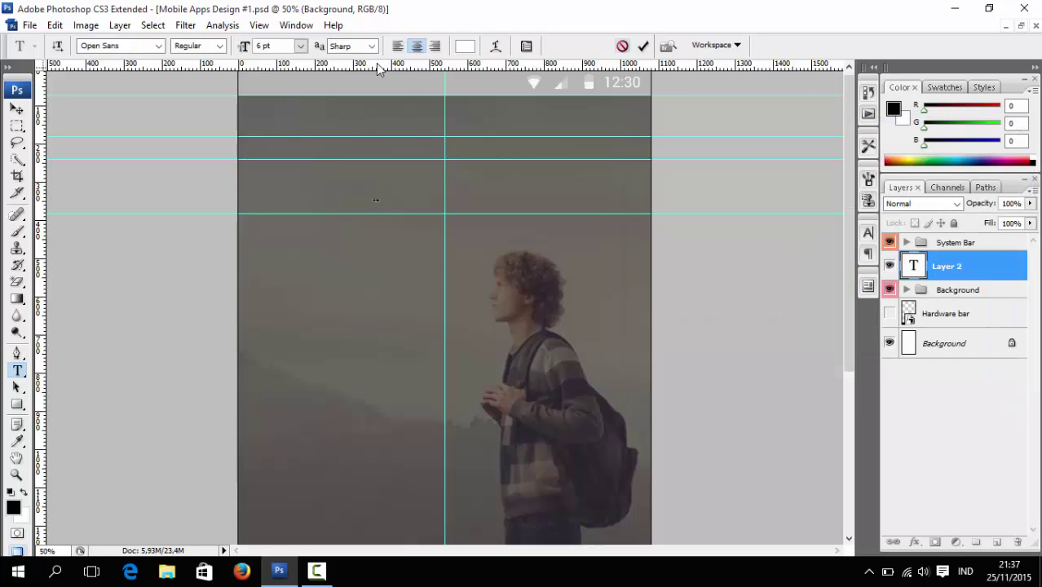
- Set the clock text font to Montserrat at 200 pt
{"action": "left_click", "coordinate": [144, 46]}
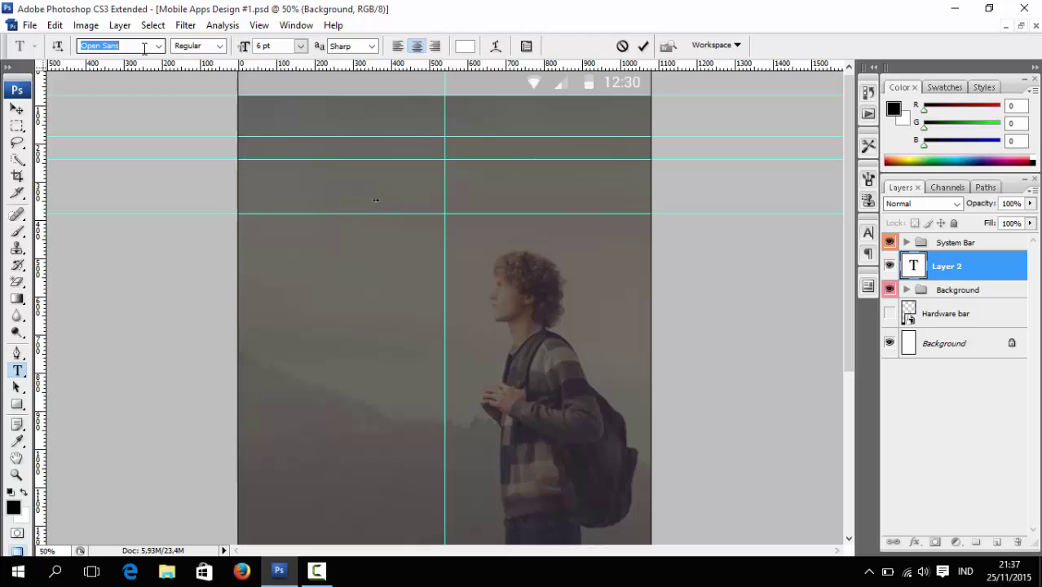
{"action": "type", "text": "Montserrat"}
{"action": "key", "text": "Return"}
{"action": "left_click", "coordinate": [300, 46]}
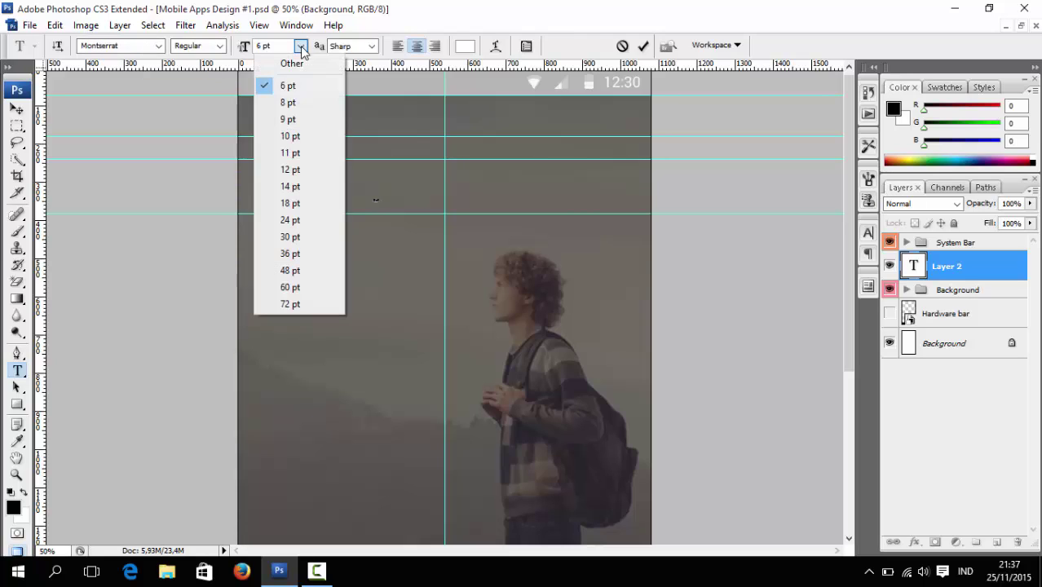
{"action": "left_click", "coordinate": [299, 271]}
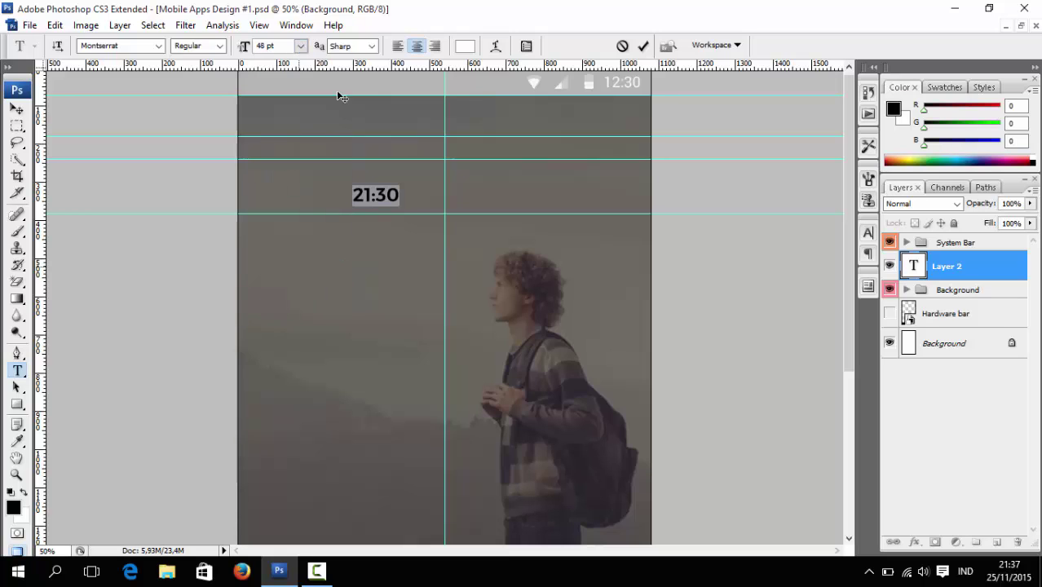
{"action": "left_click", "coordinate": [300, 46]}
{"action": "left_click", "coordinate": [305, 304]}
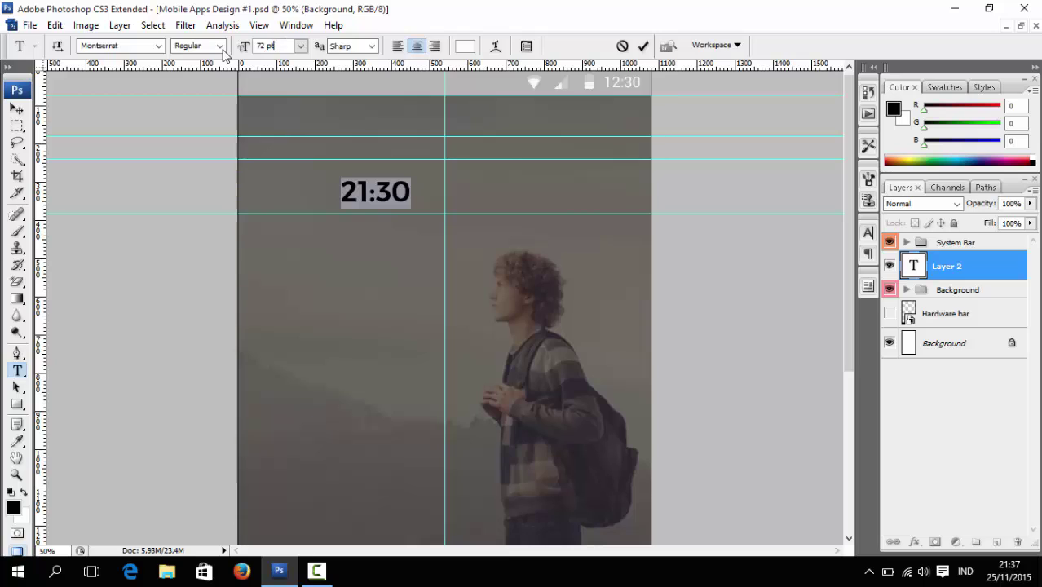
{"action": "type", "text": "200"}
{"action": "key", "text": "Return"}
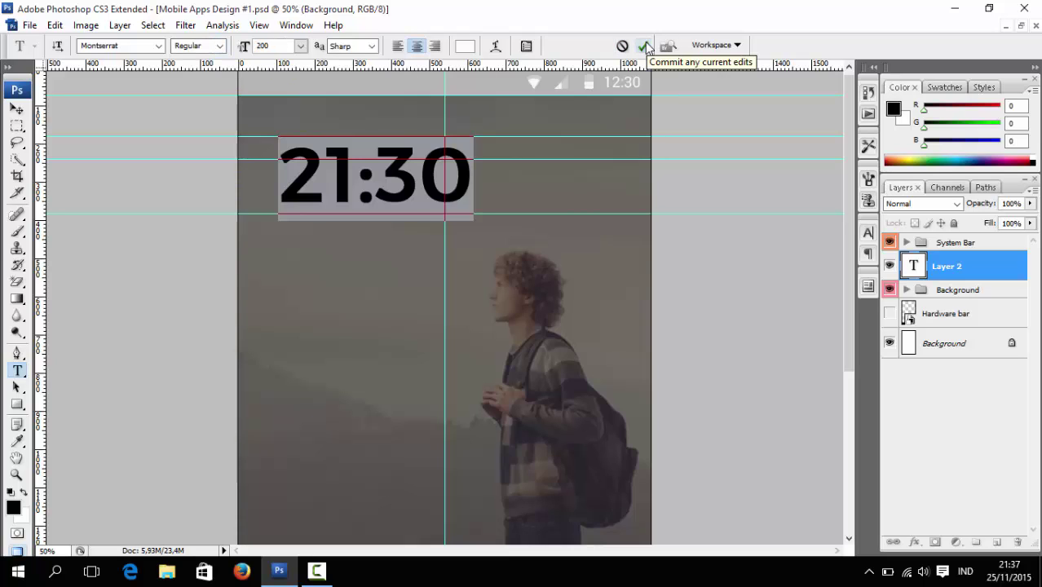
- Remove the spaces around the colon and retype it between 21 and 30
{"action": "left_click", "coordinate": [374, 190]}
{"action": "key", "text": "Left"}
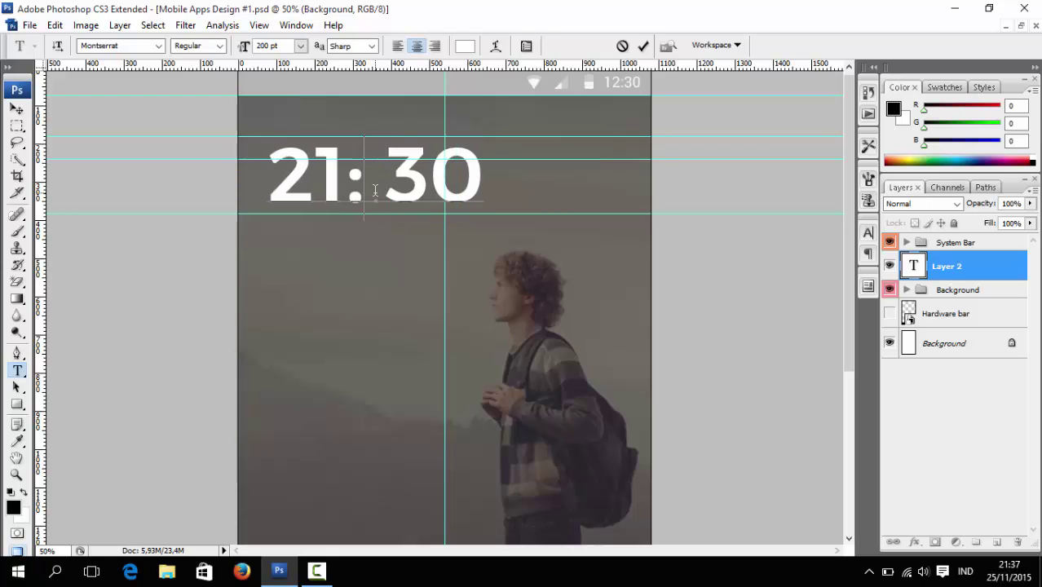
{"action": "key", "text": "Left"}
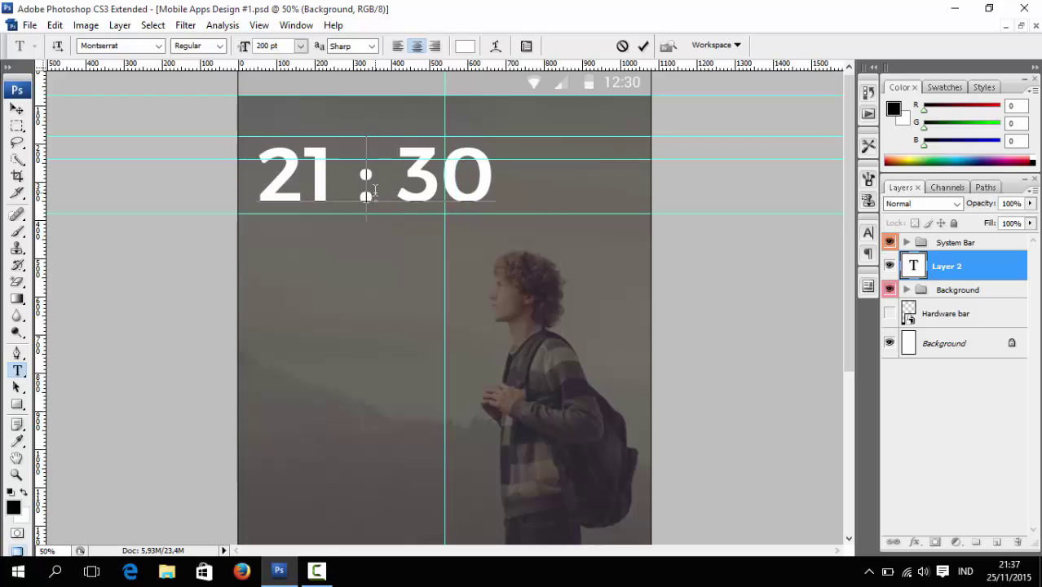
{"action": "key", "text": "Delete"}
{"action": "key", "text": "Delete"}
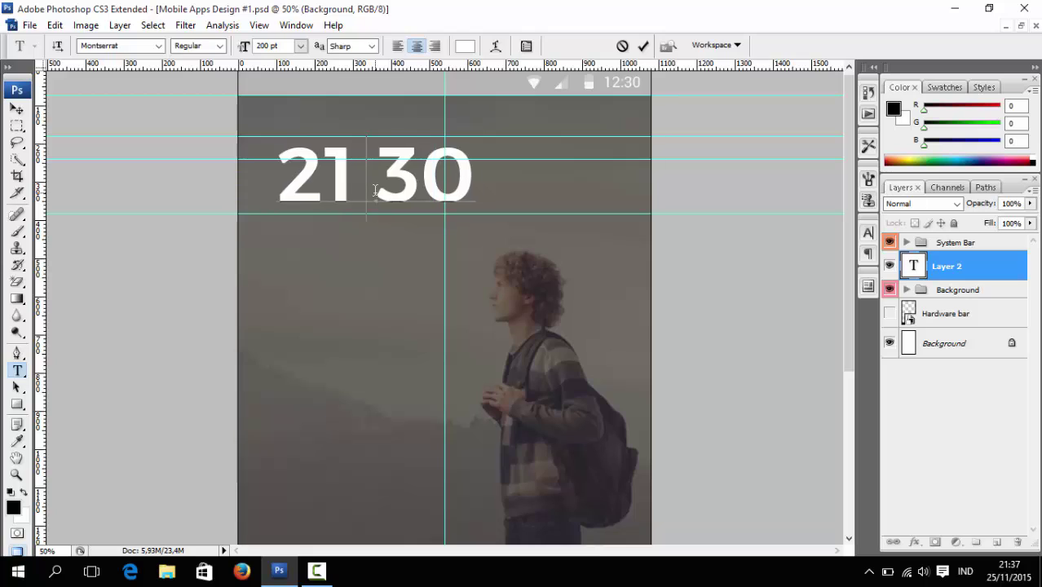
{"action": "key", "text": "BackSpace"}
{"action": "type", "text": ":"}
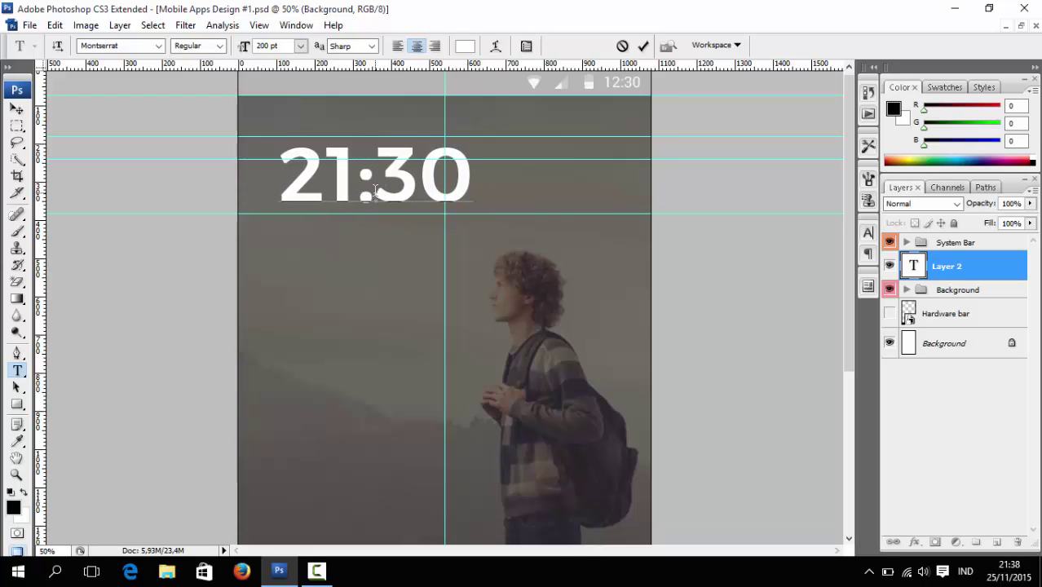
- Try Semi Bold, keep Montserrat Regular, and commit the 21:30 text layer
{"action": "key", "text": "ctrl+a"}
{"action": "left_click", "coordinate": [219, 45]}
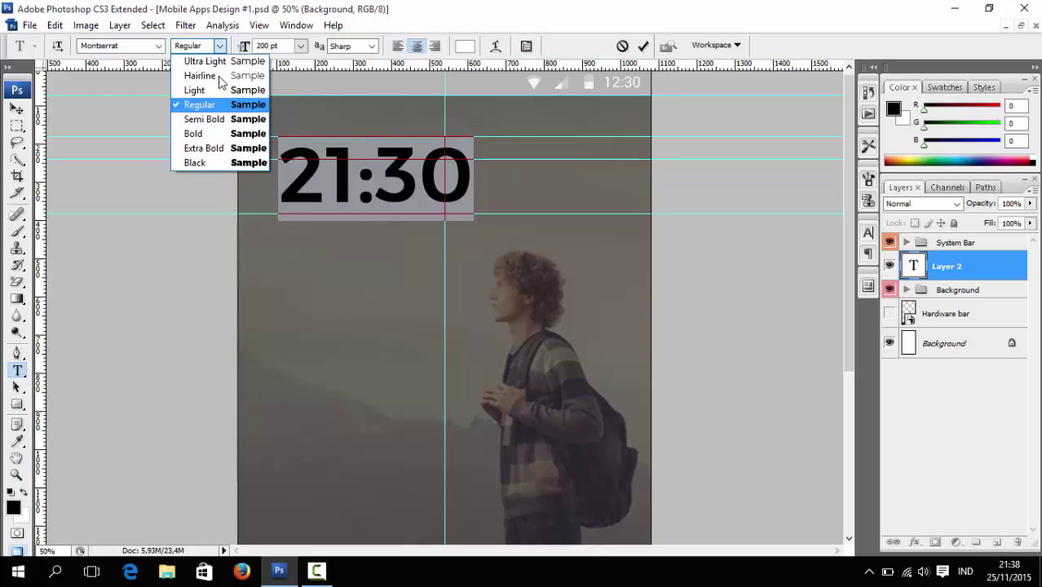
{"action": "left_click", "coordinate": [210, 119]}
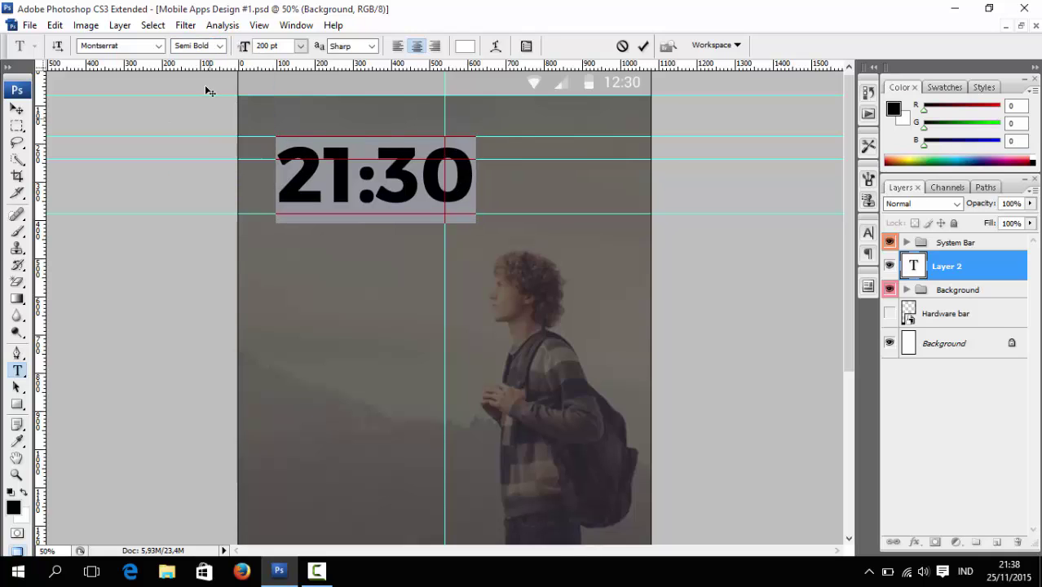
{"action": "left_click", "coordinate": [219, 47]}
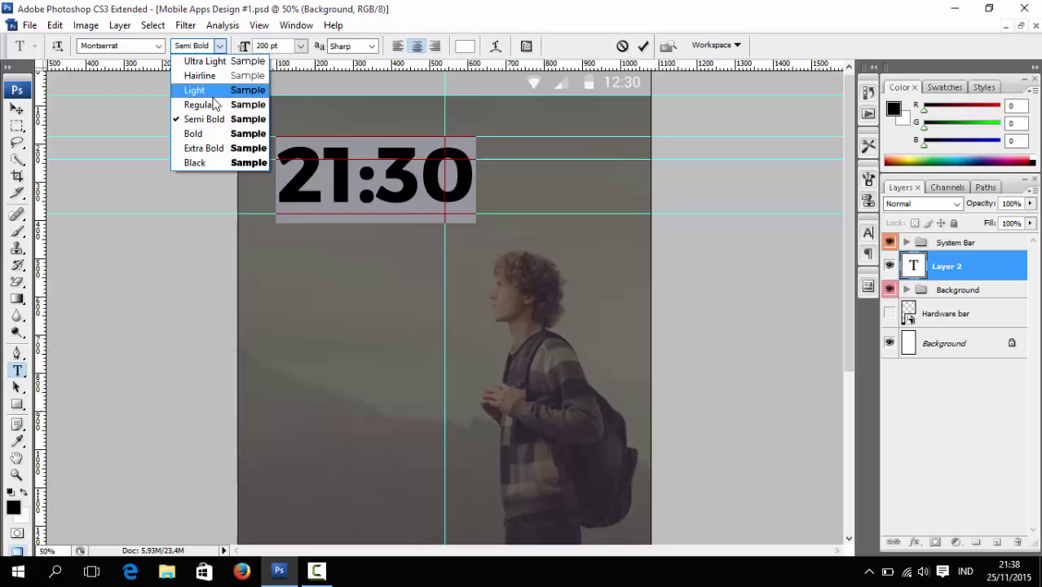
{"action": "left_click", "coordinate": [212, 103]}
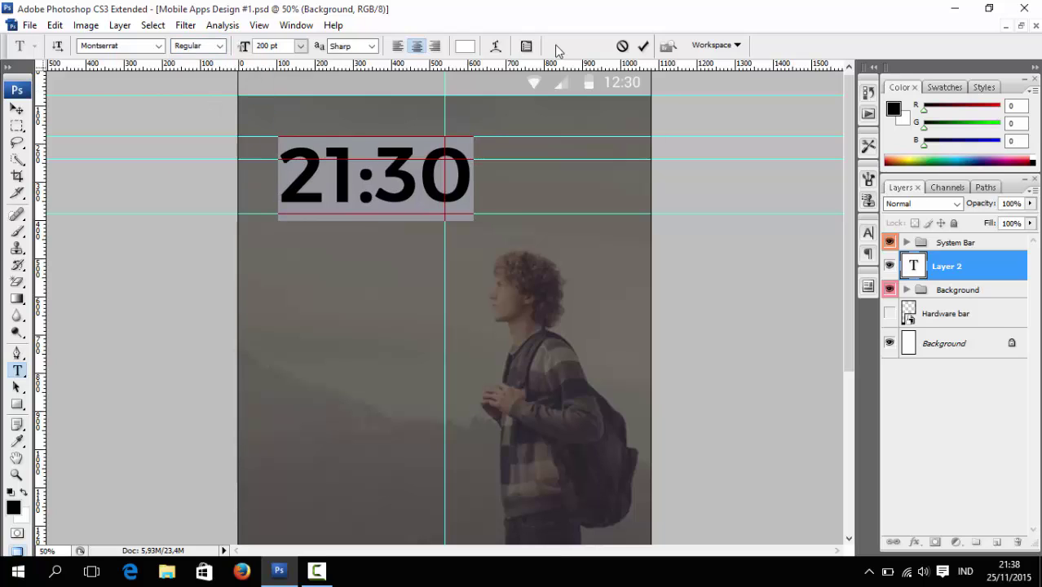
{"action": "left_click", "coordinate": [642, 47]}
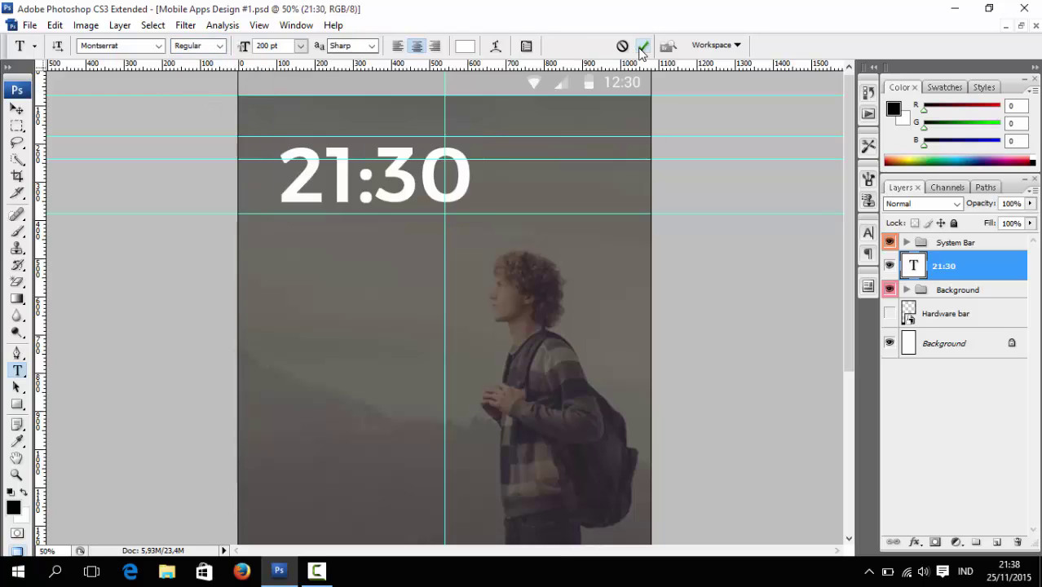
{"action": "key", "text": "v"}
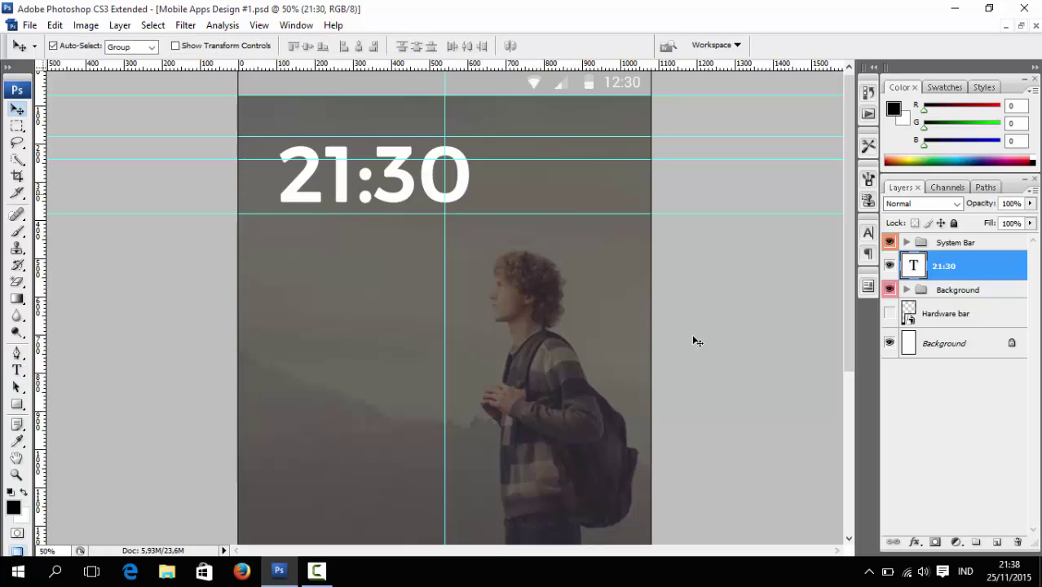
- Align the 21:30 clock's horizontal centre with the Background layer
{"action": "left_click_drag", "start_coordinate": [969, 271], "coordinate": [948, 342]}
{"action": "left_click", "coordinate": [948, 342], "text": "ctrl"}
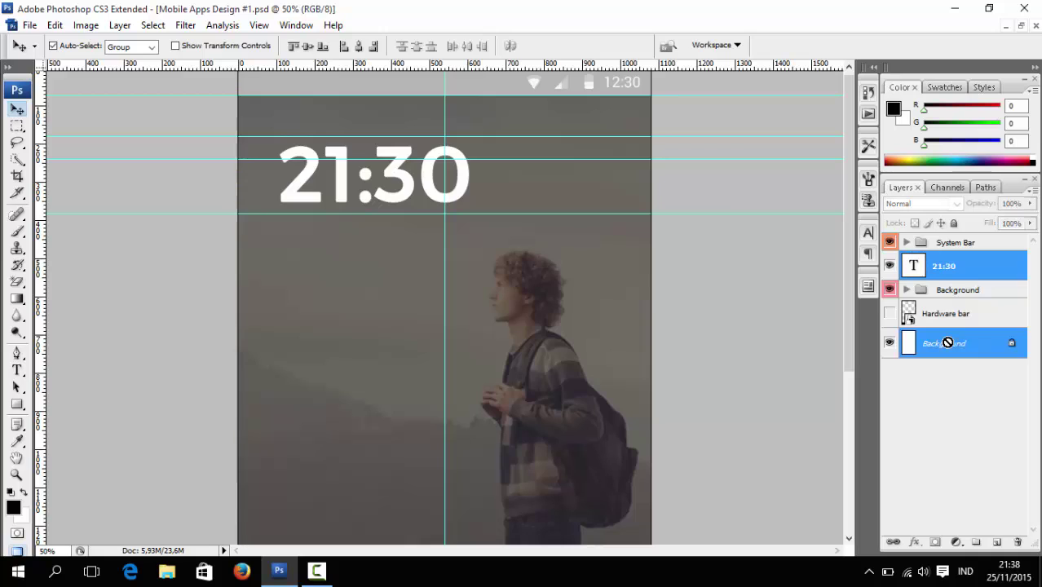
{"action": "left_click", "coordinate": [360, 48]}
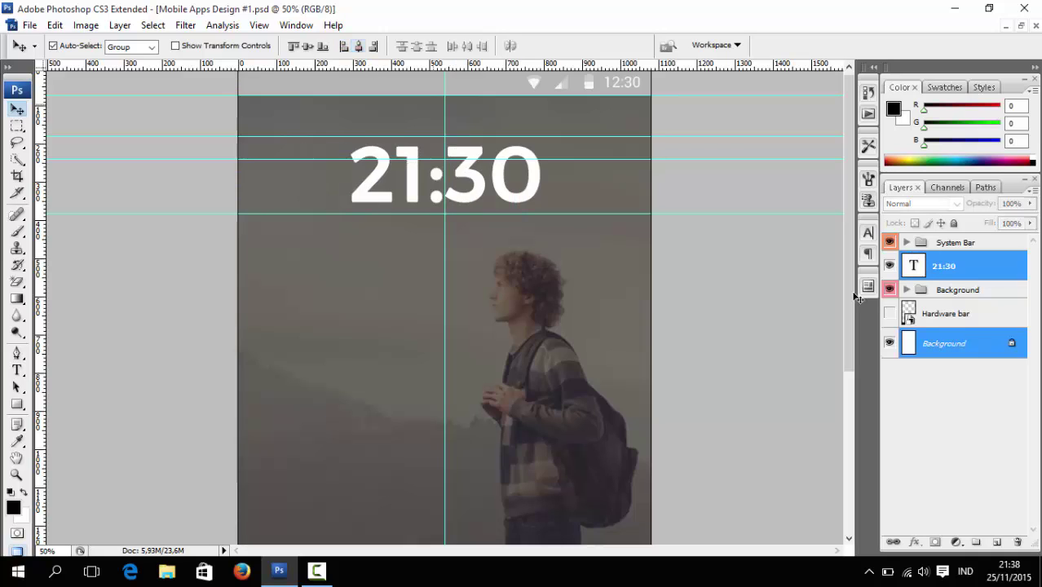
- Put the 21:30 layer into a new group named Date and Time
{"action": "left_click", "coordinate": [961, 277]}
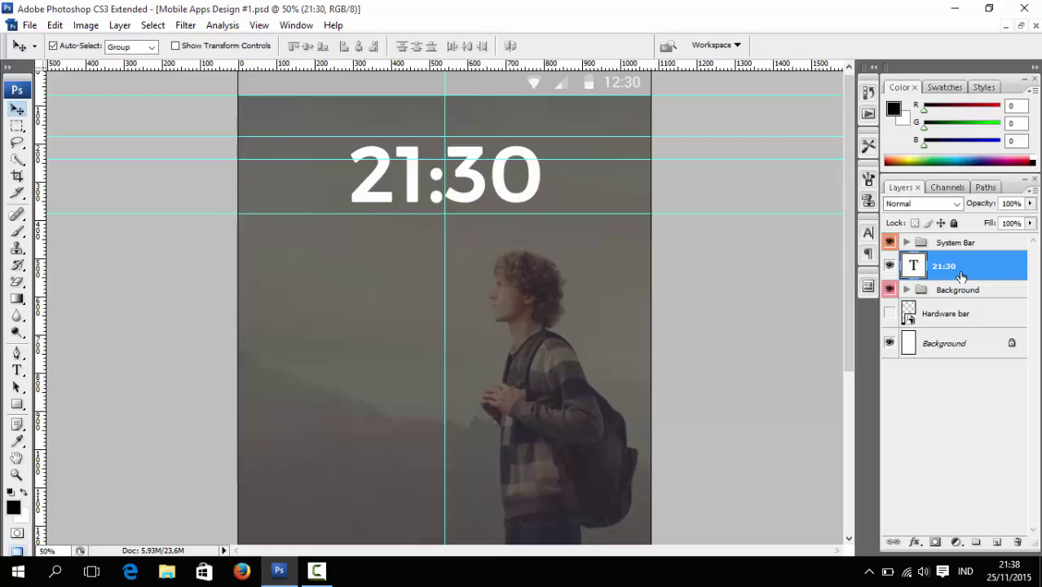
{"action": "key", "text": "ctrl+g"}
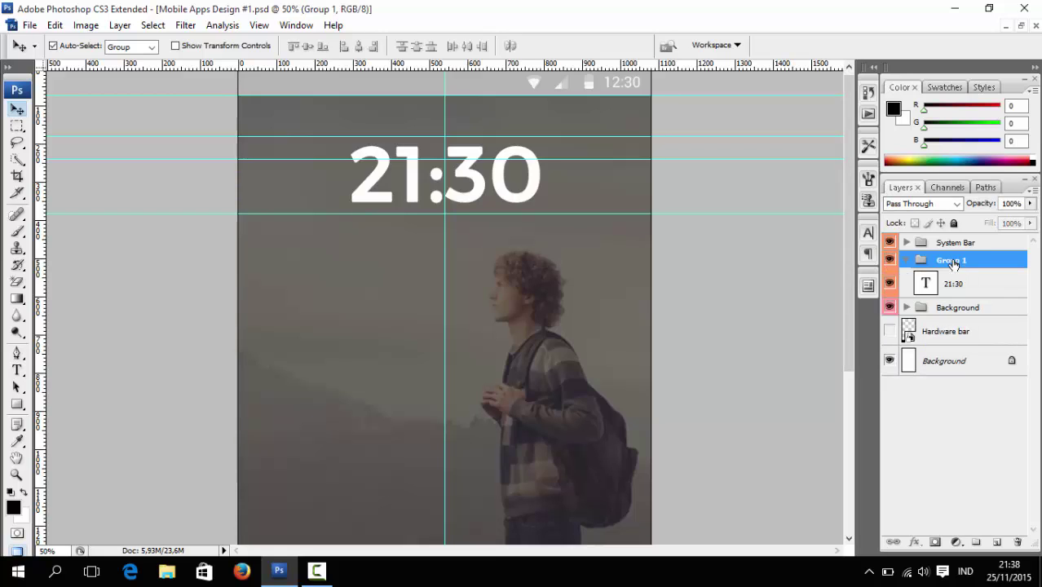
{"action": "double_click", "coordinate": [950, 260]}
{"action": "type", "text": "Cl"}
{"action": "type", "text": " and T"}
{"action": "type", "text": "ime"}
{"action": "key", "text": "Return"}
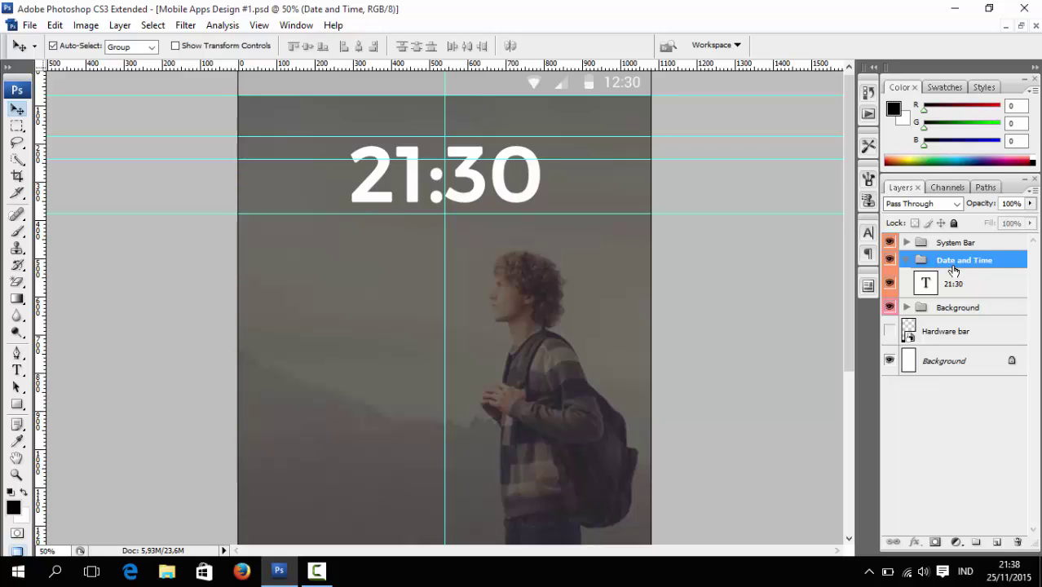
- Duplicate the 21:30 text layer as 'Date' and nudge the copy down below the clock
{"action": "right_click", "coordinate": [954, 283]}
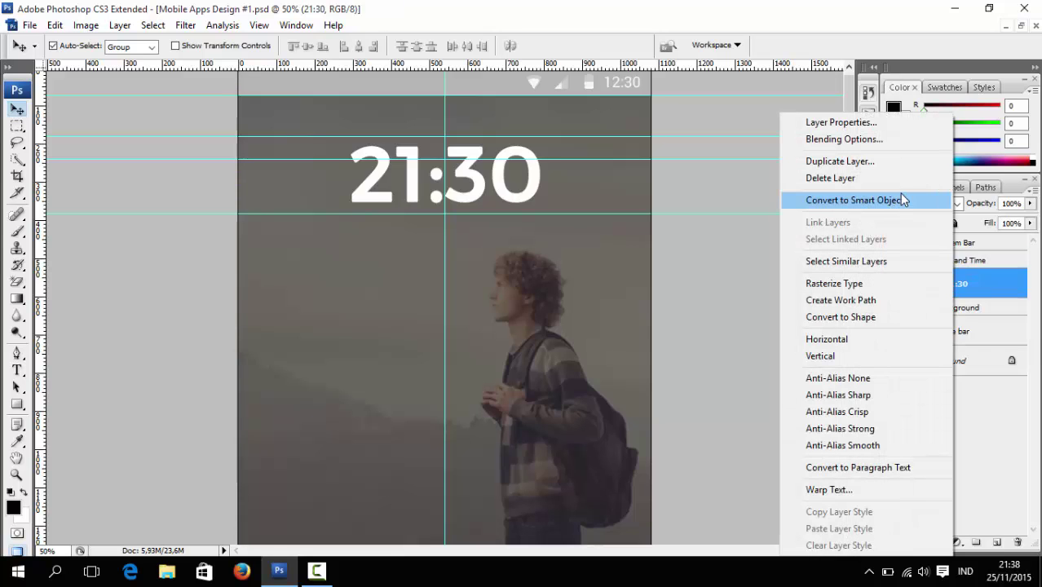
{"action": "left_click", "coordinate": [888, 162]}
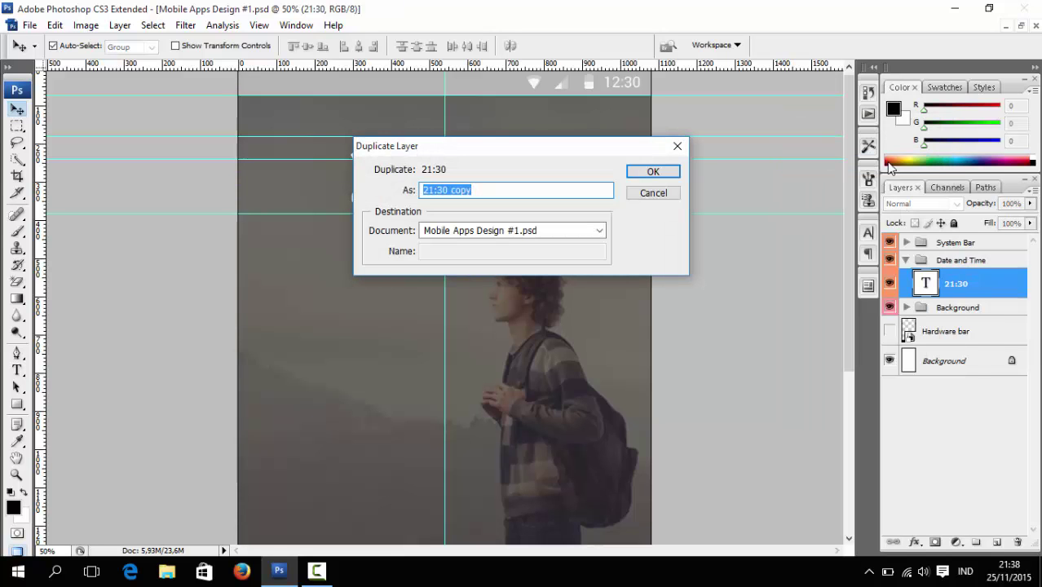
{"action": "type", "text": "Date"}
{"action": "key", "text": "Return"}
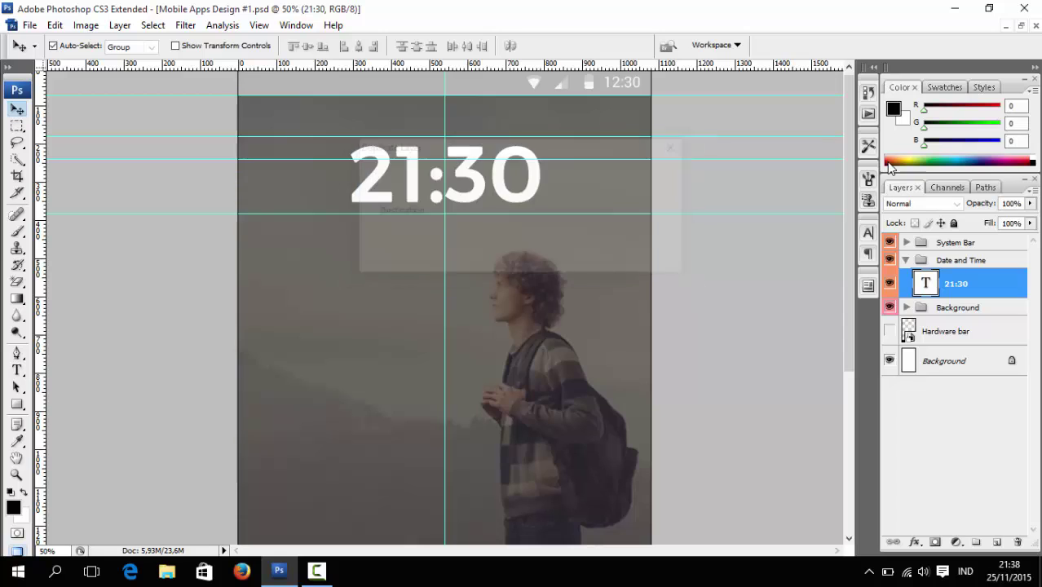
{"action": "key", "text": "shift+Down"}
{"action": "key", "text": "shift+Down"}
{"action": "key", "text": "shift+Down"}
{"action": "key", "text": "shift+Down"}
{"action": "key", "text": "shift+Down"}
{"action": "key", "text": "shift+Down"}
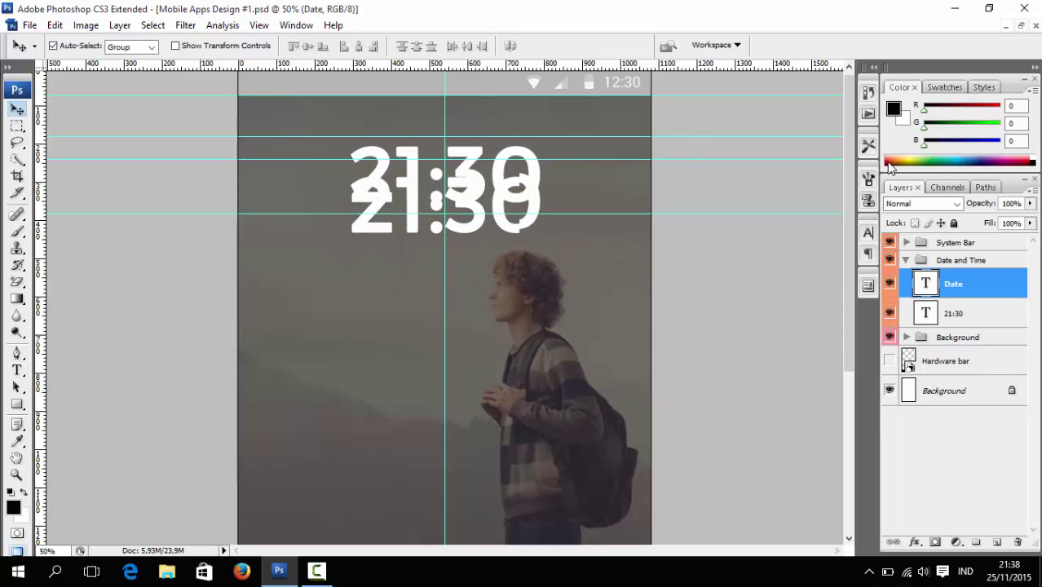
{"action": "key", "text": "shift+Down"}
{"action": "key", "text": "shift+Down"}
{"action": "key", "text": "shift+Down"}
{"action": "key", "text": "shift+Down"}
{"action": "key", "text": "shift+Down"}
- Shrink the Date text to 72 pt and start typing 'Saturday 12th 2015' over it
{"action": "key", "text": "t"}
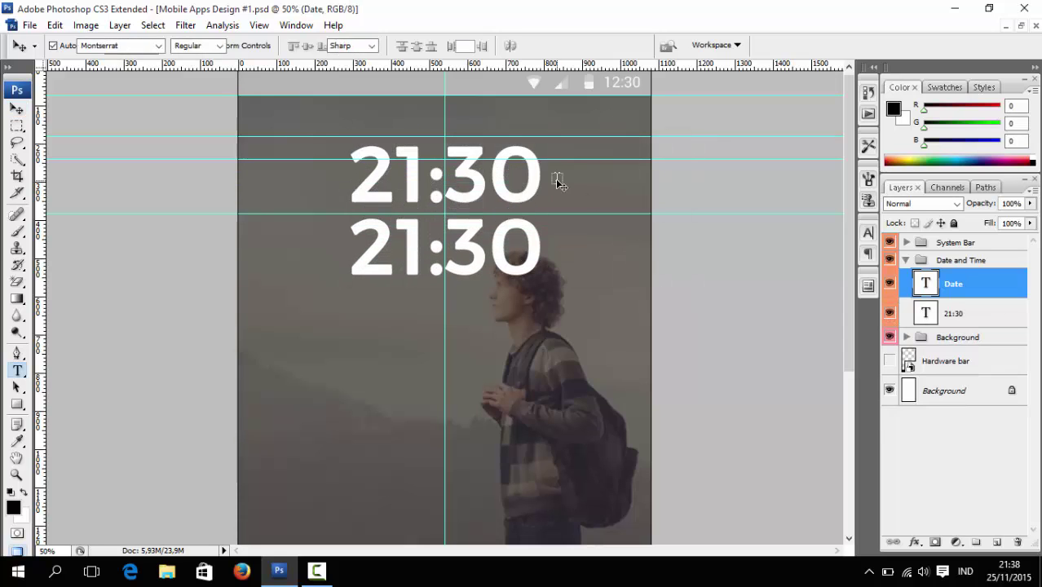
{"action": "left_click", "coordinate": [301, 46]}
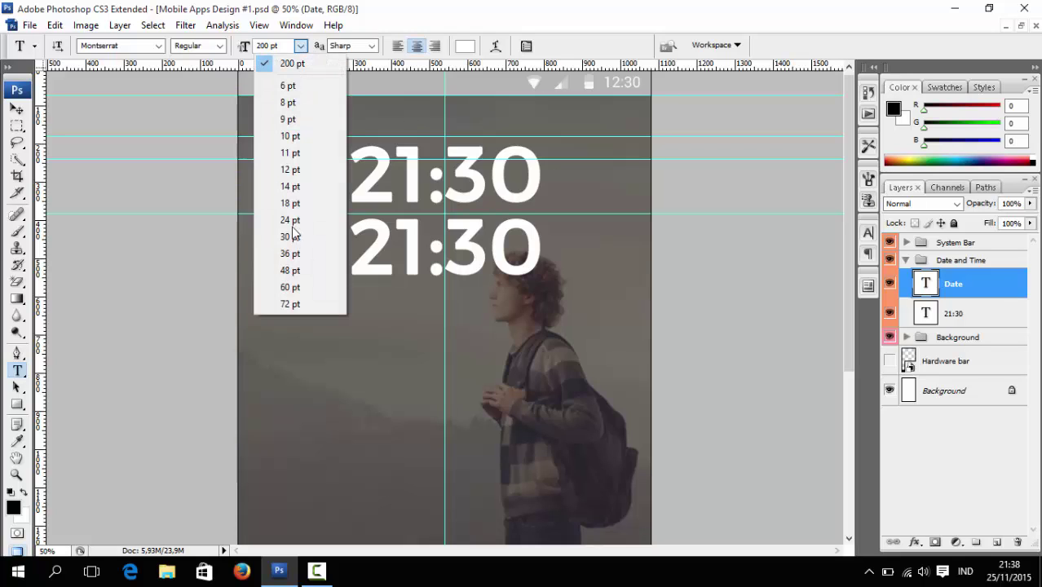
{"action": "left_click", "coordinate": [291, 304]}
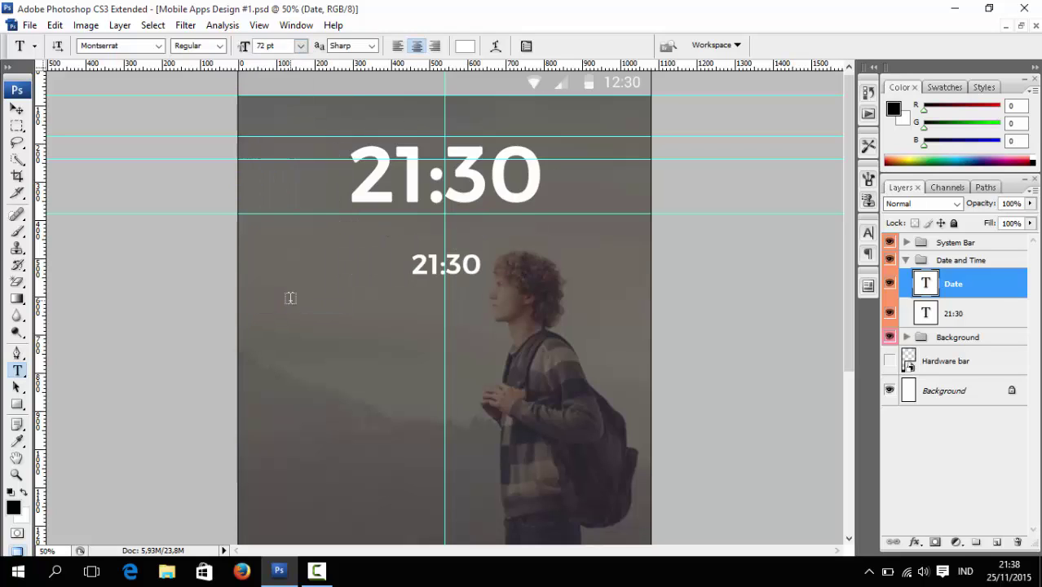
{"action": "double_click", "coordinate": [927, 282]}
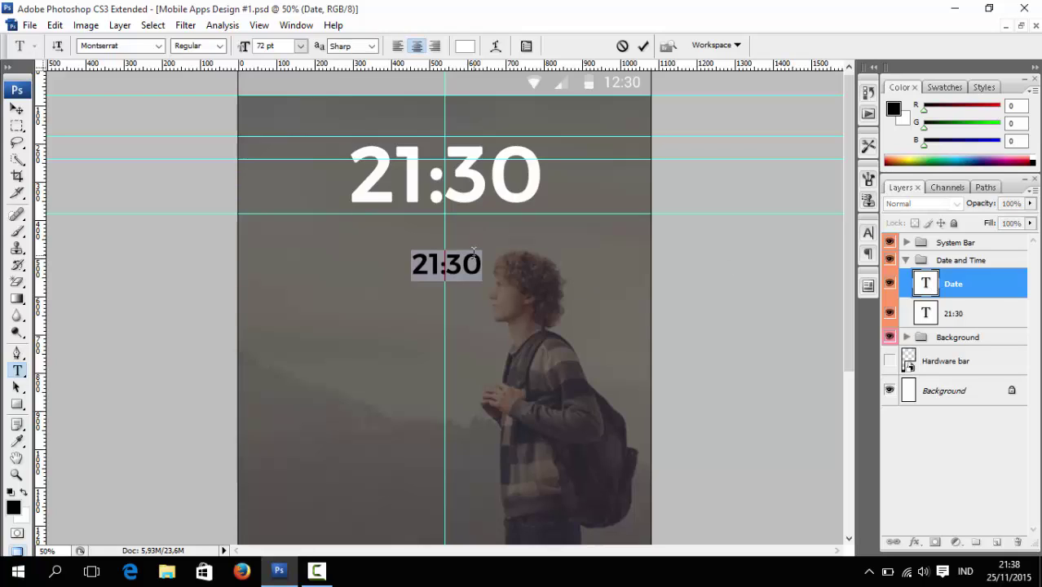
{"action": "type", "text": "Saturda"}
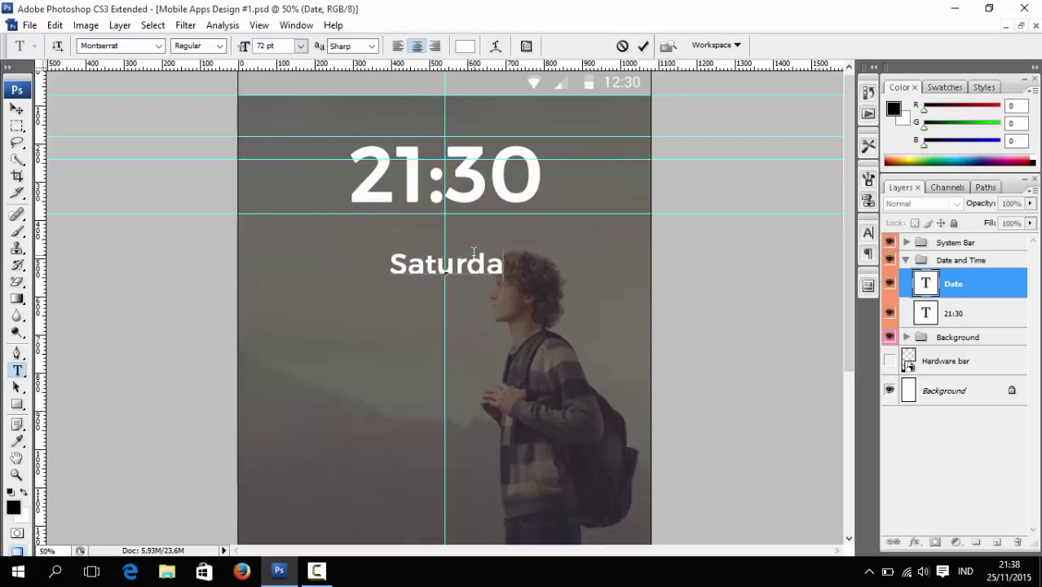
{"action": "type", "text": "y 12th"}
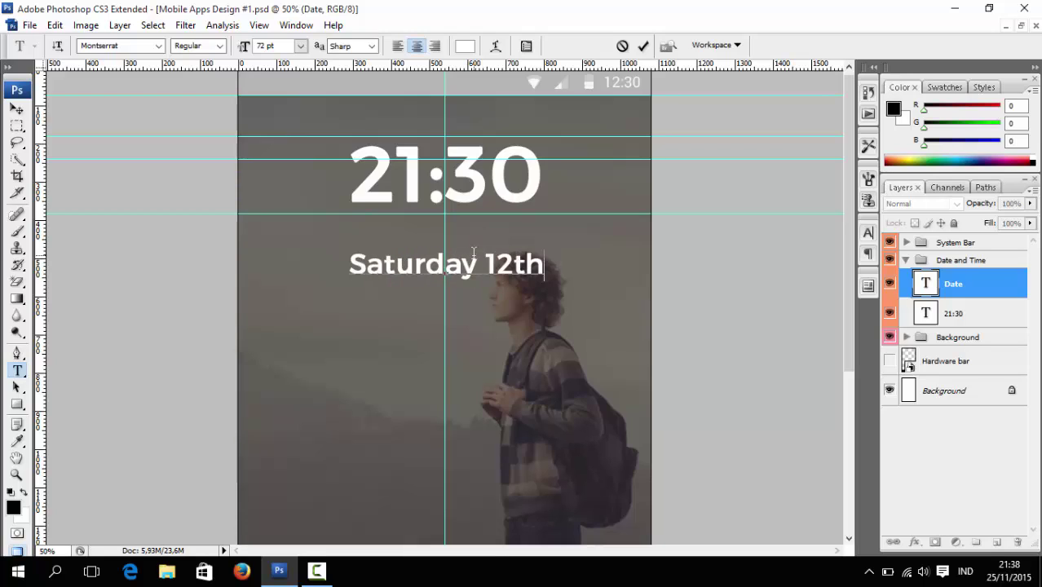
{"action": "type", "text": " 2015"}
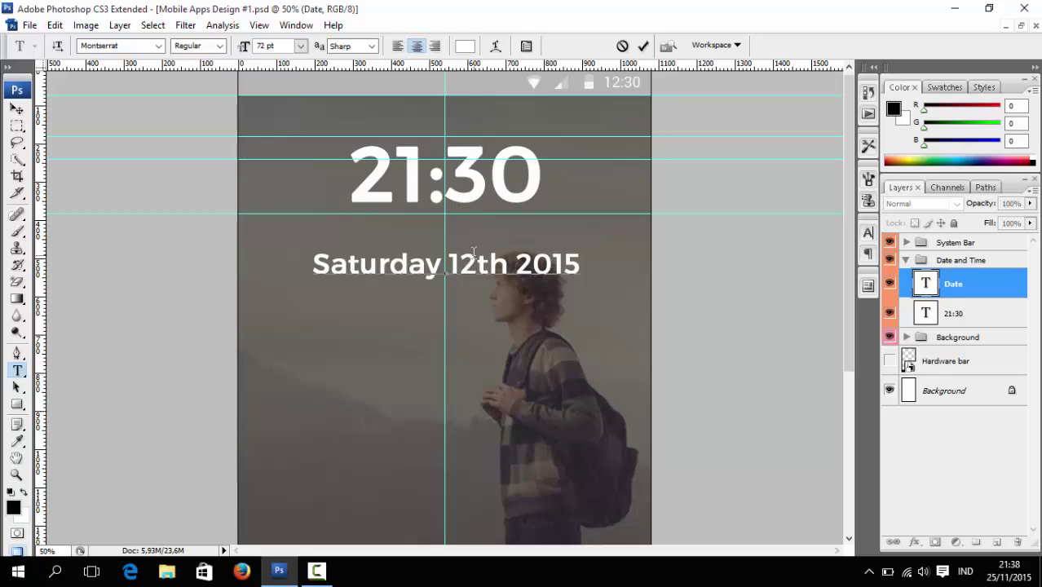
- Set the whole 'Saturday 12th 2015' text to Montserrat Light at 48 pt and commit it
{"action": "key", "text": "ctrl+a"}
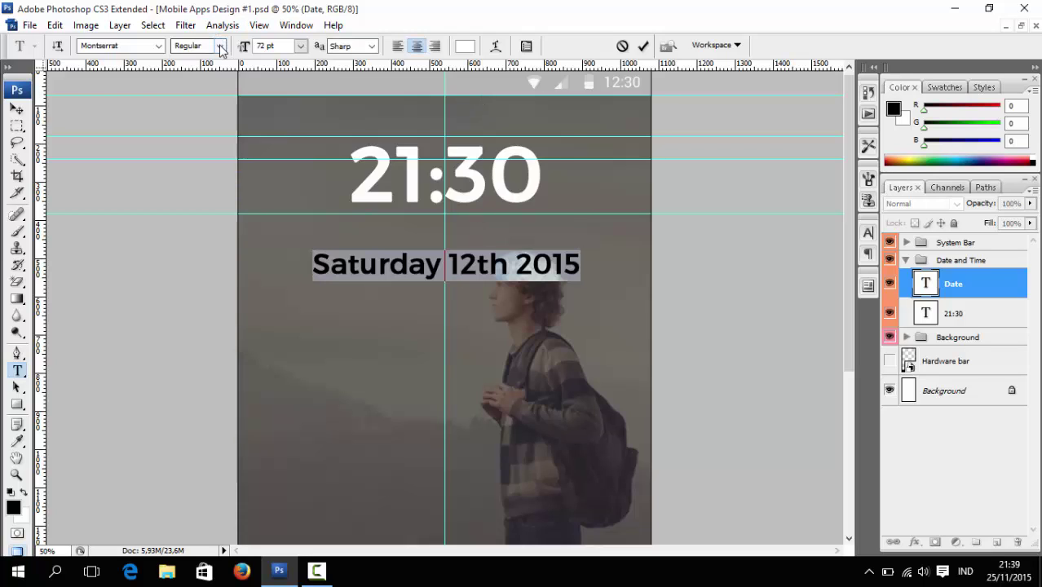
{"action": "left_click", "coordinate": [220, 46]}
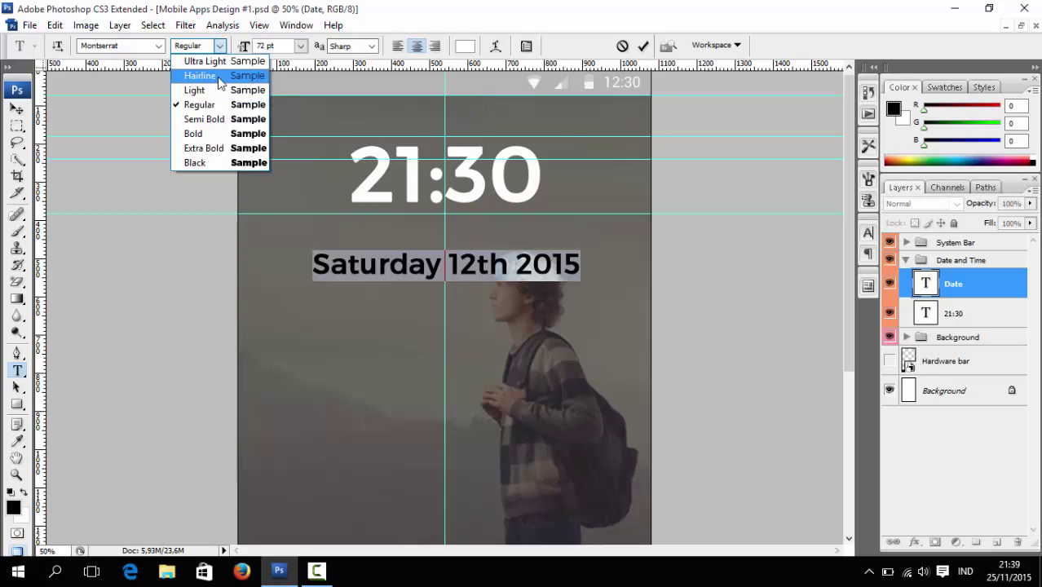
{"action": "key", "text": "Escape"}
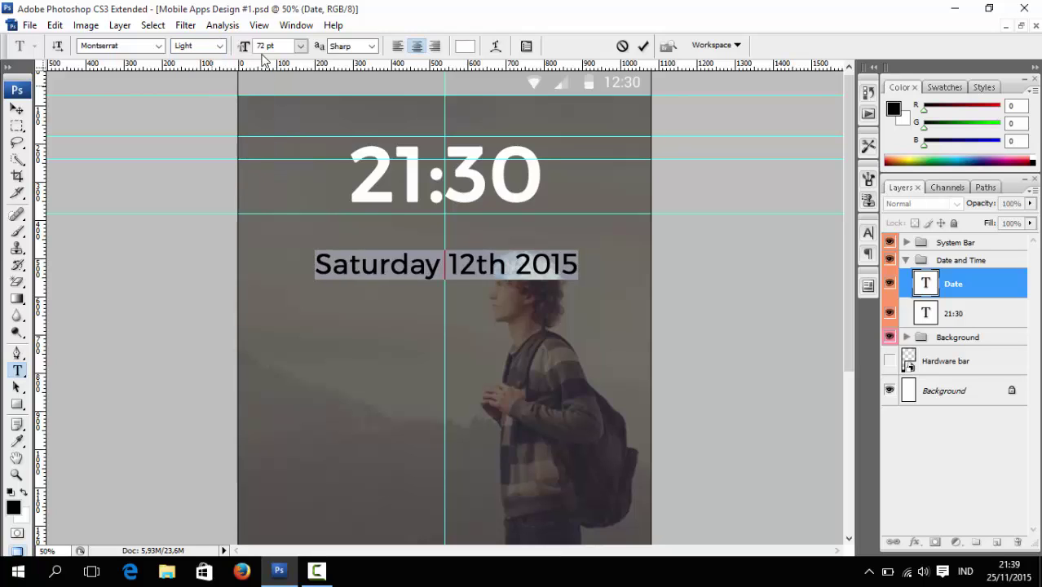
{"action": "left_click", "coordinate": [300, 46]}
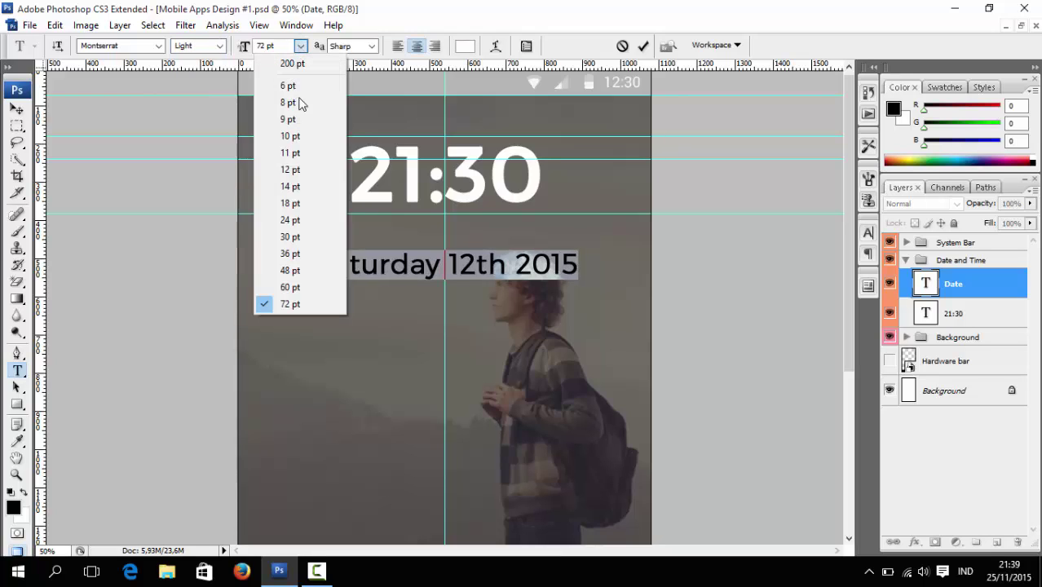
{"action": "left_click", "coordinate": [292, 288]}
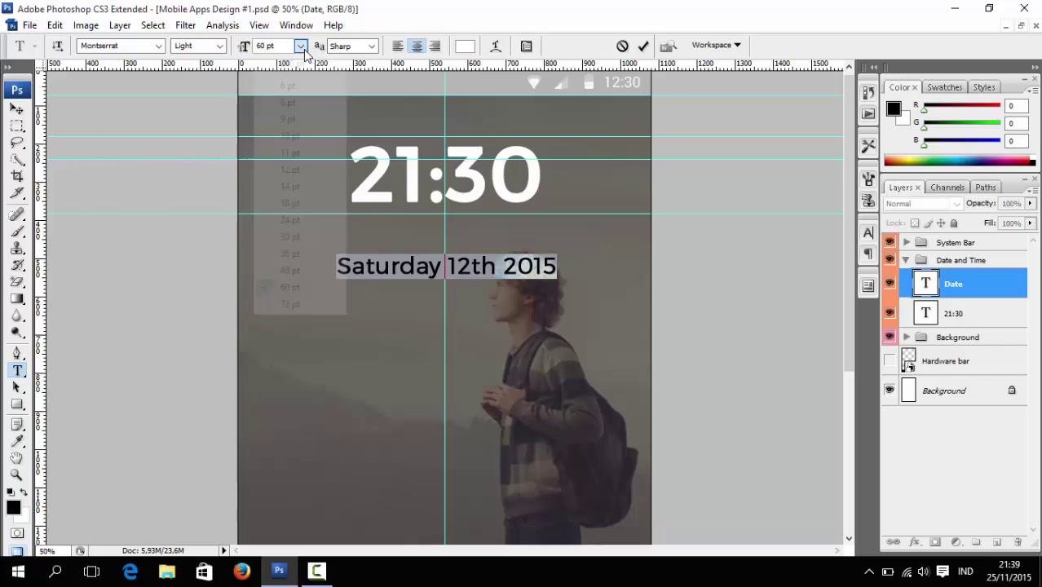
{"action": "left_click", "coordinate": [300, 47]}
{"action": "left_click", "coordinate": [297, 271]}
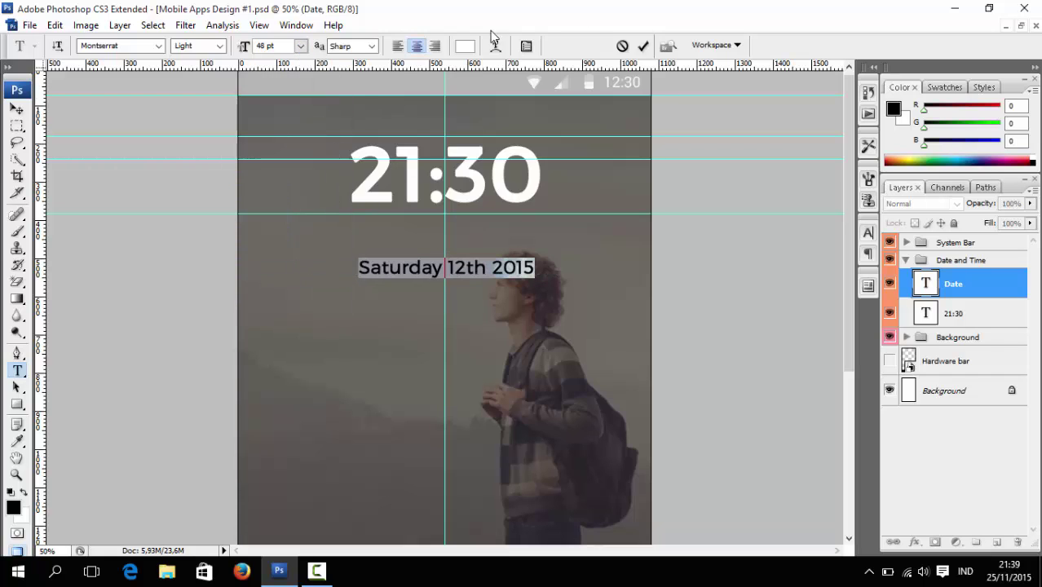
{"action": "left_click", "coordinate": [648, 51]}
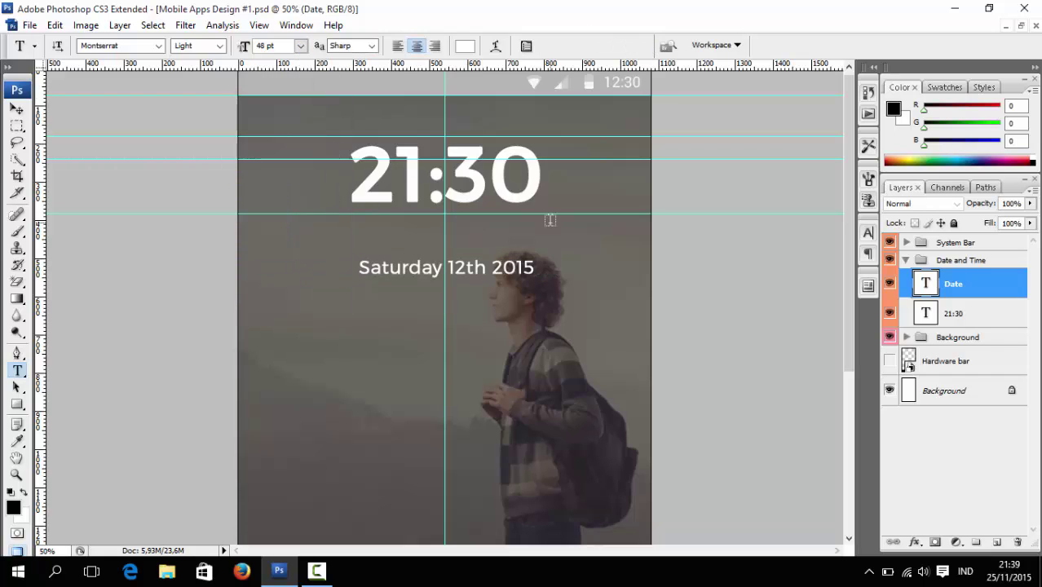
- With Auto-Select off, move only the Date layer up just beneath 21:30
{"action": "key", "text": "v"}
{"action": "left_click_drag", "start_coordinate": [492, 274], "coordinate": [490, 222]}
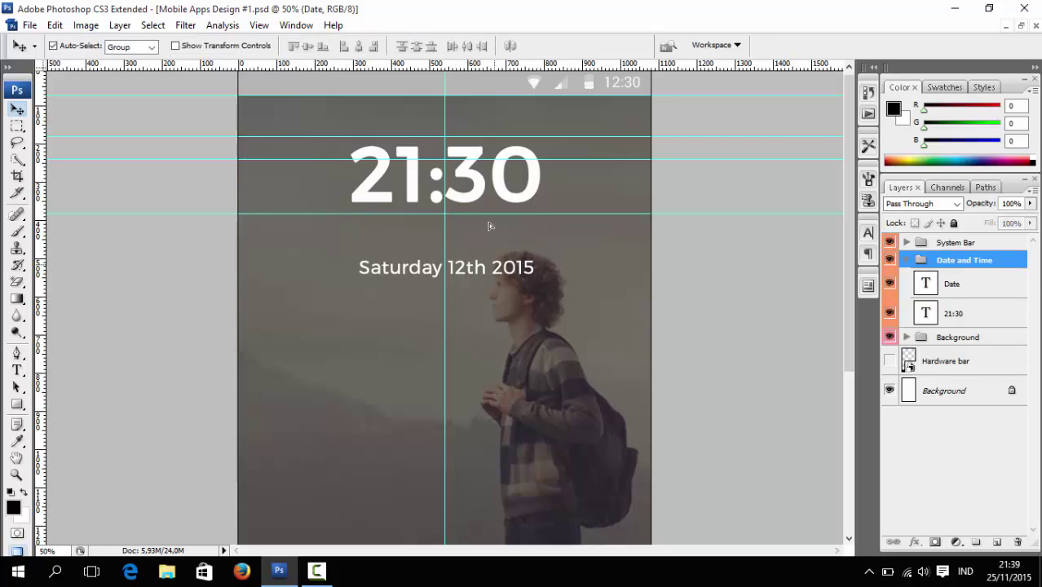
{"action": "key", "text": "ctrl+z"}
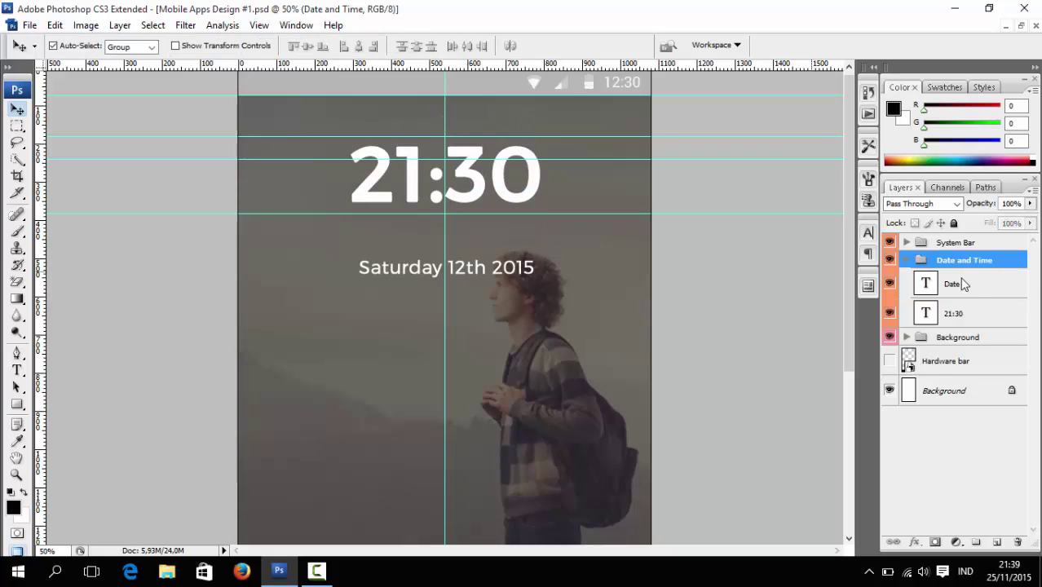
{"action": "left_click", "coordinate": [962, 288]}
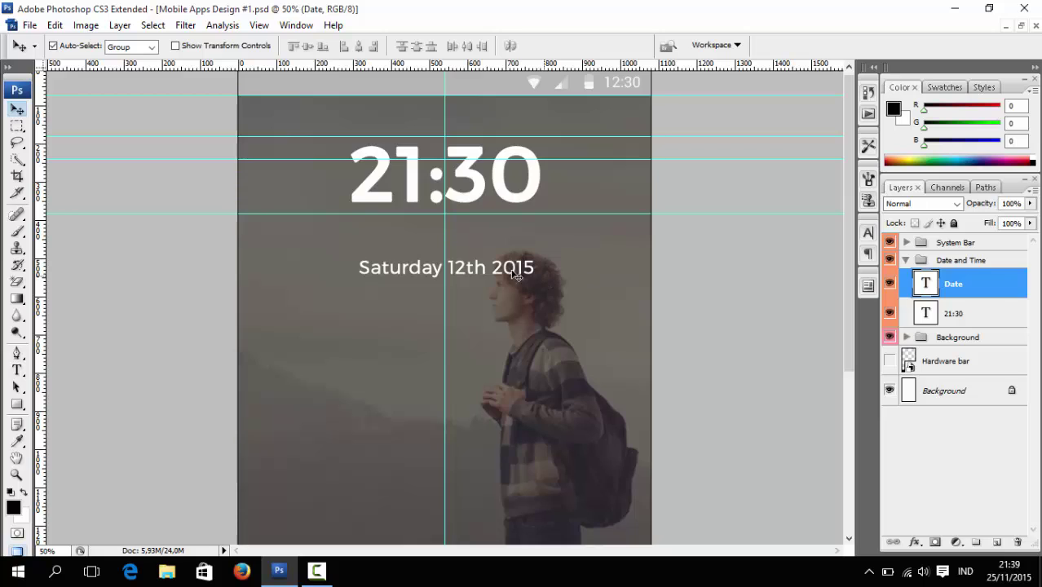
{"action": "left_click_drag", "start_coordinate": [501, 239], "coordinate": [501, 236]}
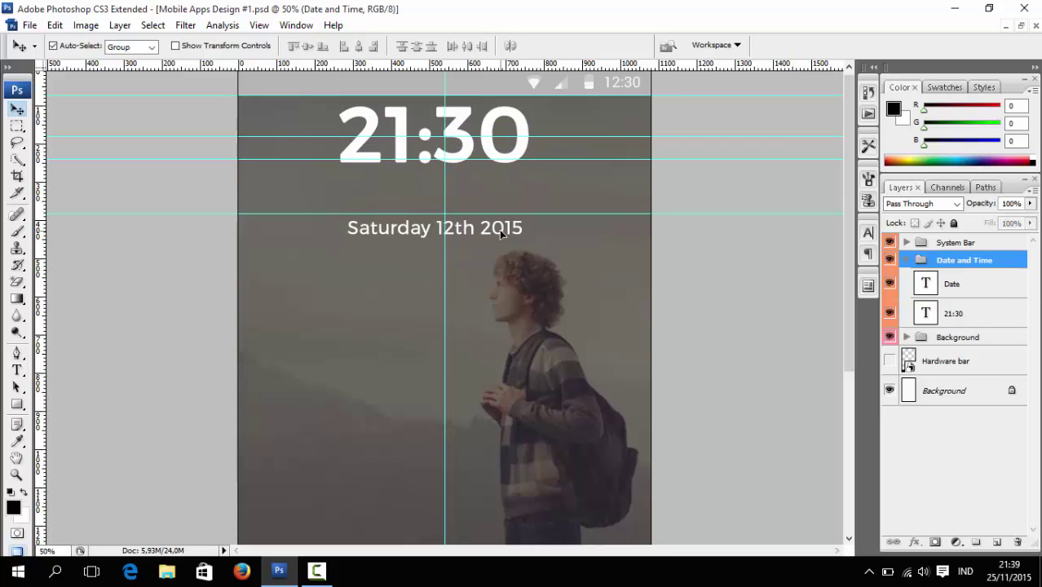
{"action": "key", "text": "ctrl+z"}
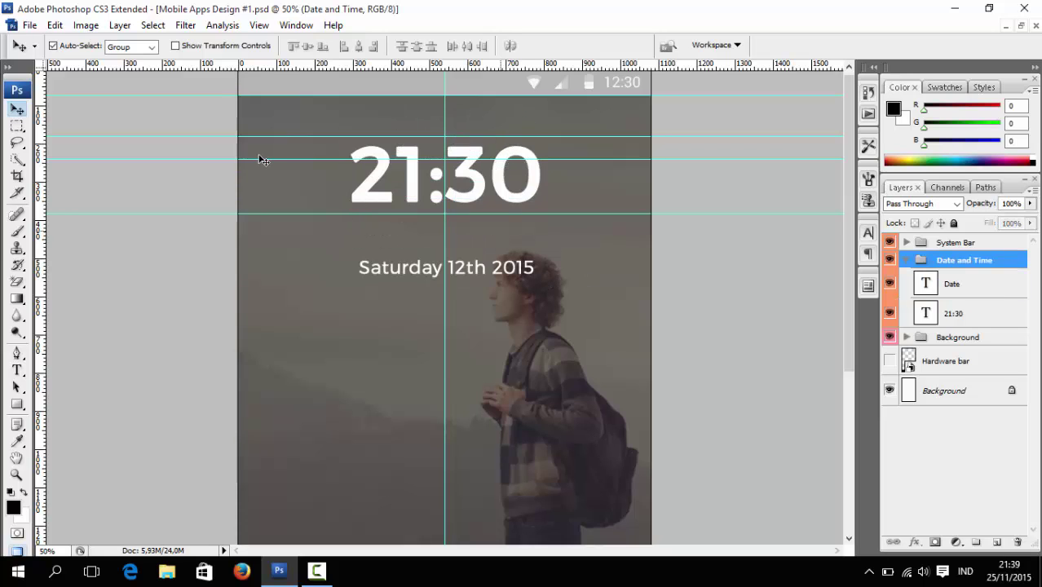
{"action": "left_click", "coordinate": [79, 47]}
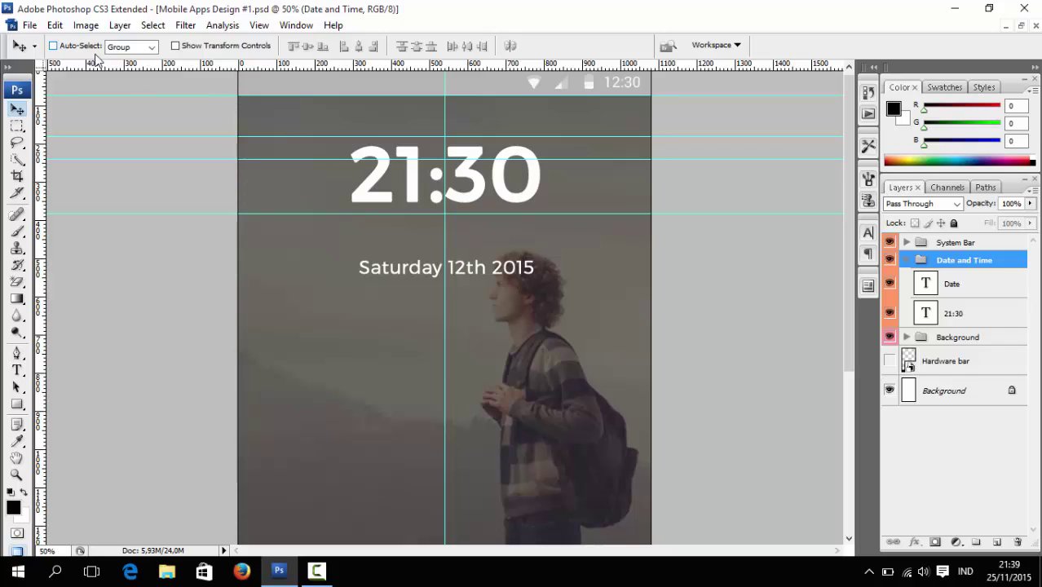
{"action": "left_click", "coordinate": [962, 296]}
{"action": "left_click_drag", "start_coordinate": [493, 243], "coordinate": [489, 226]}
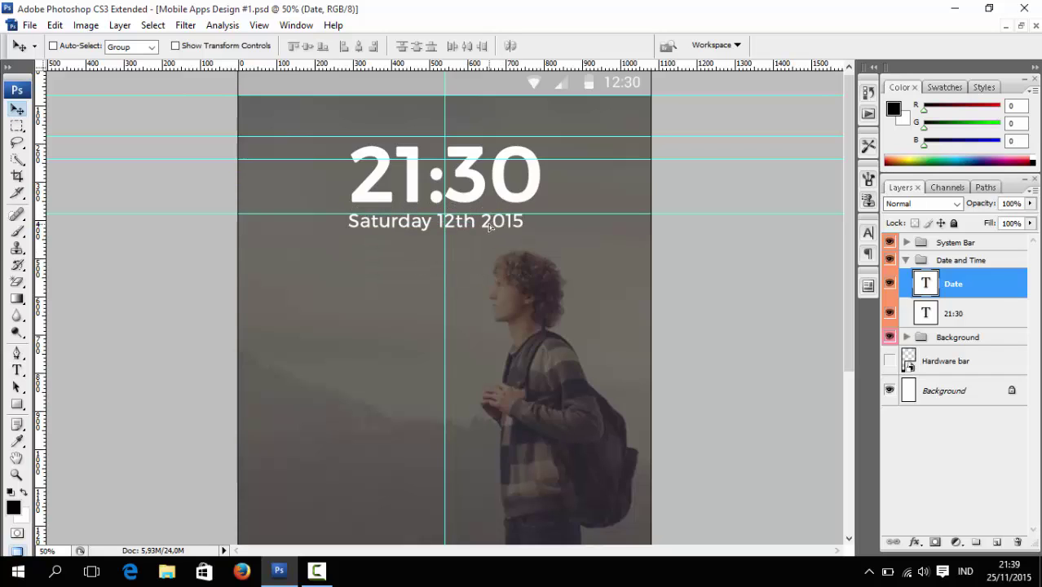
- Scale the date to about 107.7%, nudge it down, and horizontally centre it with 21:30
{"action": "key", "text": "ctrl+t"}
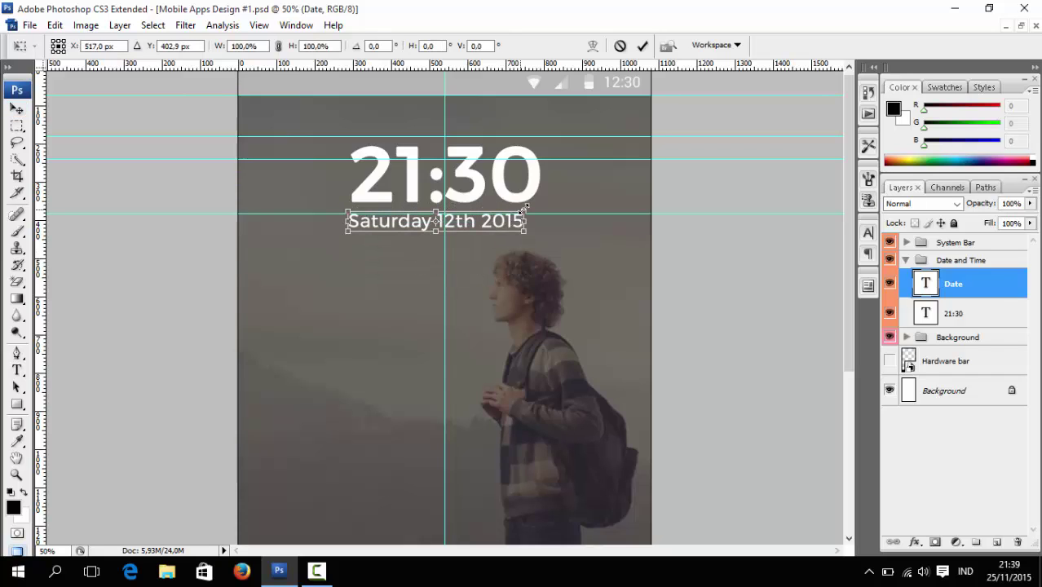
{"action": "left_click_drag", "start_coordinate": [522, 208], "coordinate": [537, 209]}
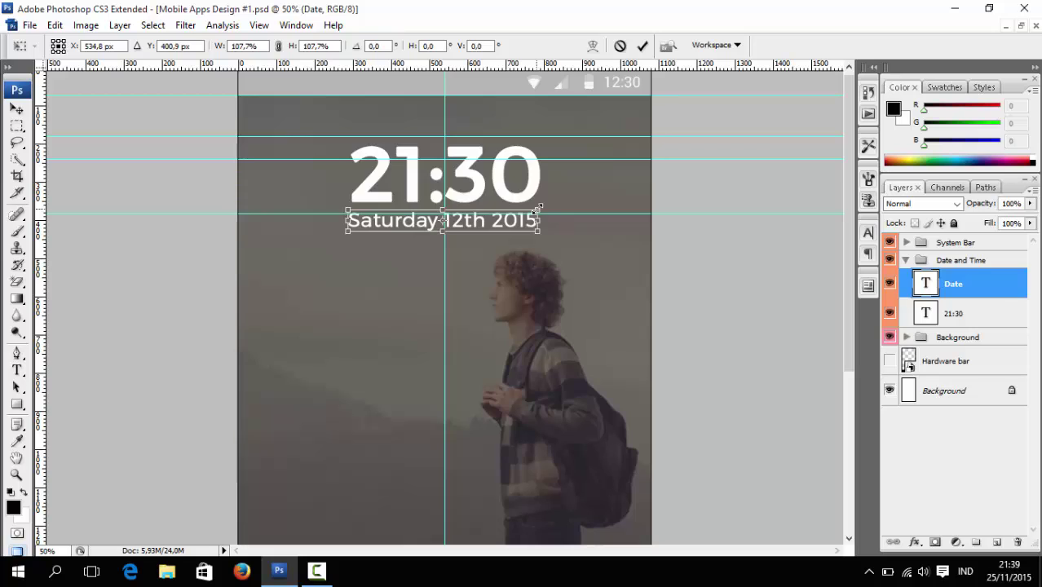
{"action": "key", "text": "Return"}
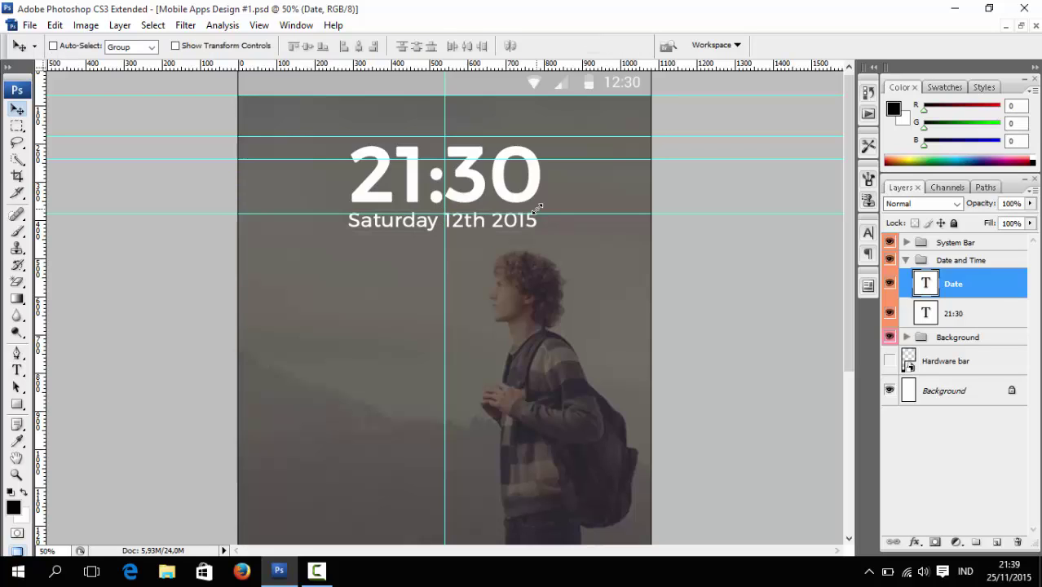
{"action": "key", "text": "Down"}
{"action": "key", "text": "Down"}
{"action": "key", "text": "Down"}
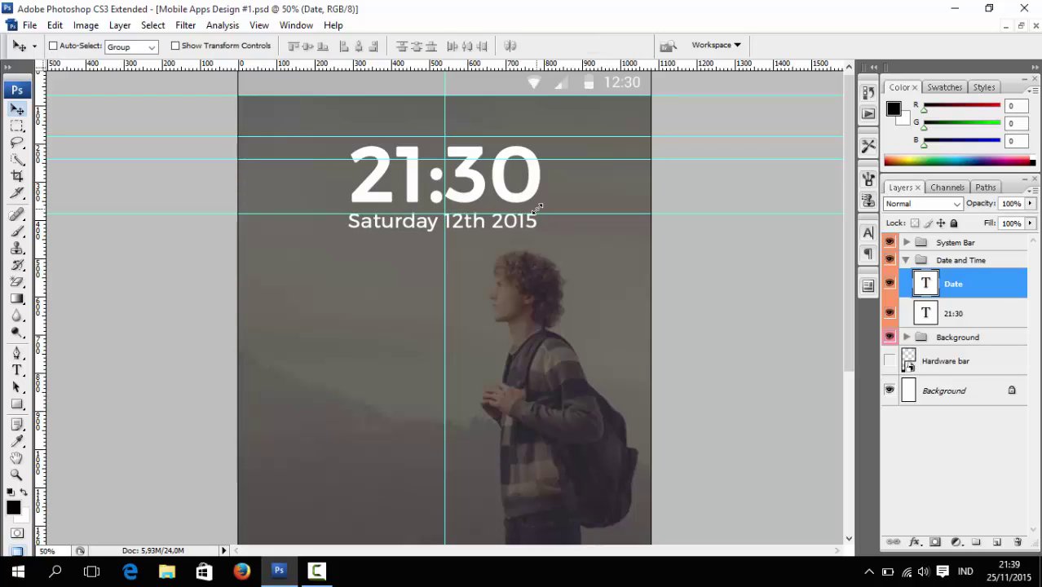
{"action": "key", "text": "Down"}
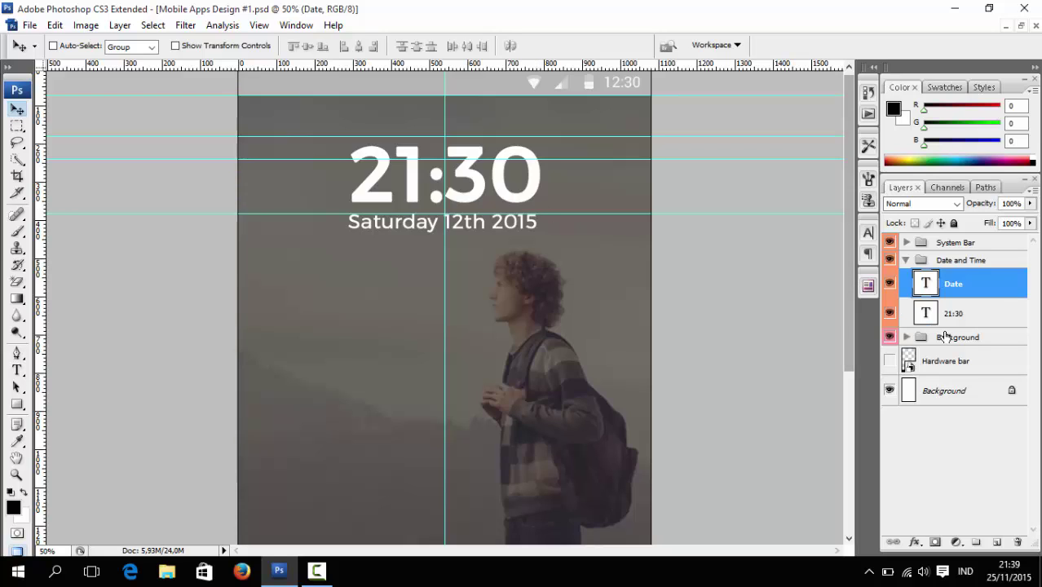
{"action": "left_click", "coordinate": [955, 313], "text": "shift"}
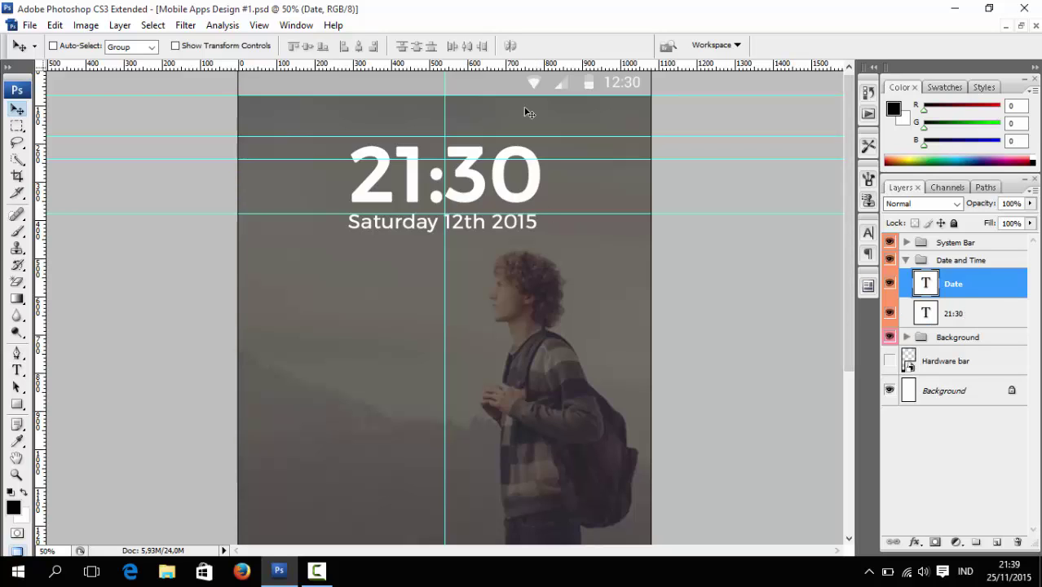
{"action": "left_click", "coordinate": [358, 47]}
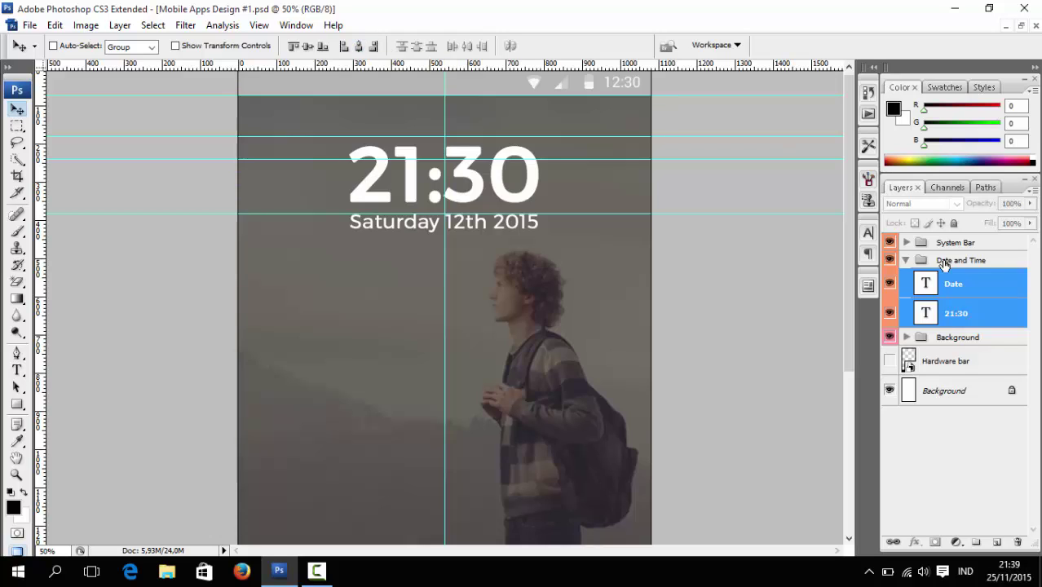
- Collapse the Date and Time group and shift-nudge the clock and date into a slightly higher position
{"action": "left_click", "coordinate": [905, 259]}
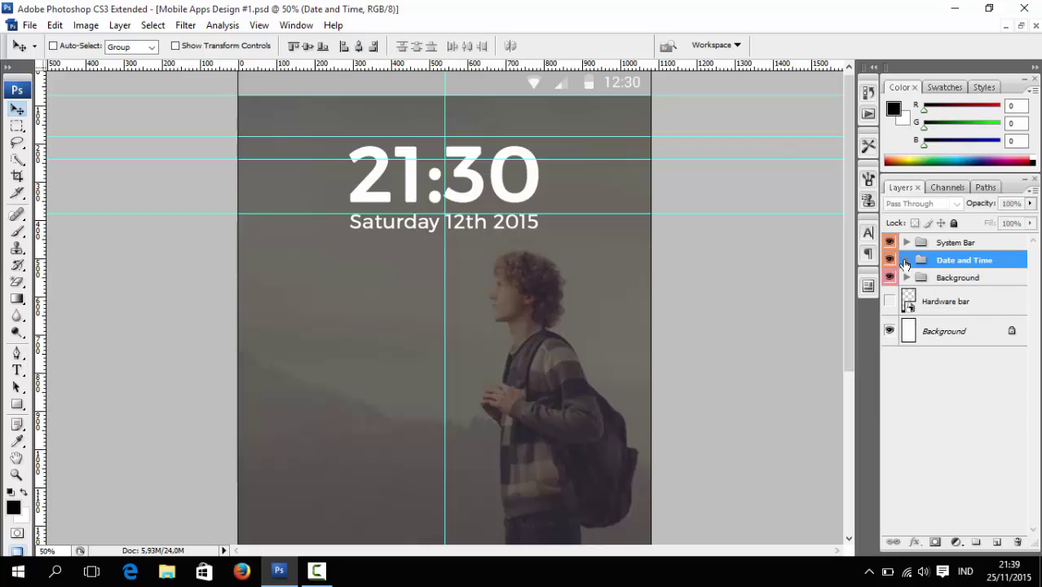
{"action": "key", "text": "ctrl+minus"}
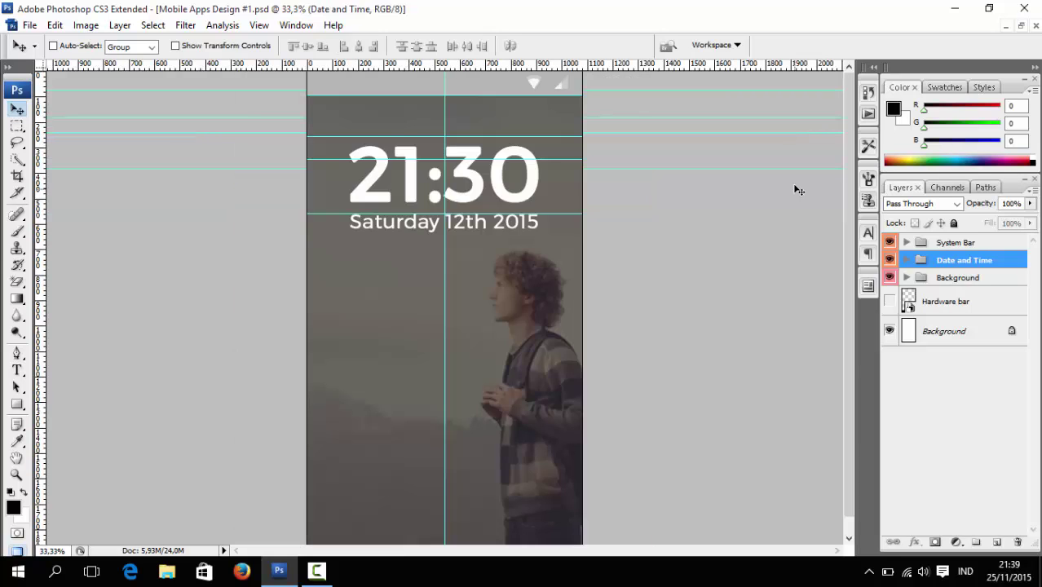
{"action": "key", "text": "ctrl+minus"}
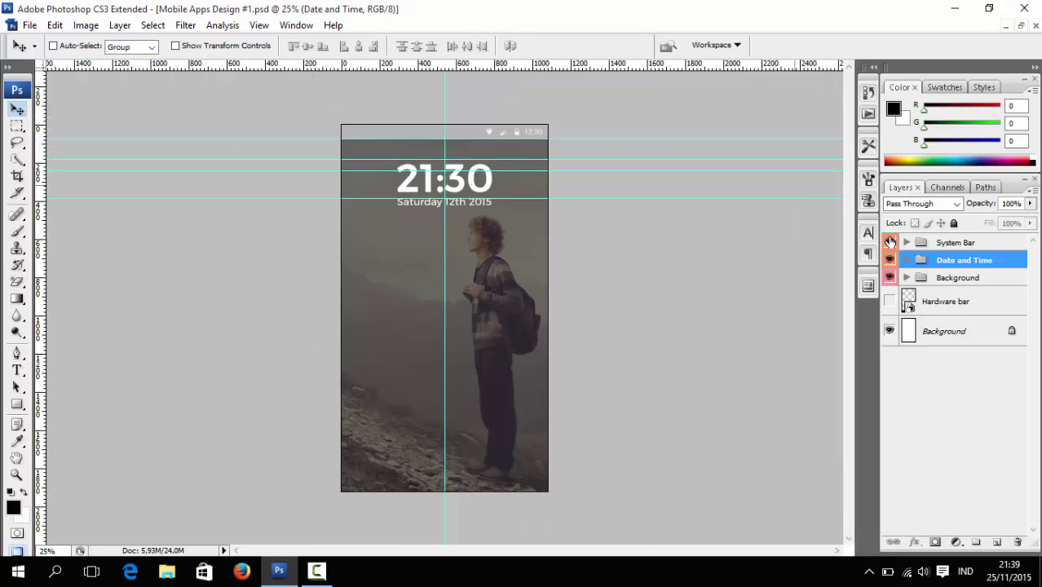
{"action": "key", "text": "shift+Down"}
{"action": "key", "text": "shift+Down"}
{"action": "key", "text": "shift+Down"}
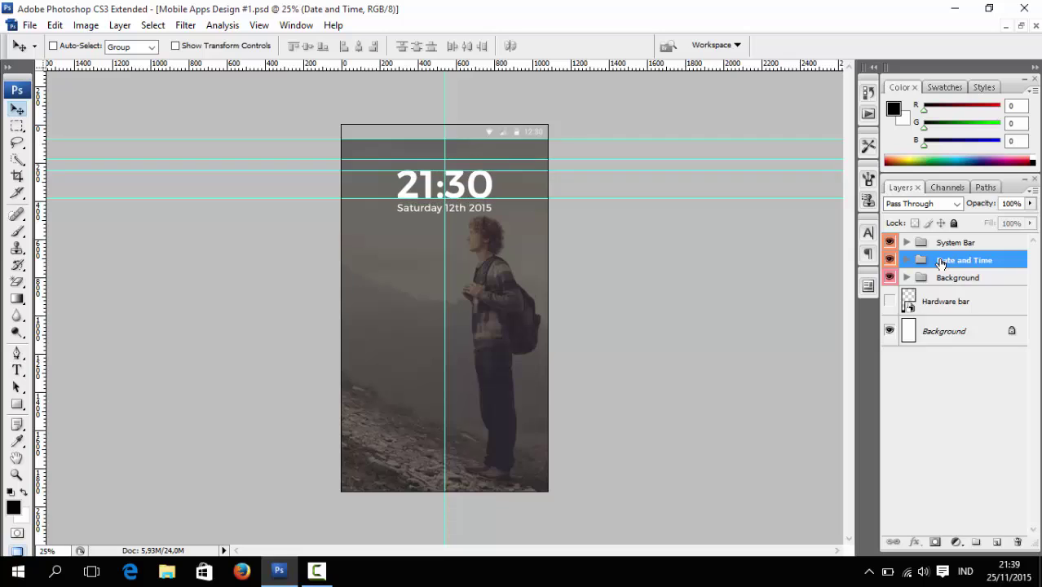
{"action": "key", "text": "shift+Down"}
{"action": "key", "text": "shift+Down"}
{"action": "key", "text": "shift+Down"}
{"action": "key", "text": "shift+Down"}
{"action": "key", "text": "shift+Down"}
{"action": "key", "text": "shift+Down"}
{"action": "key", "text": "shift+Down"}
{"action": "key", "text": "shift+Down"}
{"action": "key", "text": "shift+Down"}
{"action": "key", "text": "shift+Down"}
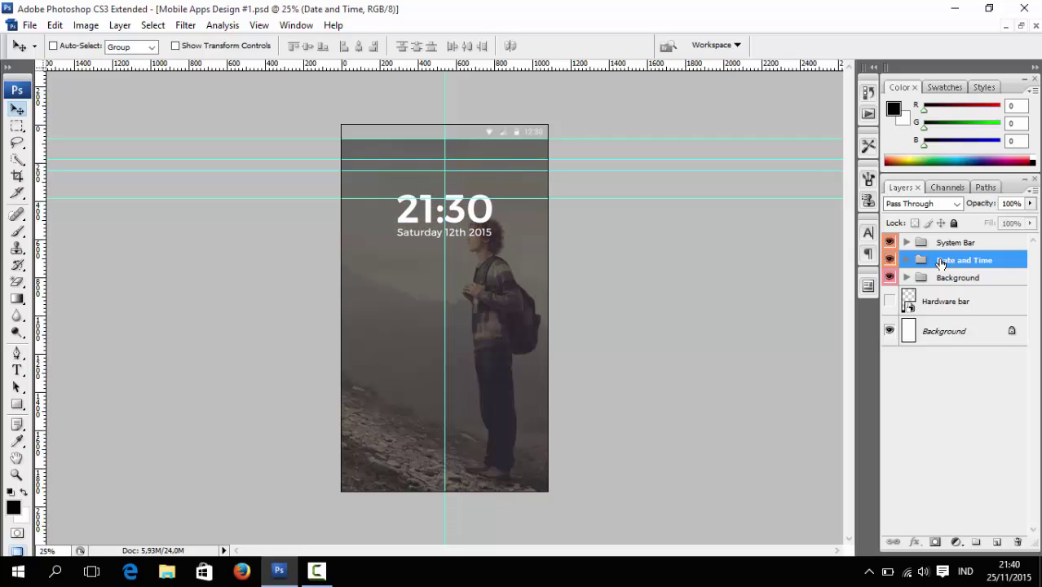
{"action": "key", "text": "shift+Down"}
{"action": "key", "text": "shift+Down"}
{"action": "key", "text": "shift+Down"}
{"action": "key", "text": "shift+Down"}
{"action": "key", "text": "shift+Down"}
{"action": "key", "text": "shift+Up"}
{"action": "key", "text": "shift+Up"}
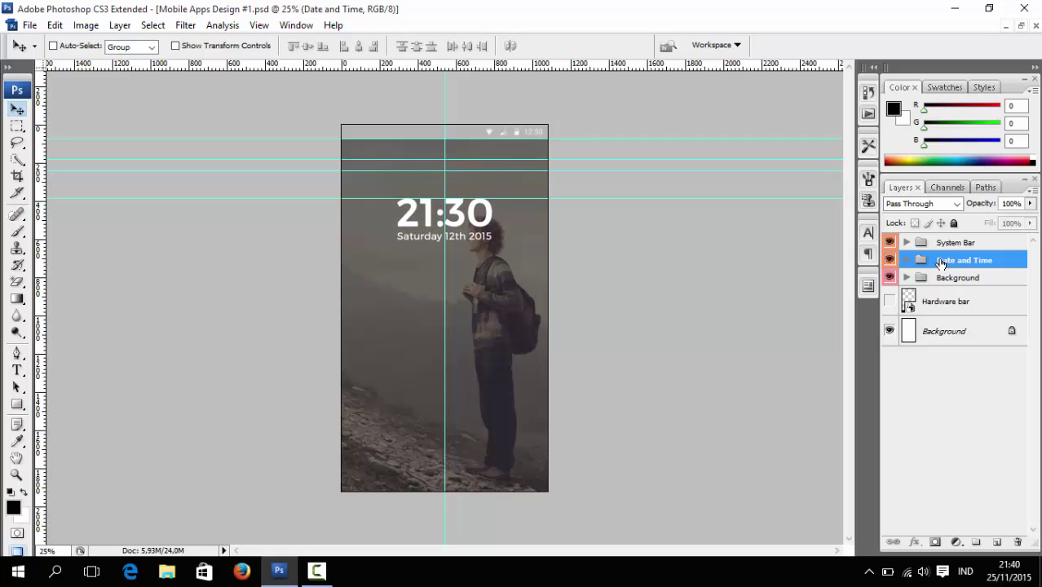
{"action": "key", "text": "shift+Up"}
{"action": "key", "text": "ctrl+plus"}
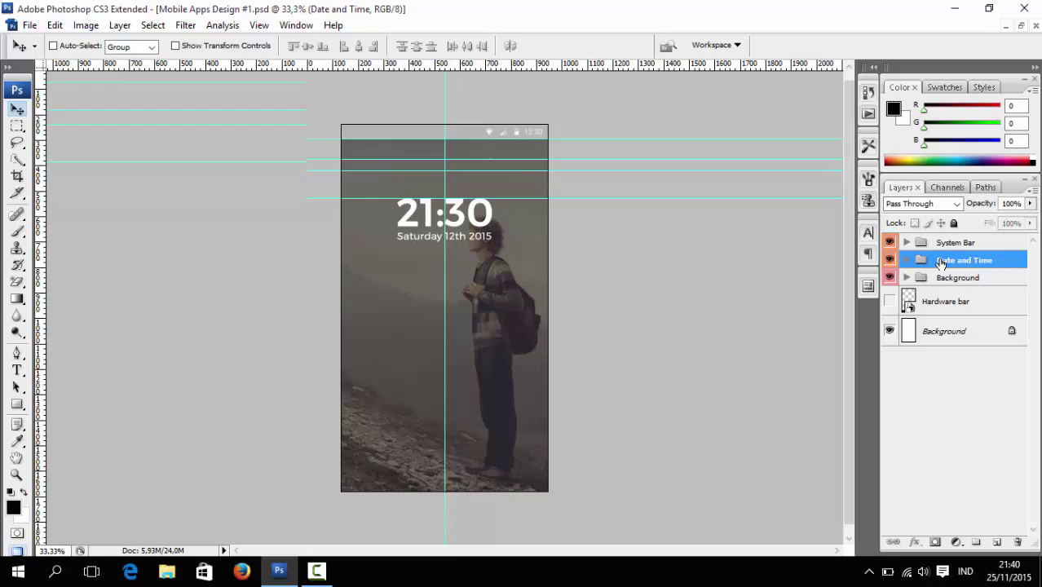
{"action": "key", "text": "ctrl+plus"}
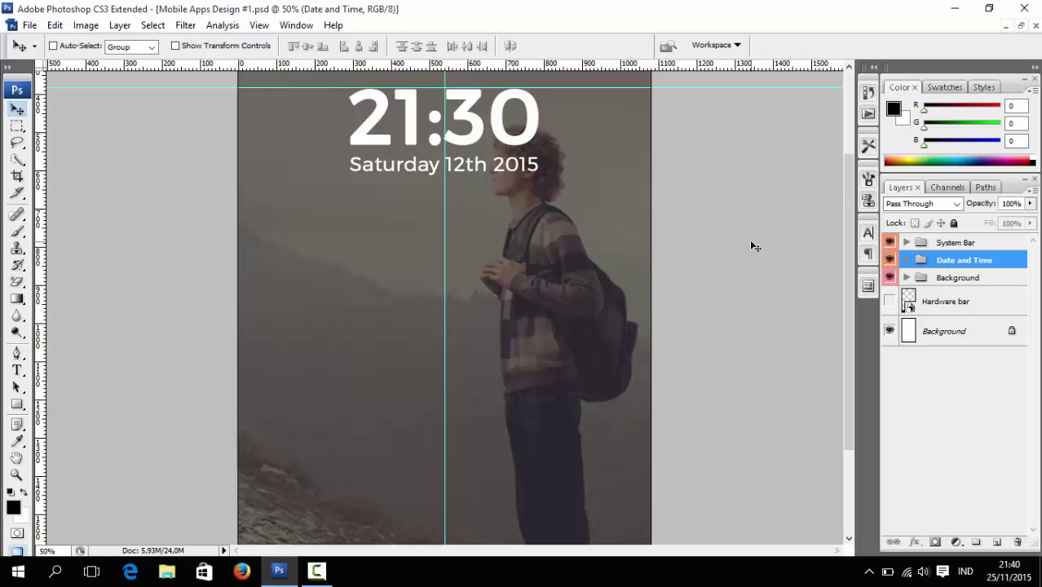
- Draw a wide rectangle below the date and fill it light grey #e5e5e5
{"action": "left_click", "coordinate": [17, 405]}
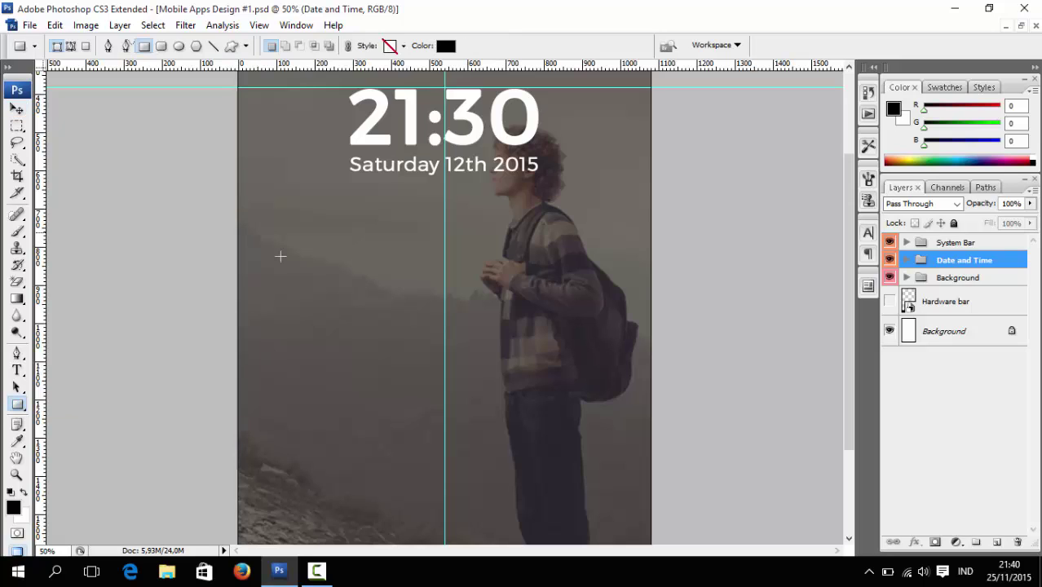
{"action": "left_click", "coordinate": [246, 45]}
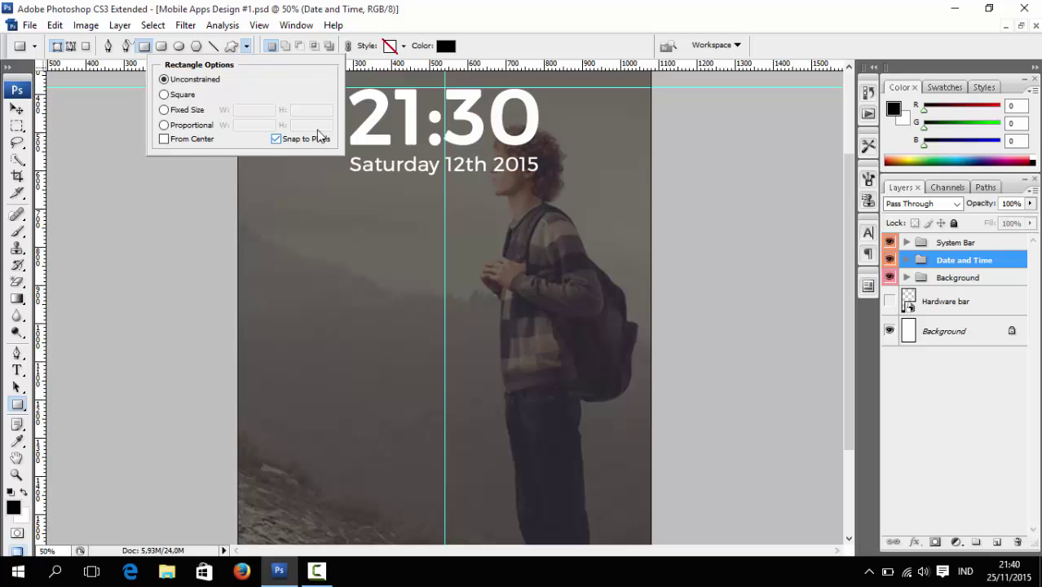
{"action": "left_click", "coordinate": [246, 45]}
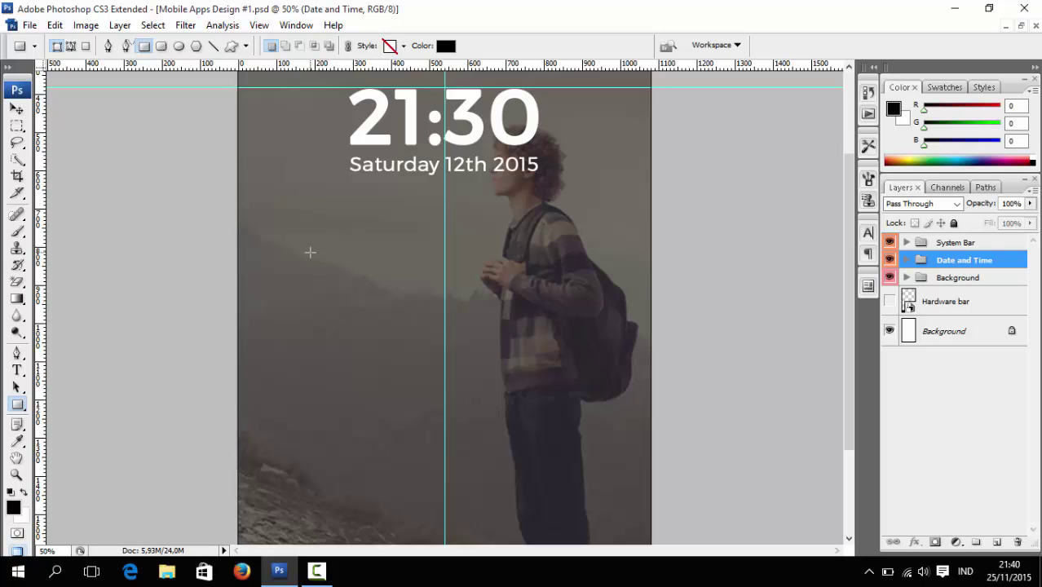
{"action": "mouse_move", "coordinate": [310, 252]}
{"action": "left_mouse_down"}
{"action": "mouse_move", "coordinate": [556, 292]}
{"action": "mouse_move", "coordinate": [571, 304]}
{"action": "left_mouse_up"}
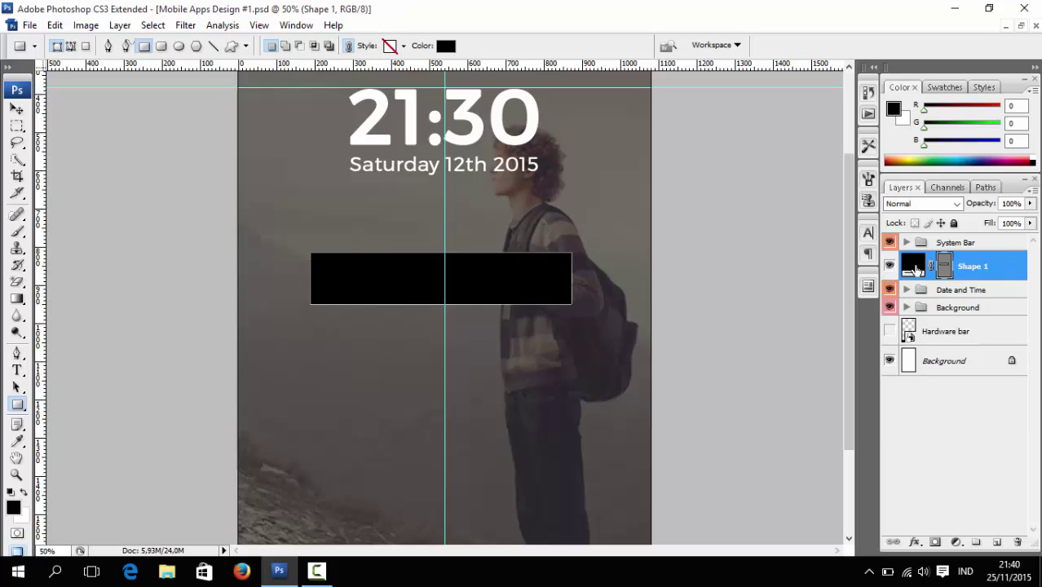
{"action": "double_click", "coordinate": [916, 269]}
{"action": "left_click_drag", "start_coordinate": [663, 221], "coordinate": [614, 181]}
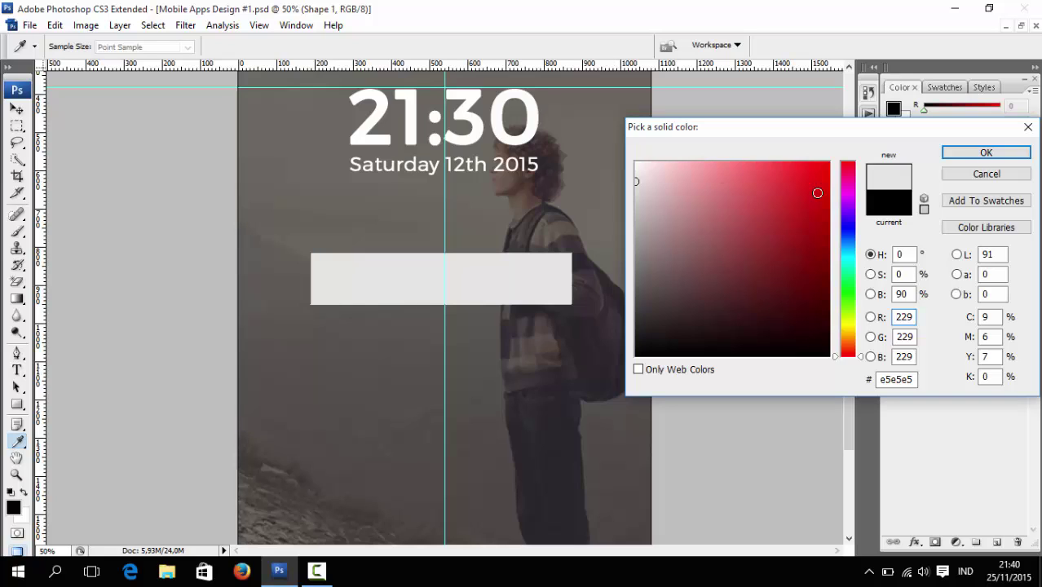
{"action": "left_click", "coordinate": [977, 154]}
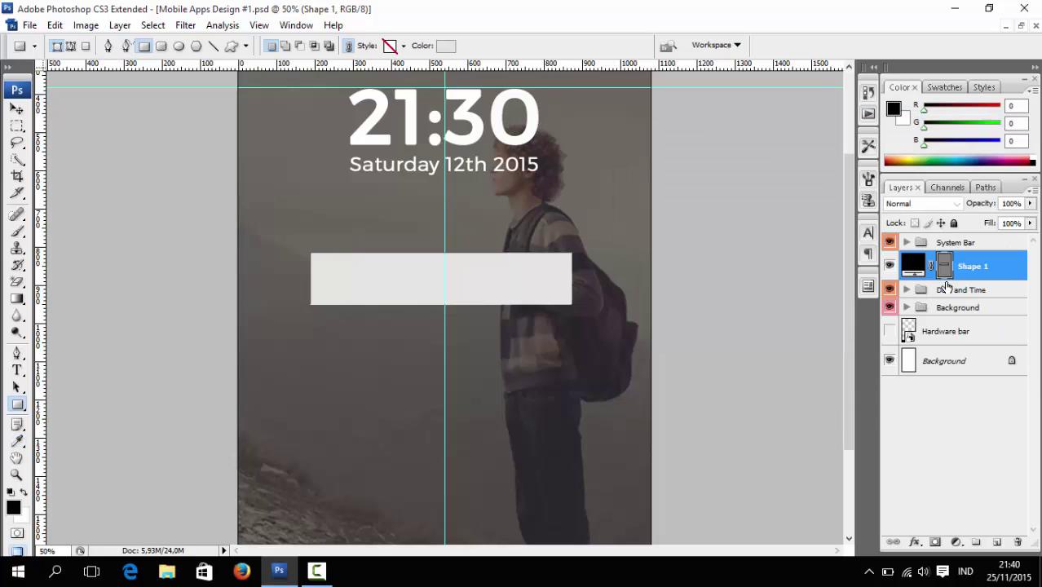
{"action": "left_click", "coordinate": [945, 287]}
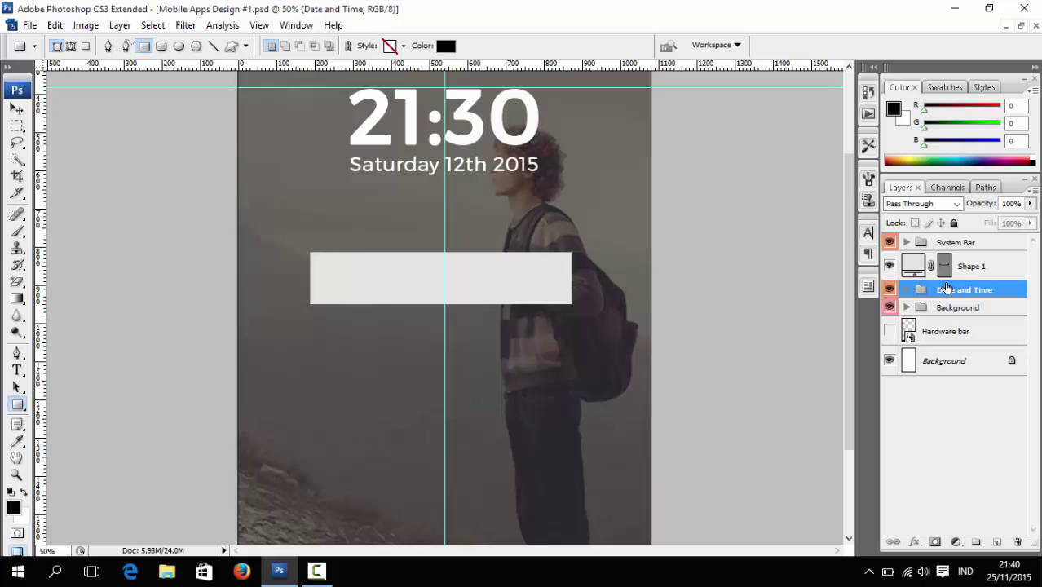
- Give Shape 1 a #5a5551 drop shadow and begin stretching it wider to the right
{"action": "key", "text": "v"}
{"action": "left_click", "coordinate": [960, 269]}
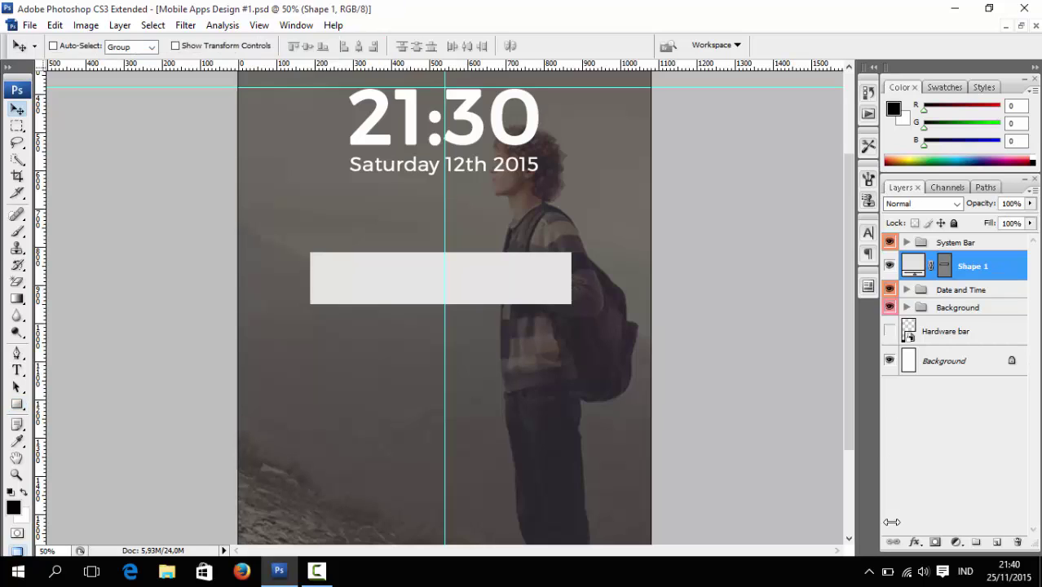
{"action": "left_click", "coordinate": [913, 542]}
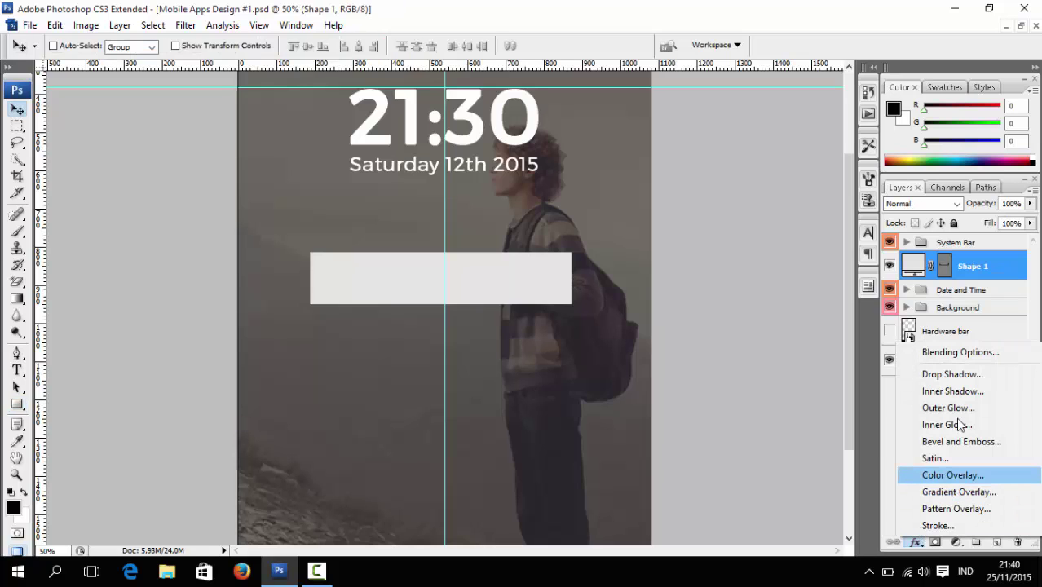
{"action": "left_click", "coordinate": [970, 374]}
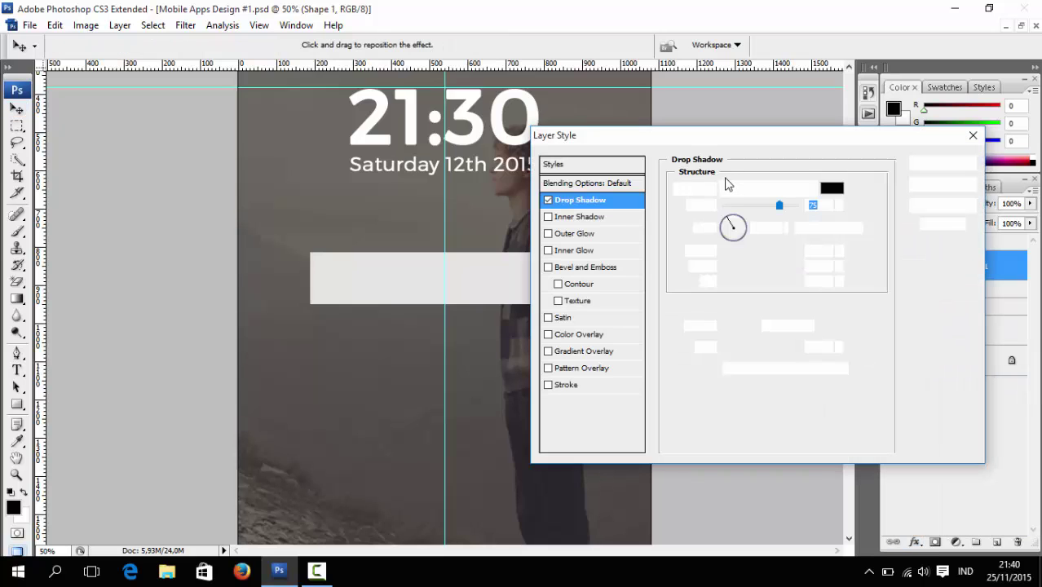
{"action": "left_click", "coordinate": [832, 189]}
{"action": "left_click", "coordinate": [483, 326]}
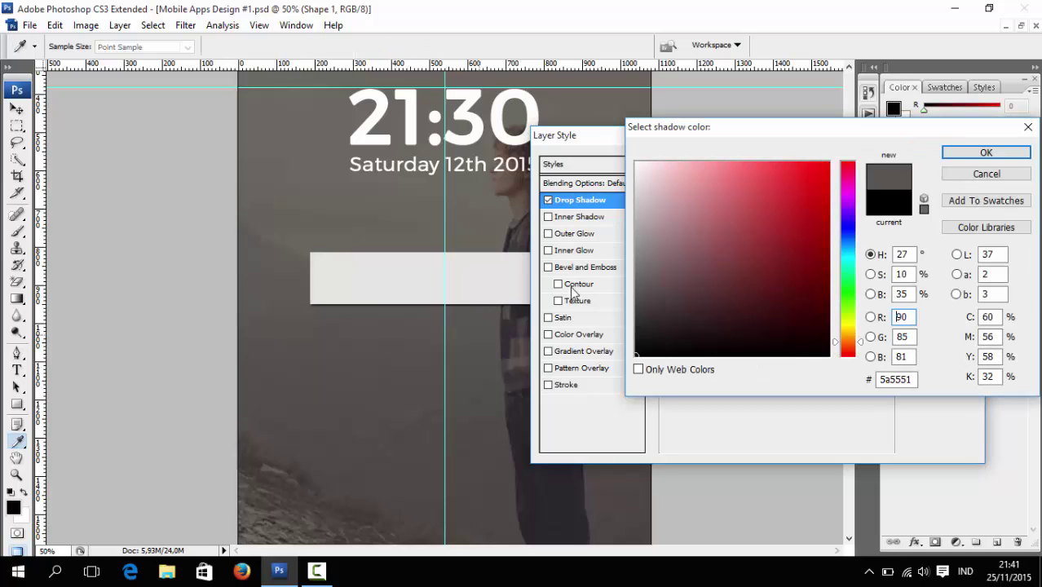
{"action": "left_click", "coordinate": [979, 153]}
{"action": "left_click", "coordinate": [942, 163]}
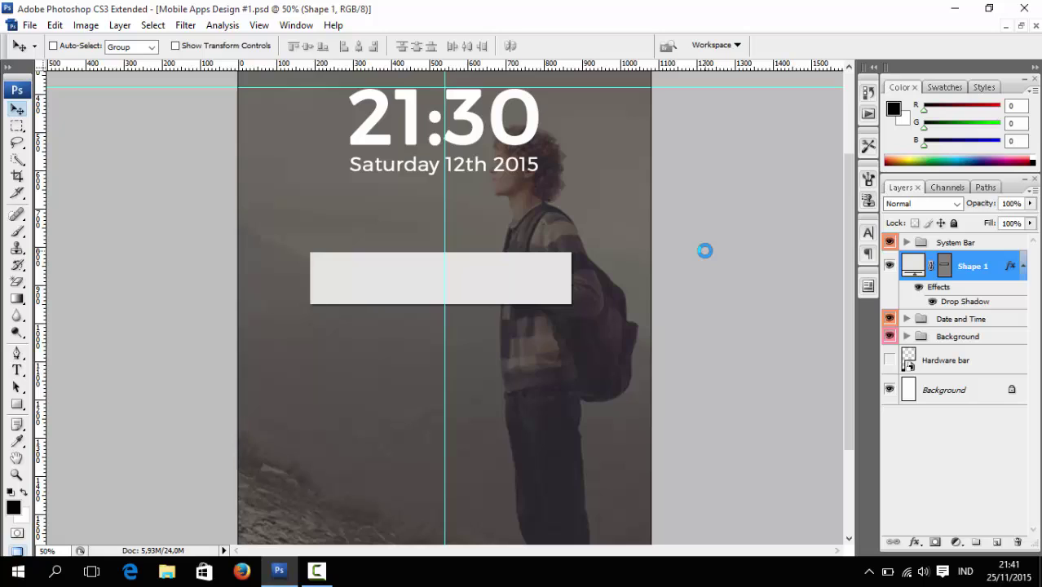
{"action": "key", "text": "ctrl+t"}
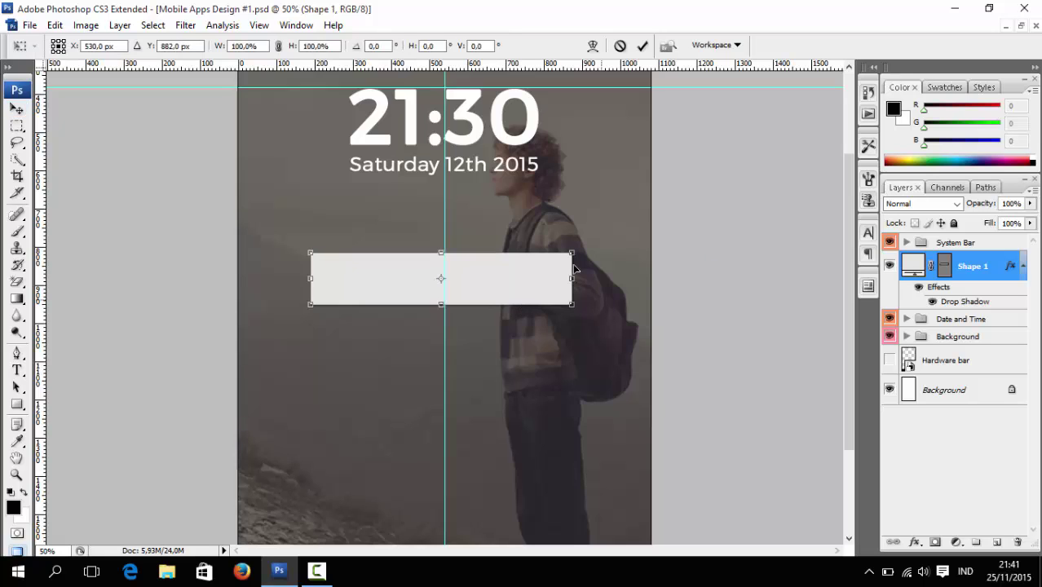
{"action": "left_click_drag", "start_coordinate": [575, 279], "coordinate": [609, 281]}
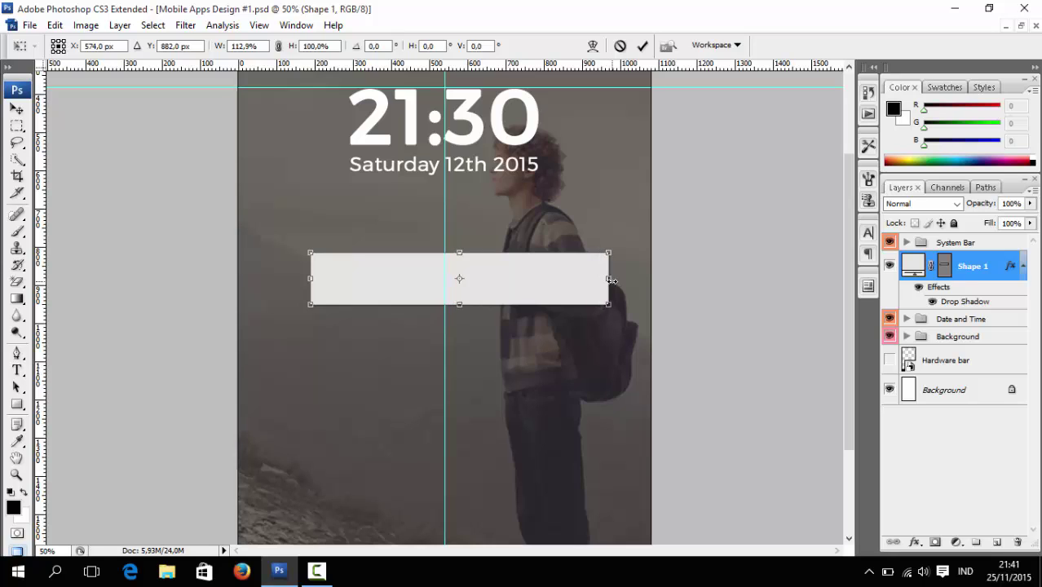
- Finish widening the rectangle leftward and group it as 'Notification Bar'
{"action": "left_click_drag", "start_coordinate": [311, 280], "coordinate": [278, 286]}
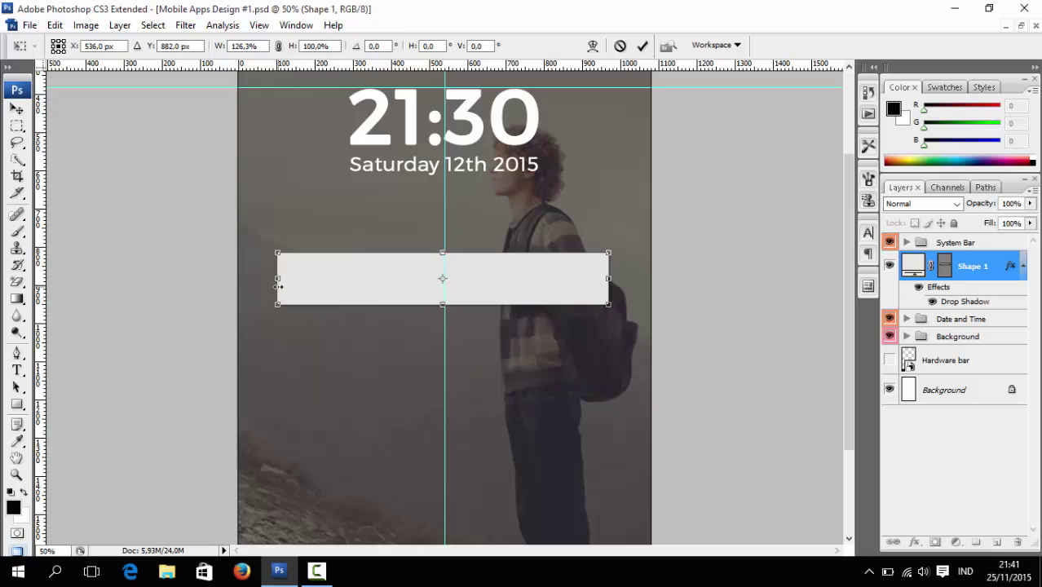
{"action": "key", "text": "Return"}
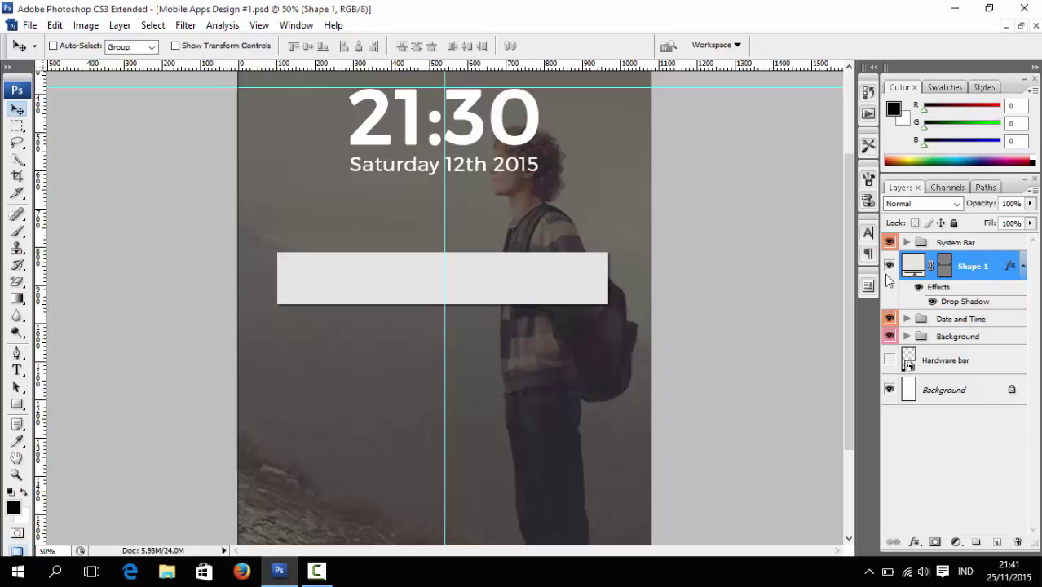
{"action": "key", "text": "ctrl+g"}
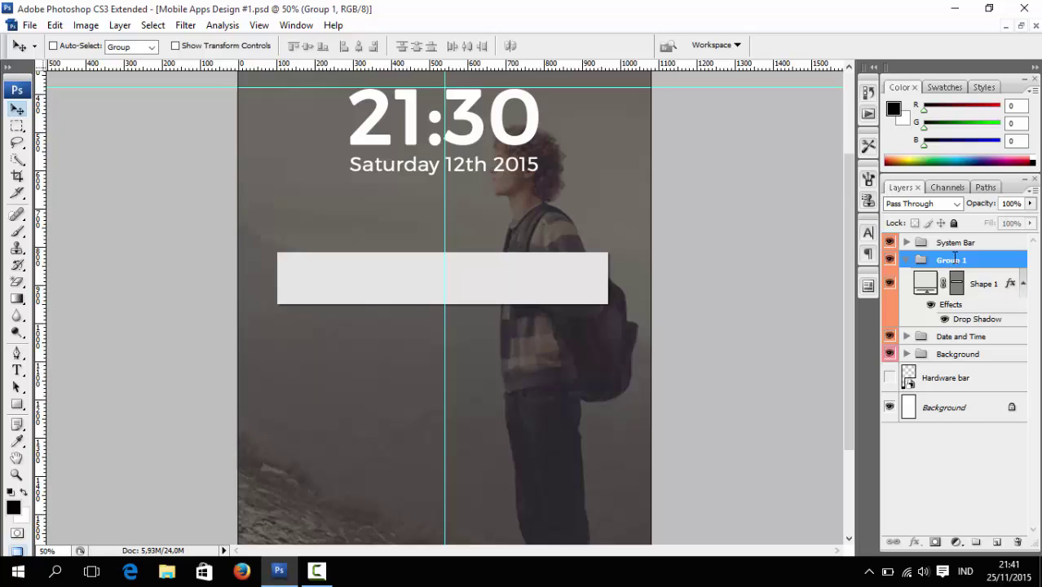
{"action": "double_click", "coordinate": [952, 260]}
{"action": "type", "text": "L"}
{"action": "type", "text": "ification Bar"}
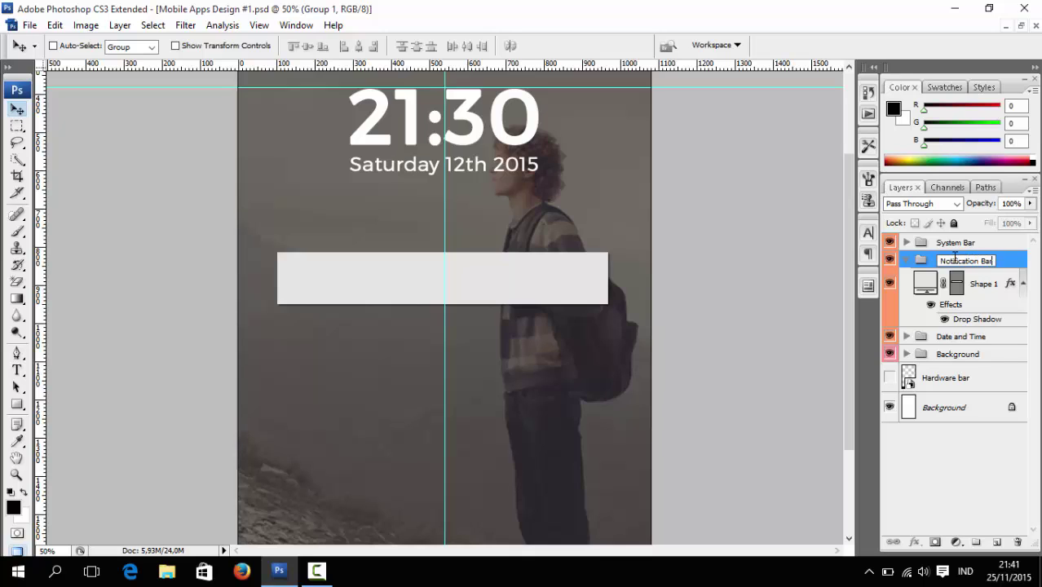
{"action": "key", "text": "Return"}
- Colour-label the Notification Bar group blue and the Date and Time group gray
{"action": "left_click", "coordinate": [906, 260]}
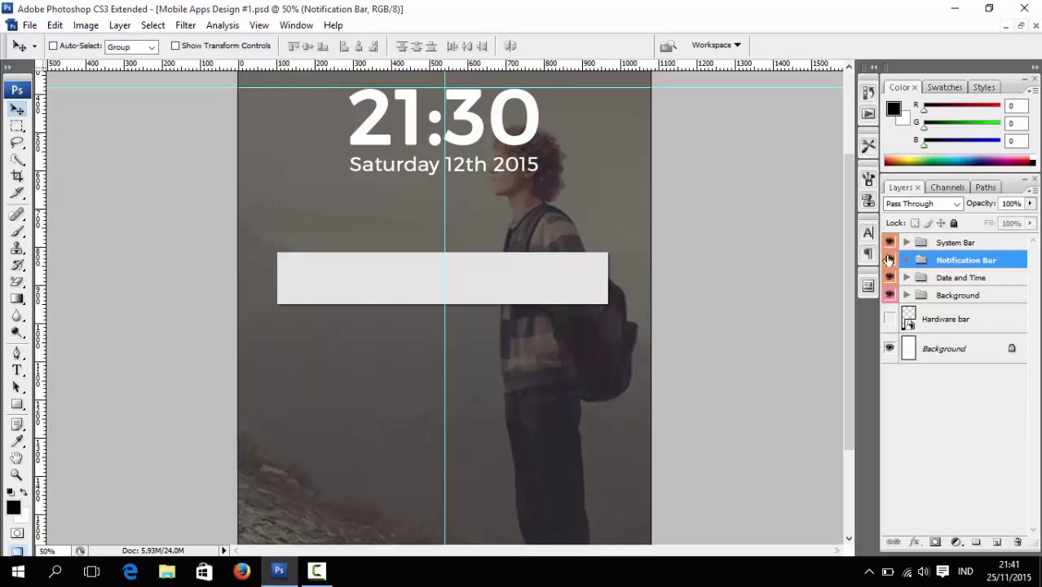
{"action": "right_click", "coordinate": [889, 260]}
{"action": "left_click", "coordinate": [925, 387]}
{"action": "right_click", "coordinate": [890, 278]}
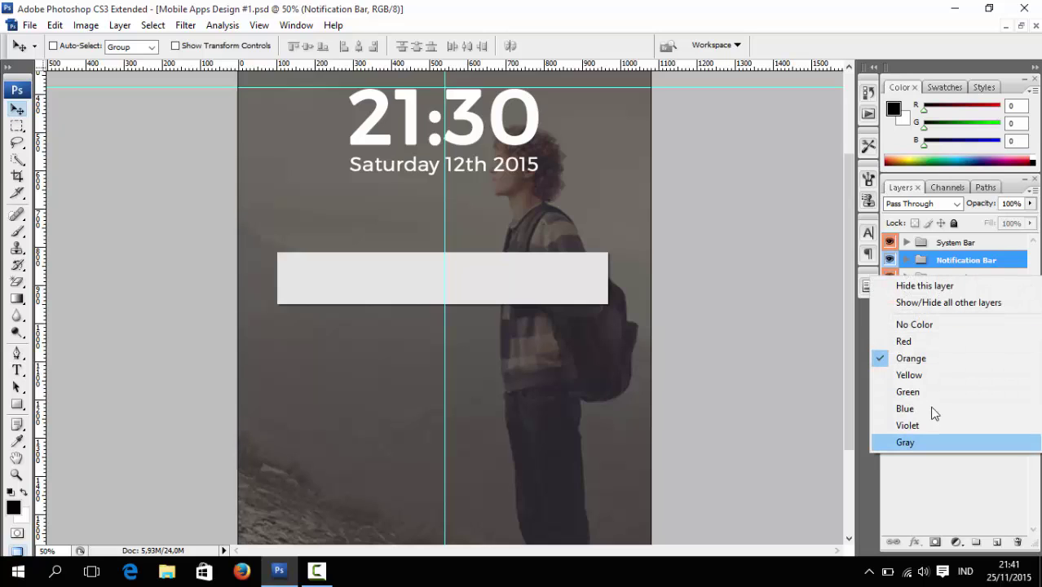
{"action": "left_click", "coordinate": [933, 412]}
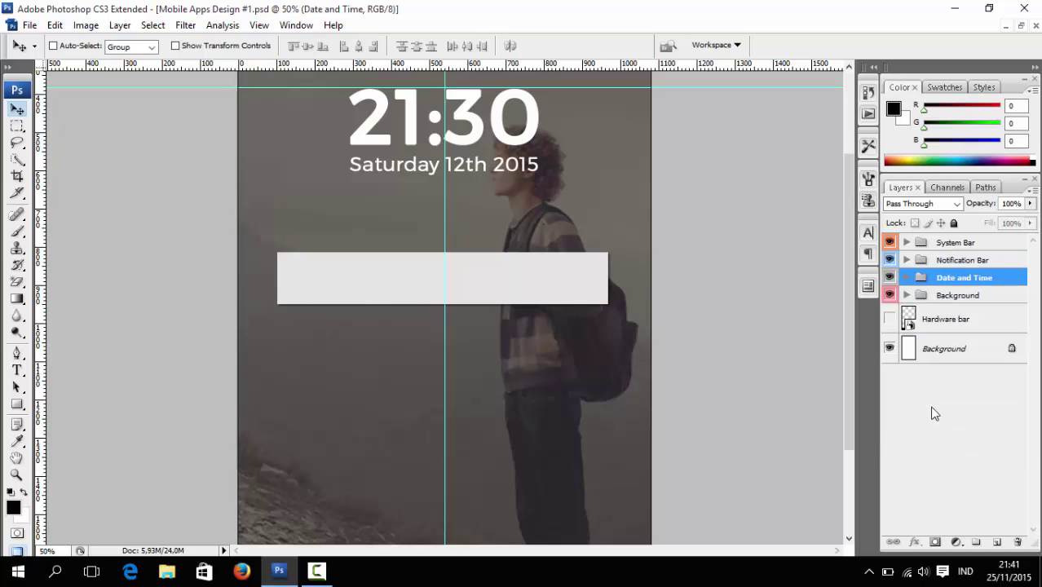
{"action": "left_click", "coordinate": [906, 259]}
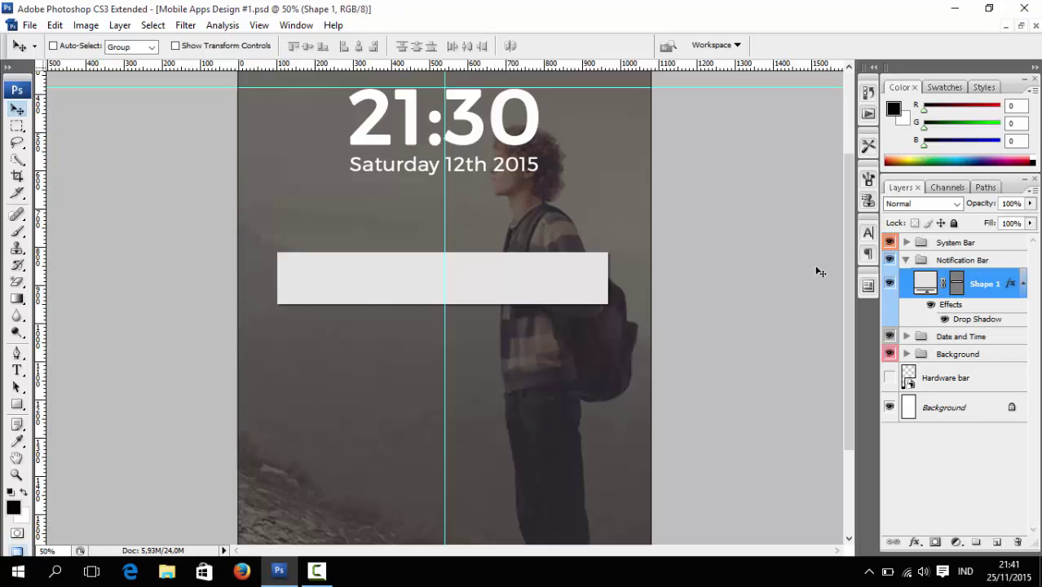
{"action": "left_click", "coordinate": [984, 283]}
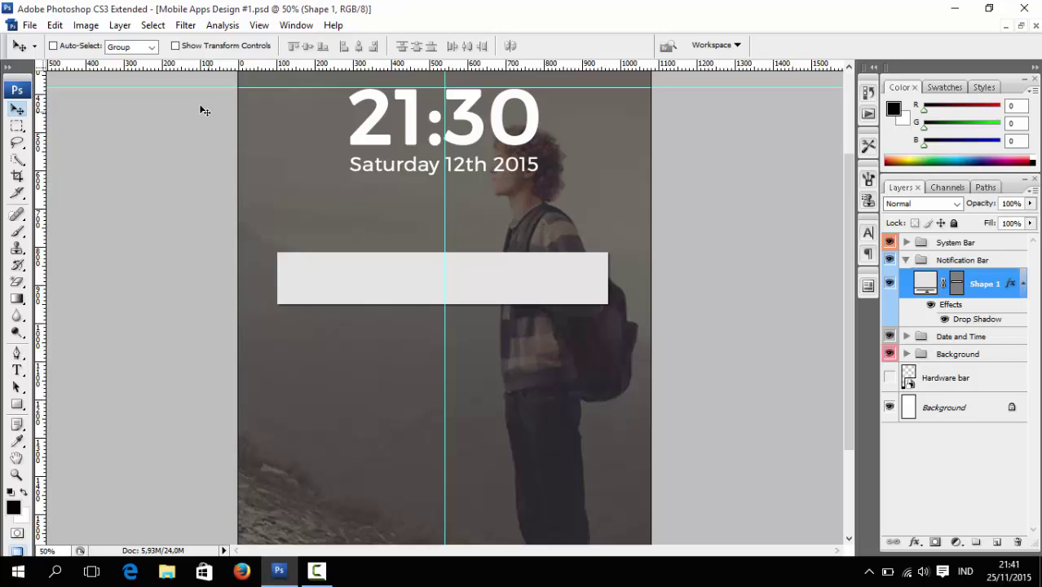
- In the Open dialog, switch Look in to Recent Items
{"action": "left_click", "coordinate": [29, 25]}
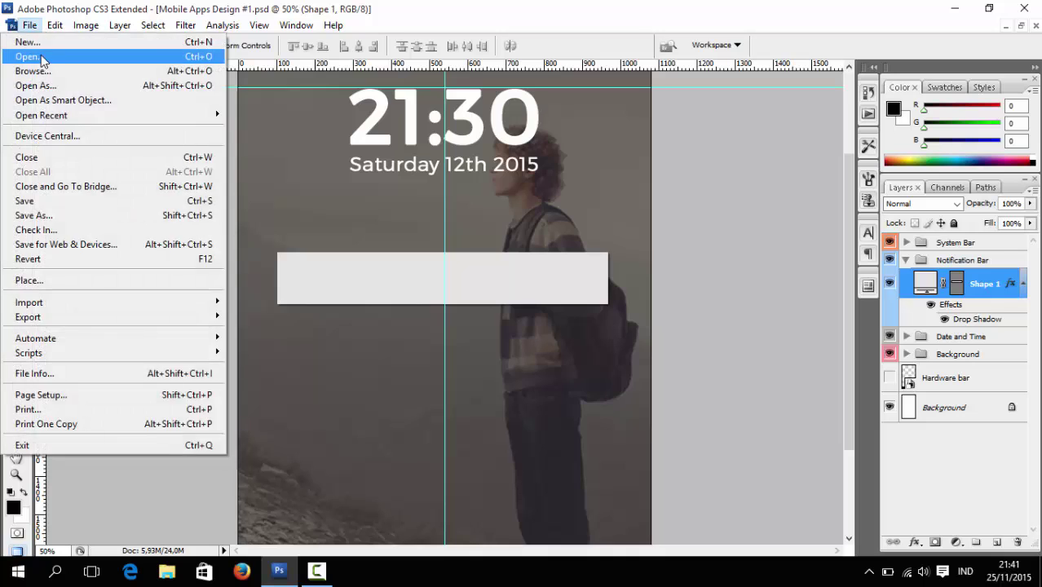
{"action": "left_click", "coordinate": [39, 56]}
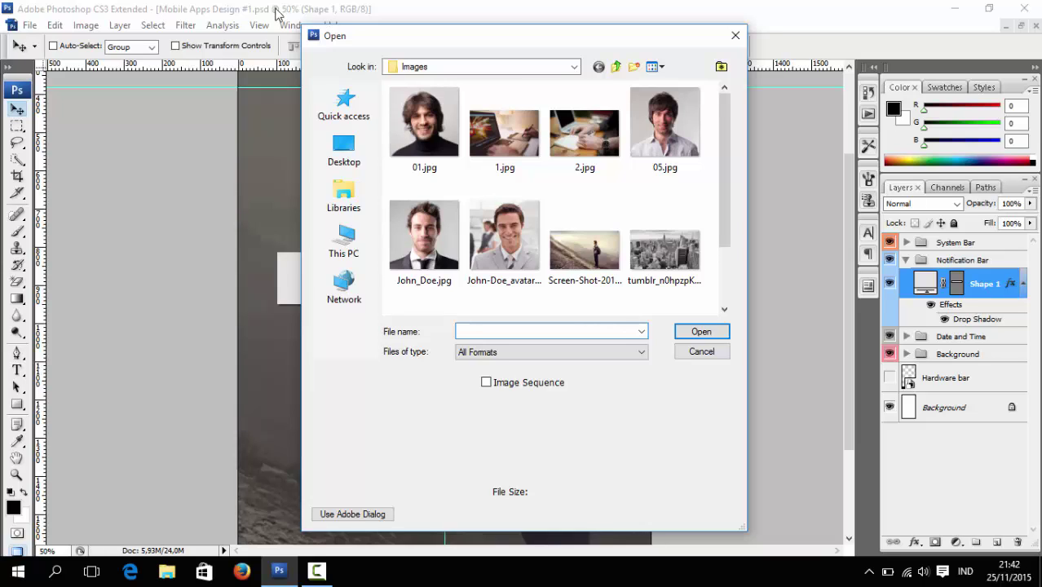
{"action": "left_click", "coordinate": [345, 119]}
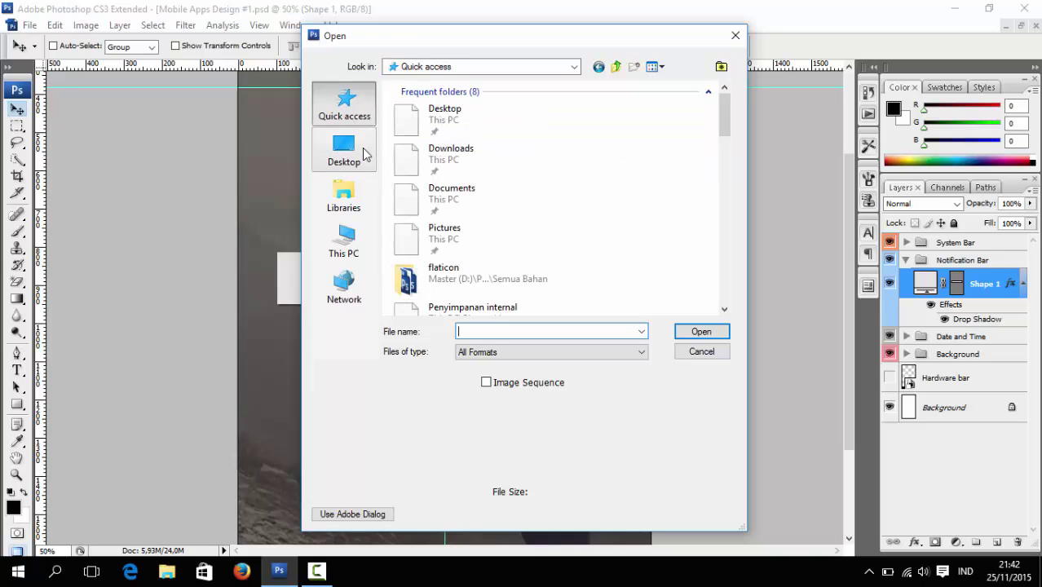
{"action": "left_click", "coordinate": [365, 152]}
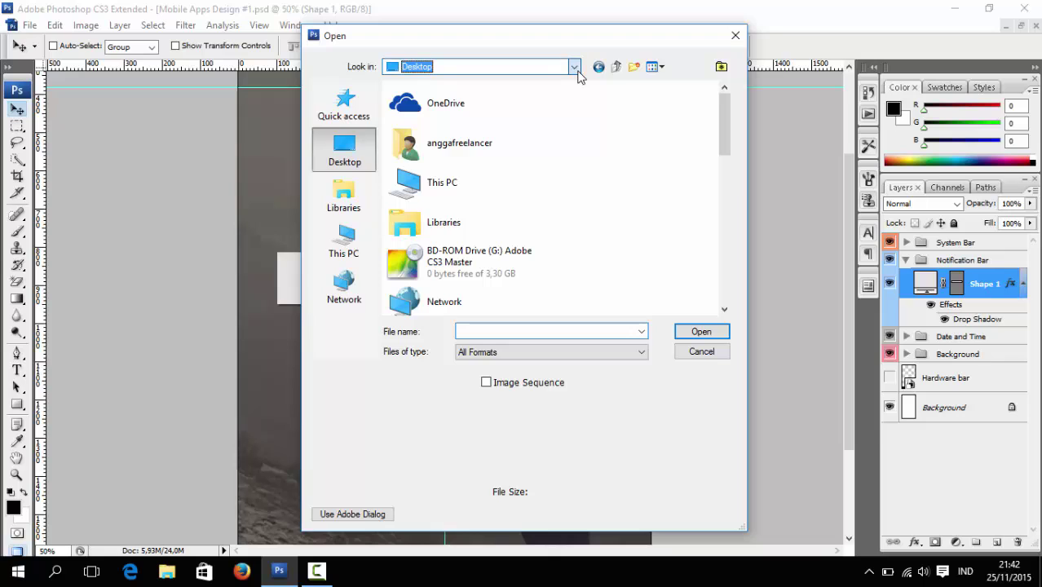
{"action": "left_click", "coordinate": [575, 68]}
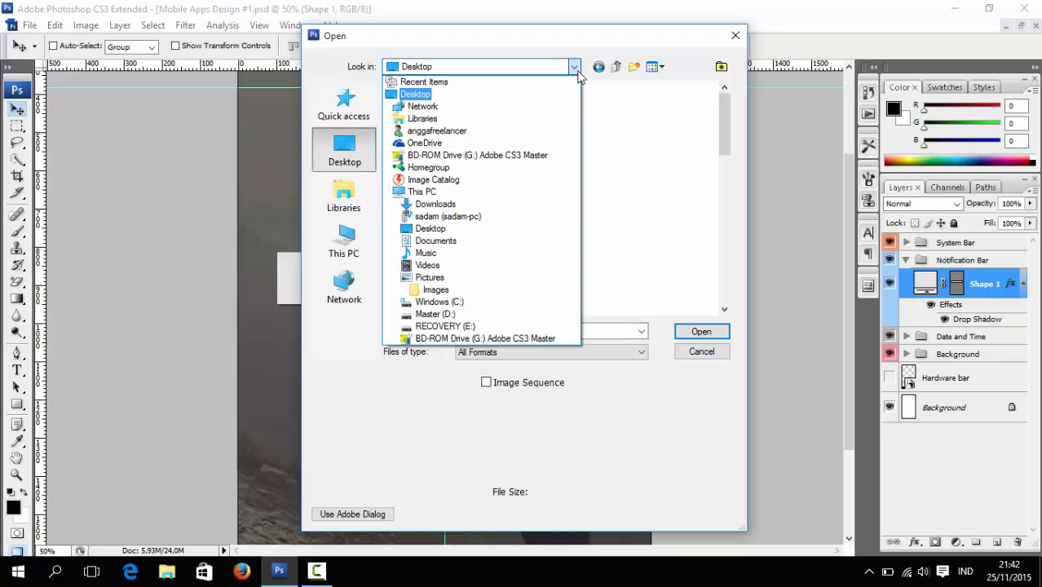
{"action": "left_click", "coordinate": [498, 82]}
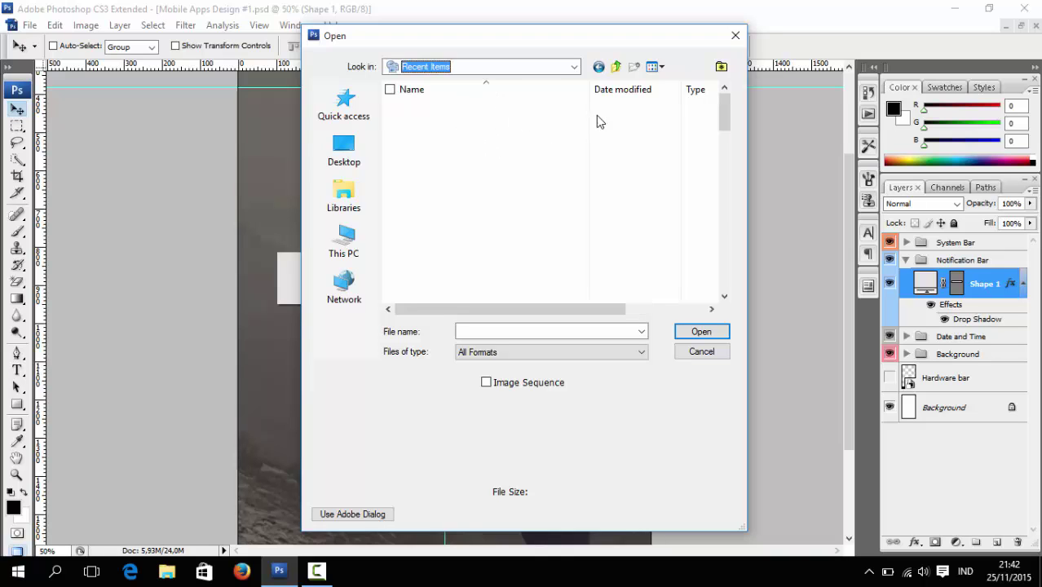
- Open facebook2.psd from the Downloads folder
{"action": "left_click", "coordinate": [461, 151]}
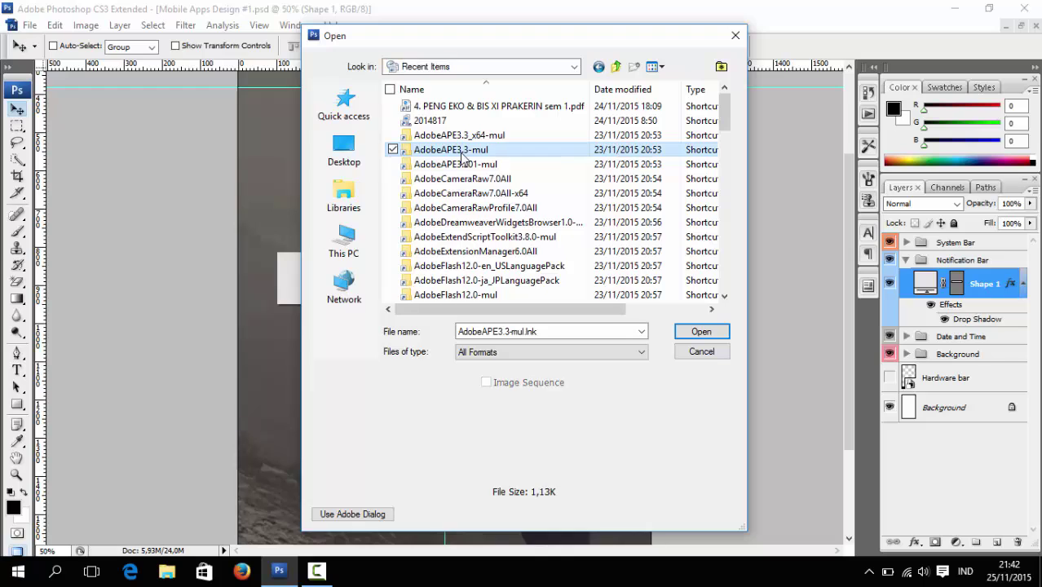
{"action": "key", "text": "d"}
{"action": "key", "text": "d"}
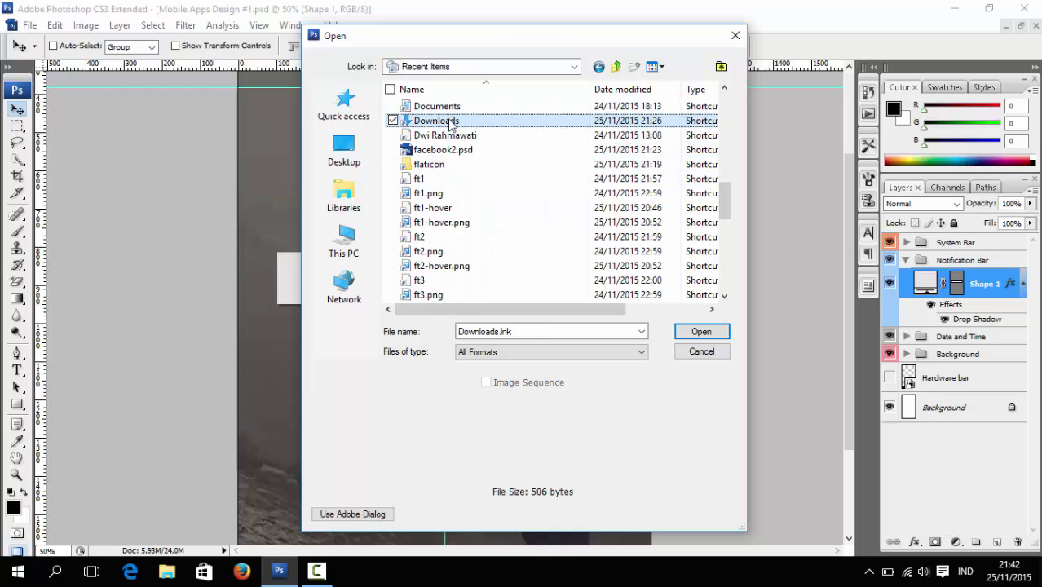
{"action": "key", "text": "d"}
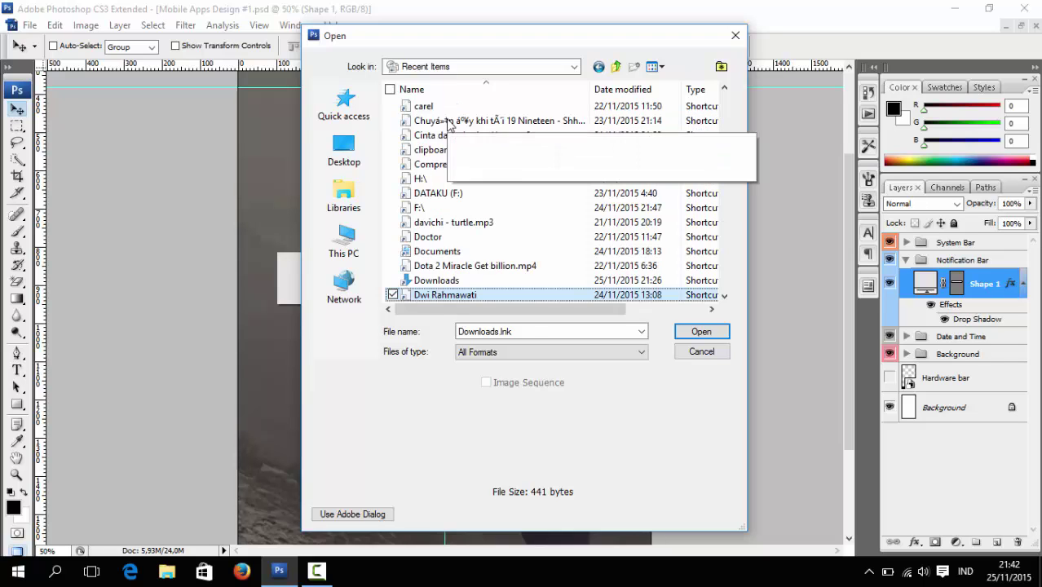
{"action": "key", "text": "Up"}
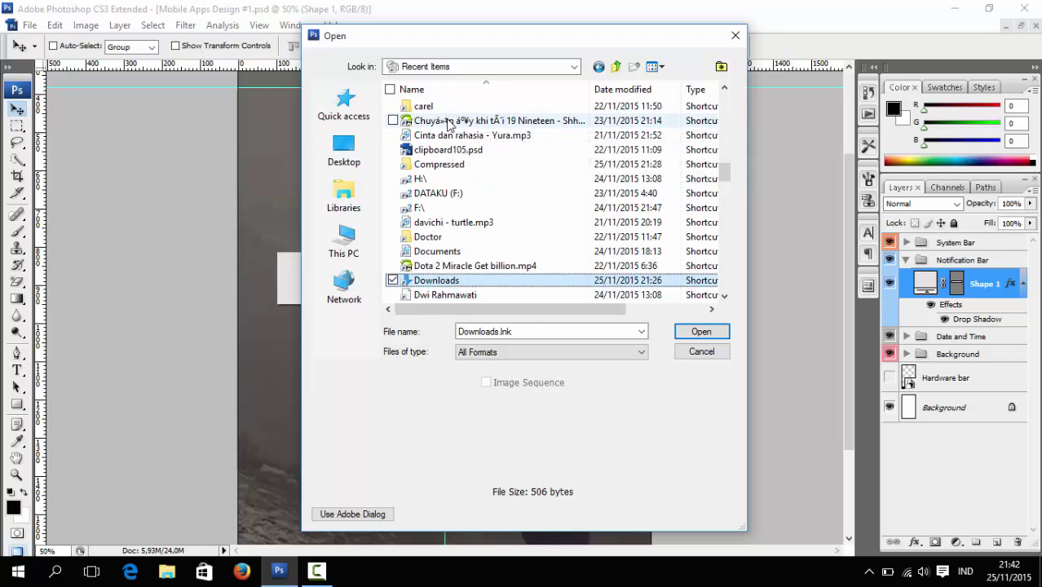
{"action": "key", "text": "Return"}
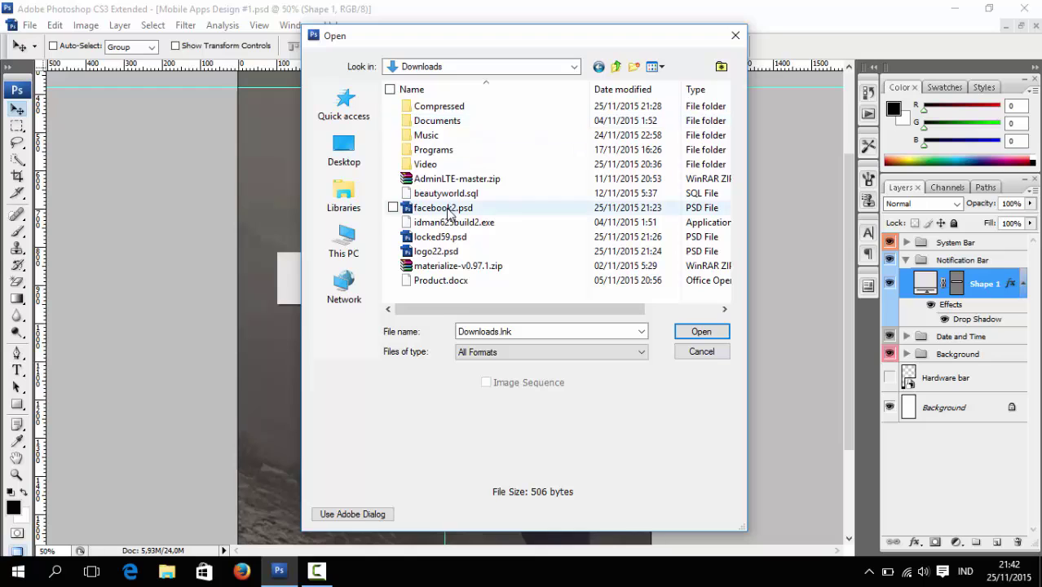
{"action": "left_click", "coordinate": [447, 208]}
{"action": "double_click", "coordinate": [448, 208]}
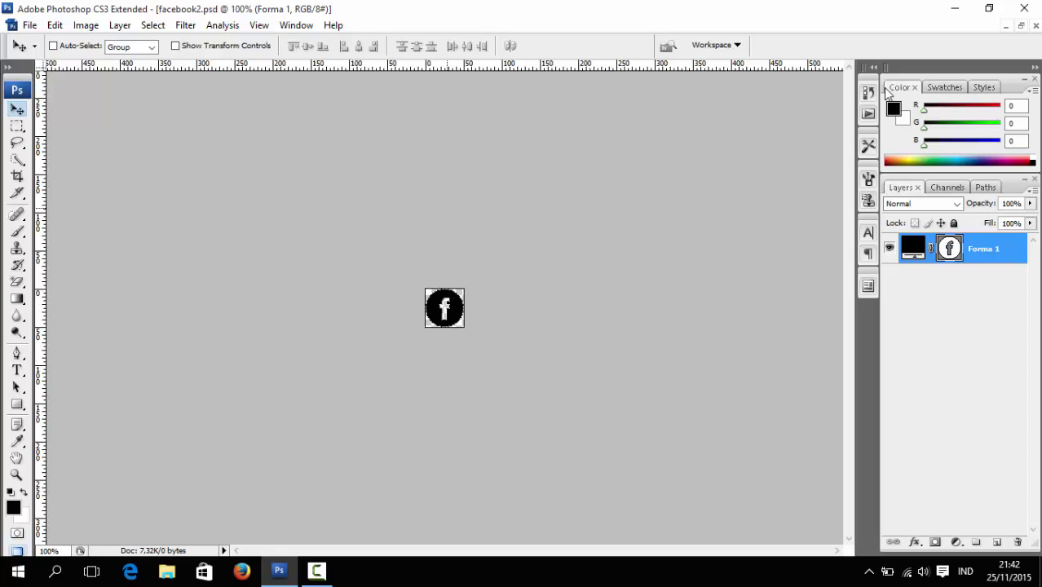
- Copy the Forma 1 Facebook icon layer into the mockup and close facebook2.psd
{"action": "left_click", "coordinate": [1021, 26]}
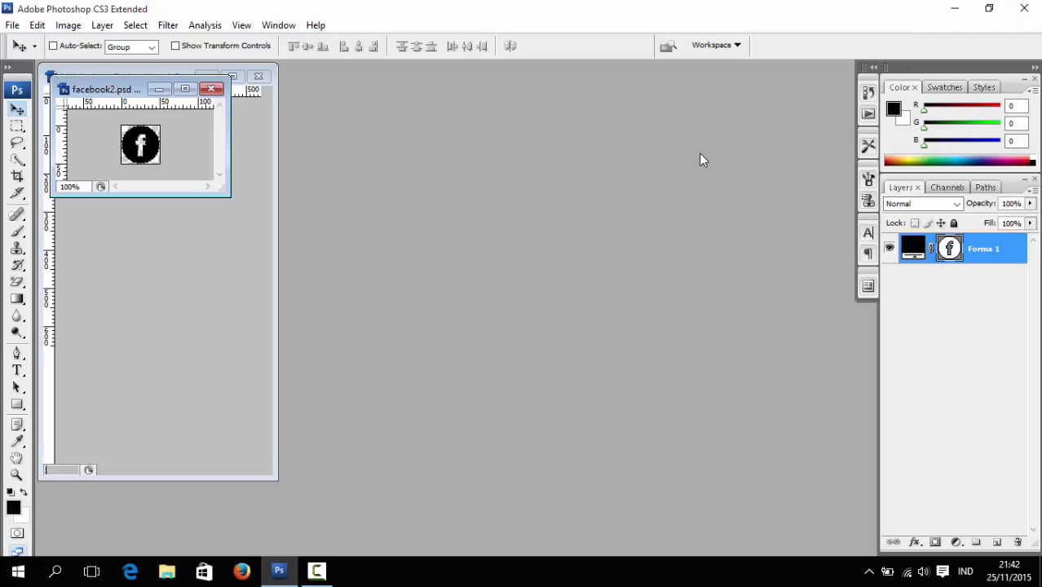
{"action": "left_click_drag", "start_coordinate": [131, 93], "coordinate": [449, 158]}
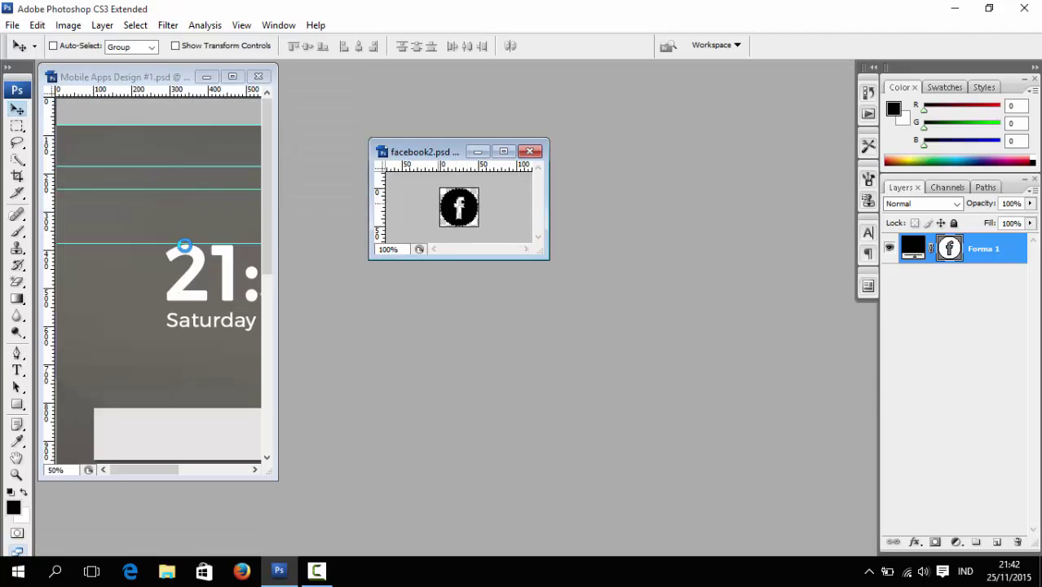
{"action": "left_click_drag", "start_coordinate": [185, 244], "coordinate": [186, 247]}
{"action": "left_click", "coordinate": [530, 151]}
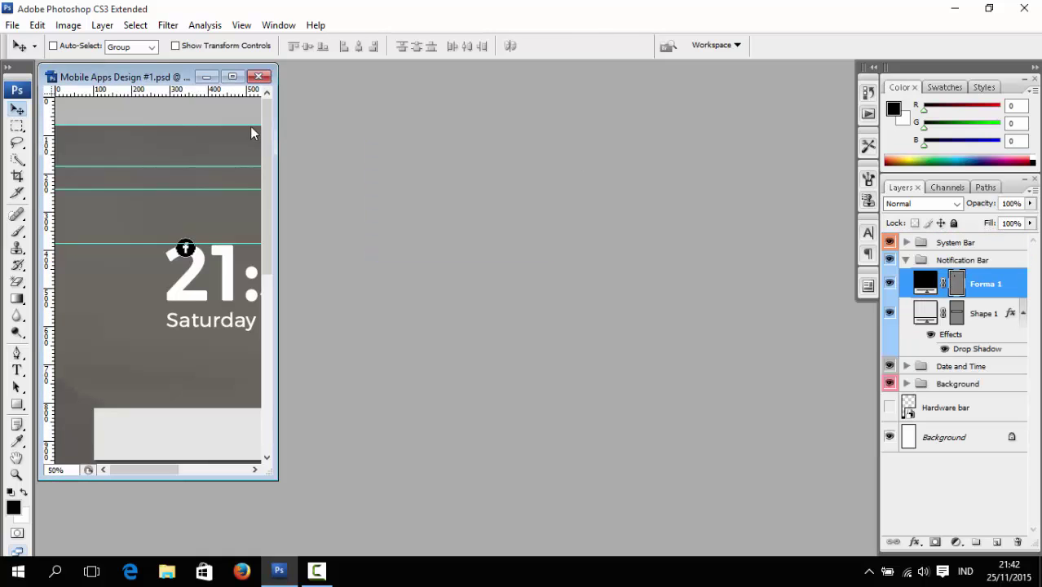
{"action": "left_click", "coordinate": [231, 77]}
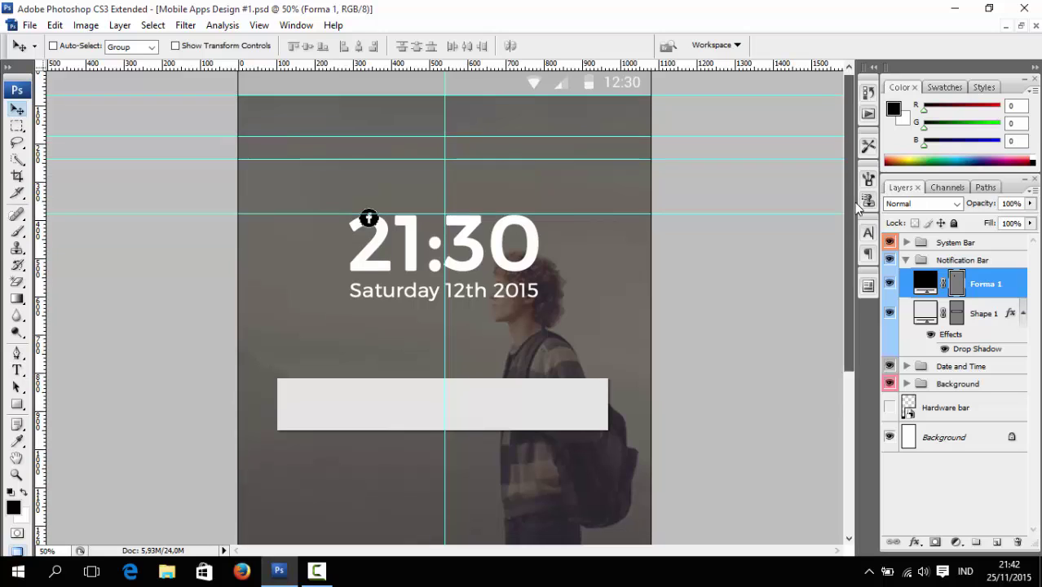
- Place the Facebook icon at the grey card's left end and scale it to 174%
{"action": "scroll", "coordinate": [848, 209], "scroll_direction": "down", "scroll_amount": 3}
{"action": "mouse_move", "coordinate": [369, 169]}
{"action": "left_mouse_down"}
{"action": "mouse_move", "coordinate": [320, 348]}
{"action": "mouse_move", "coordinate": [291, 370]}
{"action": "left_mouse_up"}
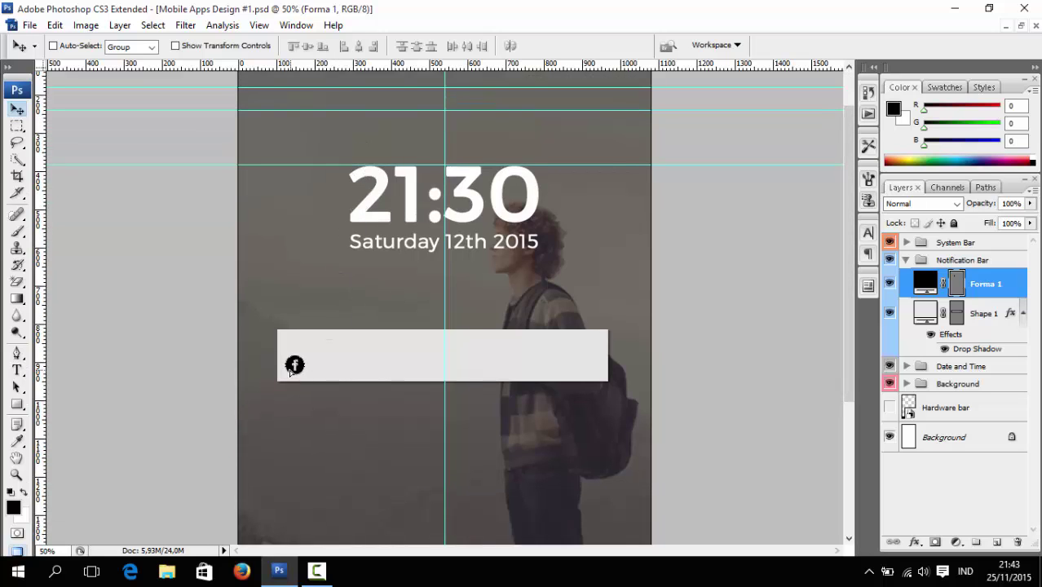
{"action": "key", "text": "ctrl+t"}
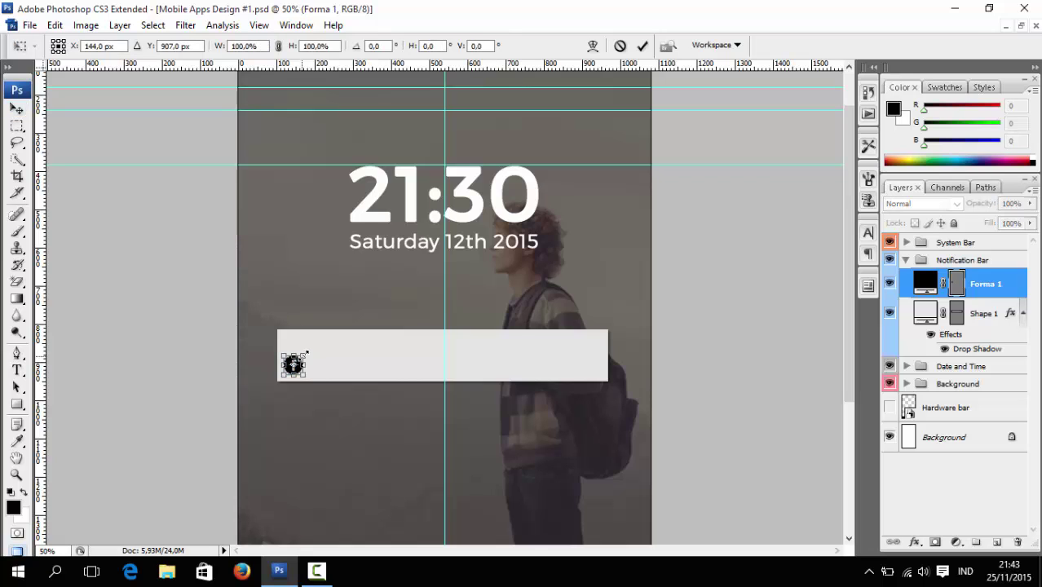
{"action": "left_click_drag", "start_coordinate": [305, 353], "coordinate": [321, 341]}
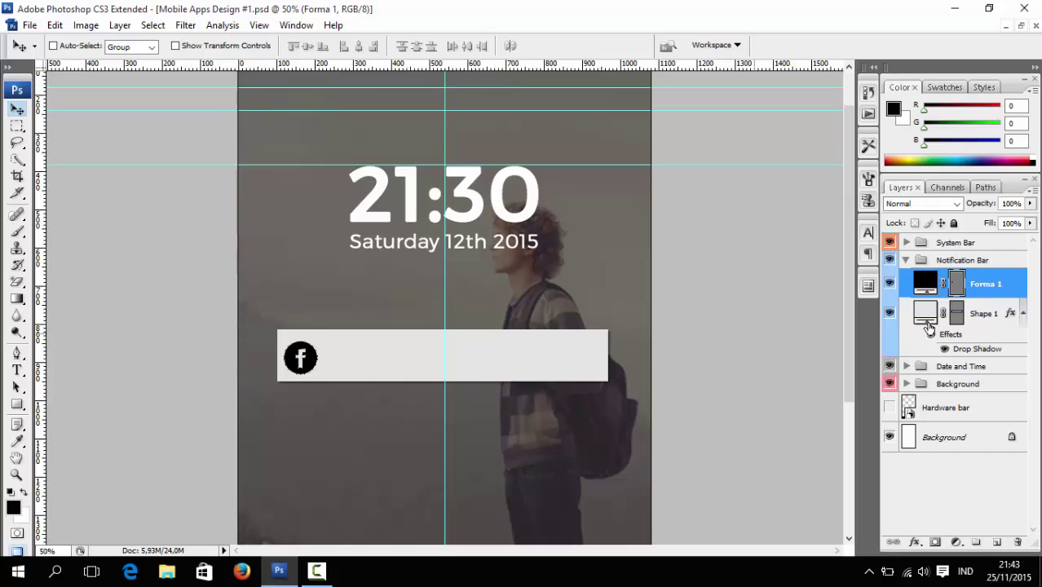
- Vertically centre the Facebook icon on Shape 1 and fine-tune its horizontal position
{"action": "left_click", "coordinate": [988, 315], "text": "shift"}
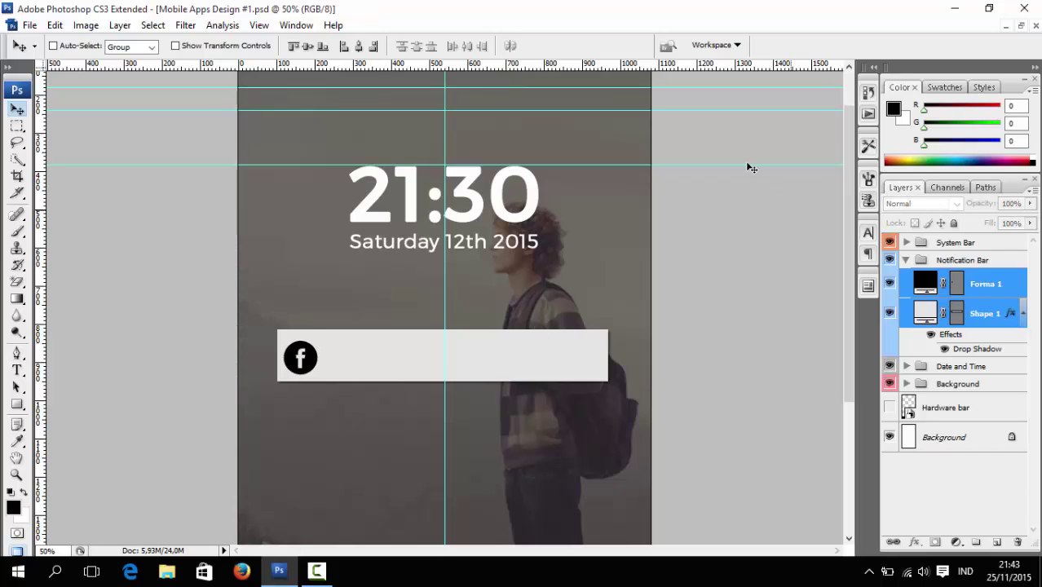
{"action": "left_click", "coordinate": [305, 46]}
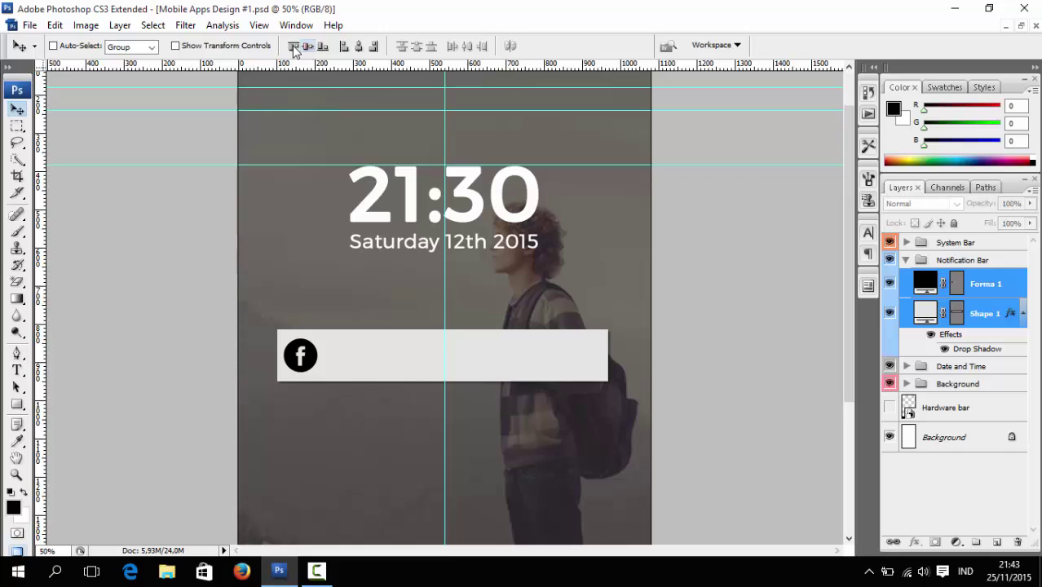
{"action": "left_click", "coordinate": [996, 289]}
{"action": "key", "text": "shift+Left"}
{"action": "key", "text": "Left"}
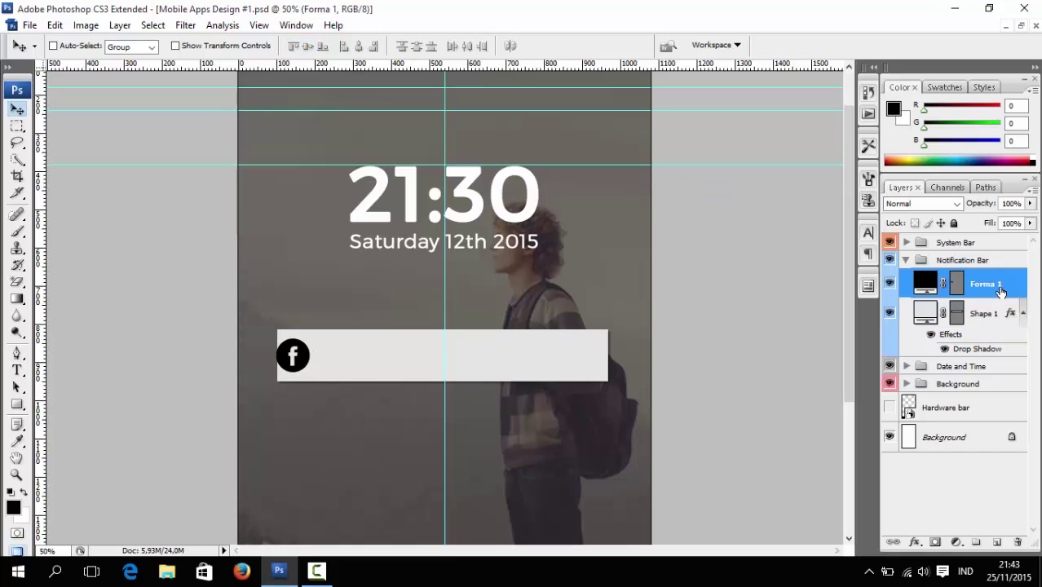
{"action": "key", "text": "Left"}
{"action": "key", "text": "Left"}
{"action": "key", "text": "shift+Right"}
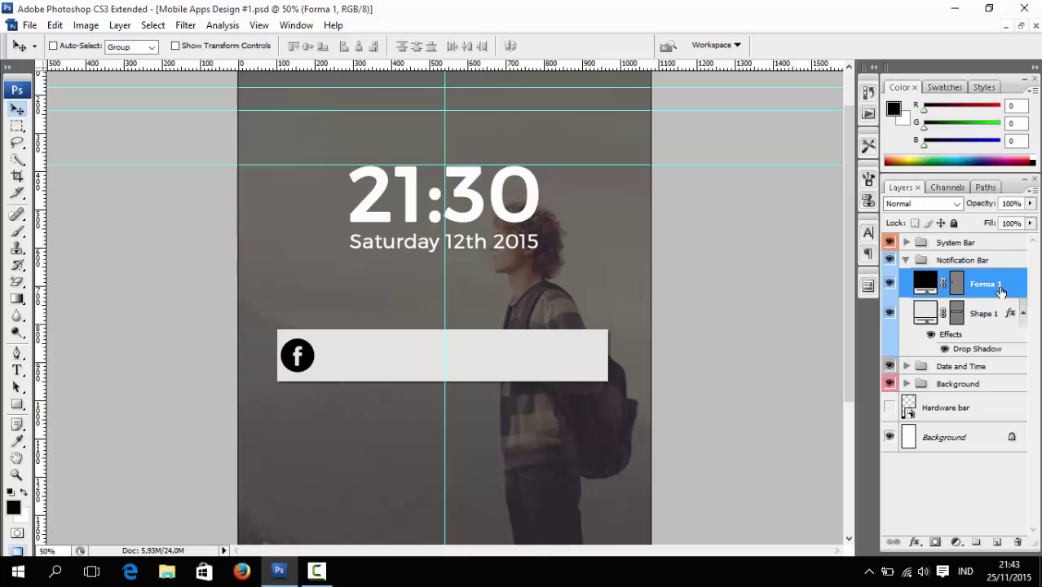
{"action": "key", "text": "shift+Right"}
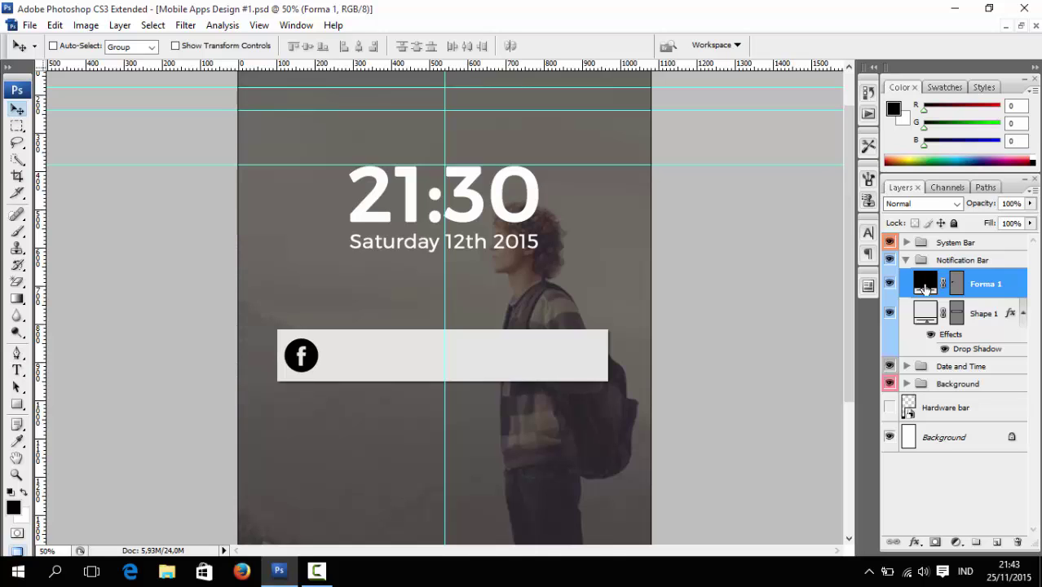
- Recolour the Facebook icon blue #1444ce
{"action": "double_click", "coordinate": [925, 282]}
{"action": "left_click", "coordinate": [847, 219]}
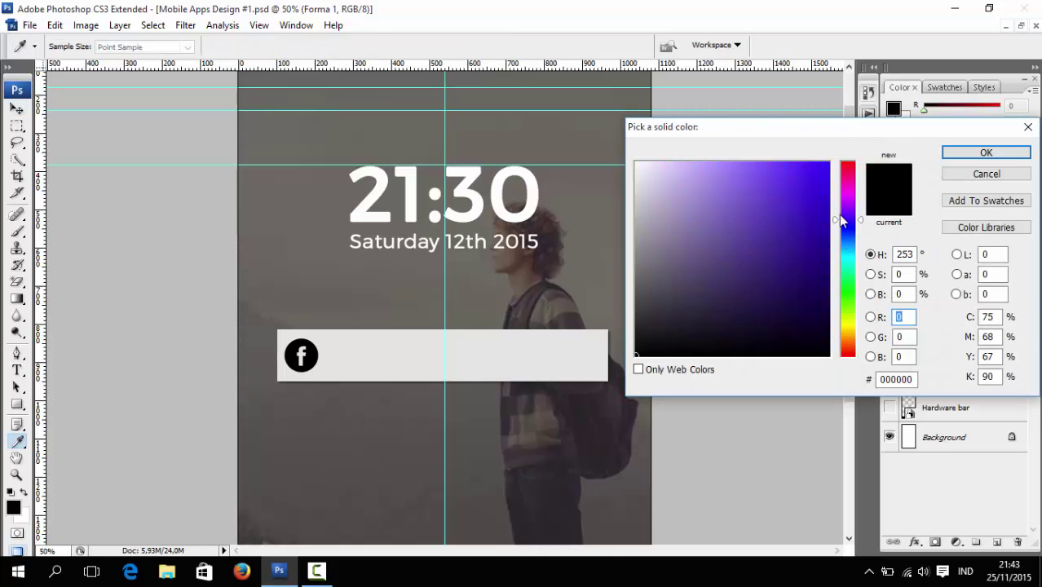
{"action": "left_click", "coordinate": [796, 178]}
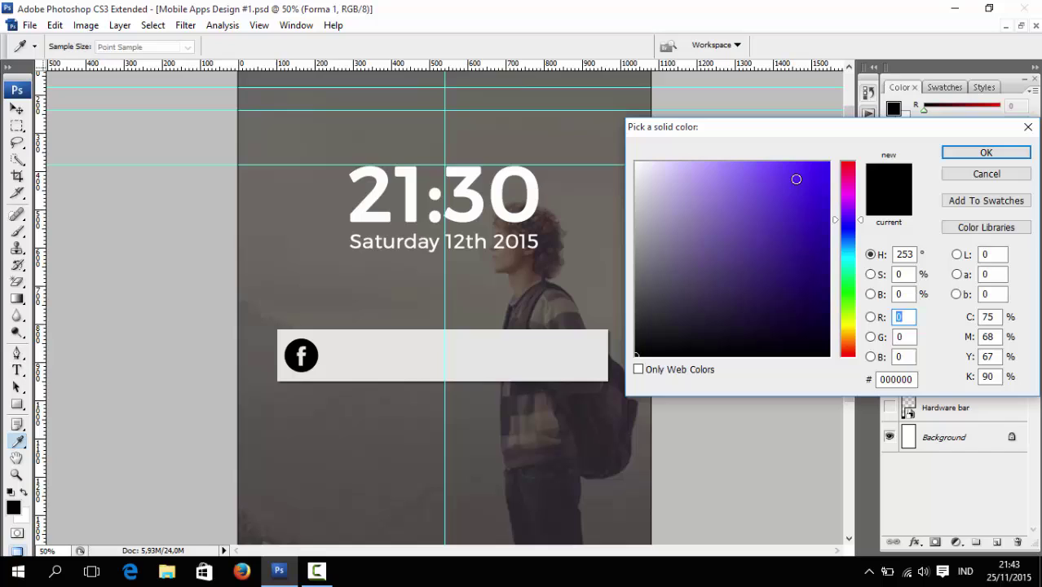
{"action": "left_click", "coordinate": [843, 235]}
{"action": "left_click", "coordinate": [810, 199]}
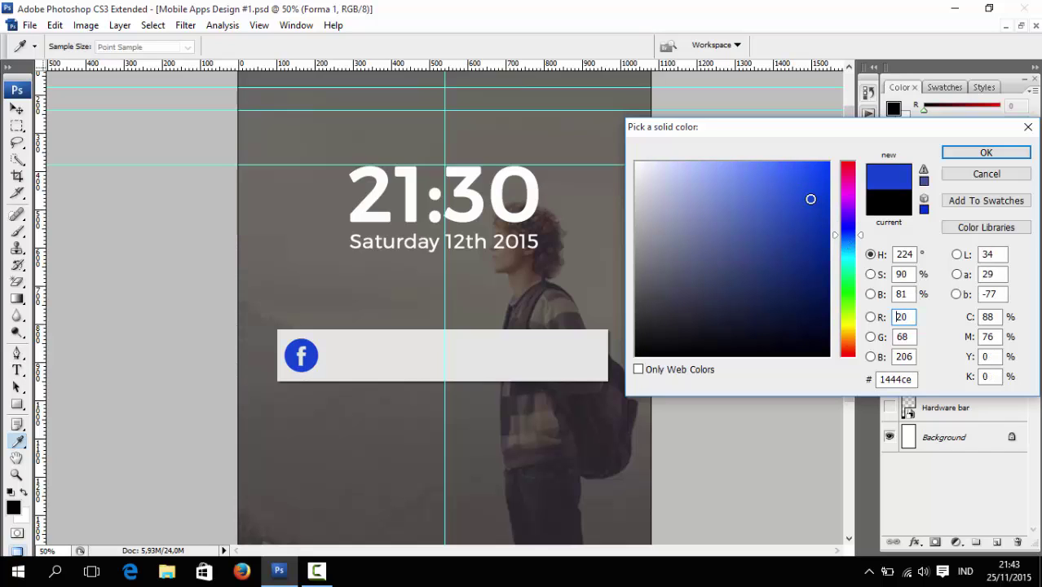
{"action": "left_click", "coordinate": [981, 153]}
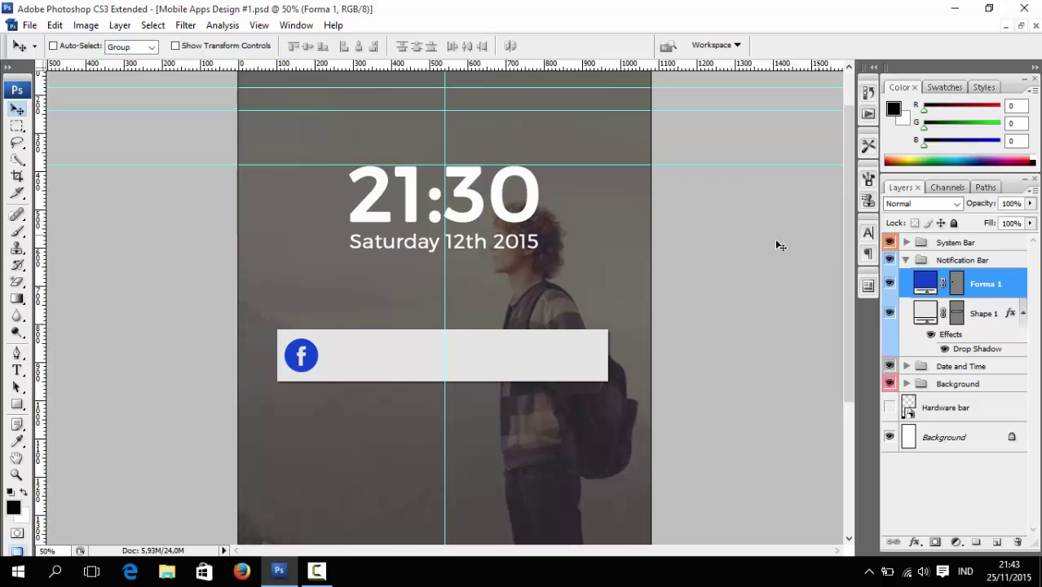
{"action": "key", "text": "t"}
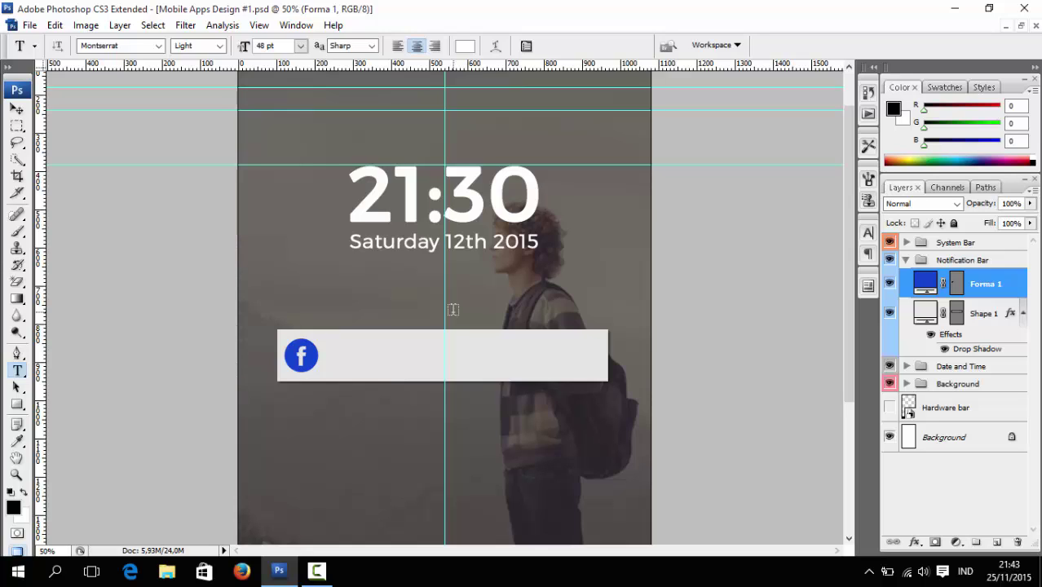
- Start a text line beside the Facebook icon and set its colour to dark grey #333333
{"action": "left_click", "coordinate": [339, 351]}
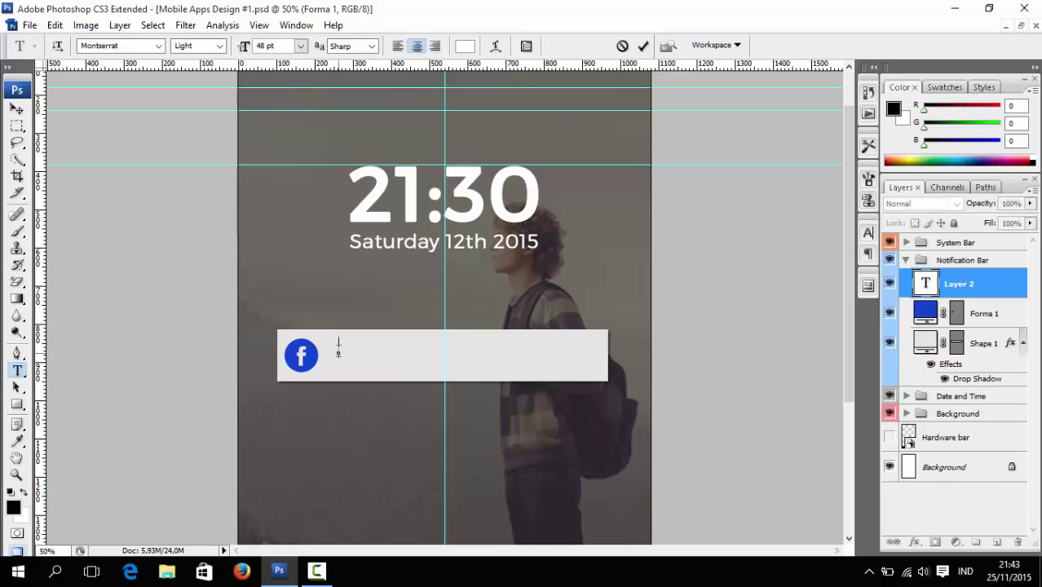
{"action": "type", "text": "1"}
{"action": "type", "text": "2:30"}
{"action": "key", "text": "ctrl+a"}
{"action": "left_click", "coordinate": [465, 45]}
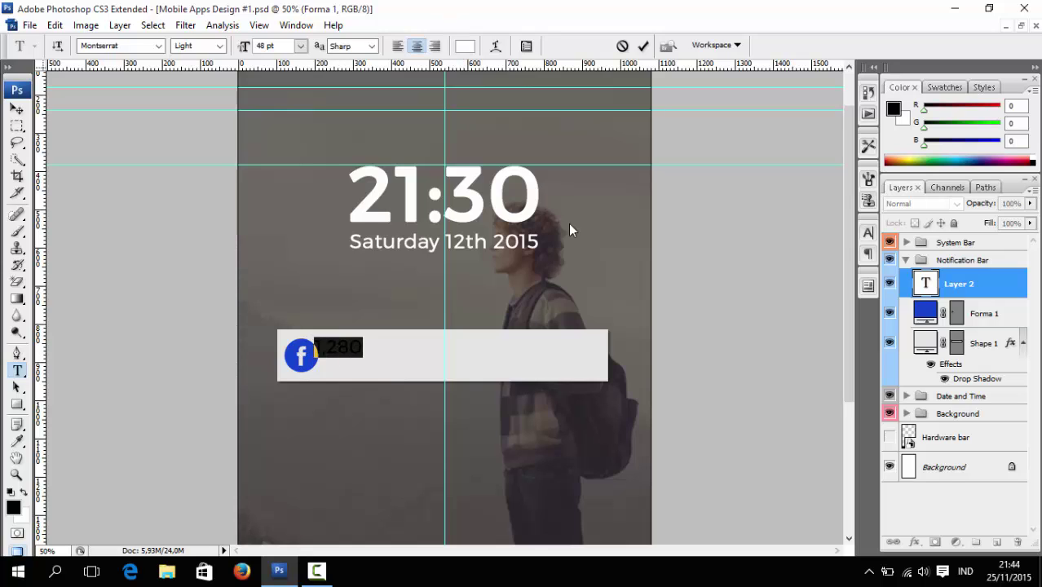
{"action": "double_click", "coordinate": [895, 380]}
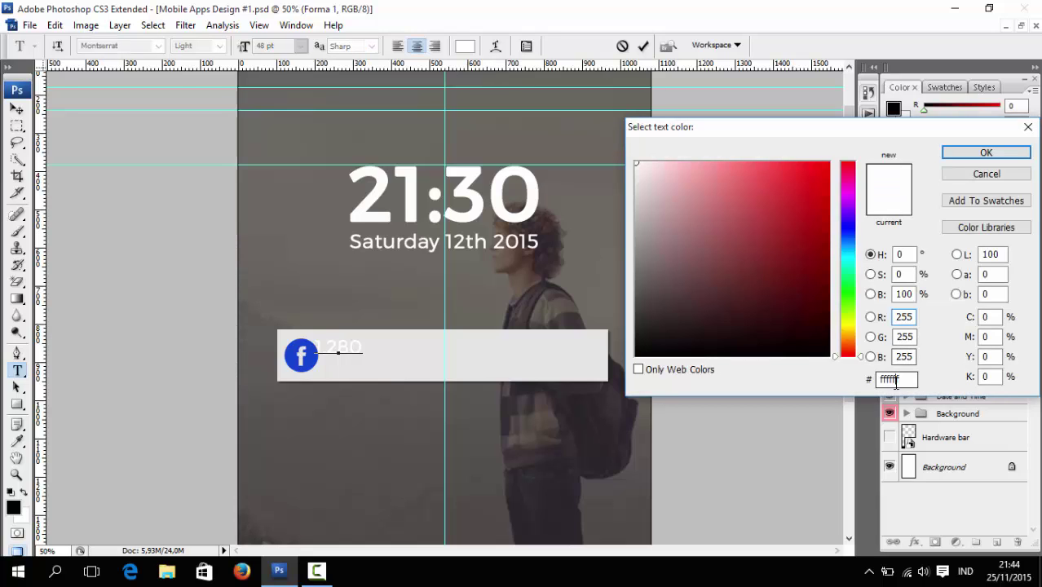
{"action": "type", "text": "333333"}
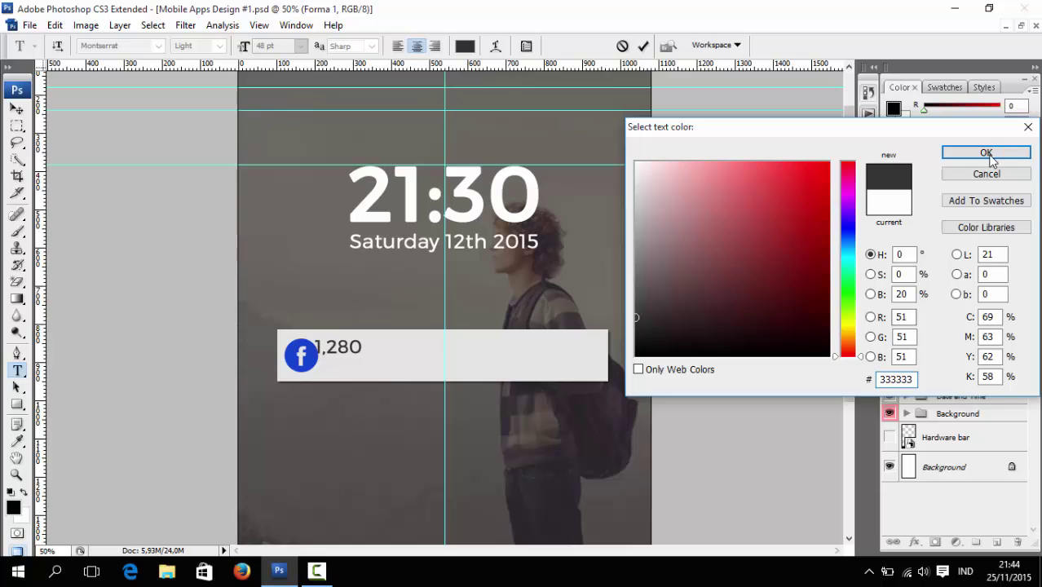
{"action": "left_click", "coordinate": [955, 151]}
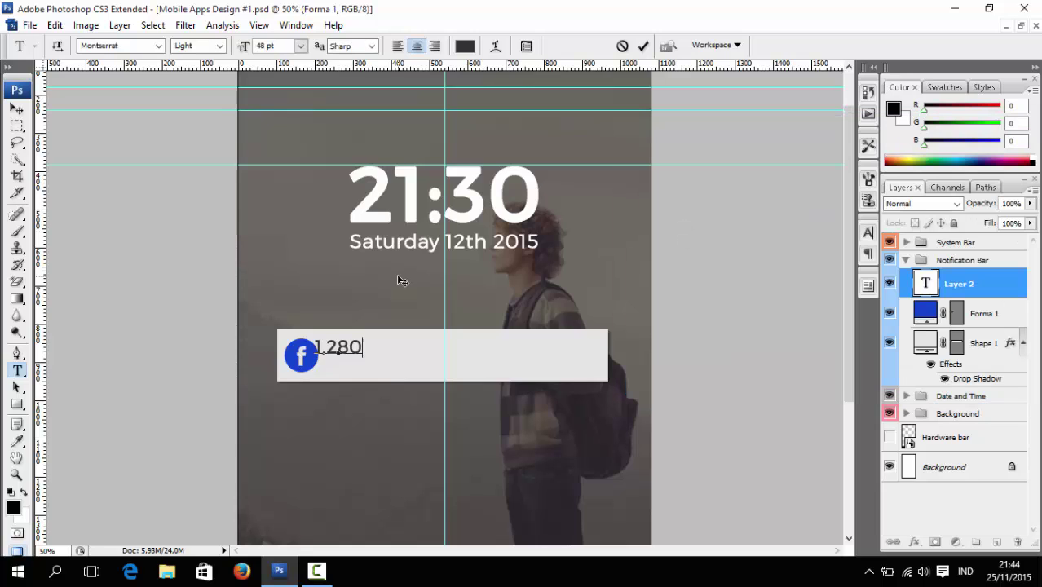
- Add 'New Invites' after the number and set the whole line to Montserrat Regular
{"action": "type", "text": "N"}
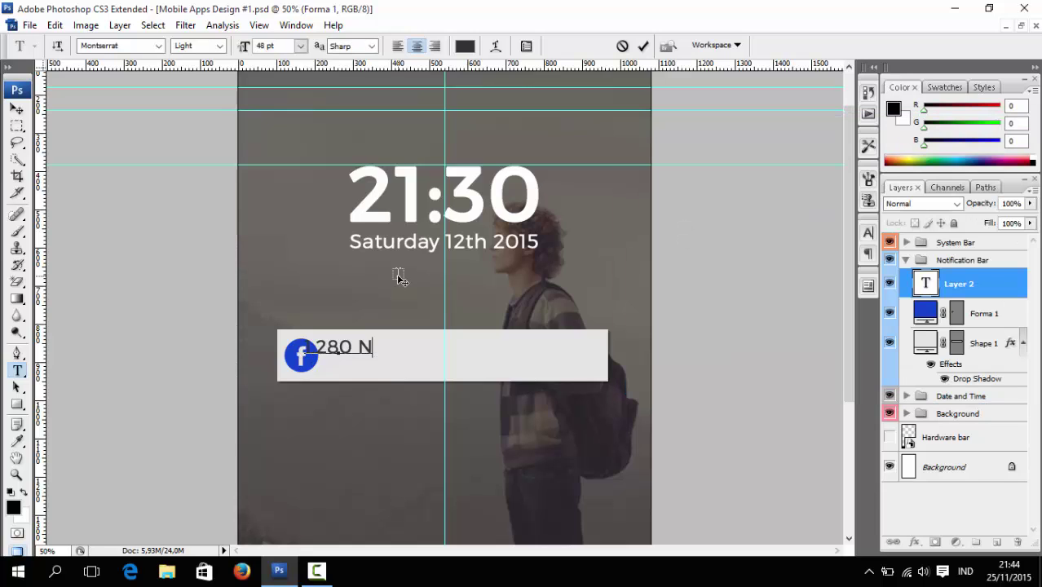
{"action": "type", "text": "ew Li"}
{"action": "key", "text": "BackSpace"}
{"action": "key", "text": "BackSpace"}
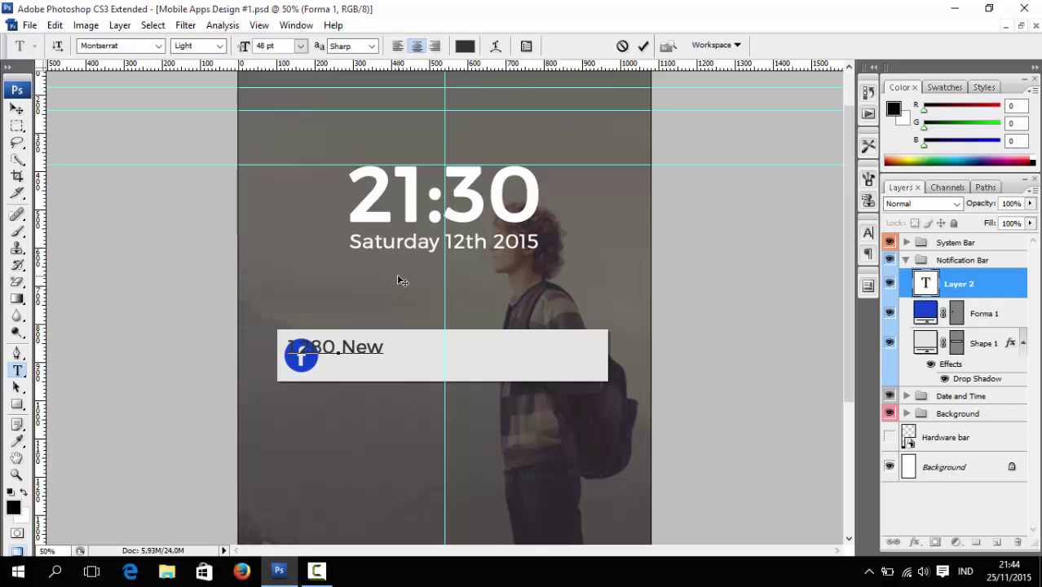
{"action": "type", "text": "Inv"}
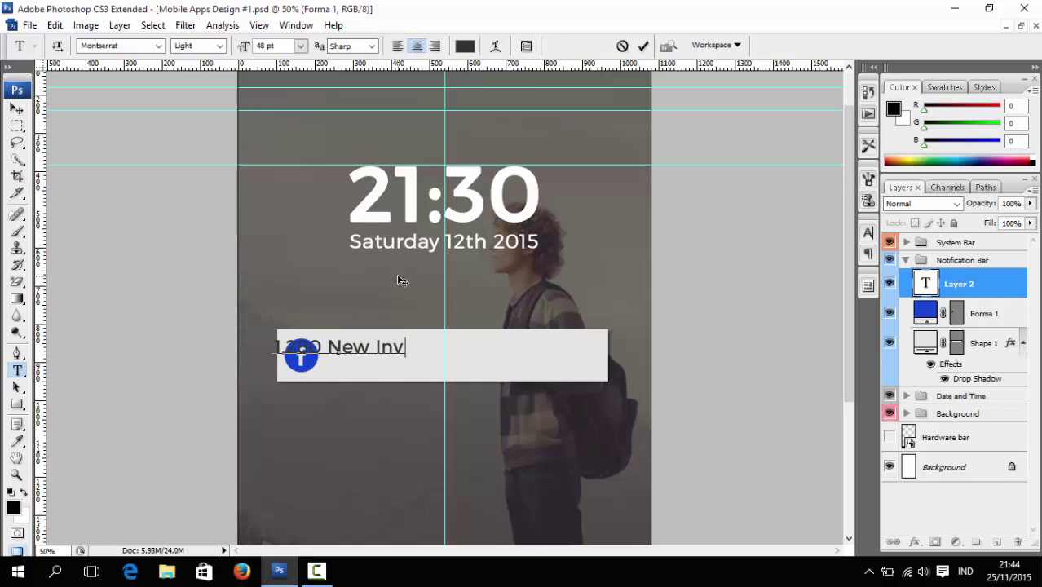
{"action": "type", "text": "ites"}
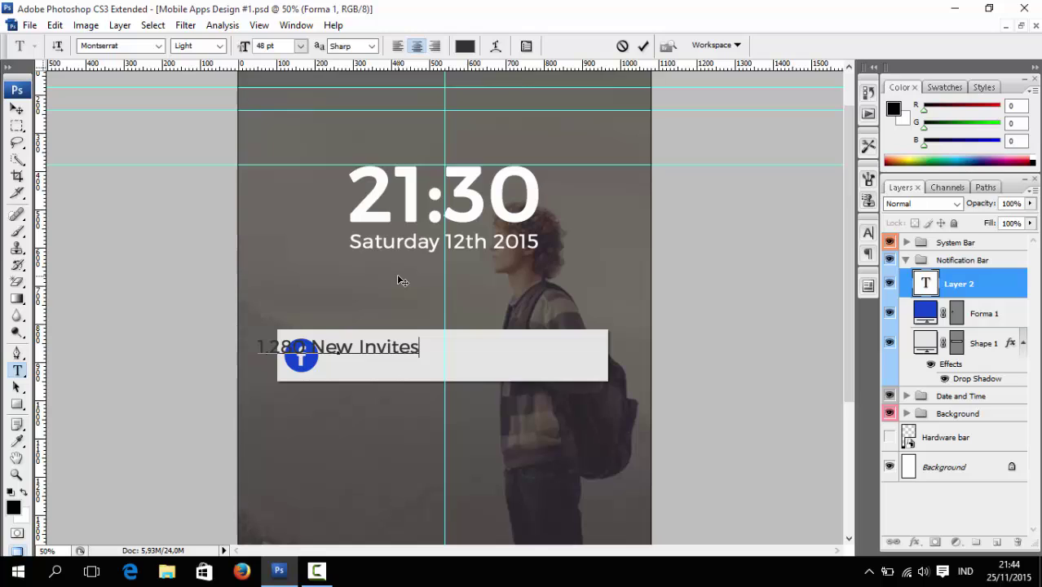
{"action": "key", "text": "ctrl+a"}
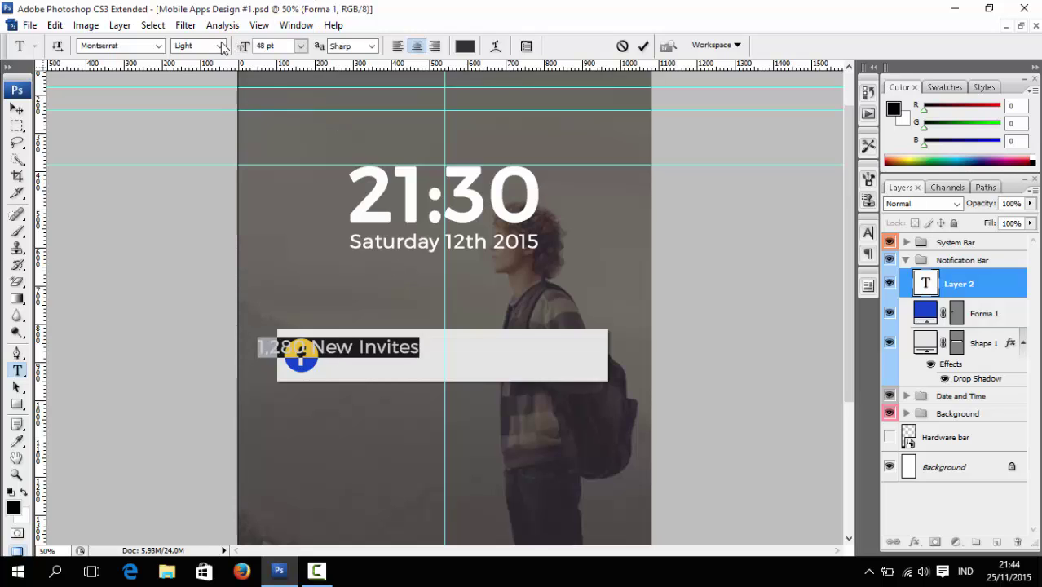
{"action": "left_click", "coordinate": [220, 45]}
{"action": "left_click", "coordinate": [215, 104]}
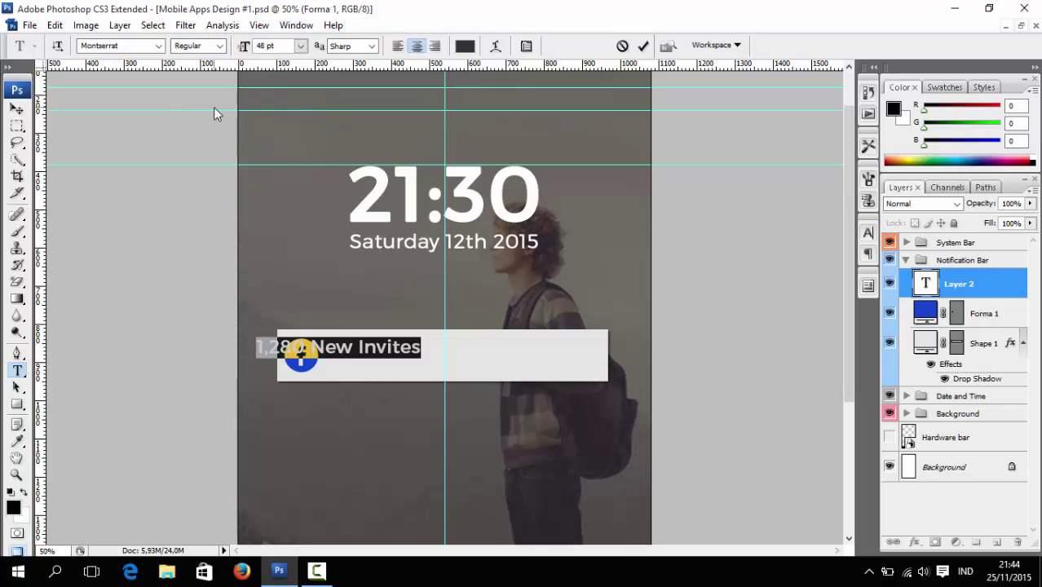
- Set the invite text size to 44 pt and commit the text layer
{"action": "left_click", "coordinate": [300, 45]}
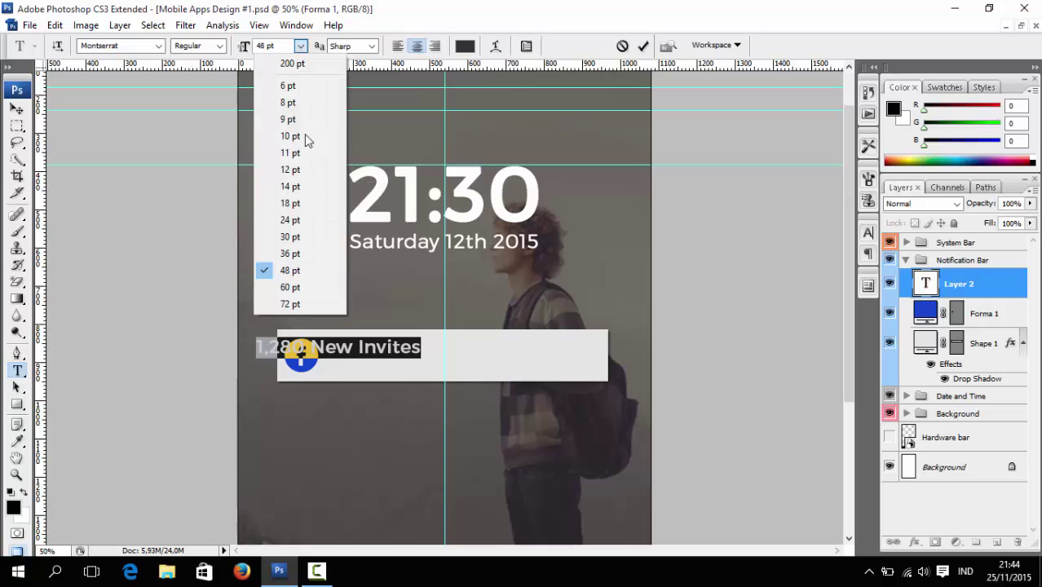
{"action": "left_click", "coordinate": [299, 206]}
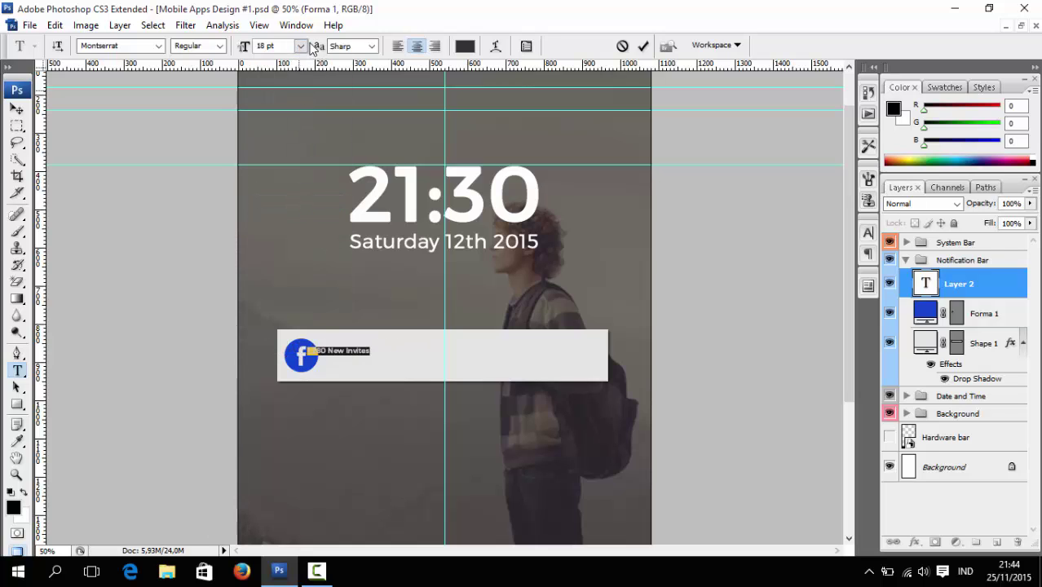
{"action": "left_click", "coordinate": [300, 45]}
{"action": "left_click", "coordinate": [297, 218]}
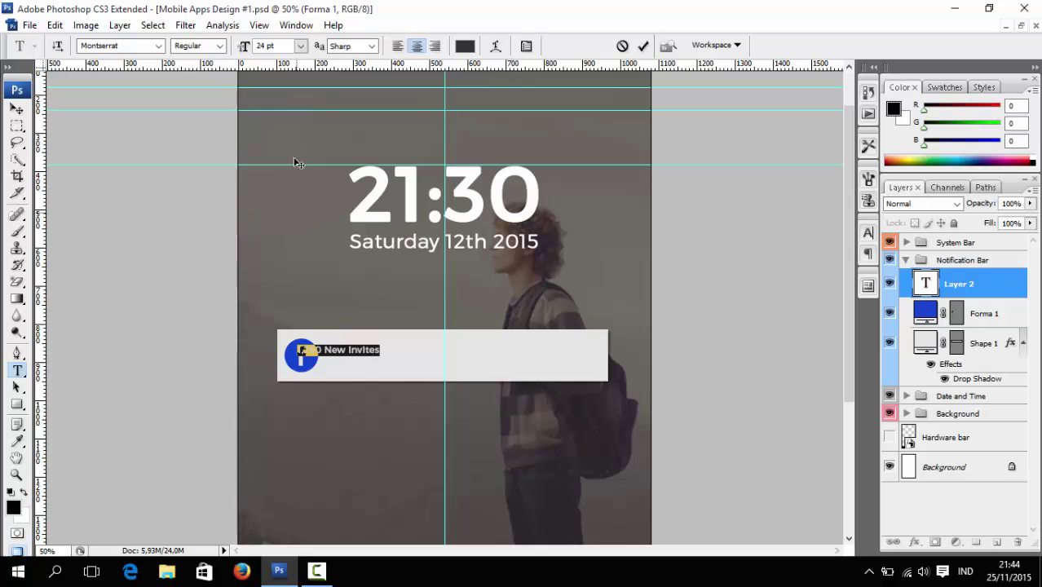
{"action": "left_click", "coordinate": [300, 45]}
{"action": "left_click", "coordinate": [291, 236]}
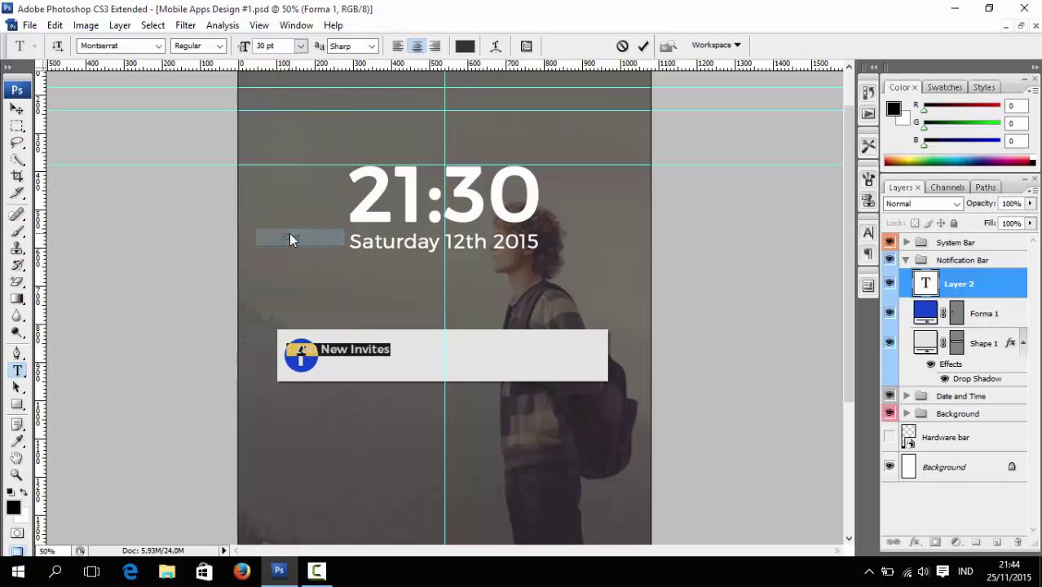
{"action": "left_click", "coordinate": [300, 46]}
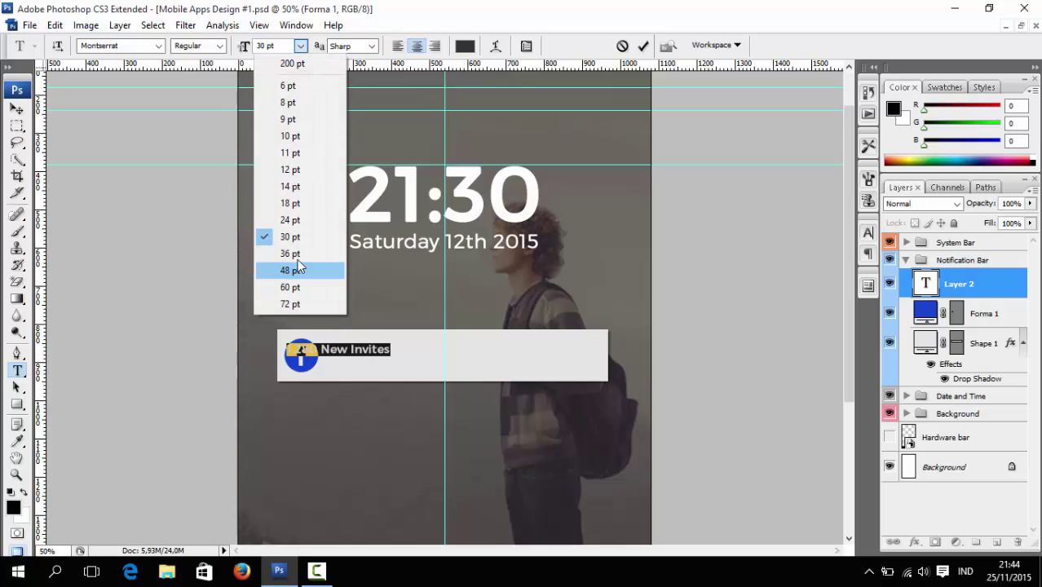
{"action": "left_click", "coordinate": [298, 269]}
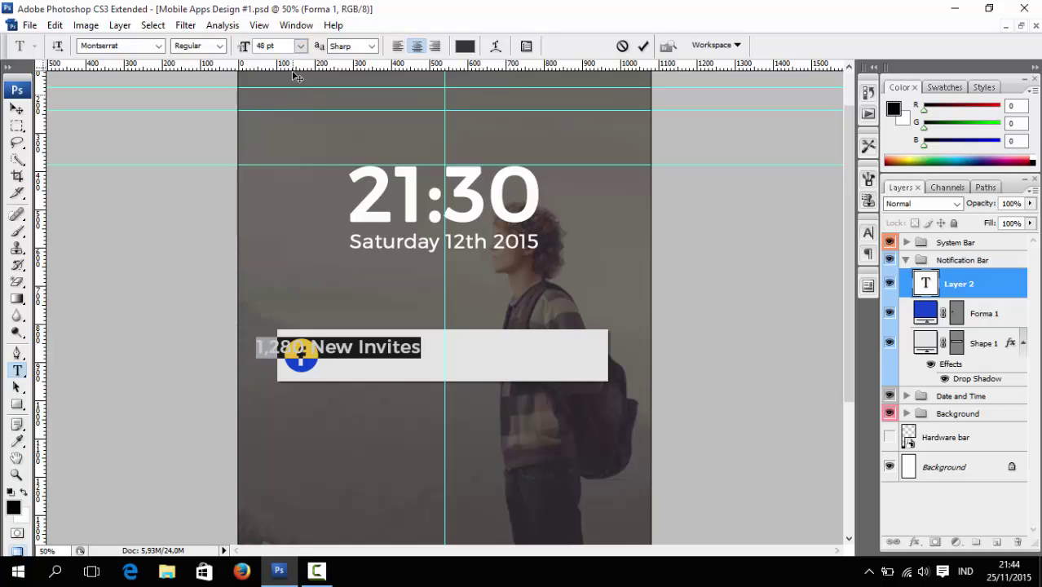
{"action": "left_click", "coordinate": [278, 46]}
{"action": "type", "text": "44"}
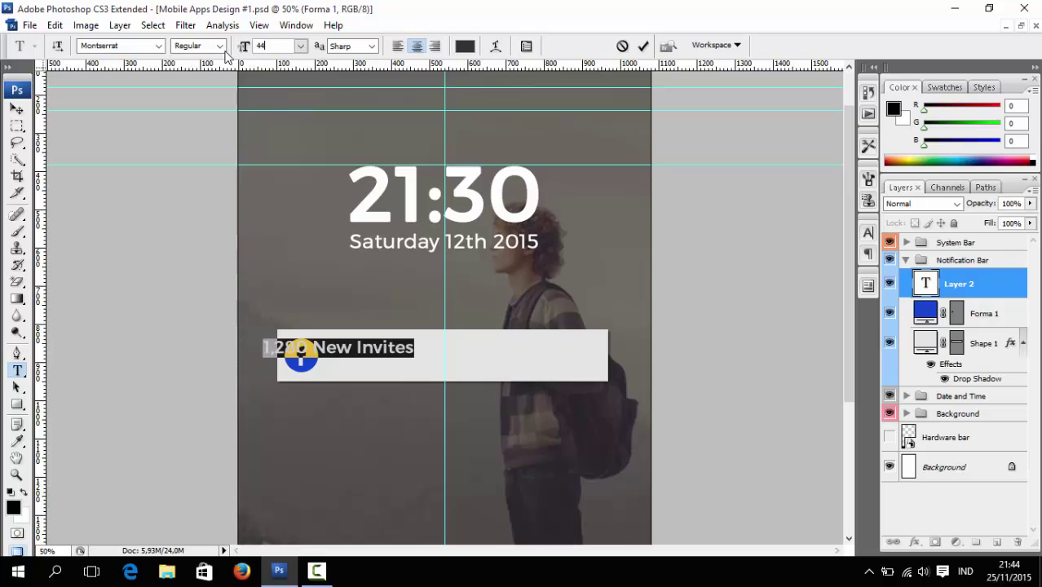
{"action": "left_click", "coordinate": [16, 110]}
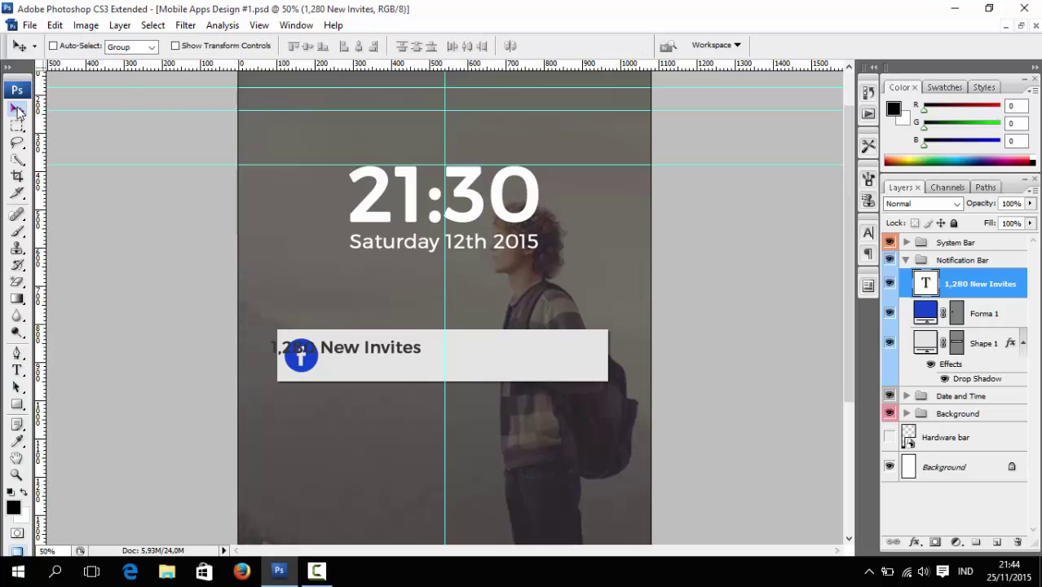
- Nudge the 1,280 New Invites heading right, clear of the Facebook icon
{"action": "key", "text": "shift+Right"}
{"action": "key", "text": "shift+Right"}
{"action": "key", "text": "shift+Right"}
{"action": "key", "text": "shift+Right"}
{"action": "key", "text": "shift+Right"}
{"action": "key", "text": "shift+Right"}
{"action": "key", "text": "shift+Right"}
{"action": "key", "text": "shift+Right"}
{"action": "key", "text": "shift+Right"}
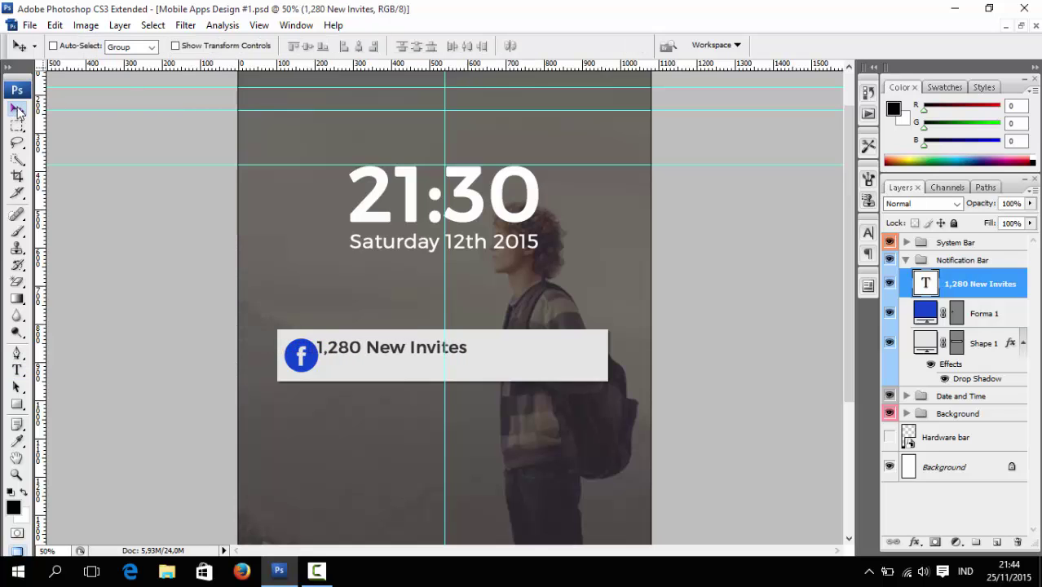
{"action": "key", "text": "shift+Right"}
{"action": "key", "text": "shift+Right"}
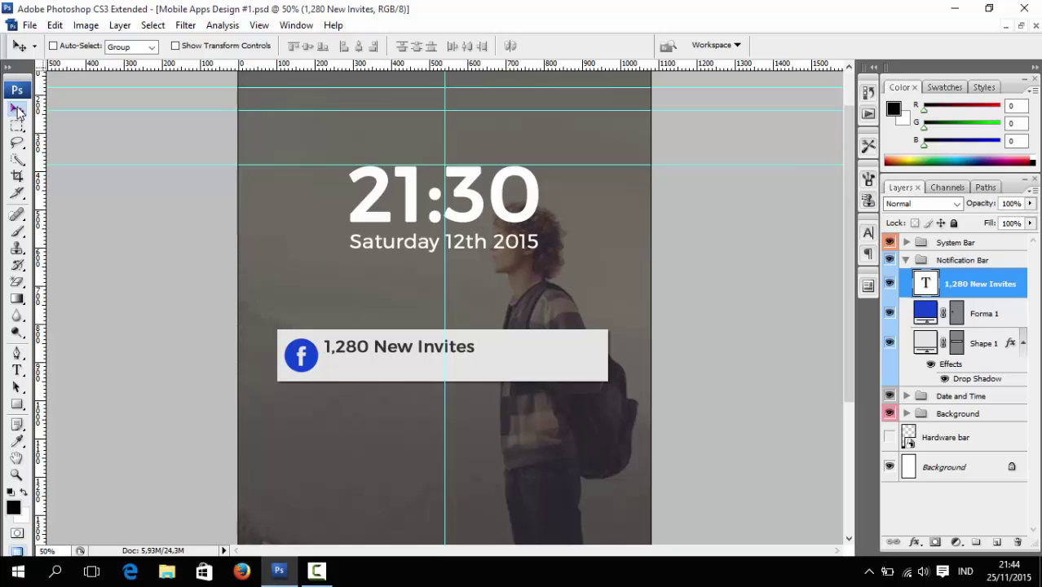
{"action": "key", "text": "shift+Left"}
{"action": "key", "text": "shift+Right"}
{"action": "key", "text": "shift+Right"}
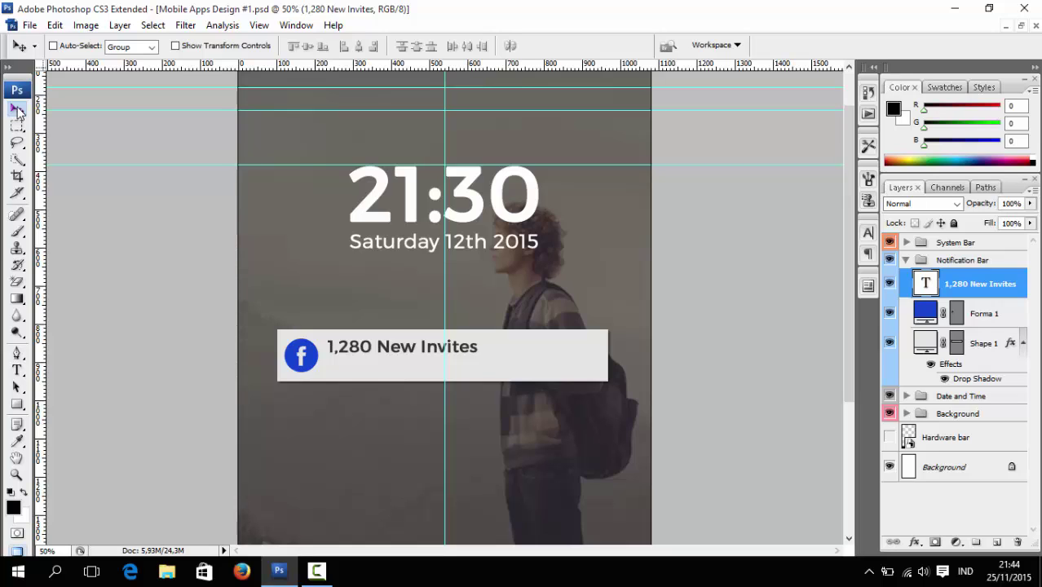
- Duplicate the heading onto a second line and set the copy to 30 pt
{"action": "key", "text": "ctrl+j"}
{"action": "key", "text": "shift+Down"}
{"action": "key", "text": "shift+Down"}
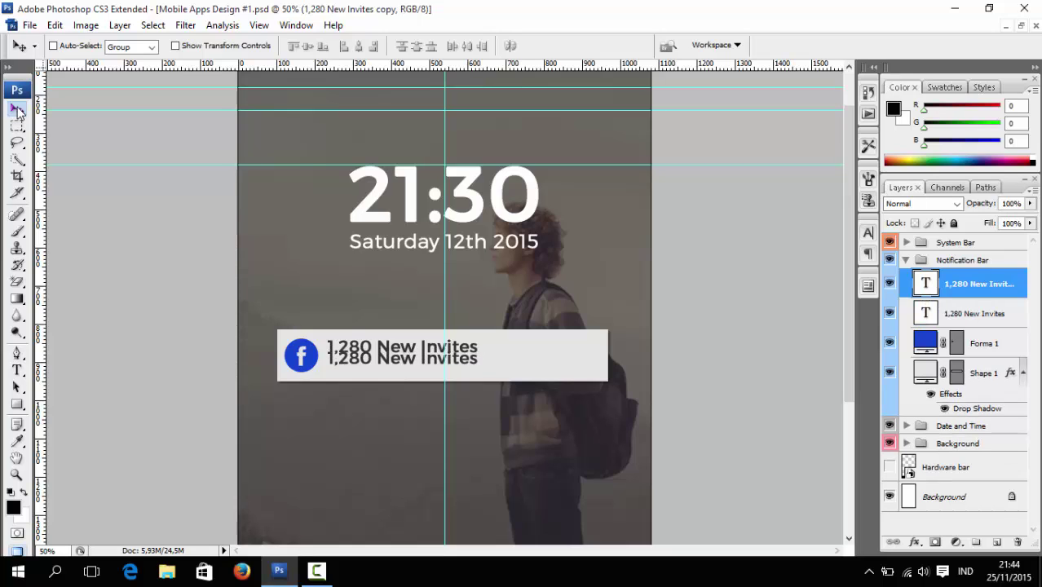
{"action": "key", "text": "shift+Down"}
{"action": "key", "text": "shift+Down"}
{"action": "key", "text": "shift+Down"}
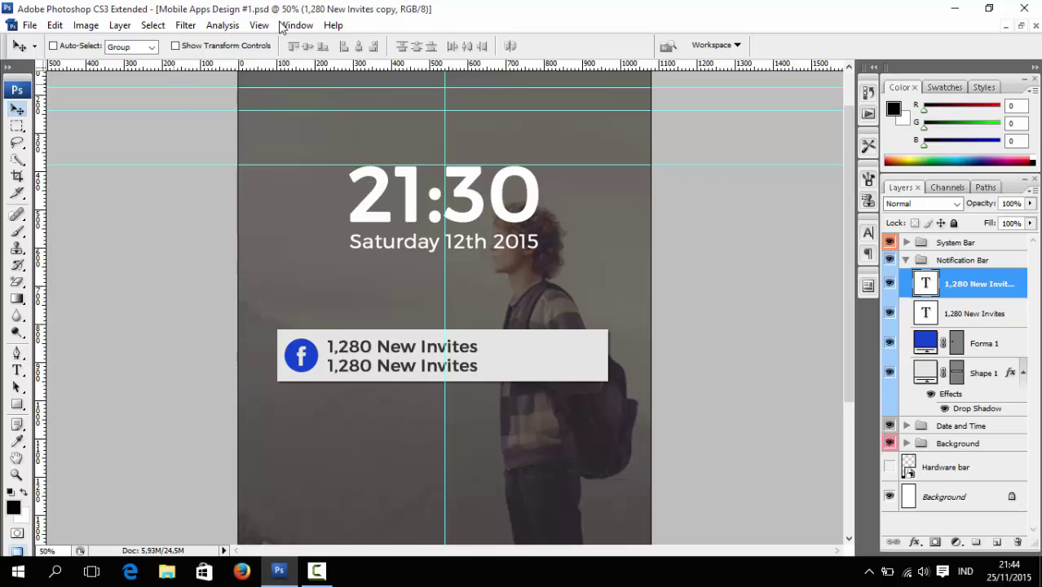
{"action": "key", "text": "t"}
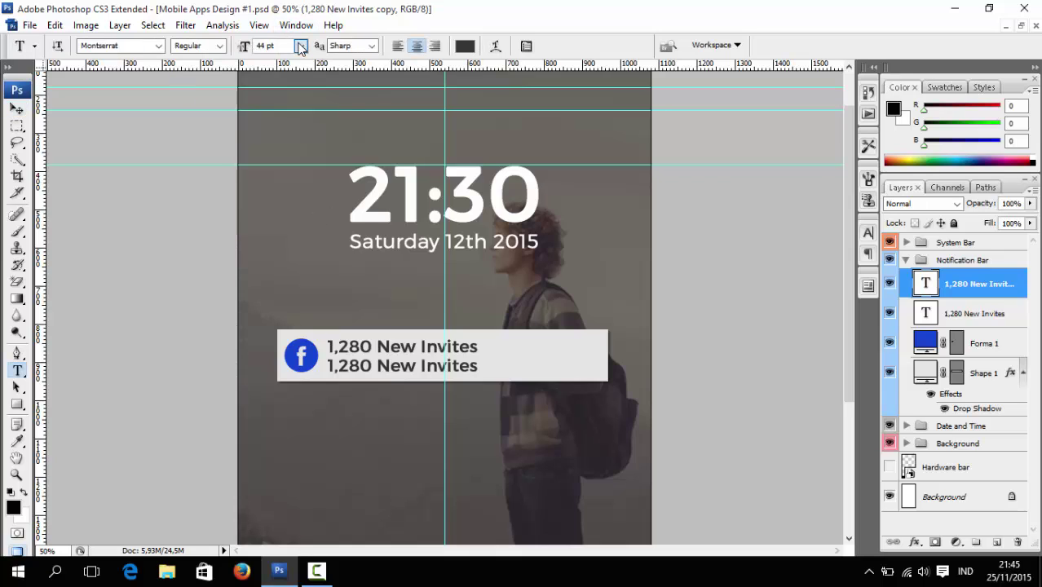
{"action": "left_click", "coordinate": [300, 46]}
{"action": "left_click", "coordinate": [293, 243]}
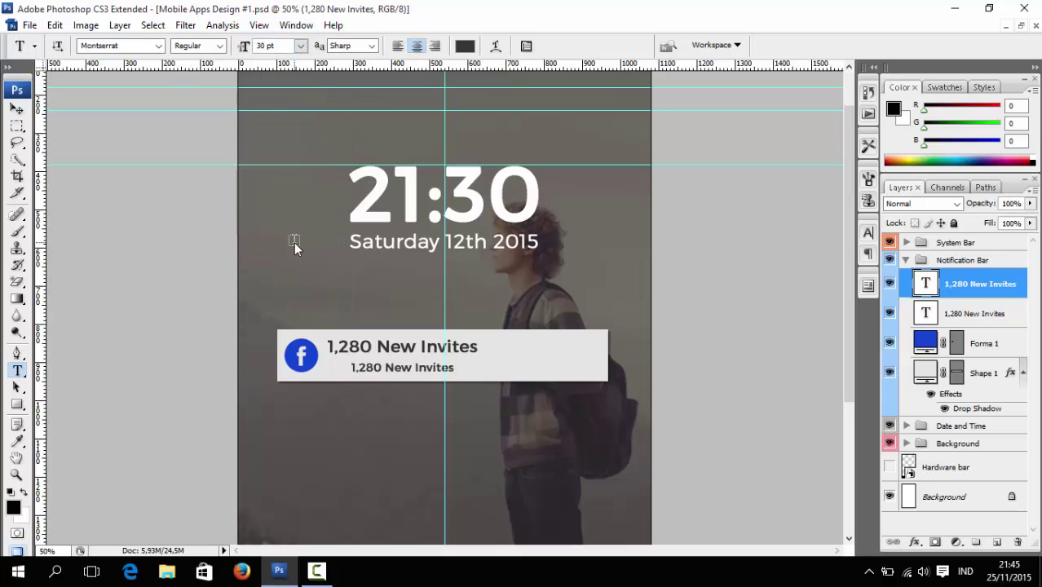
{"action": "key", "text": "v"}
- Nudge the 30 pt copy up and left to align under the heading
{"action": "key", "text": "Up"}
{"action": "key", "text": "Up"}
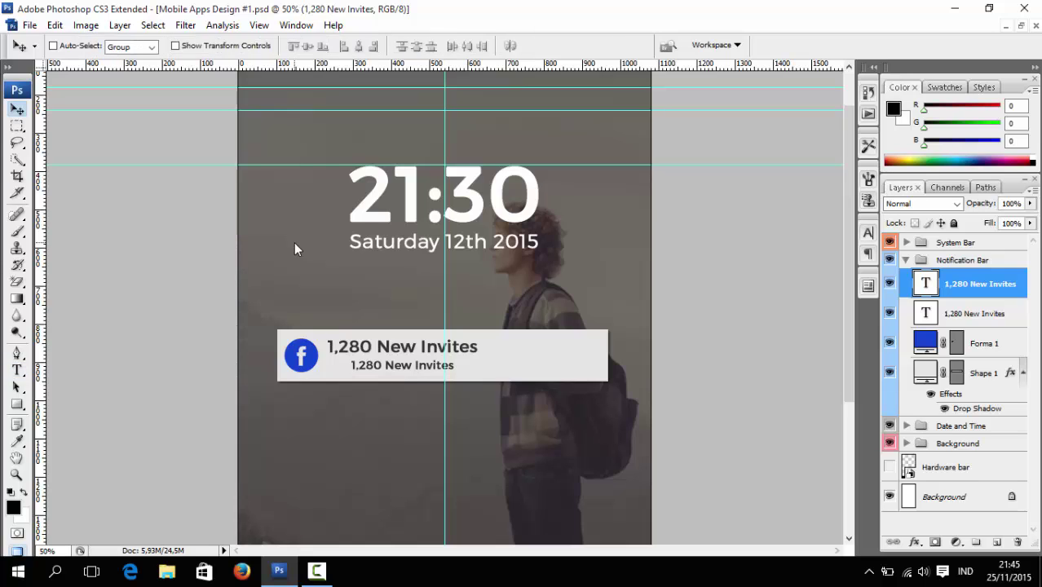
{"action": "key", "text": "Up"}
{"action": "key", "text": "Up"}
{"action": "key", "text": "Up"}
{"action": "key", "text": "Up"}
{"action": "key", "text": "shift+Left"}
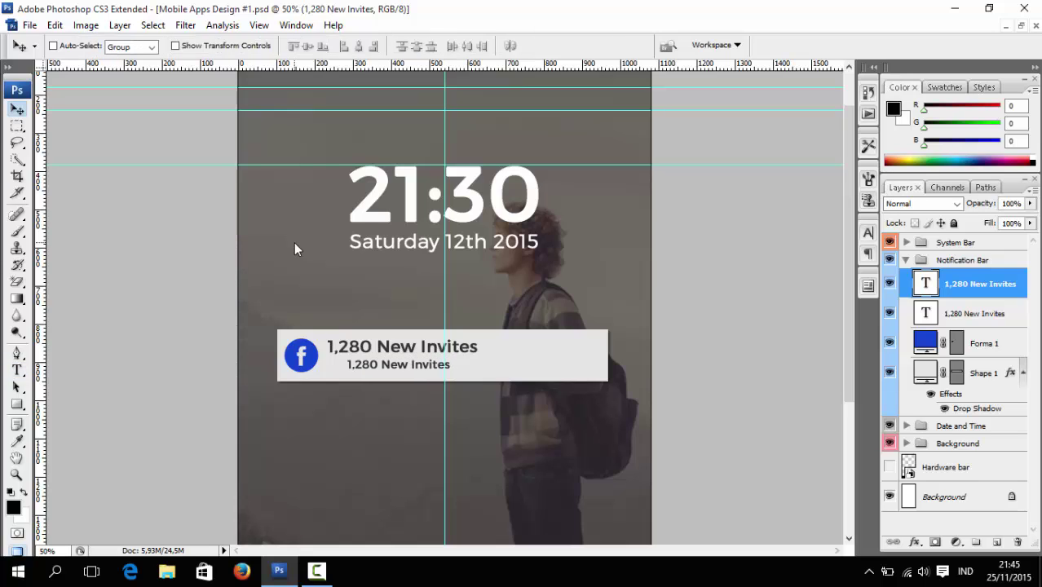
{"action": "key", "text": "shift+Left"}
{"action": "key", "text": "shift+Left"}
{"action": "key", "text": "shift+Left"}
{"action": "key", "text": "shift+Left"}
{"action": "key", "text": "shift+Left"}
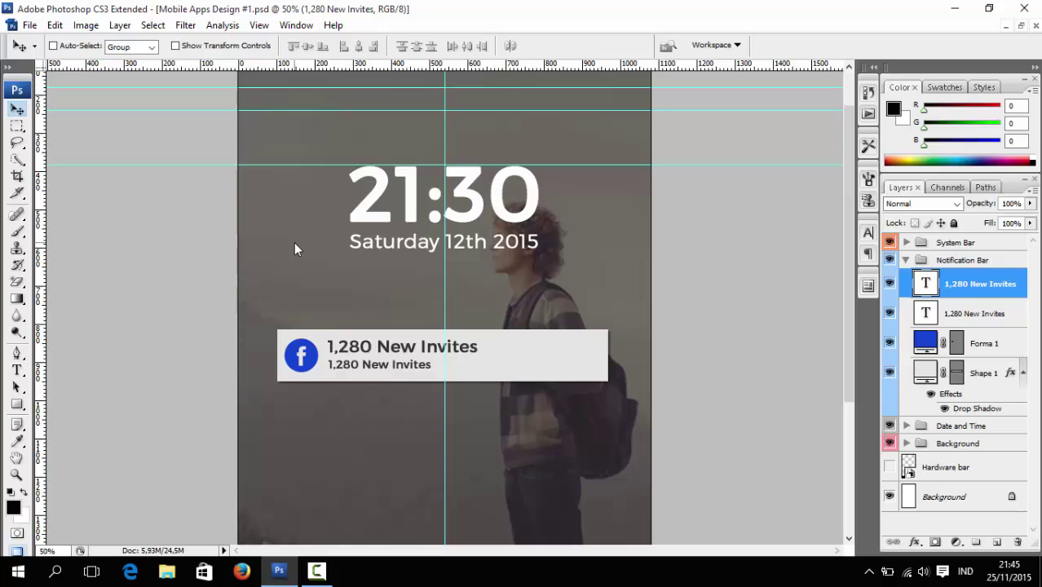
{"action": "key", "text": "Left"}
{"action": "key", "text": "Left"}
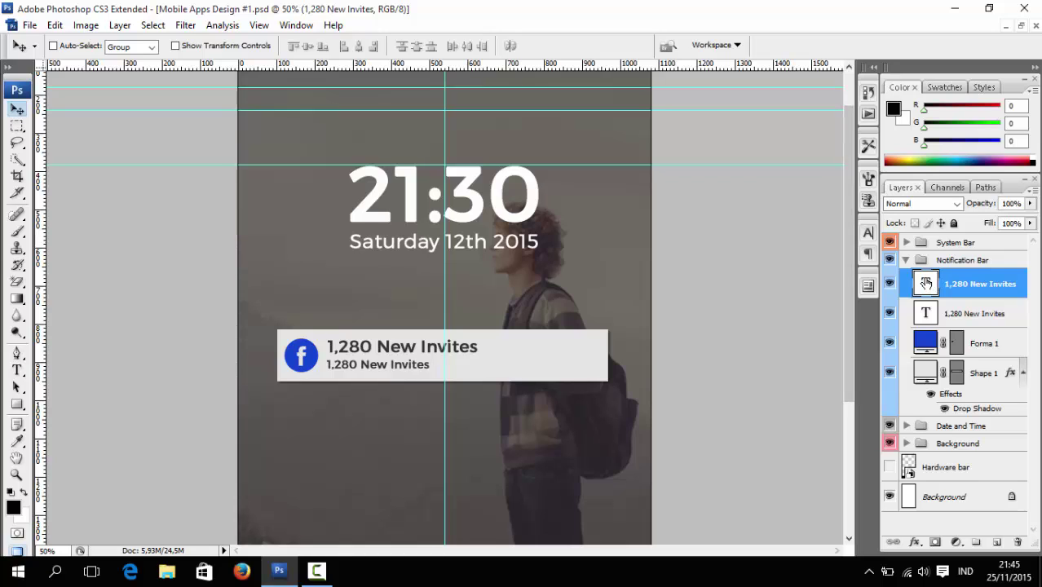
- Replace the second line with the sender's name plus ellipsis at 28 pt, nudged slightly right
{"action": "double_click", "coordinate": [926, 283]}
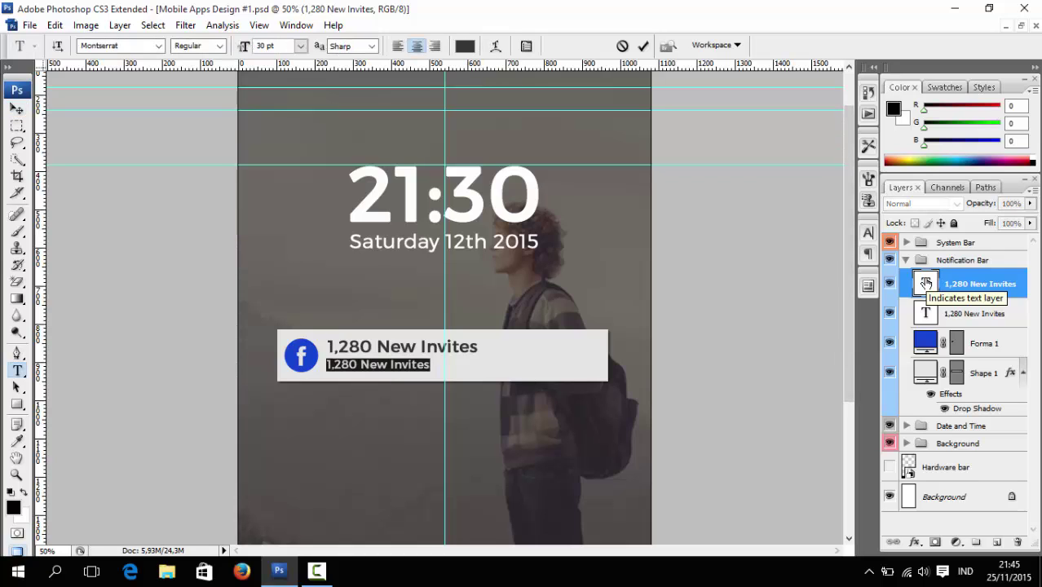
{"action": "key", "text": "BackSpace"}
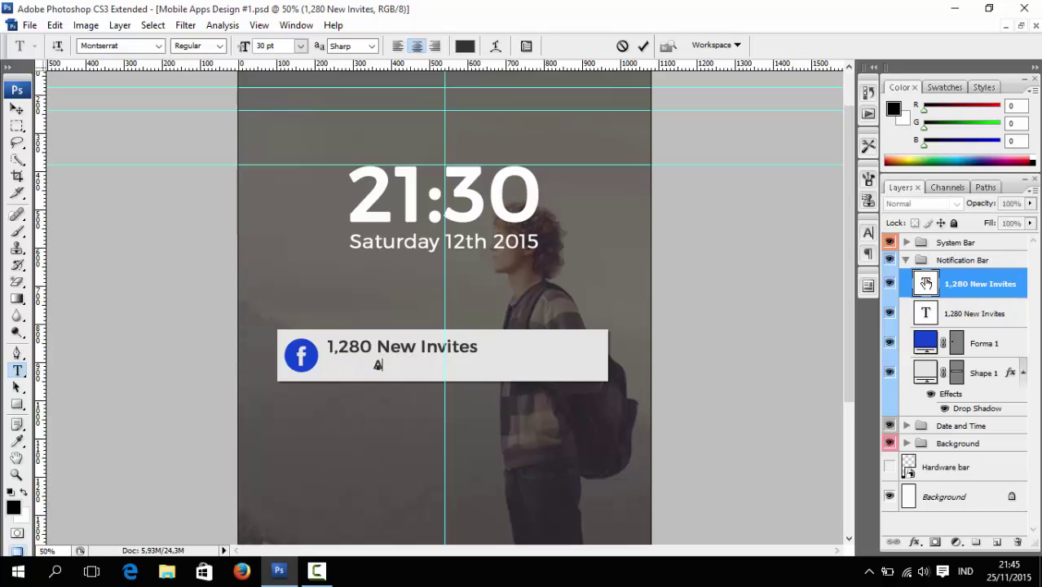
{"action": "type", "text": "ngga Ri"}
{"action": "type", "text": "sky Seti"}
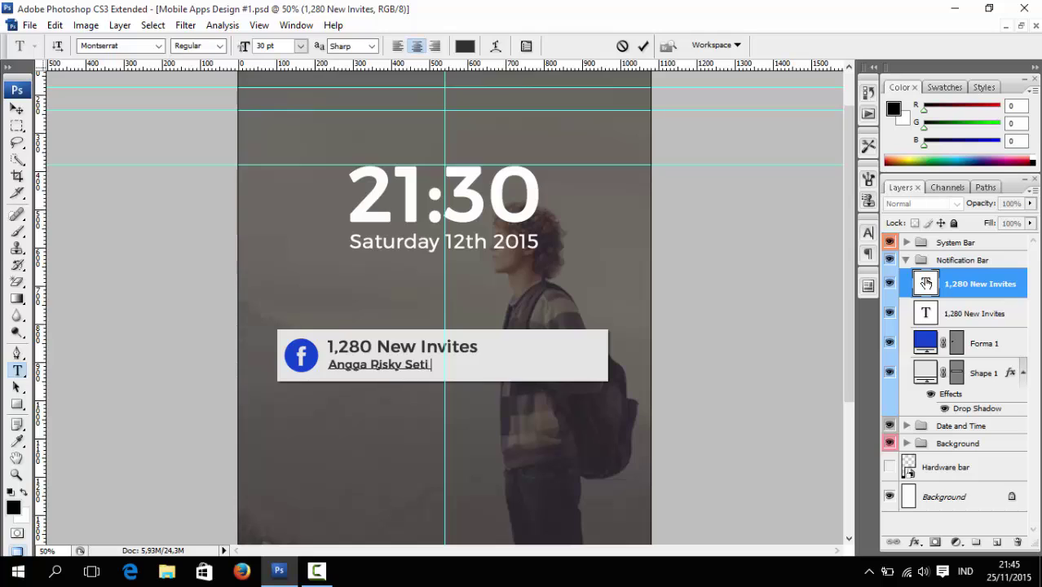
{"action": "type", "text": "a ..."}
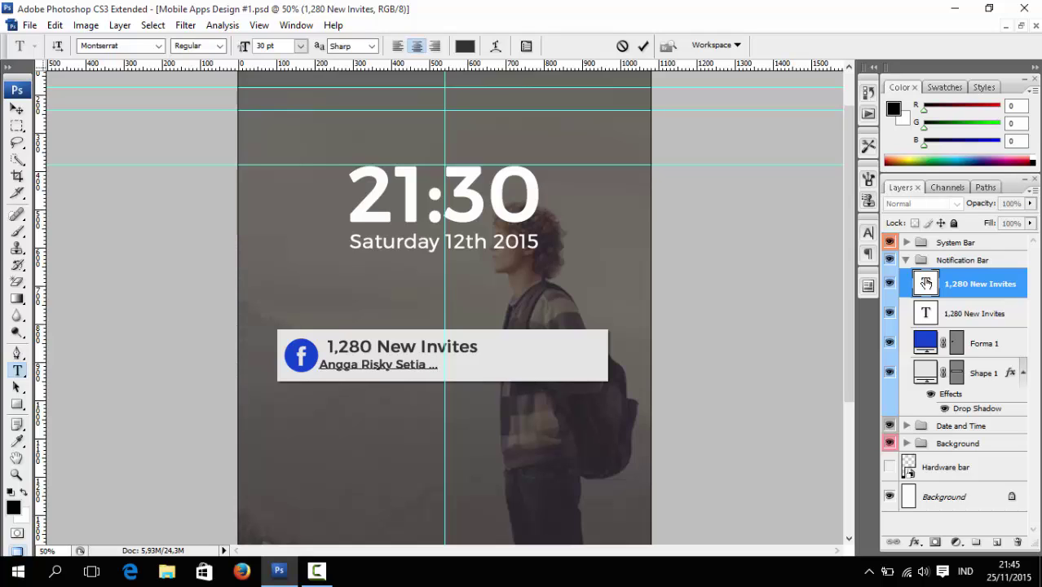
{"action": "key", "text": "ctrl+a"}
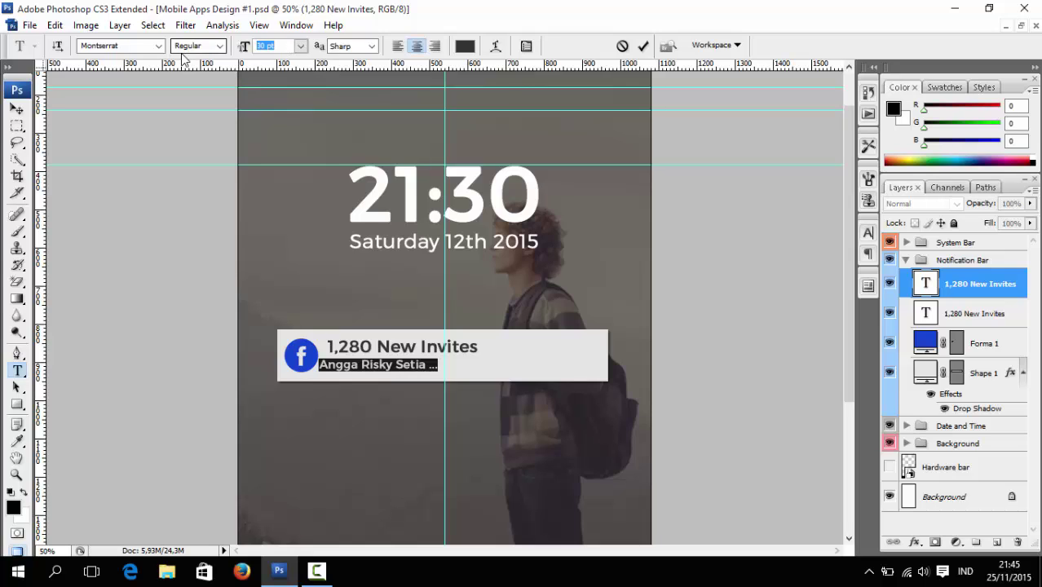
{"action": "type", "text": "28"}
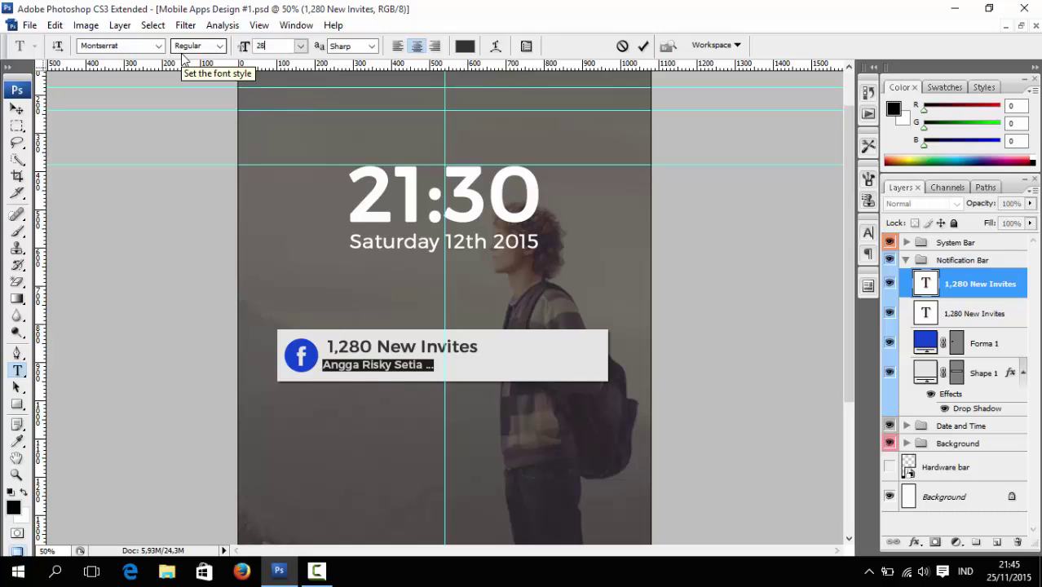
{"action": "left_click", "coordinate": [15, 109]}
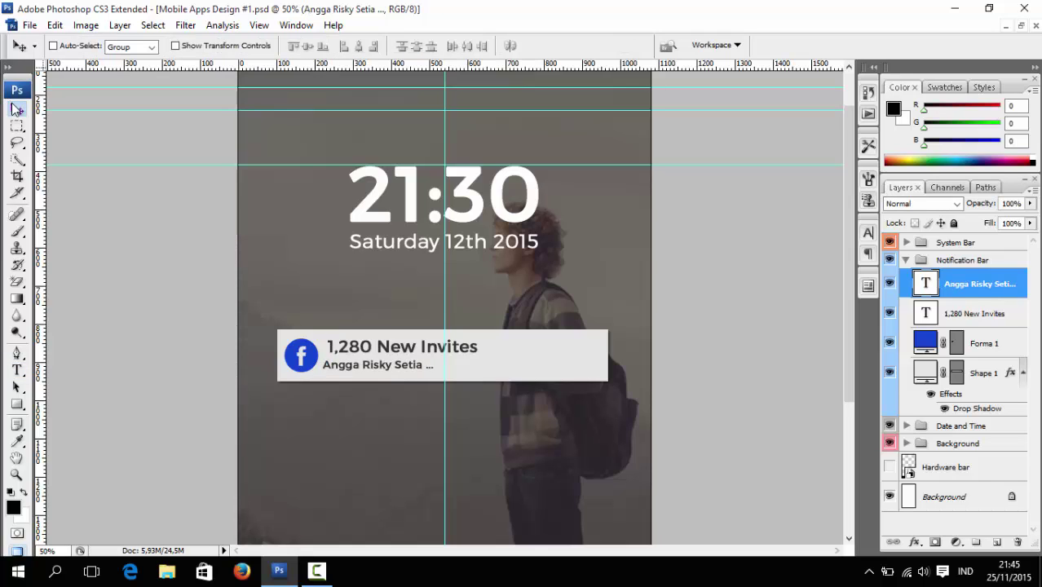
{"action": "key", "text": "Right"}
{"action": "key", "text": "Right"}
{"action": "key", "text": "Right"}
{"action": "key", "text": "Right"}
{"action": "key", "text": "Right"}
{"action": "key", "text": "Right"}
{"action": "key", "text": "Right"}
{"action": "key", "text": "Right"}
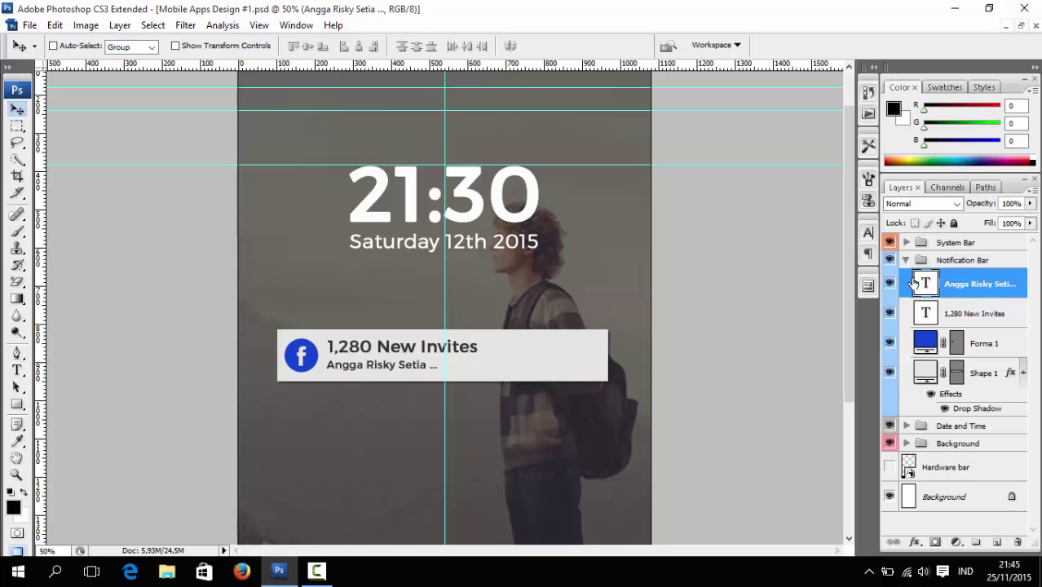
- Recolour the sender line to a mid grey (#8c8b8b)
{"action": "double_click", "coordinate": [917, 284]}
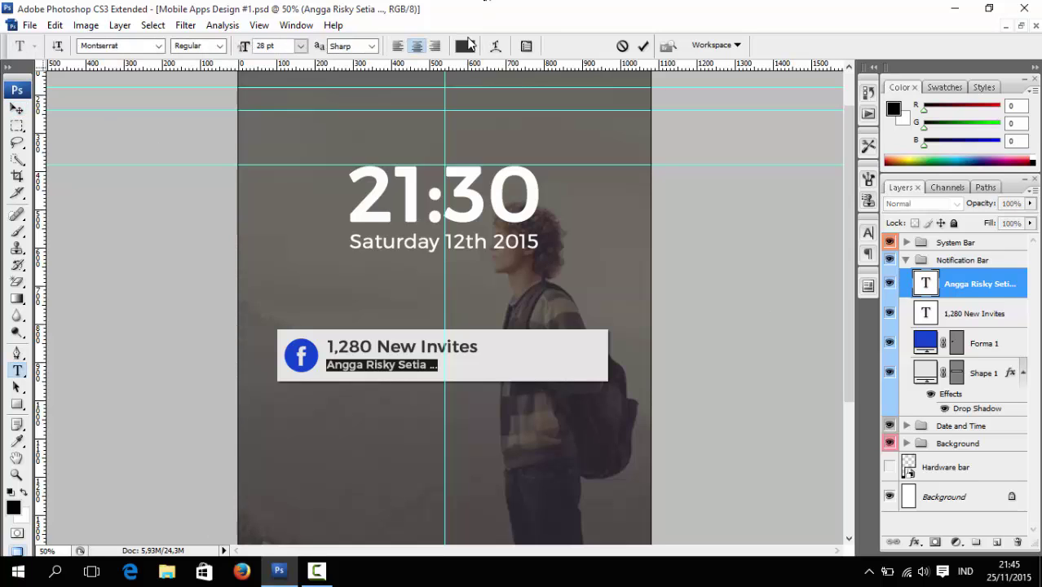
{"action": "left_click", "coordinate": [464, 47]}
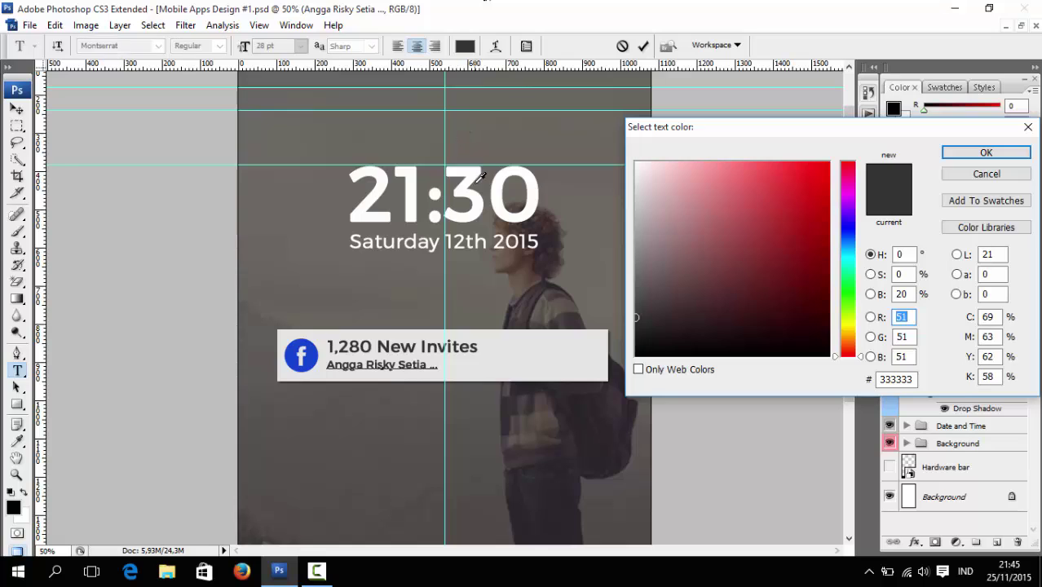
{"action": "left_click", "coordinate": [473, 169]}
{"action": "left_click", "coordinate": [556, 363]}
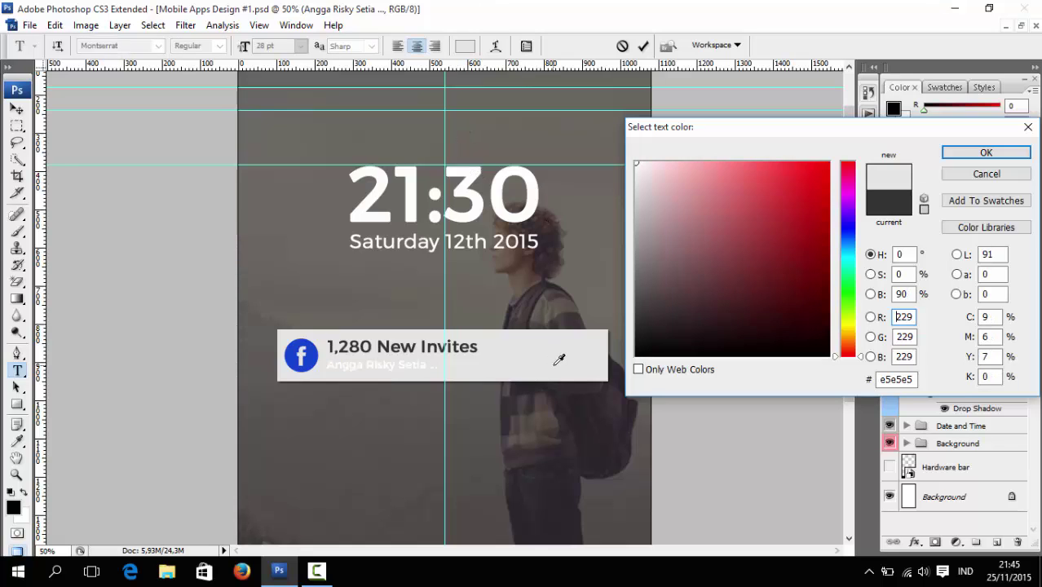
{"action": "left_click", "coordinate": [637, 206]}
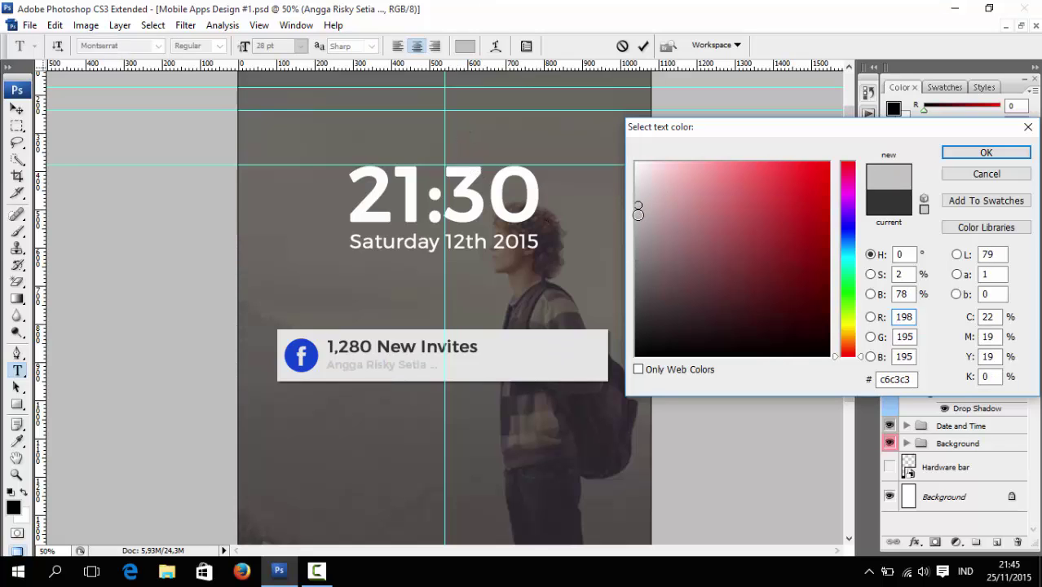
{"action": "left_click", "coordinate": [636, 220]}
{"action": "left_click_drag", "start_coordinate": [637, 220], "coordinate": [637, 232]}
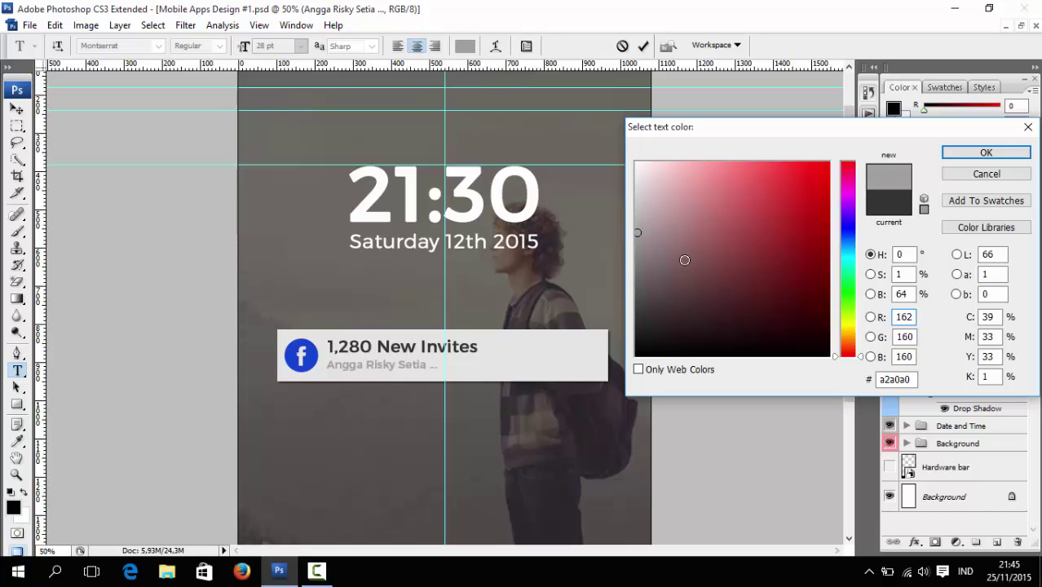
{"action": "left_click", "coordinate": [636, 249]}
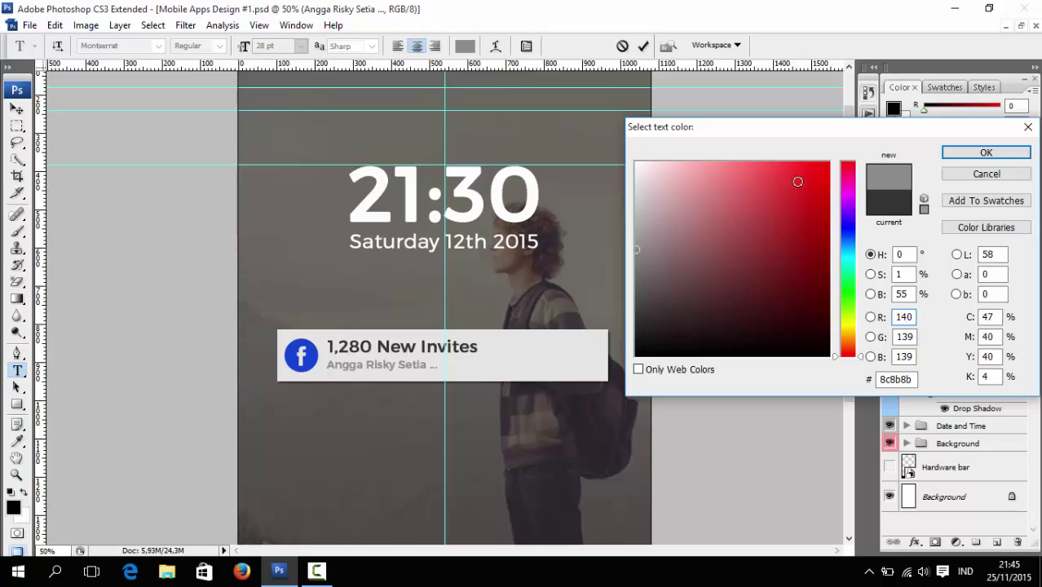
{"action": "left_click", "coordinate": [985, 152]}
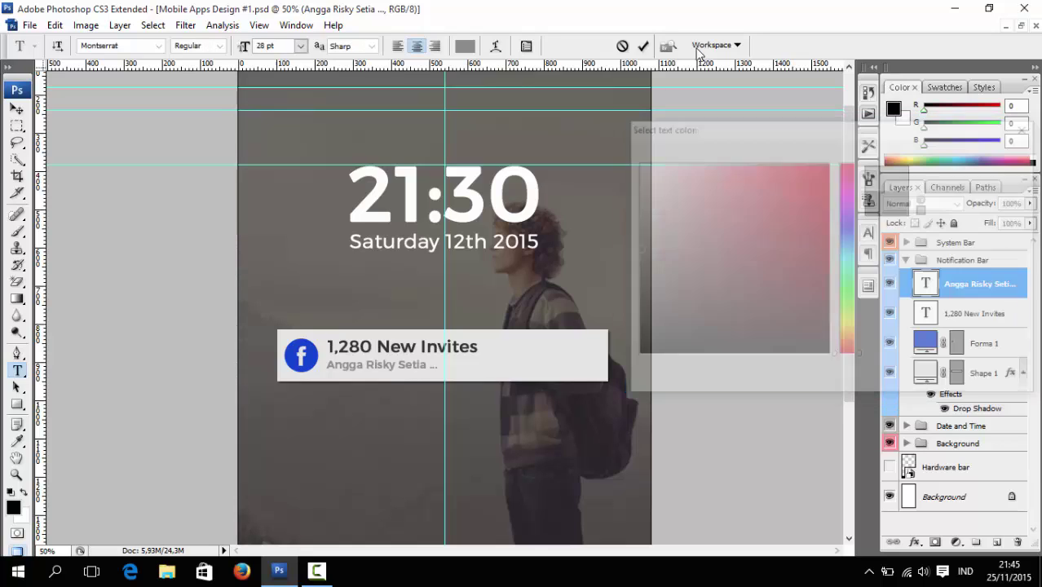
{"action": "left_click", "coordinate": [643, 44]}
{"action": "key", "text": "v"}
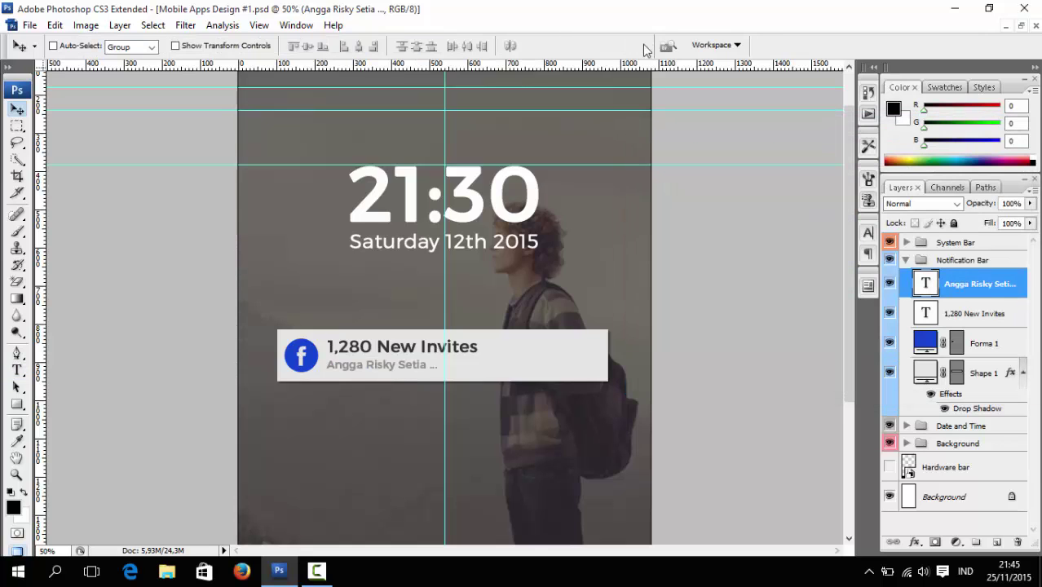
- Duplicate the sender text layer and shift the copy toward the card's right end
{"action": "right_click", "coordinate": [967, 286]}
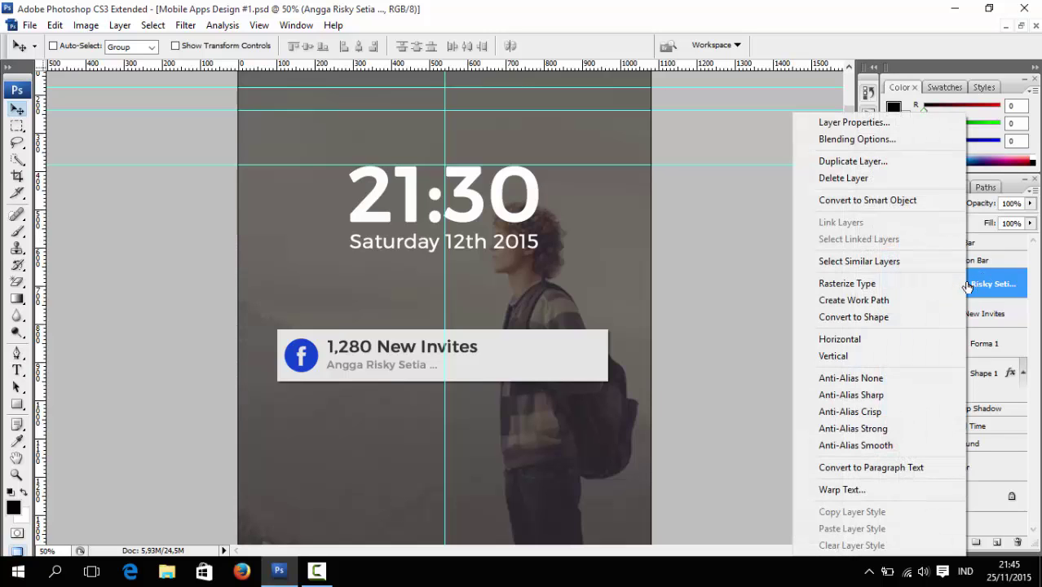
{"action": "left_click", "coordinate": [848, 160]}
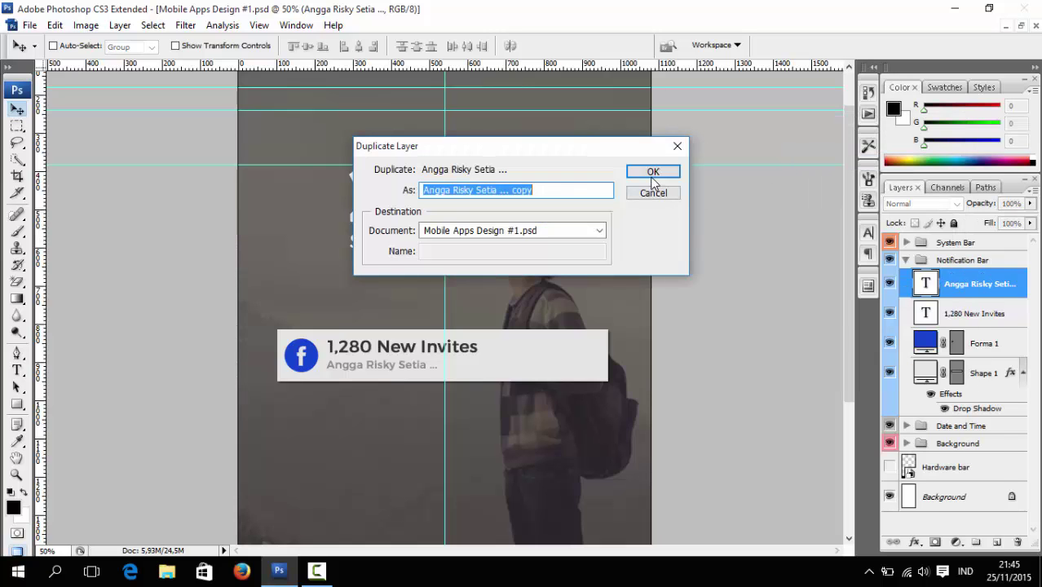
{"action": "left_click", "coordinate": [652, 177]}
{"action": "key", "text": "shift+Right"}
{"action": "key", "text": "shift+Right"}
{"action": "key", "text": "shift+Right"}
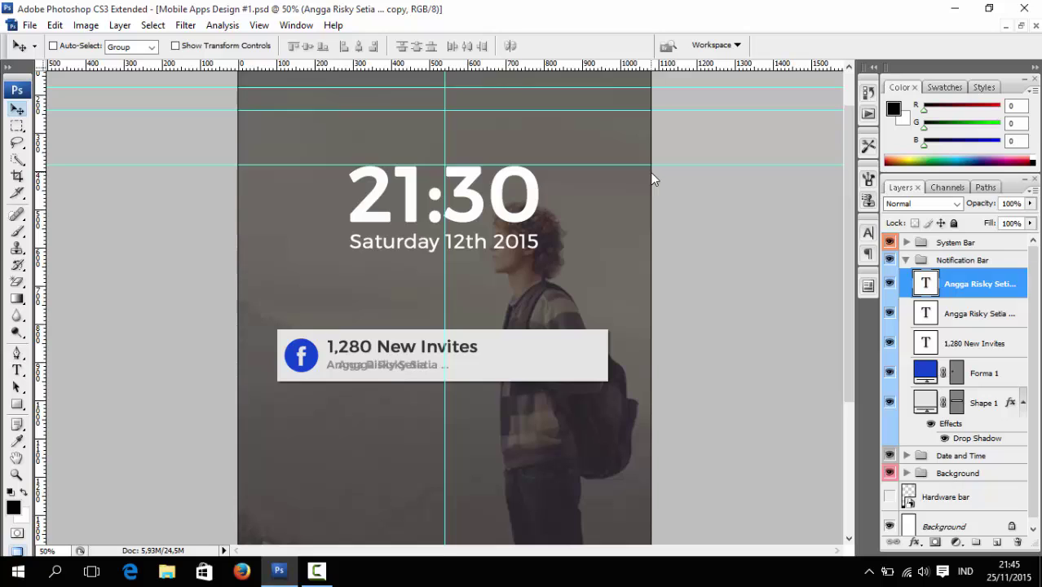
{"action": "key", "text": "shift+Right"}
{"action": "key", "text": "shift+Right"}
{"action": "key", "text": "shift+Right"}
{"action": "key", "text": "shift+Right"}
{"action": "key", "text": "shift+Right"}
{"action": "key", "text": "shift+Right"}
{"action": "key", "text": "shift+Right"}
{"action": "key", "text": "shift+Right"}
{"action": "key", "text": "shift+Right"}
{"action": "key", "text": "shift+Right"}
{"action": "key", "text": "shift+Right"}
{"action": "key", "text": "shift+Right"}
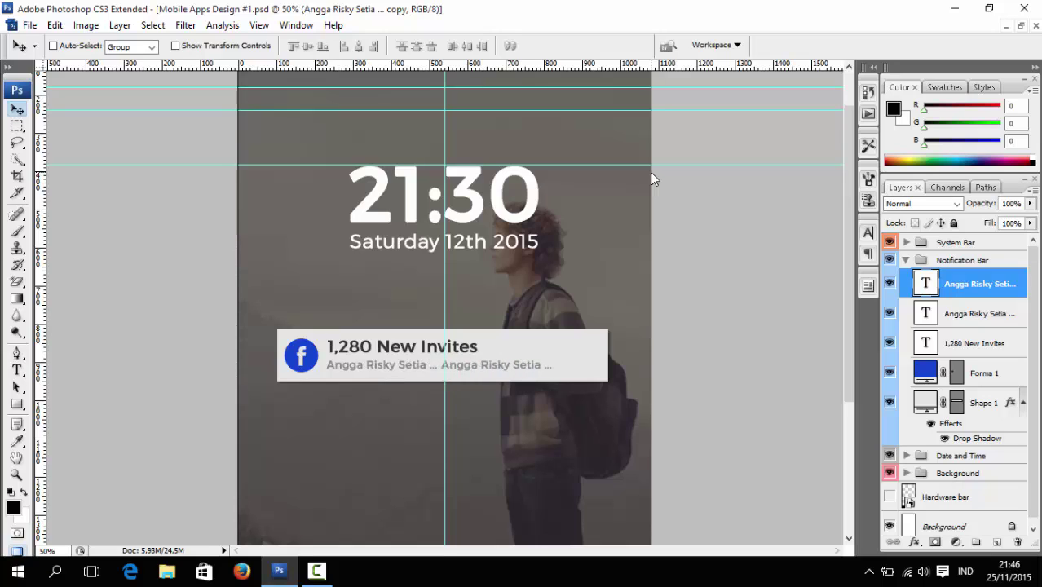
{"action": "key", "text": "shift+Right"}
{"action": "key", "text": "shift+Right"}
{"action": "key", "text": "shift+Right"}
{"action": "key", "text": "shift+Right"}
{"action": "key", "text": "shift+Right"}
{"action": "key", "text": "shift+Right"}
{"action": "key", "text": "shift+Right"}
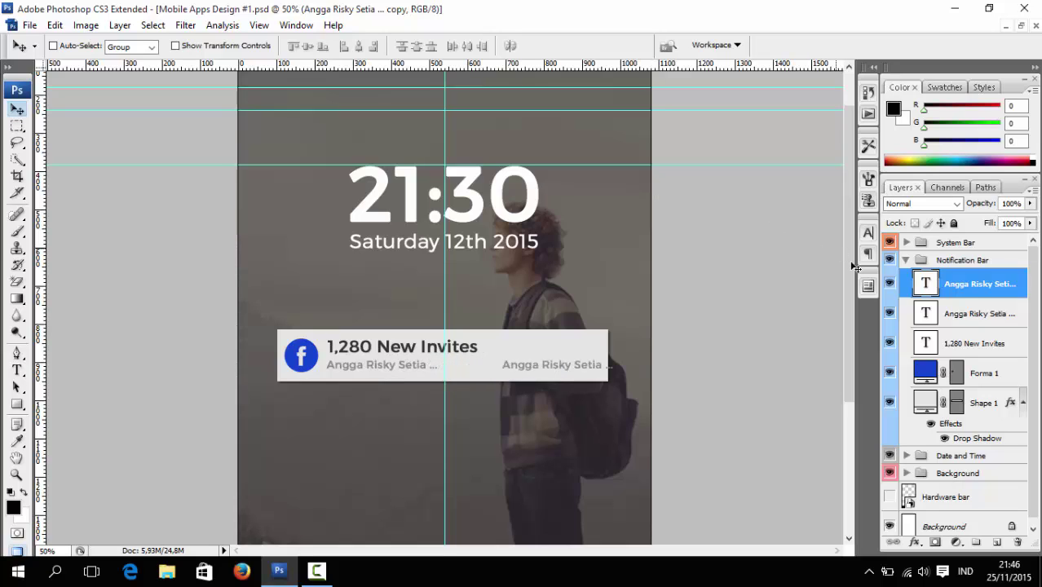
- Retype the copied text as the '30min' timestamp
{"action": "double_click", "coordinate": [925, 283]}
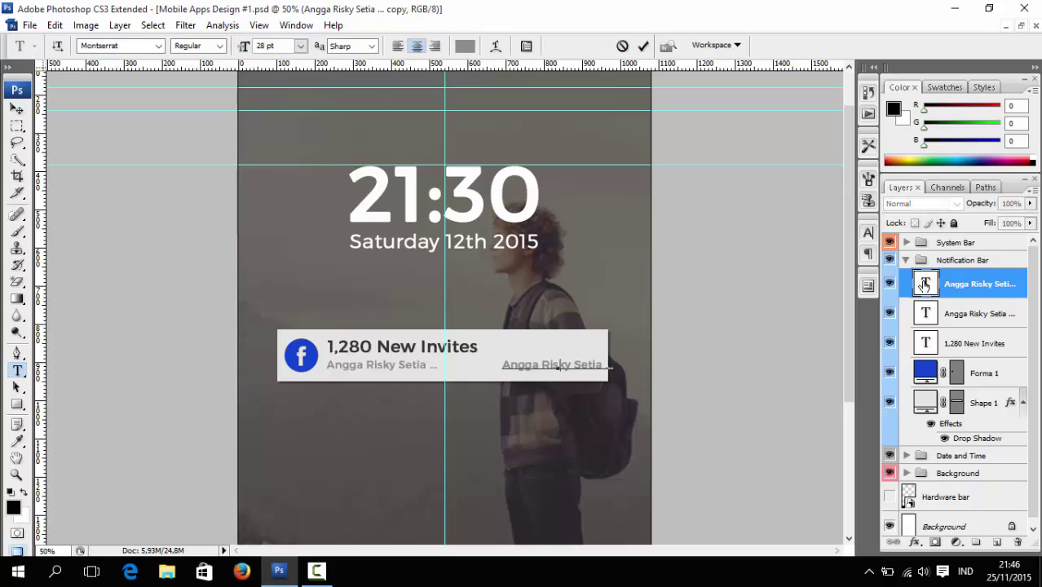
{"action": "type", "text": "30min"}
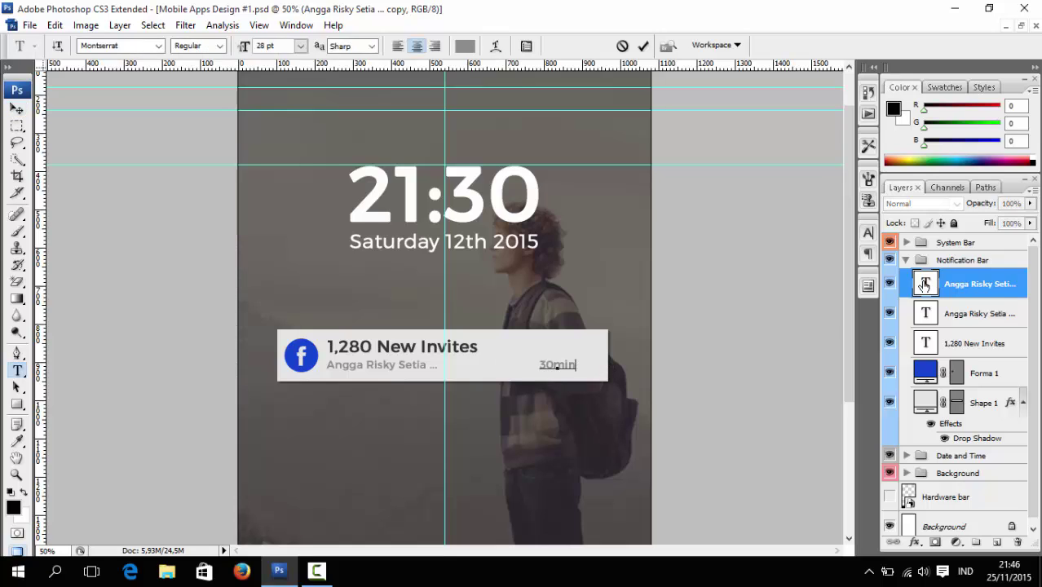
{"action": "type", "text": " Ago"}
{"action": "key", "text": "BackSpace"}
{"action": "key", "text": "BackSpace"}
{"action": "key", "text": "BackSpace"}
{"action": "type", "text": "ago"}
{"action": "key", "text": "BackSpace"}
{"action": "key", "text": "BackSpace"}
{"action": "key", "text": "BackSpace"}
{"action": "key", "text": "BackSpace"}
{"action": "left_click", "coordinate": [644, 47]}
{"action": "key", "text": "v"}
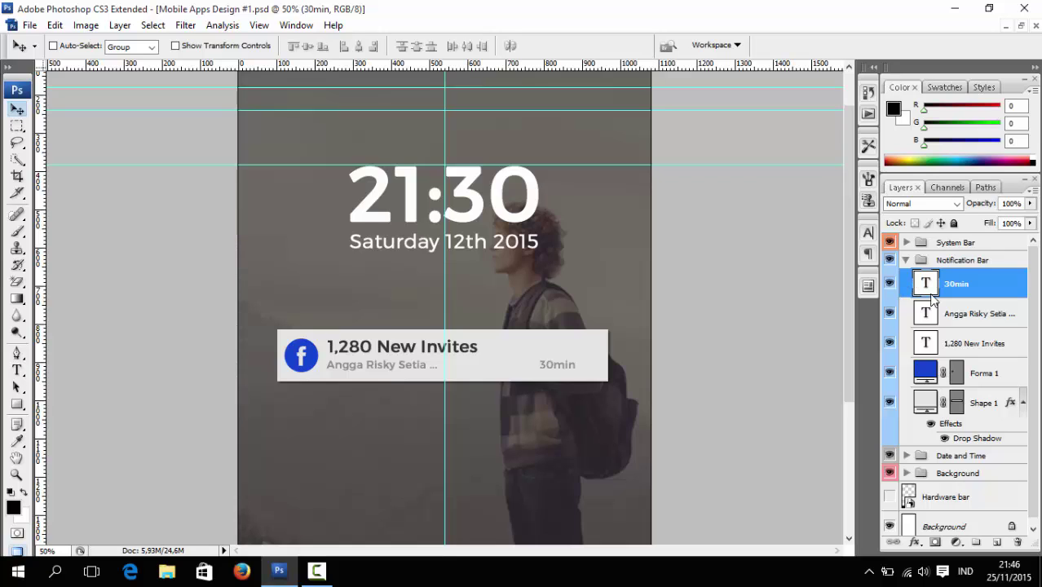
- Align 30min to the card shape's vertical centre and right edge, then inset it slightly left
{"action": "left_click", "coordinate": [982, 397], "text": "ctrl"}
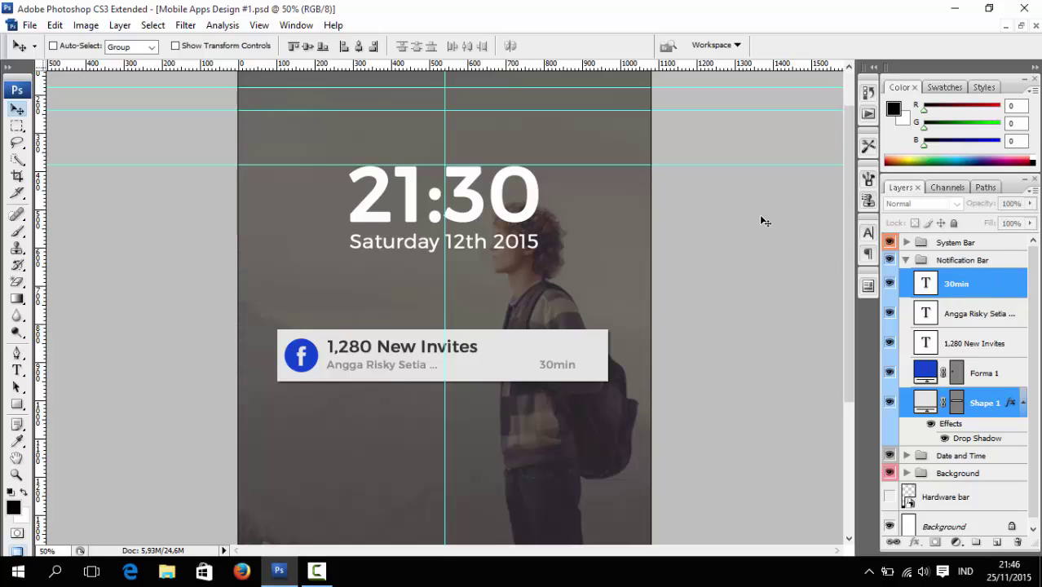
{"action": "left_click", "coordinate": [306, 46]}
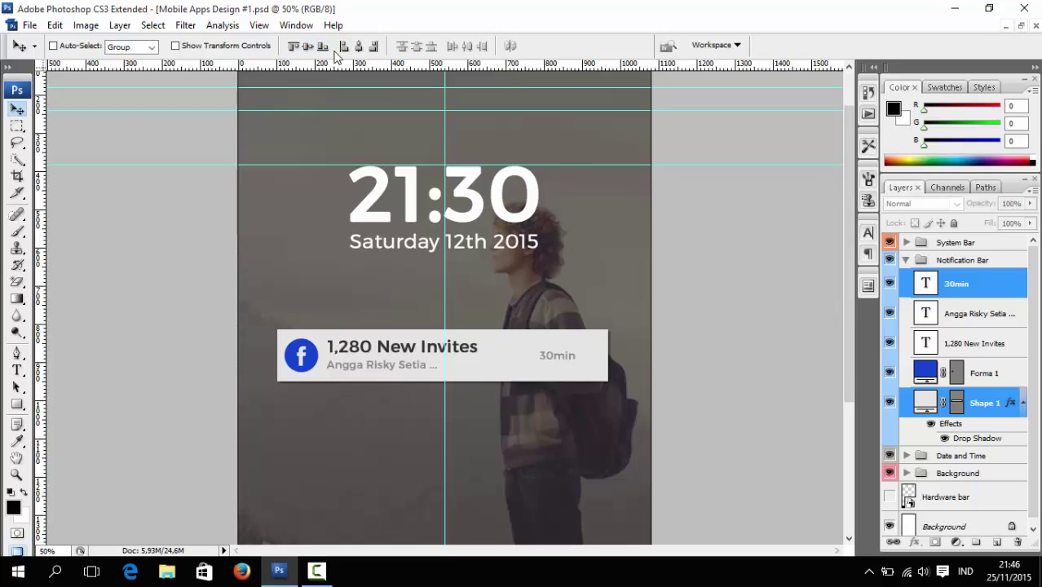
{"action": "left_click", "coordinate": [373, 47]}
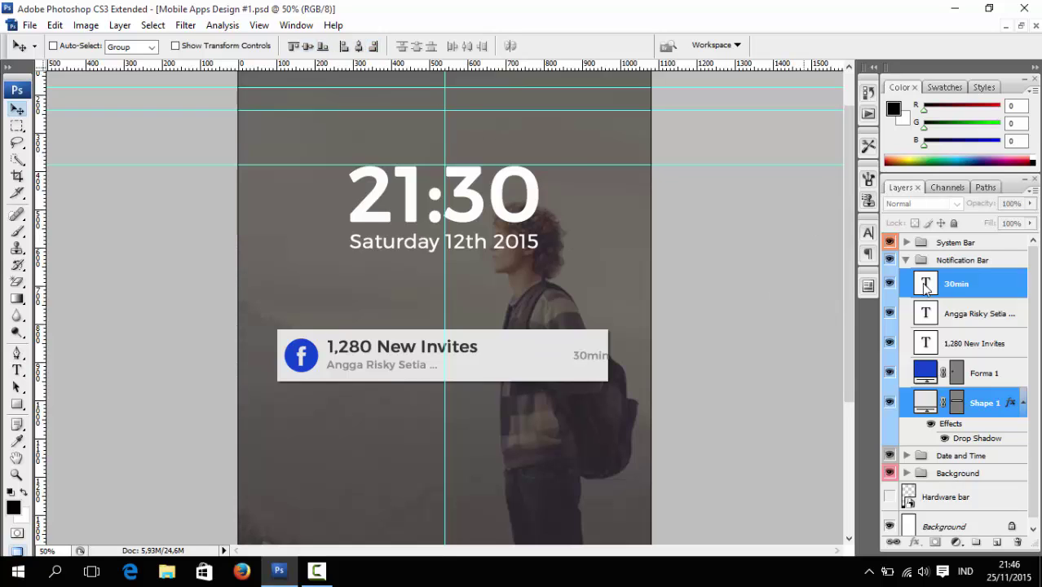
{"action": "left_click", "coordinate": [951, 283]}
{"action": "key", "text": "shift+Left"}
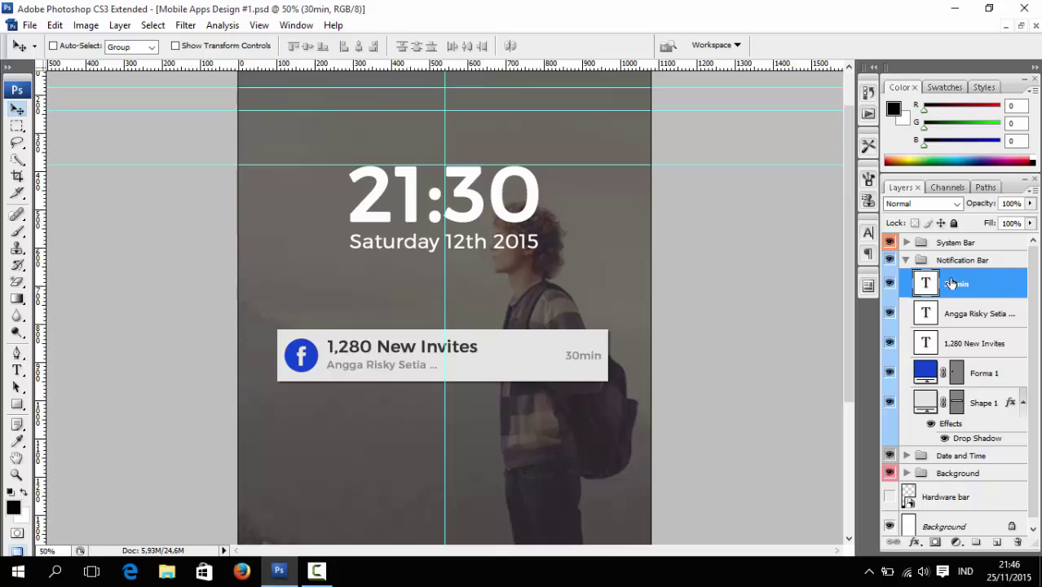
{"action": "key", "text": "shift+Left"}
{"action": "key", "text": "shift+Right"}
{"action": "key", "text": "Left"}
{"action": "key", "text": "Left"}
{"action": "key", "text": "Left"}
- Duplicate the Notification Bar group as Notification Bar 2
{"action": "left_click", "coordinate": [906, 259]}
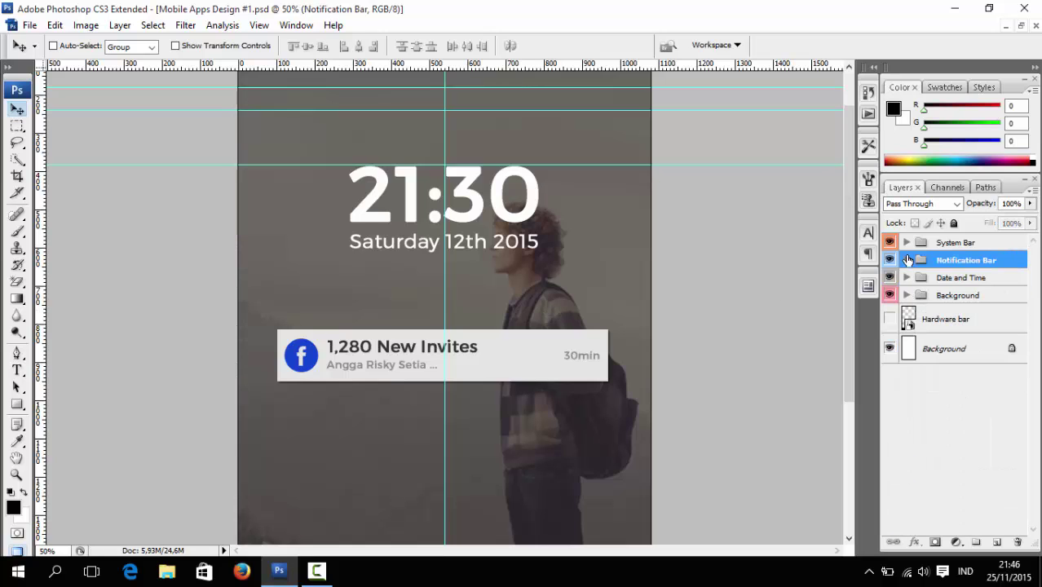
{"action": "right_click", "coordinate": [956, 260]}
{"action": "left_click", "coordinate": [941, 282]}
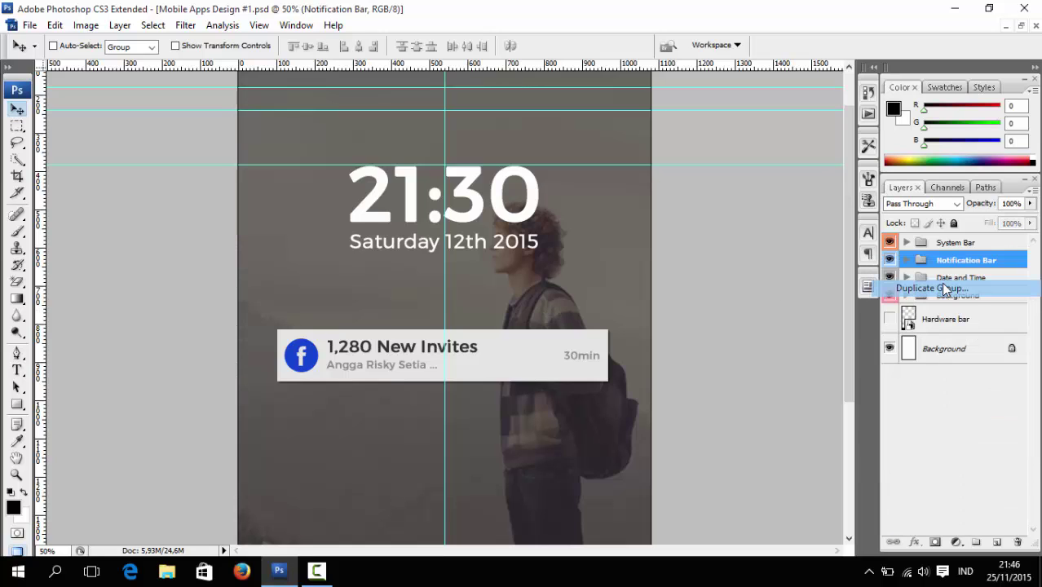
{"action": "key", "text": "End"}
{"action": "key", "text": "BackSpace"}
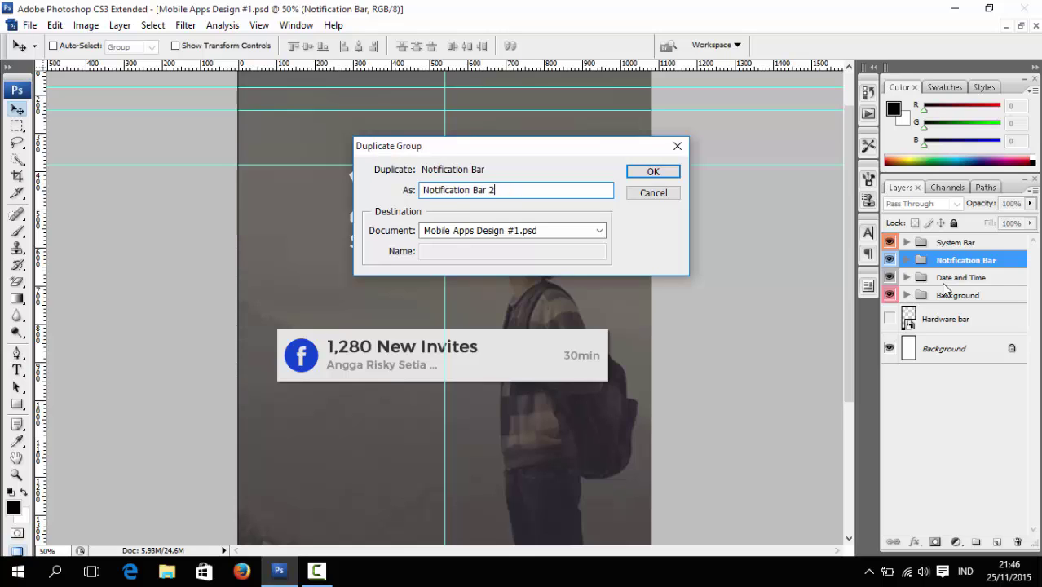
{"action": "key", "text": "Return"}
- Position the duplicated card just below the original with a small gap
{"action": "key", "text": "shift+Down"}
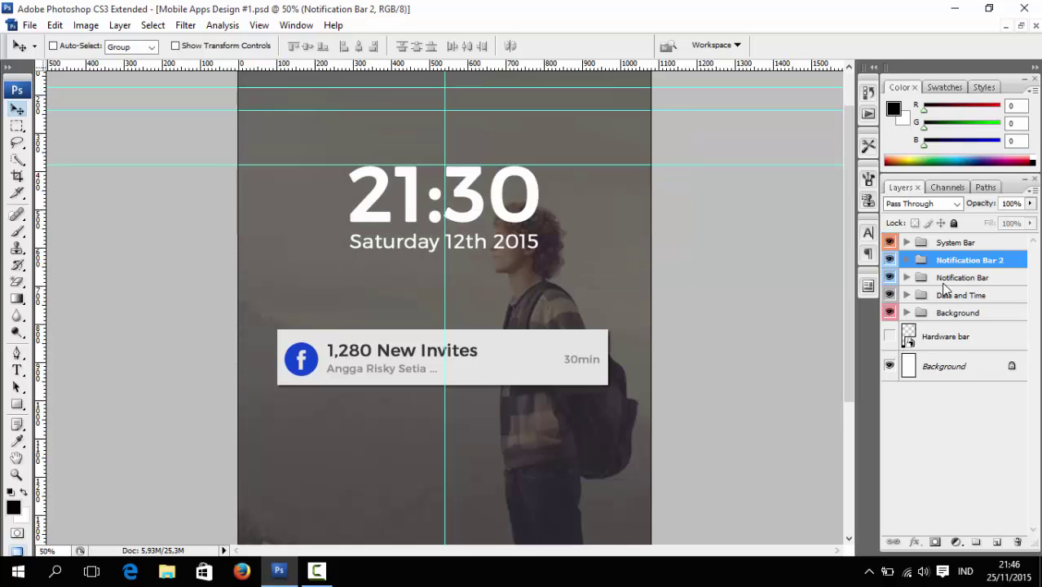
{"action": "key", "text": "shift+Down"}
{"action": "key", "text": "shift+Down"}
{"action": "key", "text": "shift+Down"}
{"action": "key", "text": "shift+Down"}
{"action": "key", "text": "shift+Down"}
{"action": "key", "text": "shift+Down"}
{"action": "key", "text": "shift+Down"}
{"action": "key", "text": "shift+Down"}
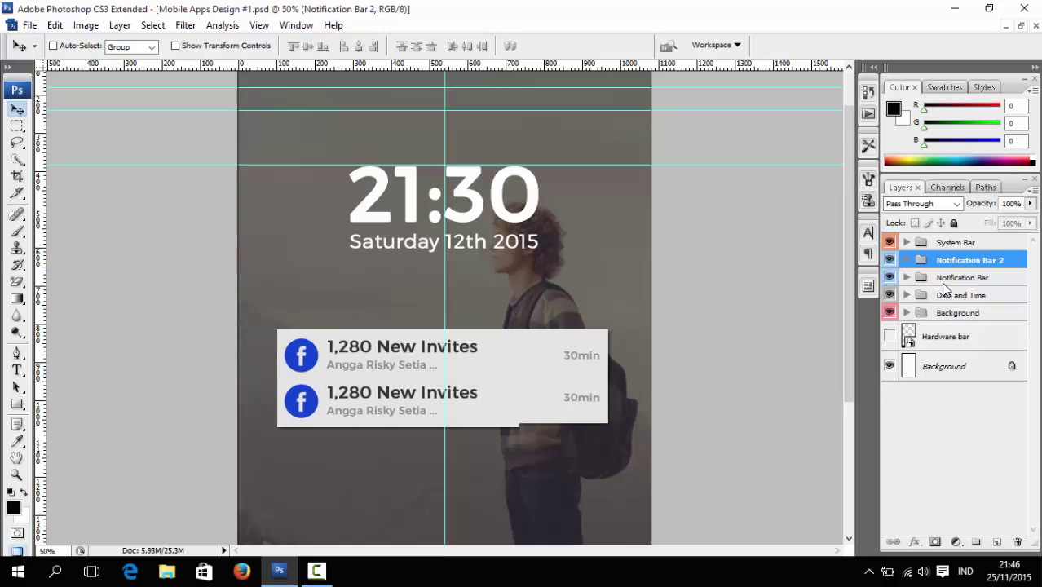
{"action": "key", "text": "shift+Up"}
{"action": "key", "text": "Up"}
{"action": "key", "text": "Up"}
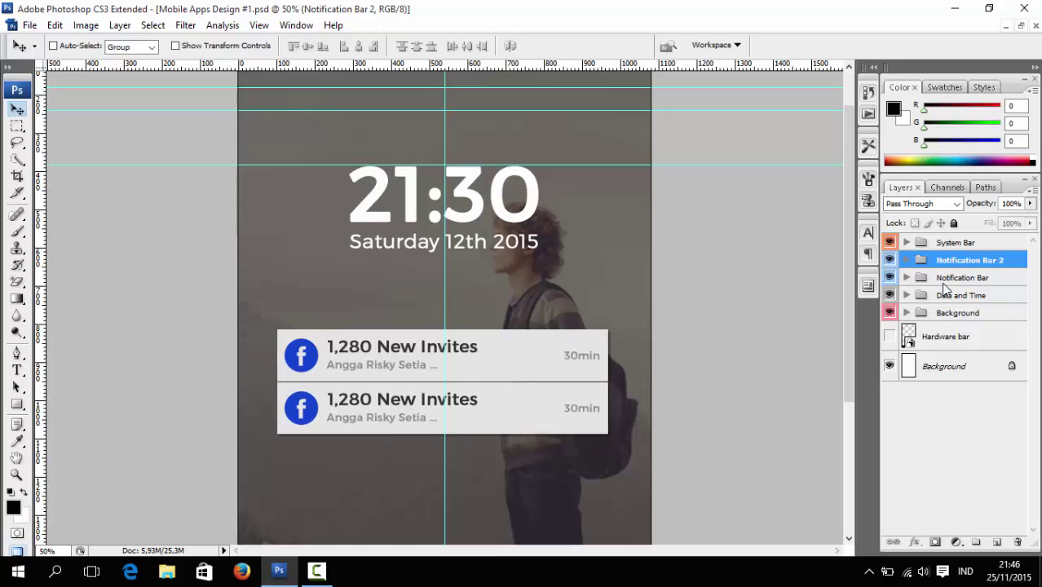
{"action": "key", "text": "Up"}
{"action": "key", "text": "Up"}
{"action": "key", "text": "shift+Down"}
{"action": "key", "text": "shift+Down"}
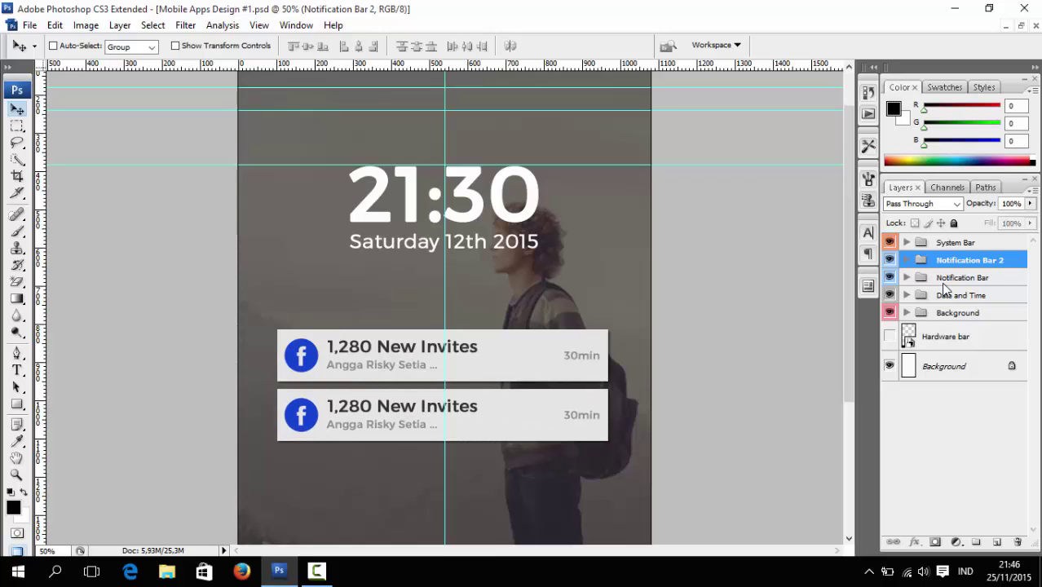
- Change the second card's heading to '12 Comments' and shift it left to align with the first
{"action": "mouse_move", "coordinate": [849, 265]}
{"action": "left_mouse_down"}
{"action": "mouse_move", "coordinate": [848, 402]}
{"action": "mouse_move", "coordinate": [844, 340]}
{"action": "left_mouse_up"}
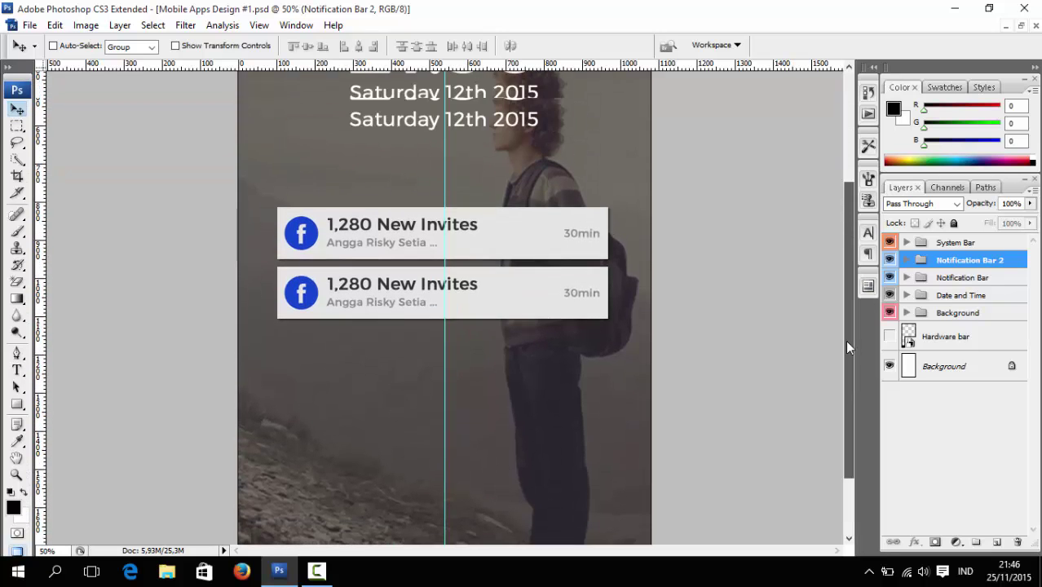
{"action": "key", "text": "t"}
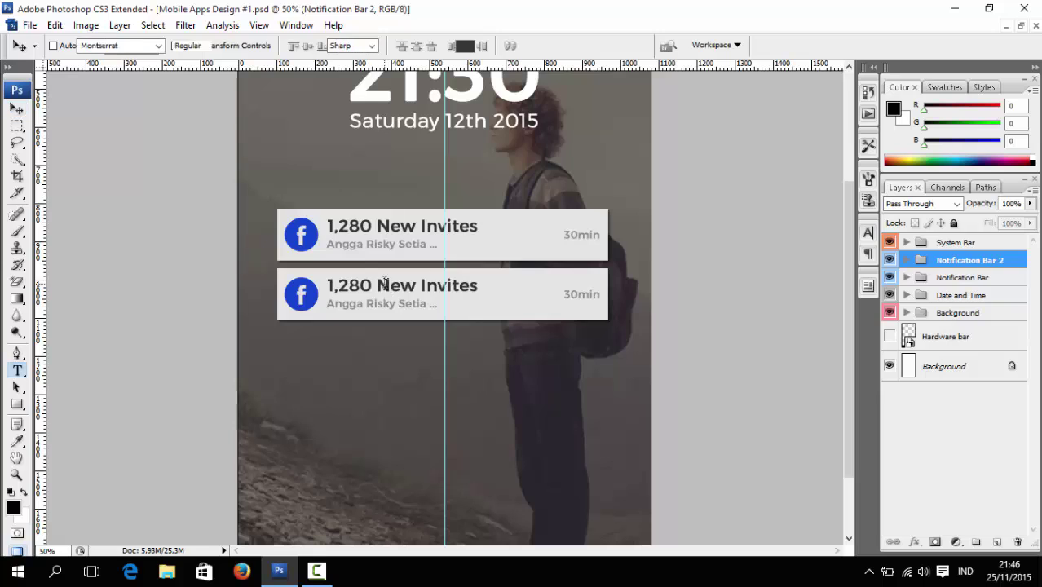
{"action": "left_click", "coordinate": [388, 285]}
{"action": "triple_click", "coordinate": [388, 285]}
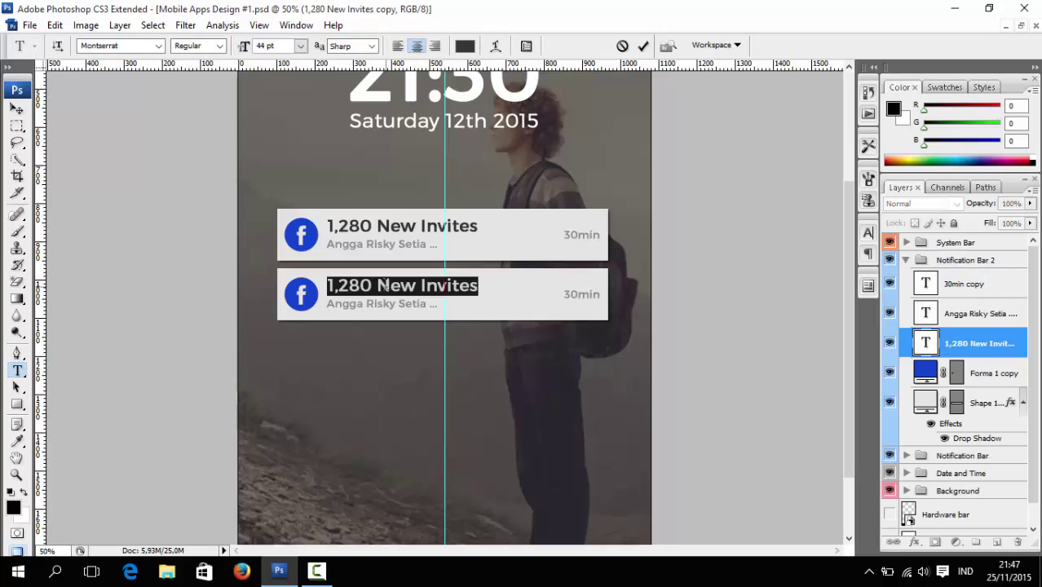
{"action": "type", "text": "12"}
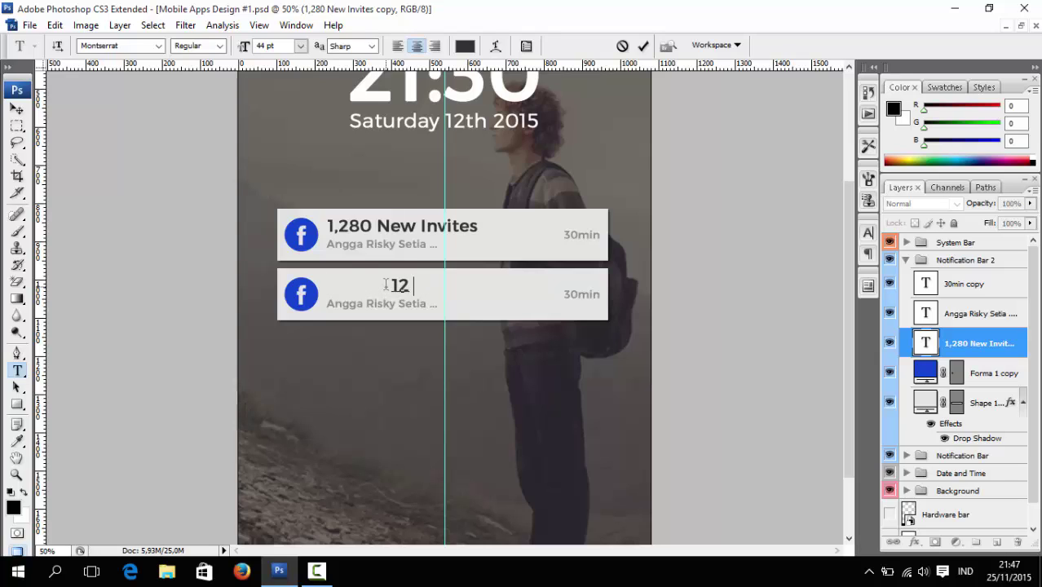
{"action": "type", "text": " Comment"}
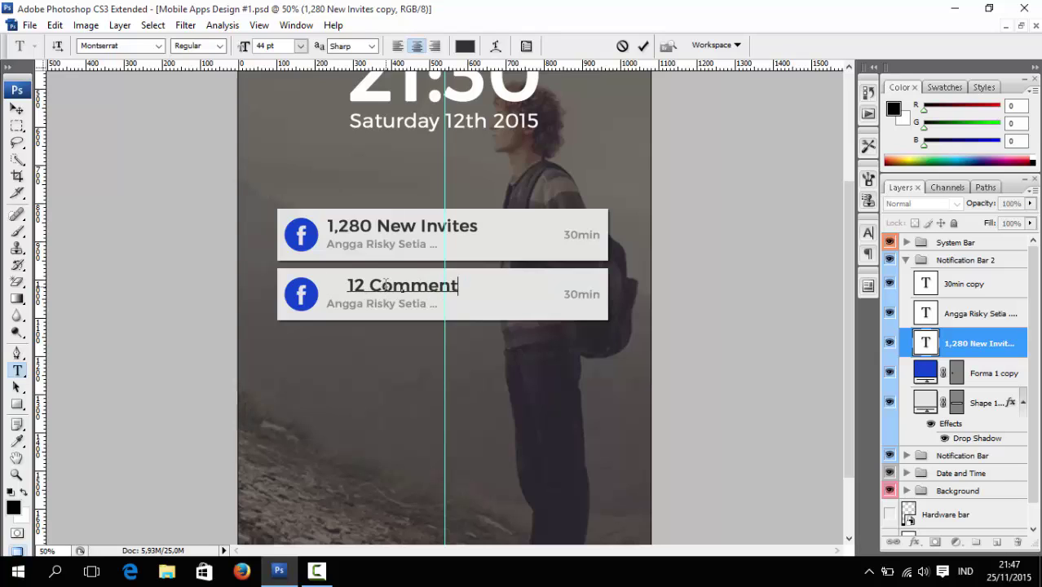
{"action": "type", "text": "s"}
{"action": "left_click", "coordinate": [644, 46]}
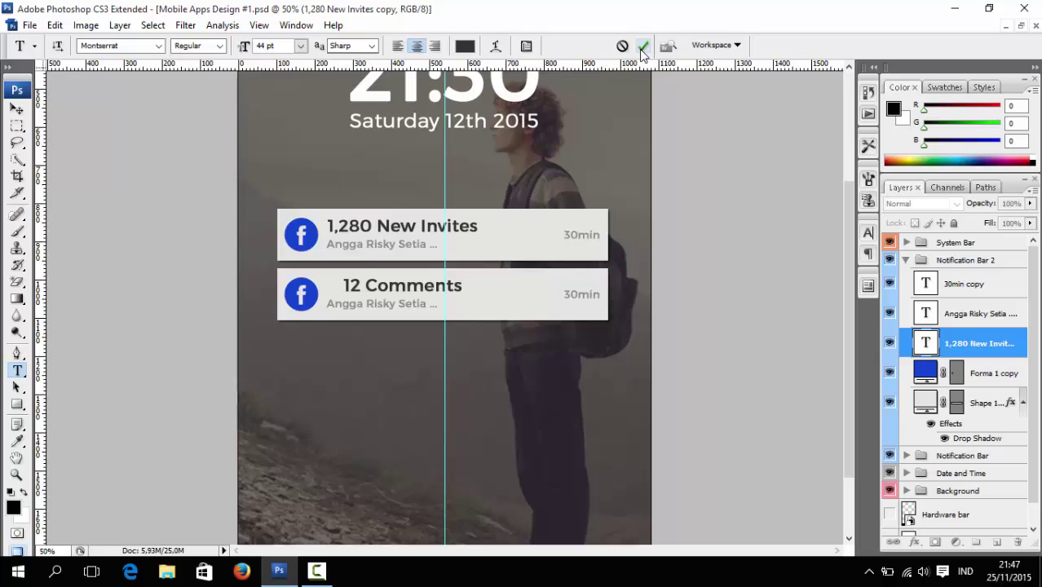
{"action": "key", "text": "v"}
{"action": "key", "text": "shift+Left"}
{"action": "key", "text": "shift+Left"}
{"action": "key", "text": "shift+Left"}
{"action": "key", "text": "shift+Left"}
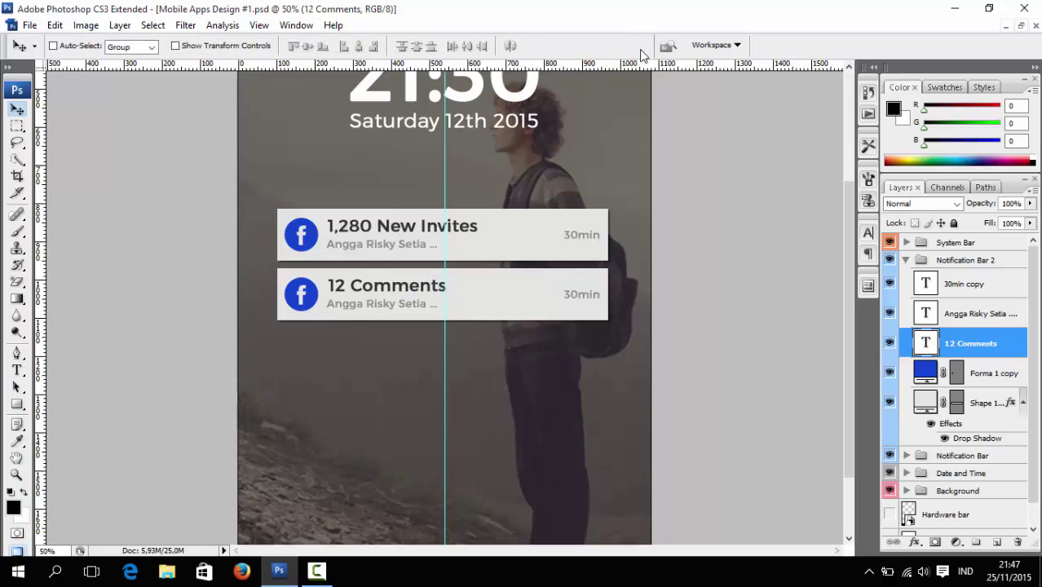
- Replace the second card's subtitle with 'Ayolearn.com is webs ...' and align it
{"action": "key", "text": "t"}
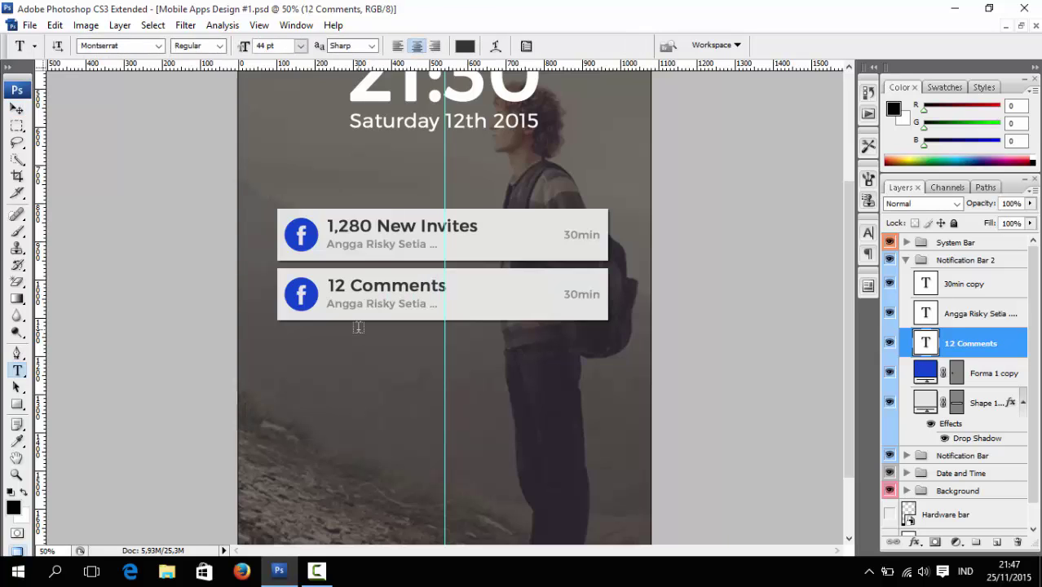
{"action": "left_click", "coordinate": [378, 303]}
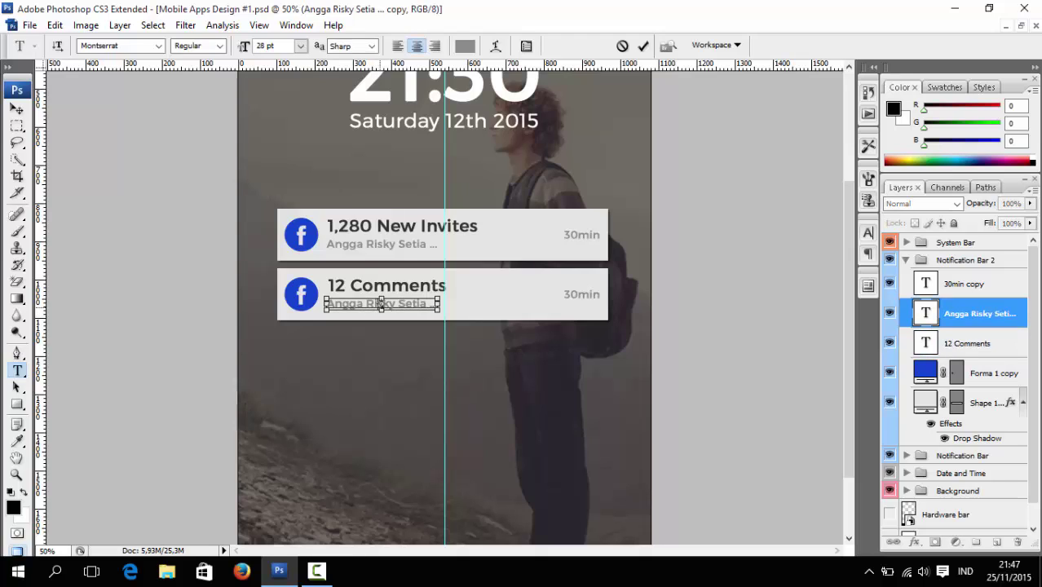
{"action": "key", "text": "ctrl+a"}
{"action": "key", "text": "BackSpace"}
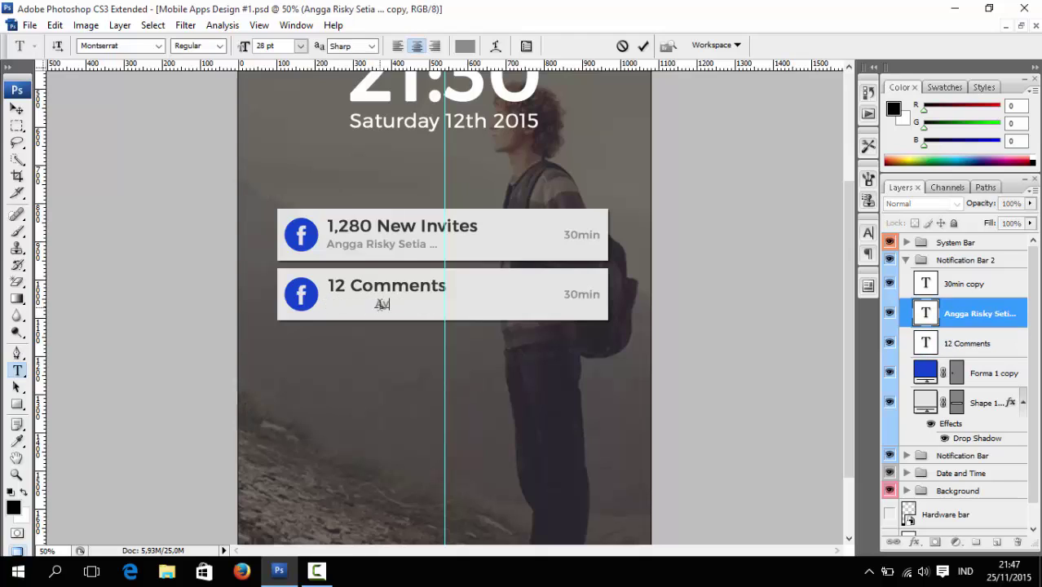
{"action": "type", "text": "Ayolearn.com"}
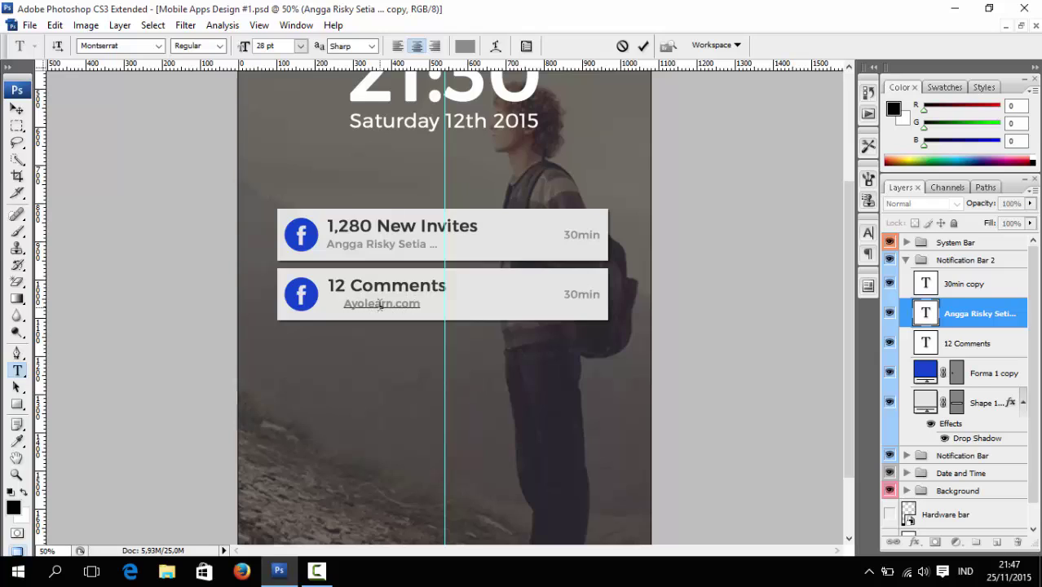
{"action": "type", "text": " is web"}
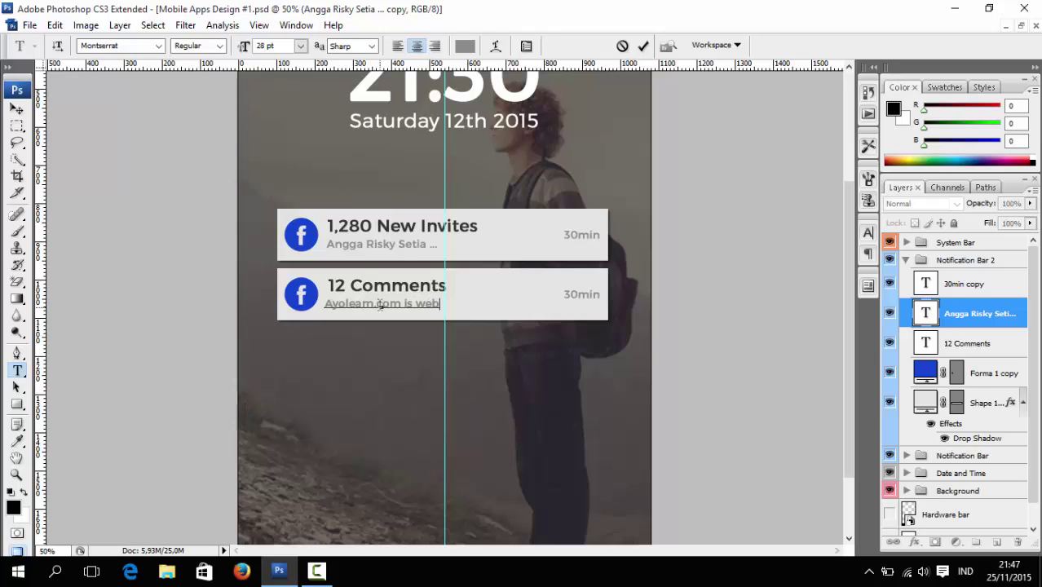
{"action": "type", "text": "s ..."}
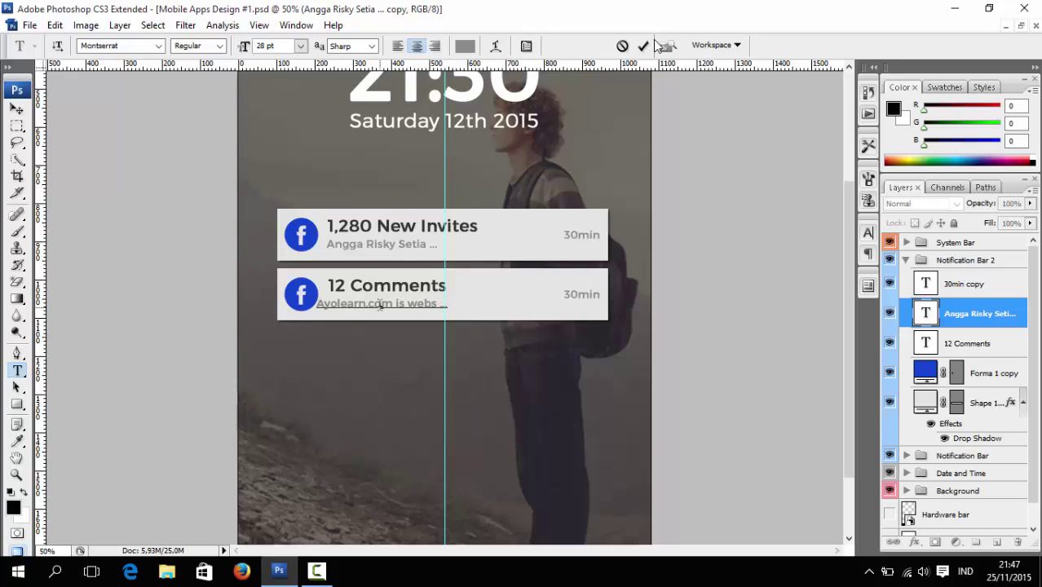
{"action": "left_click", "coordinate": [644, 45]}
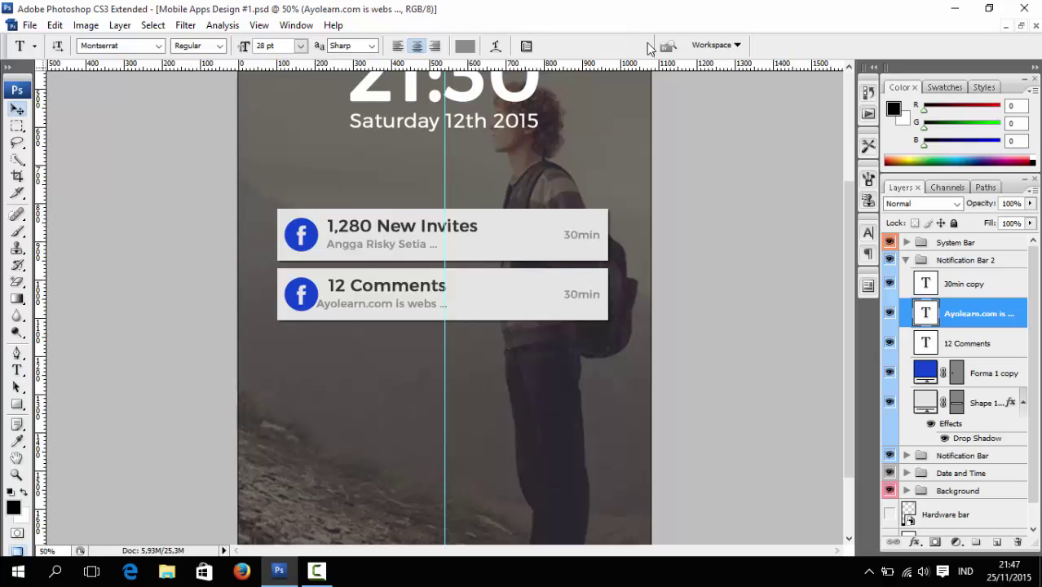
{"action": "key", "text": "v"}
{"action": "key", "text": "shift+Right"}
{"action": "key", "text": "shift+Right"}
{"action": "key", "text": "shift+Right"}
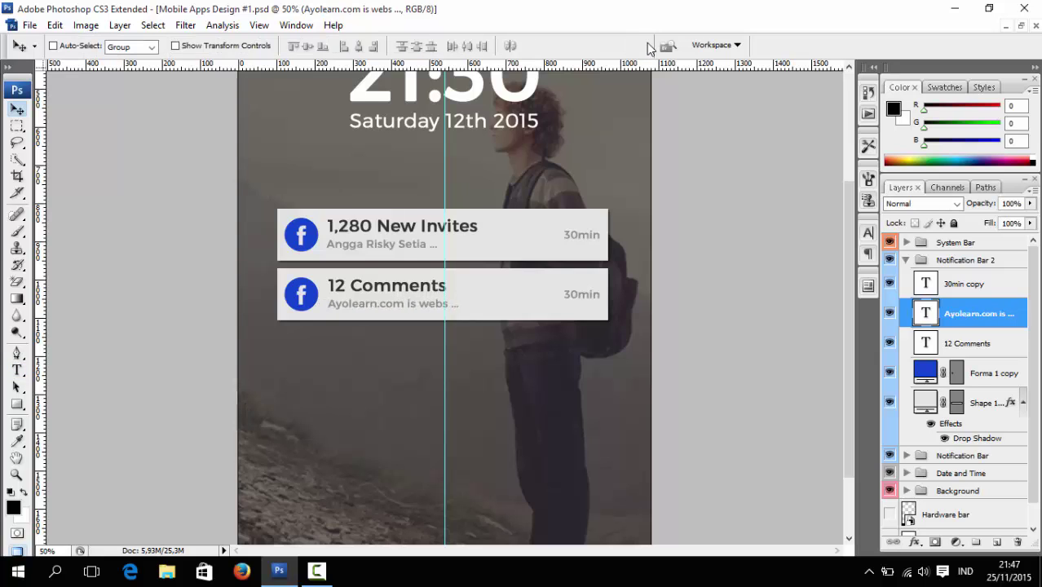
{"action": "key", "text": "Left"}
{"action": "key", "text": "Left"}
{"action": "key", "text": "Left"}
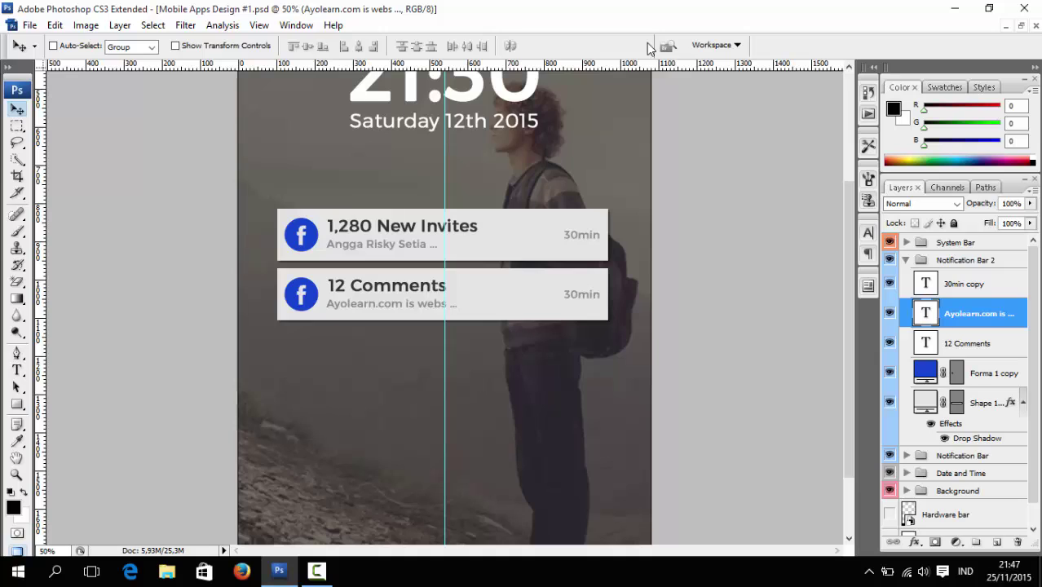
- Change the second card's timestamp from 30min to 1hr
{"action": "key", "text": "t"}
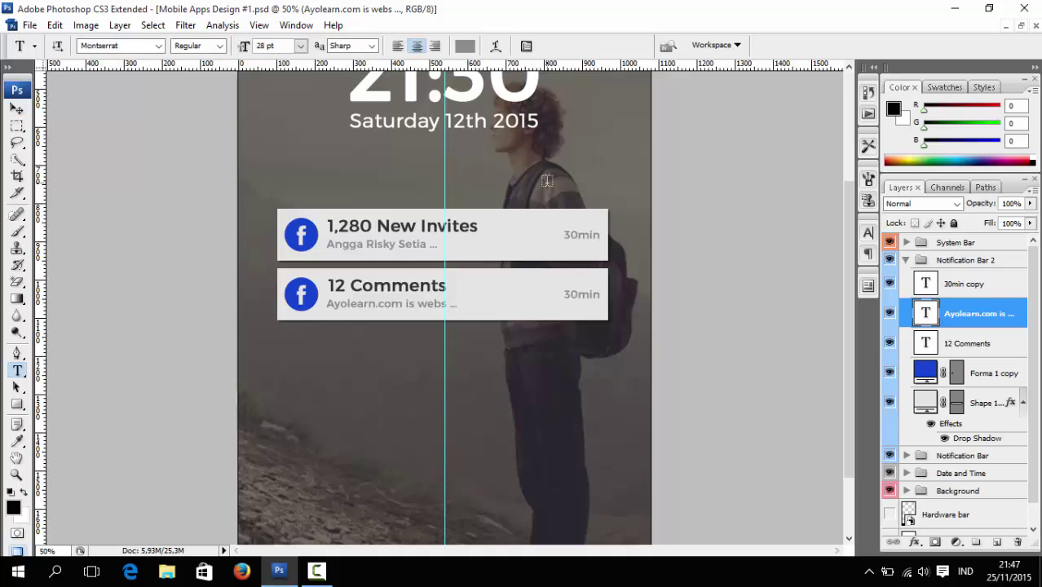
{"action": "double_click", "coordinate": [580, 294]}
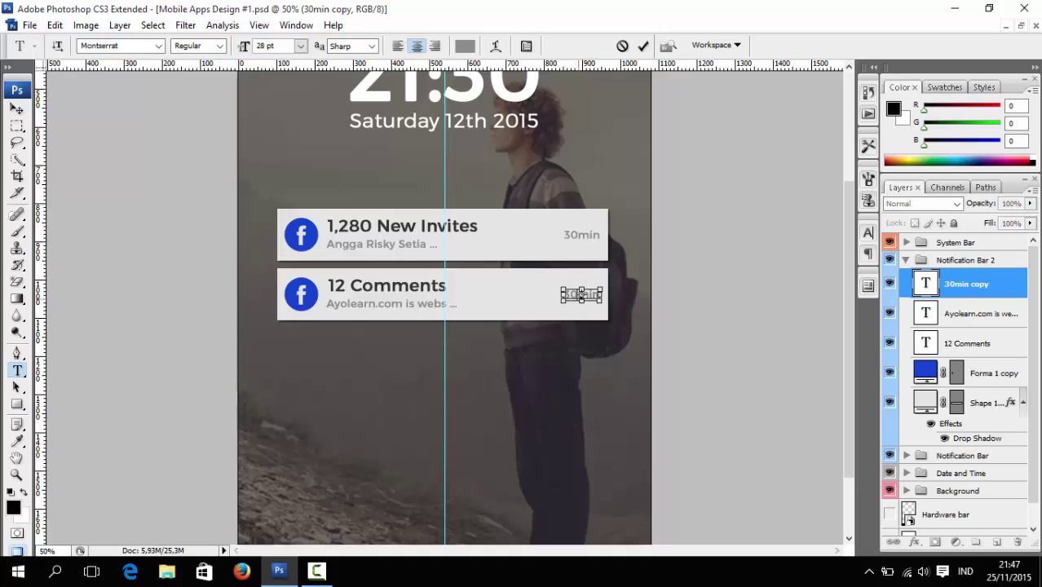
{"action": "double_click", "coordinate": [580, 294]}
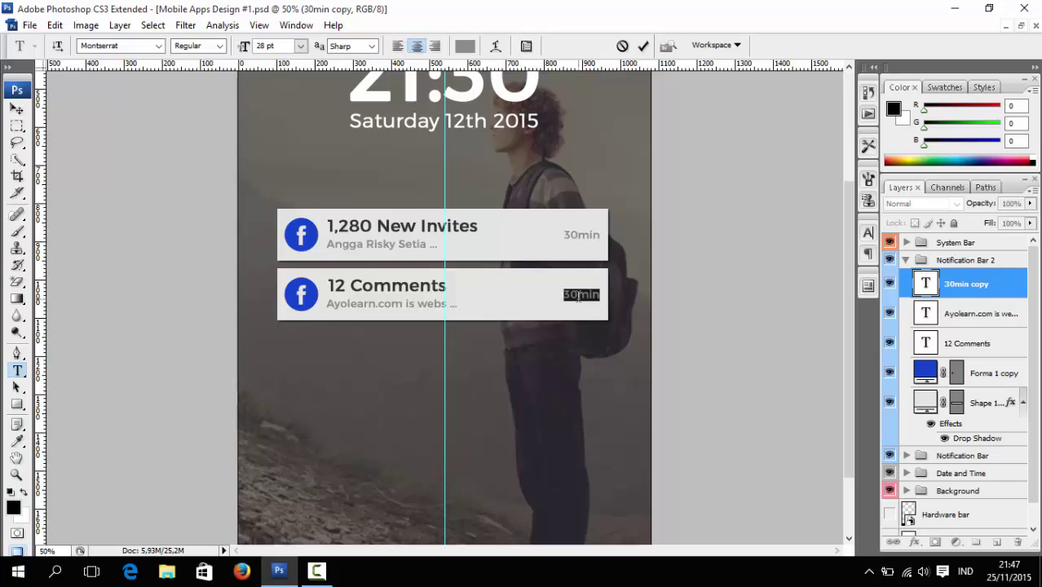
{"action": "key", "text": "BackSpace"}
{"action": "type", "text": "1hr"}
{"action": "left_click", "coordinate": [644, 45]}
{"action": "key", "text": "v"}
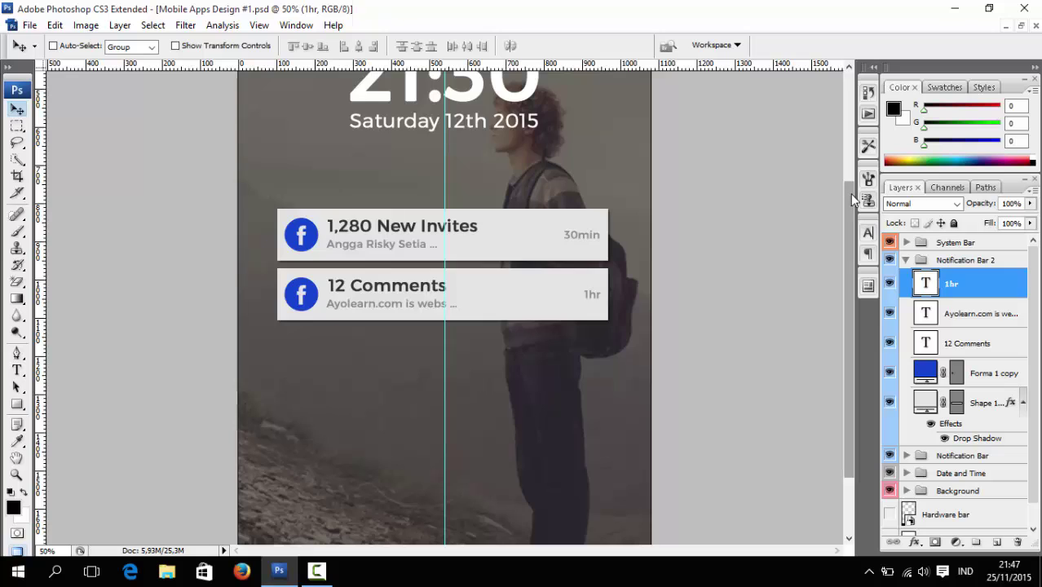
- Collapse the Notification Bar 2 group in the Layers panel and review the two stacked cards
{"action": "scroll", "coordinate": [848, 204], "scroll_direction": "down", "scroll_amount": 1}
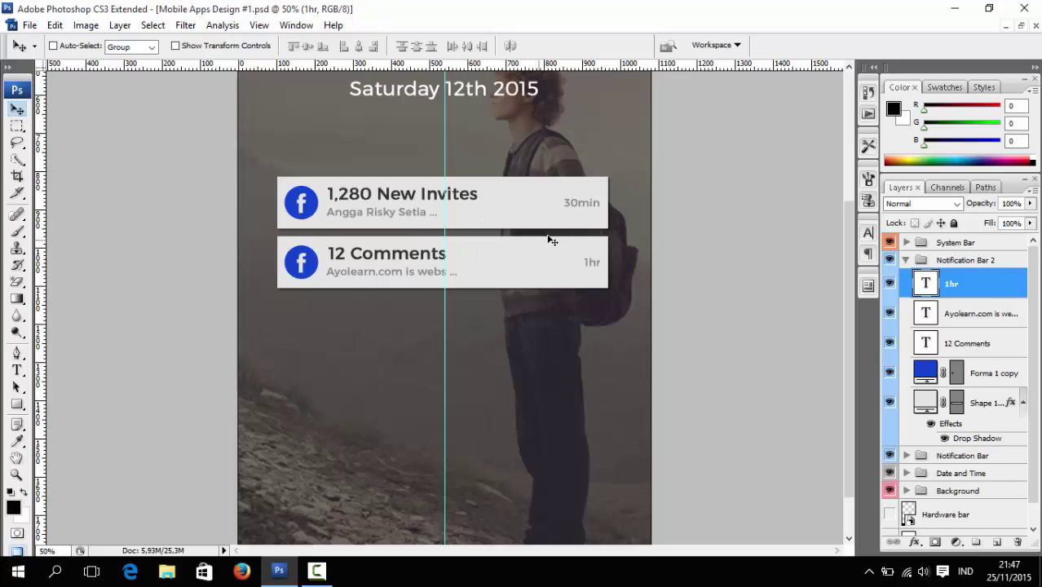
{"action": "left_click", "coordinate": [905, 259]}
{"action": "left_click_drag", "start_coordinate": [846, 220], "coordinate": [846, 254]}
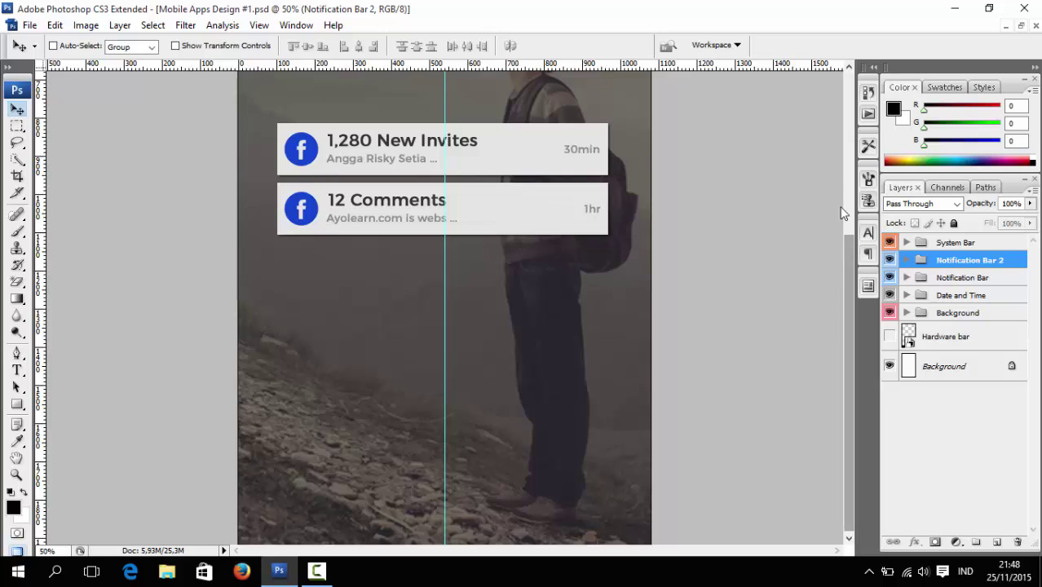
{"action": "mouse_move", "coordinate": [841, 214]}
{"action": "left_mouse_down"}
{"action": "mouse_move", "coordinate": [830, 89]}
{"action": "mouse_move", "coordinate": [839, 312]}
{"action": "left_mouse_up"}
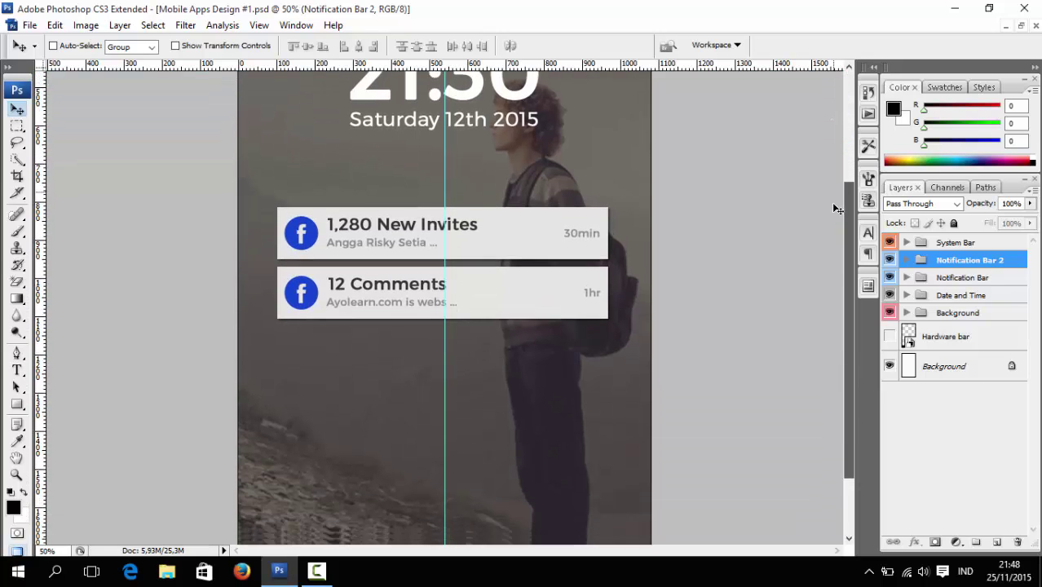
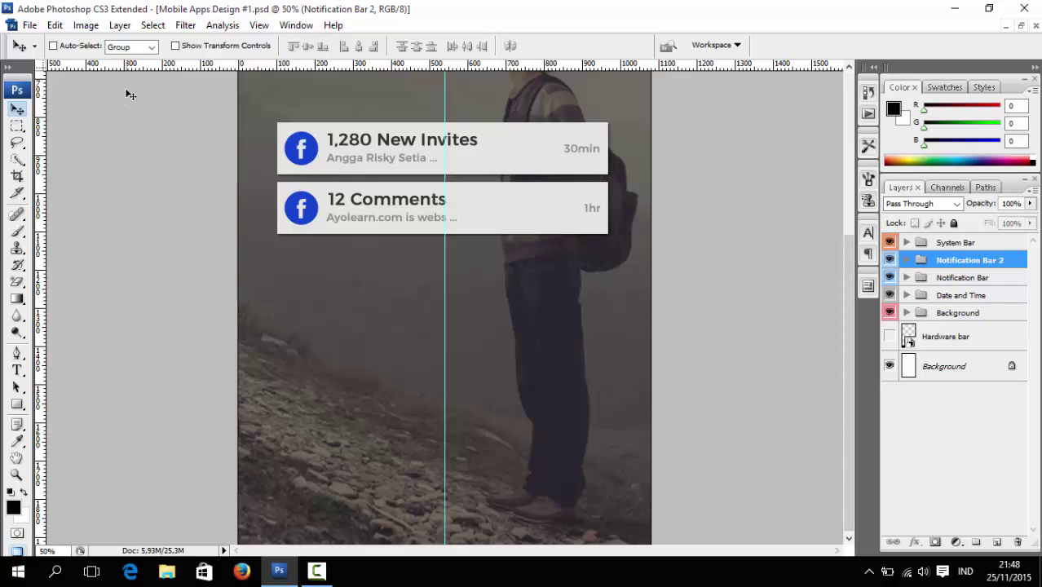
- Open the locked59.psd padlock file
{"action": "left_click", "coordinate": [30, 26]}
{"action": "left_click", "coordinate": [24, 56]}
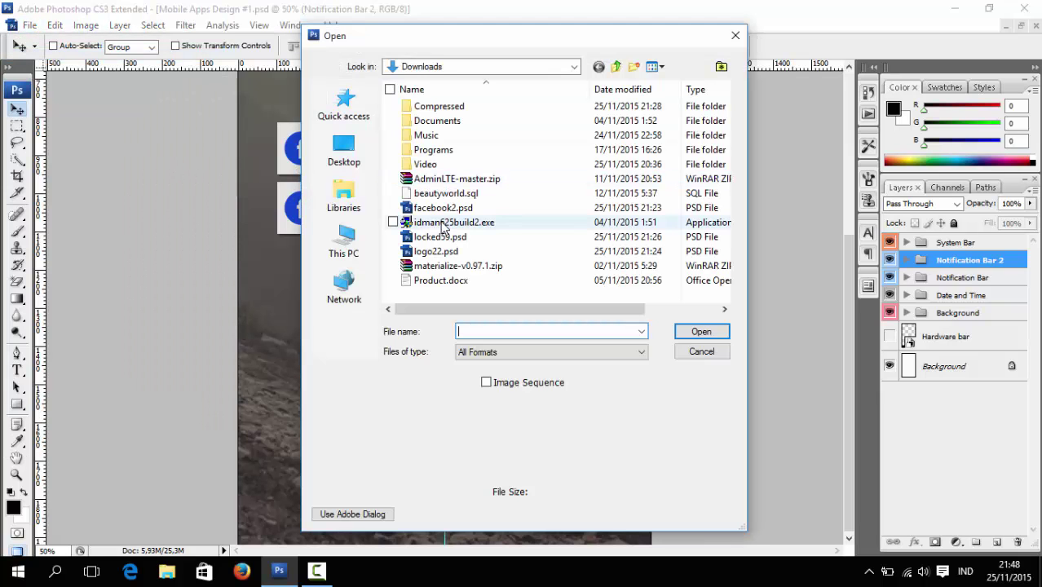
{"action": "left_click", "coordinate": [439, 236]}
{"action": "key", "text": "Down"}
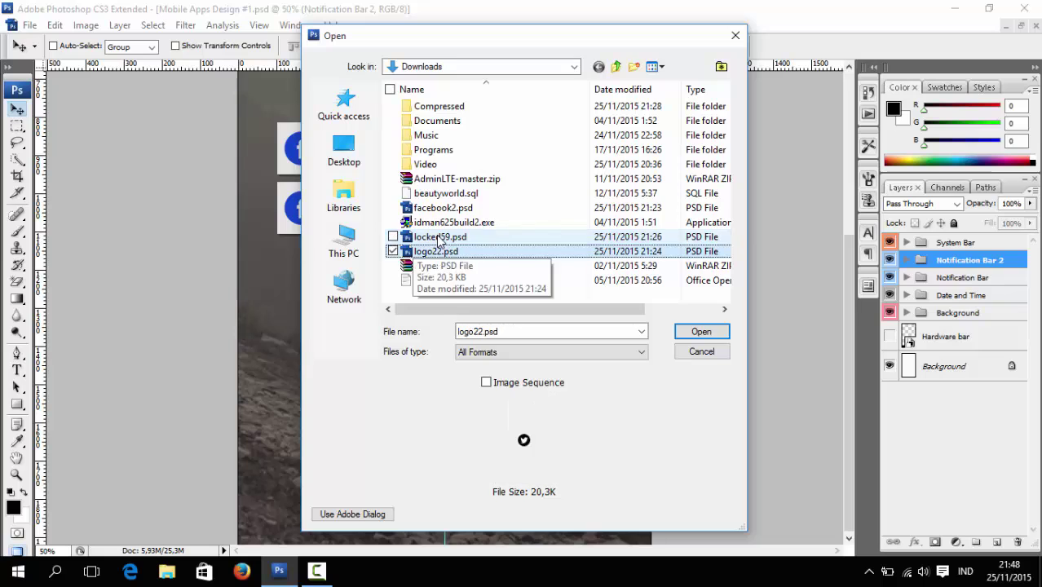
{"action": "double_click", "coordinate": [438, 237]}
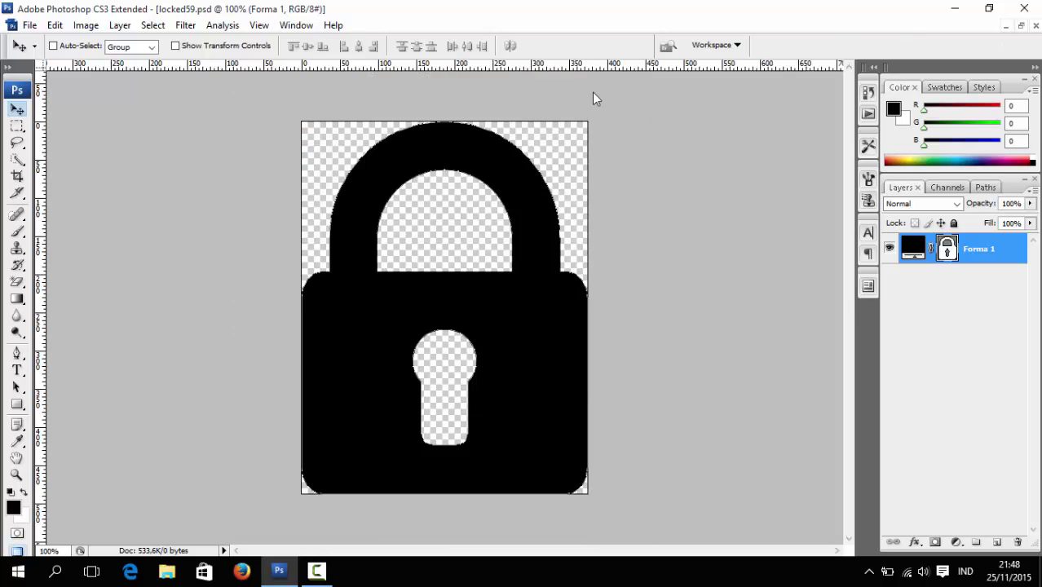
- Copy the padlock shape into Mobile Apps Design and move it below the notification cards
{"action": "key", "text": "ctrl+F5"}
{"action": "left_click_drag", "start_coordinate": [266, 98], "coordinate": [508, 99]}
{"action": "left_click", "coordinate": [159, 225]}
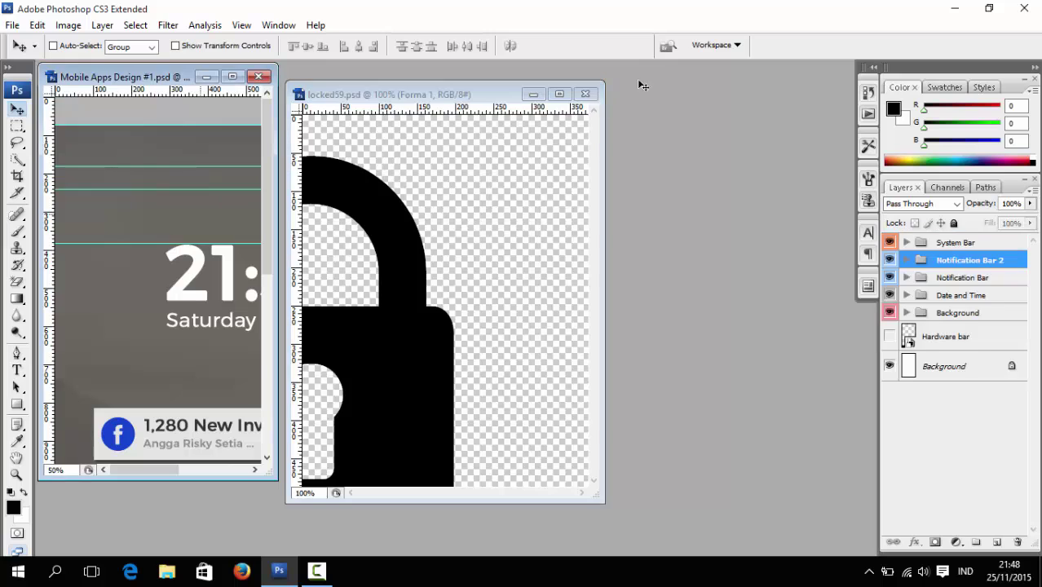
{"action": "left_click", "coordinate": [585, 93]}
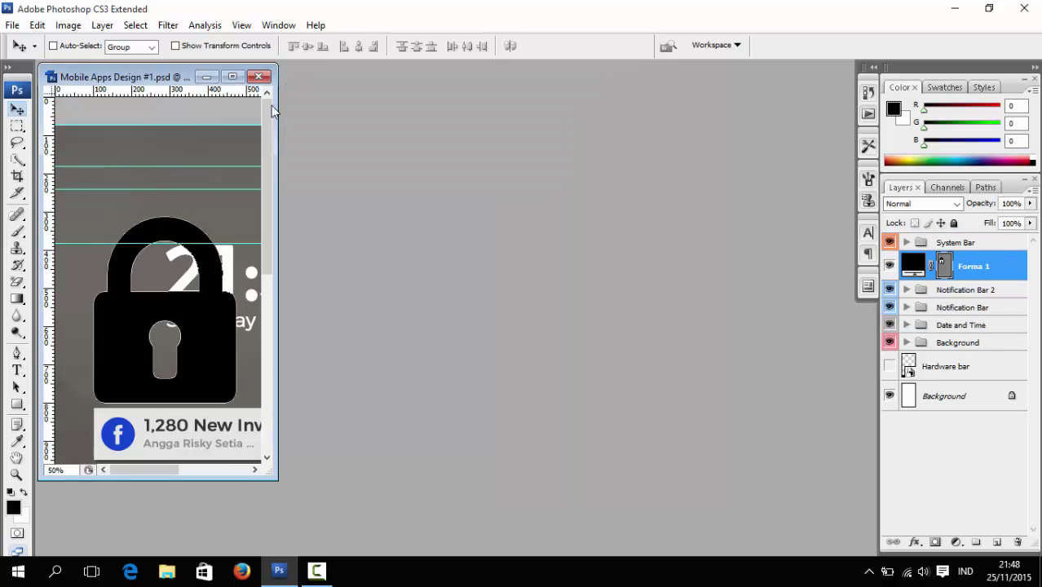
{"action": "left_click", "coordinate": [233, 78]}
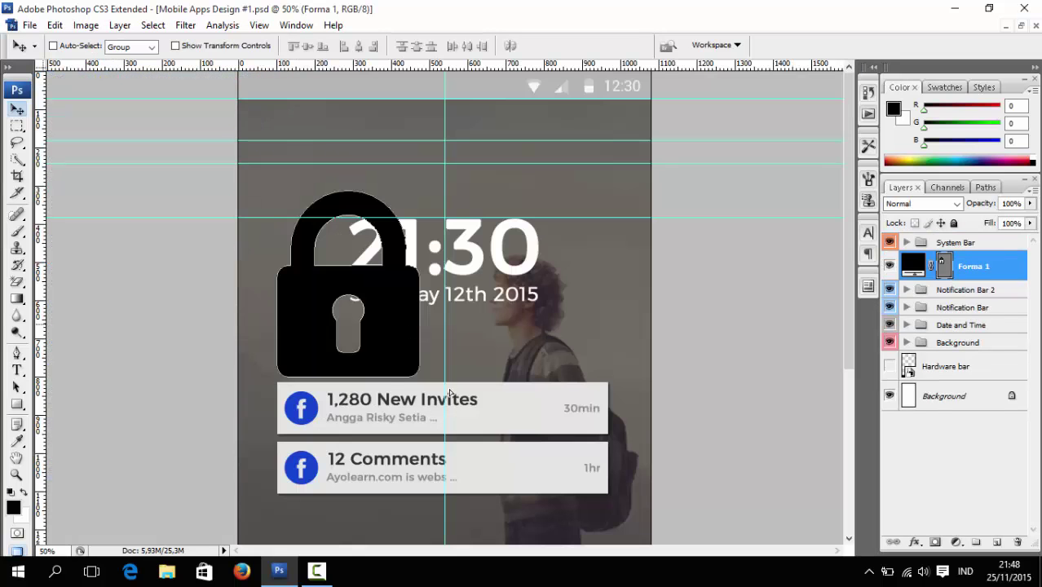
{"action": "left_click_drag", "start_coordinate": [449, 393], "coordinate": [539, 486]}
{"action": "left_click_drag", "start_coordinate": [846, 168], "coordinate": [860, 363]}
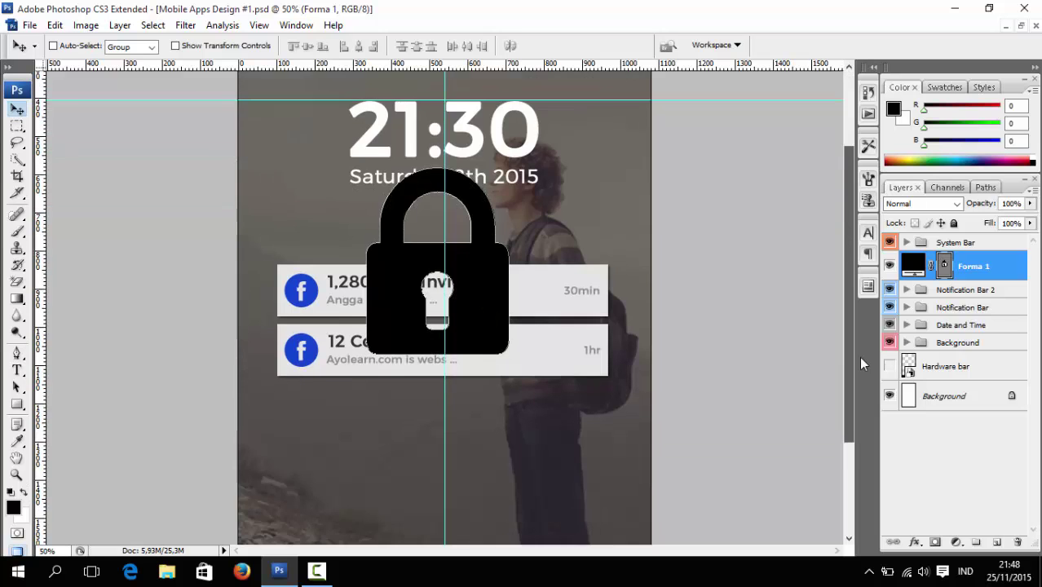
{"action": "left_click_drag", "start_coordinate": [488, 181], "coordinate": [496, 482]}
- Free-transform the padlock down to about 16% of its size
{"action": "key", "text": "ctrl+t"}
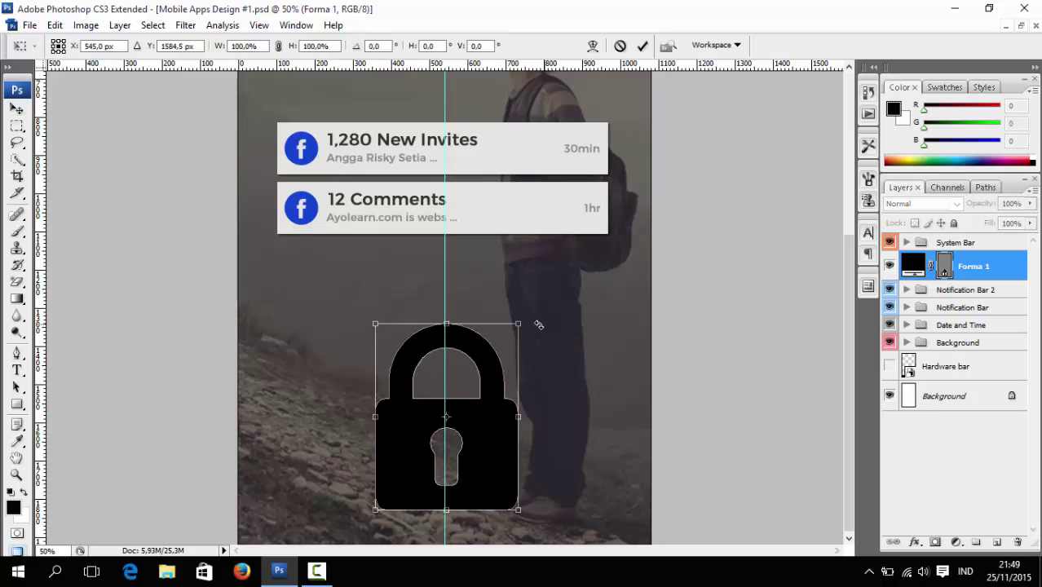
{"action": "left_click_drag", "start_coordinate": [525, 320], "coordinate": [432, 488]}
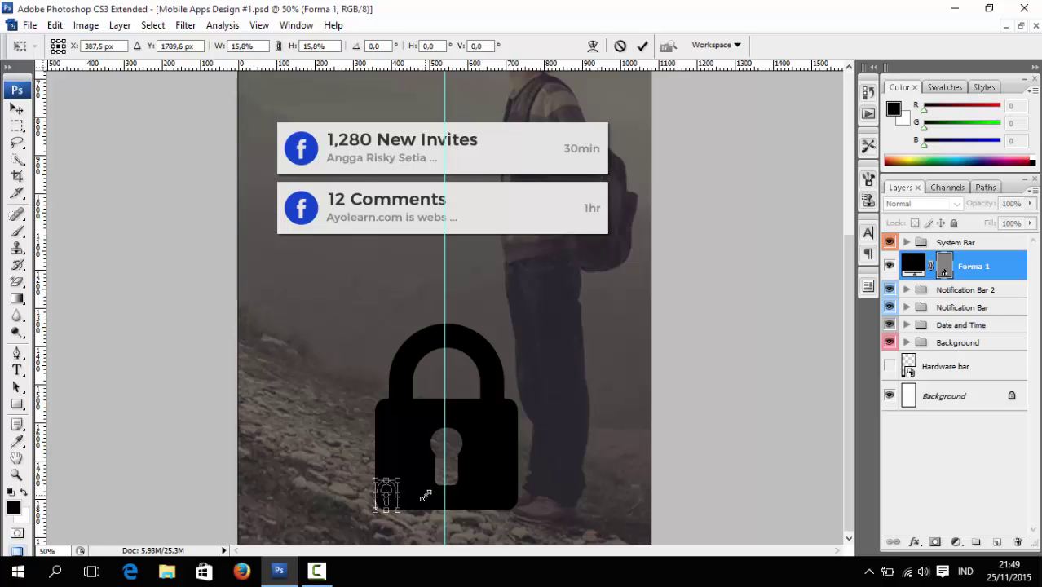
{"action": "left_click_drag", "start_coordinate": [432, 488], "coordinate": [425, 496]}
{"action": "key", "text": "Return"}
- Nudge the small padlock onto the centre guide near the bottom of the screen
{"action": "key", "text": "shift+Down"}
{"action": "key", "text": "shift+Down"}
{"action": "key", "text": "shift+Down"}
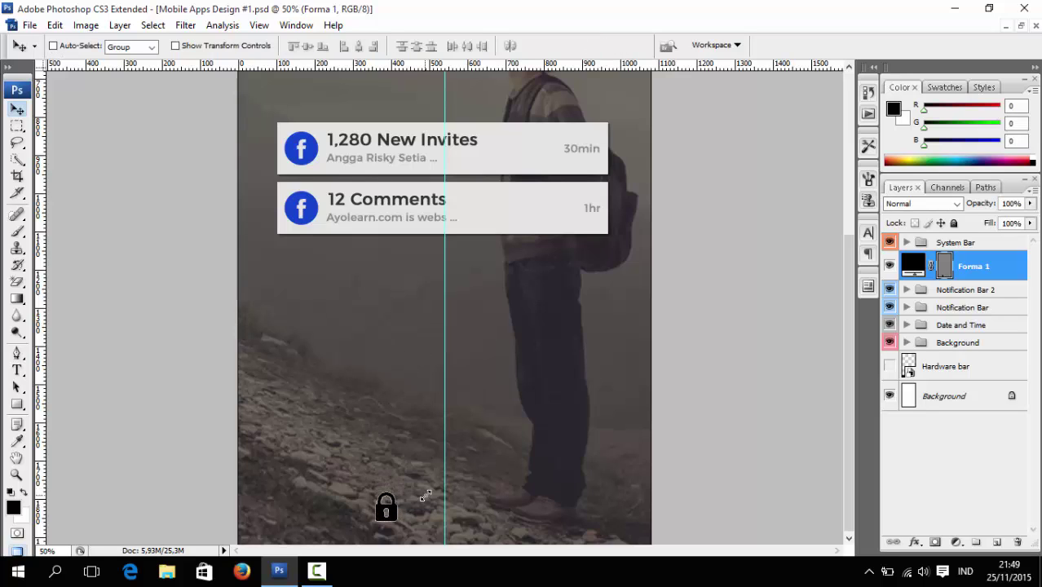
{"action": "key", "text": "shift+Down"}
{"action": "key", "text": "shift+Down"}
{"action": "key", "text": "shift+Right"}
{"action": "key", "text": "shift+Right"}
{"action": "key", "text": "shift+Right"}
{"action": "key", "text": "shift+Right"}
{"action": "key", "text": "shift+Right"}
{"action": "key", "text": "shift+Right"}
{"action": "key", "text": "shift+Right"}
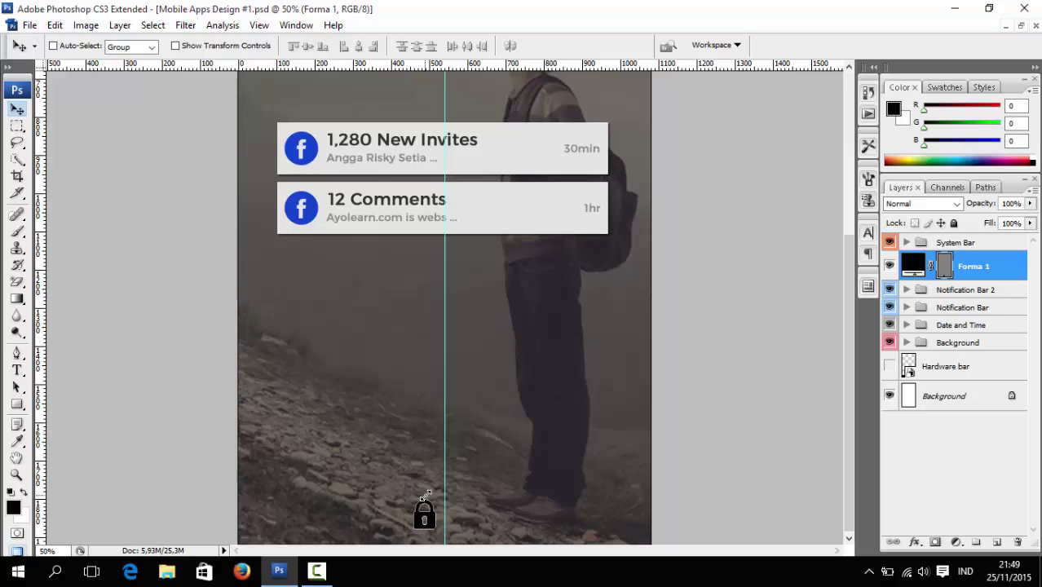
{"action": "key", "text": "shift+Right"}
{"action": "key", "text": "shift+Right"}
{"action": "key", "text": "shift+Right"}
{"action": "key", "text": "shift+Right"}
{"action": "key", "text": "Right"}
{"action": "key", "text": "Right"}
{"action": "key", "text": "Right"}
{"action": "key", "text": "Right"}
{"action": "key", "text": "Right"}
{"action": "key", "text": "Right"}
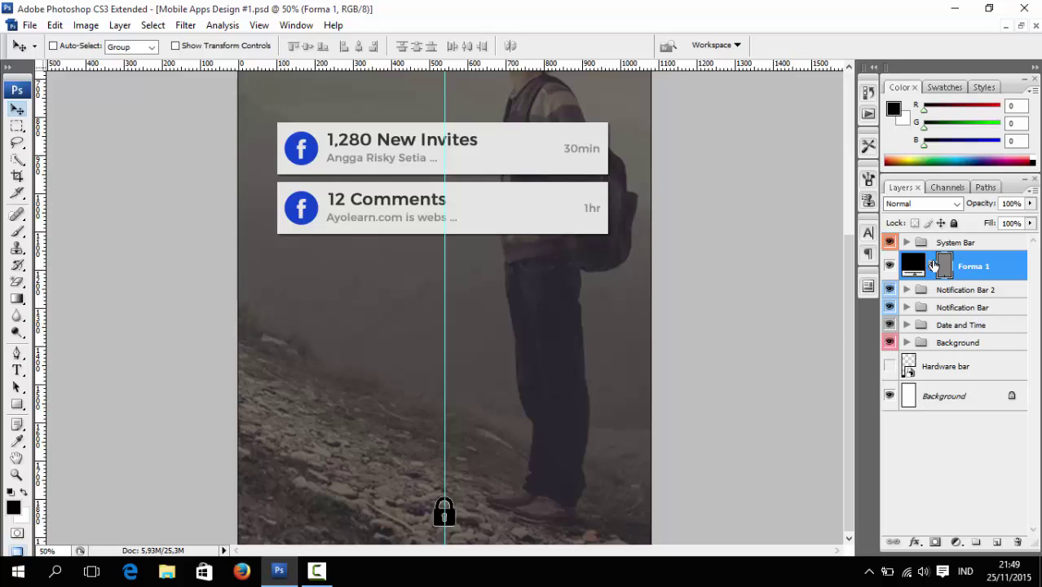
{"action": "key", "text": "shift+Up"}
{"action": "key", "text": "shift+Up"}
{"action": "key", "text": "shift+Up"}
{"action": "key", "text": "shift+Up"}
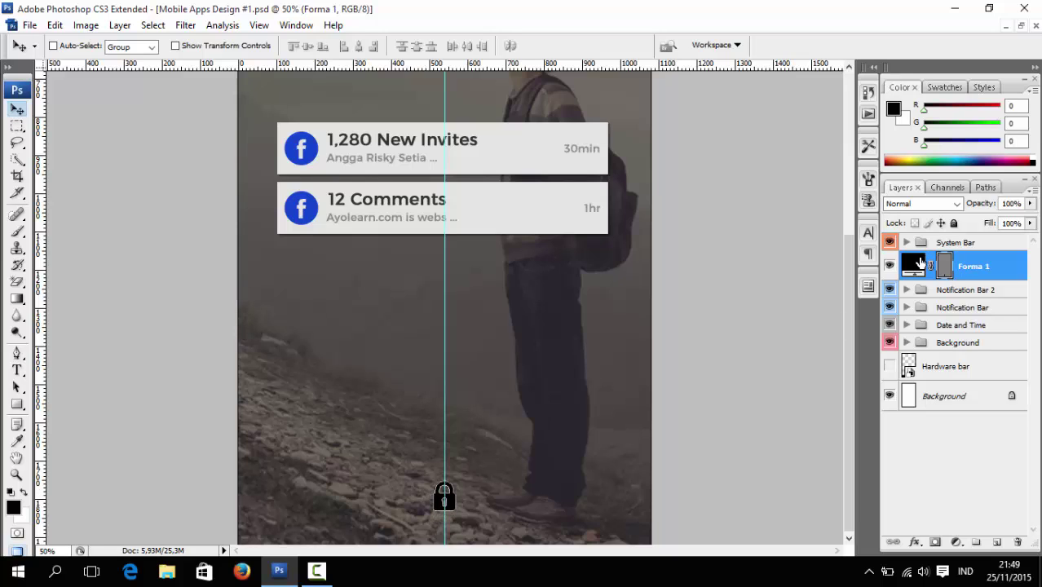
- Change the Forma 1 padlock fill to light grey #b7b7b7
{"action": "double_click", "coordinate": [918, 260]}
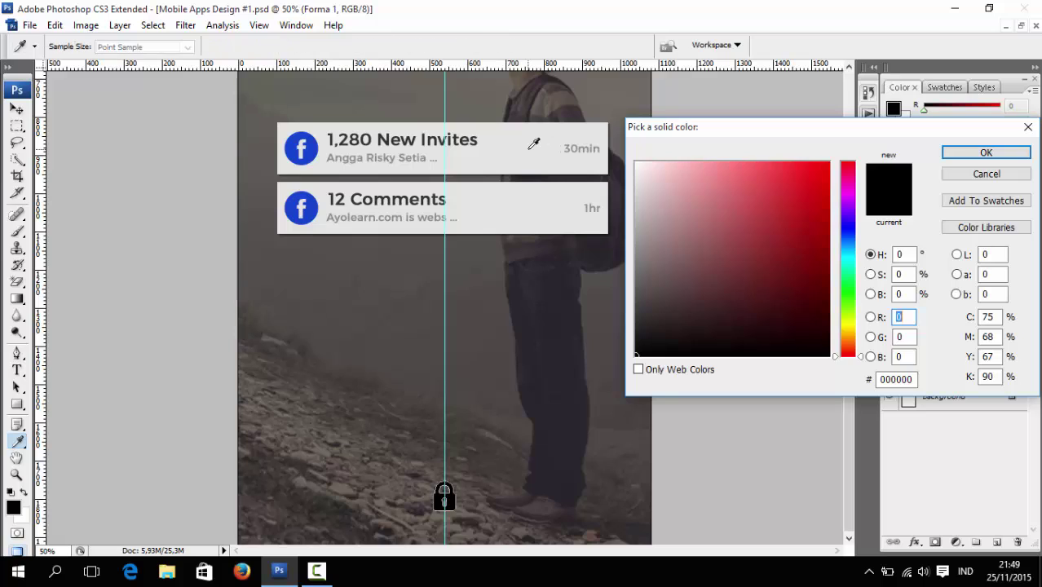
{"action": "left_click", "coordinate": [533, 144]}
{"action": "left_click", "coordinate": [636, 208]}
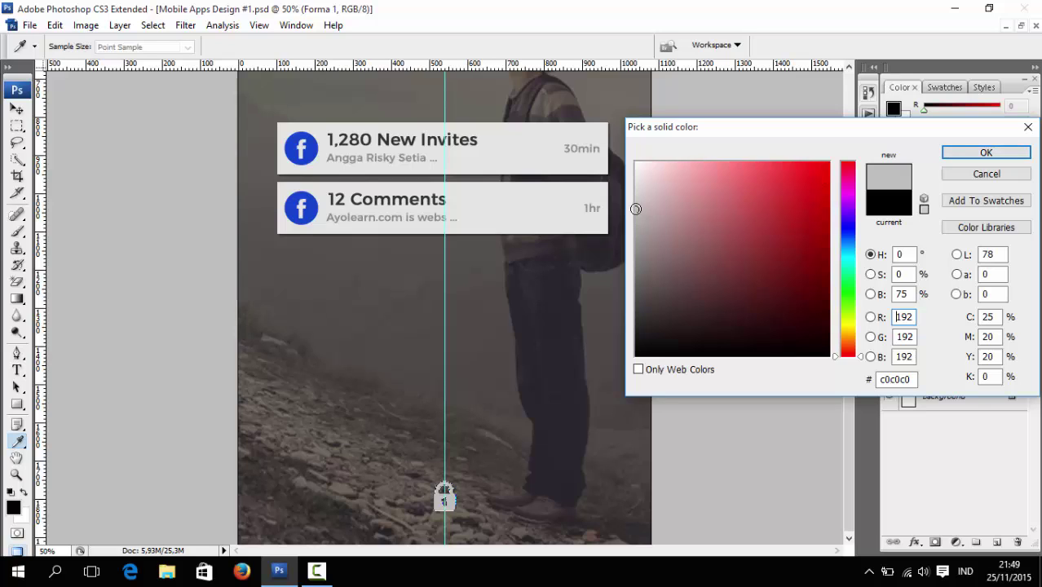
{"action": "left_click_drag", "start_coordinate": [636, 210], "coordinate": [633, 216]}
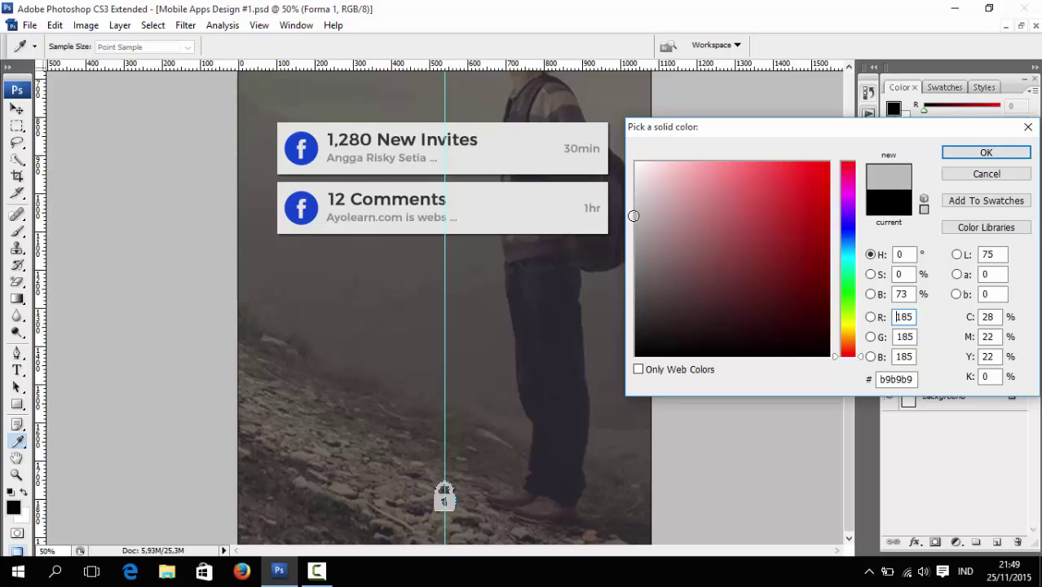
{"action": "left_click", "coordinate": [950, 153]}
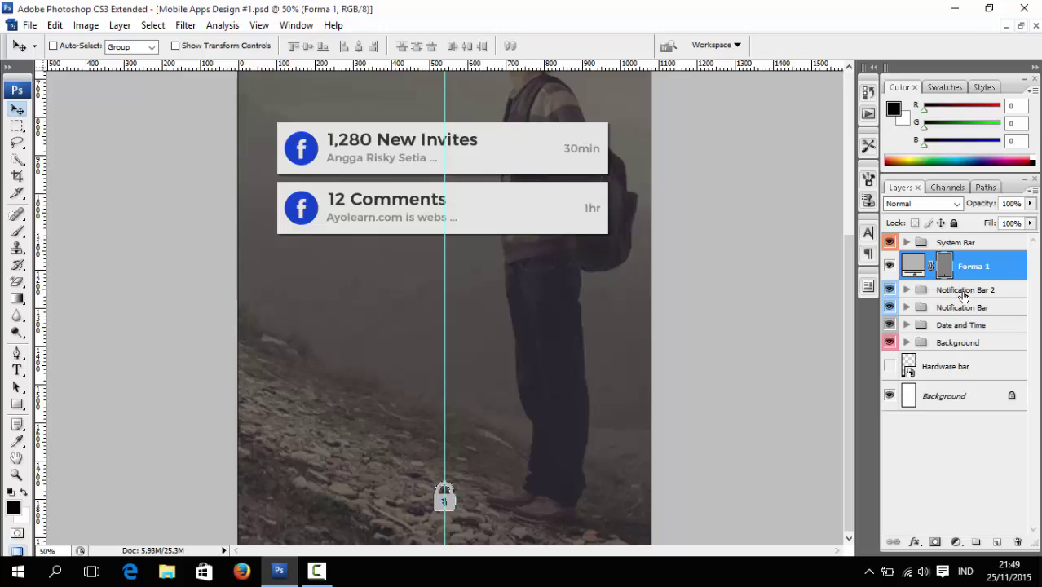
- Group the padlock layer Forma 1 into a new group named 'Menus'
{"action": "left_click", "coordinate": [964, 291]}
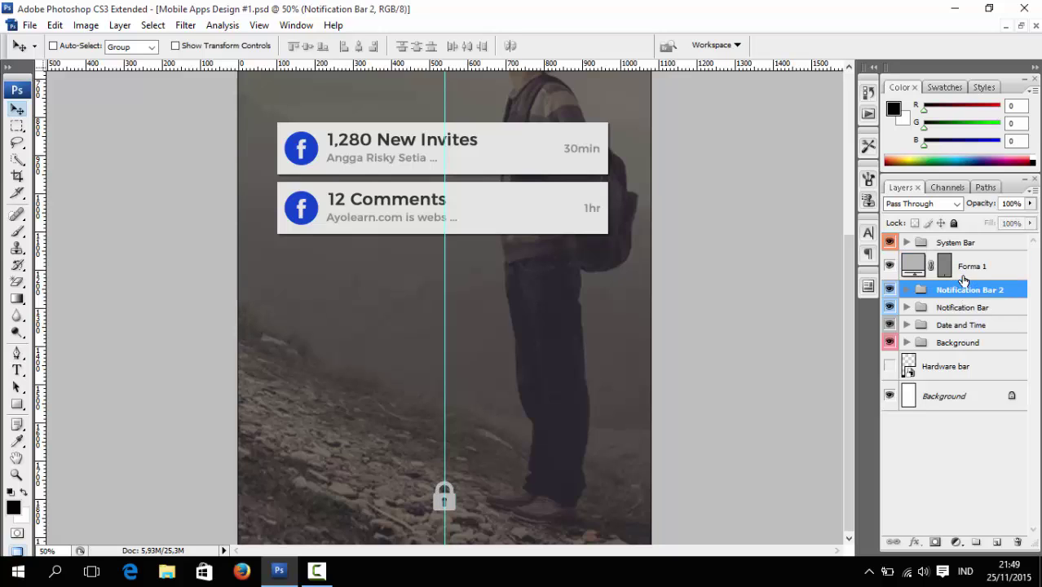
{"action": "left_click", "coordinate": [976, 274]}
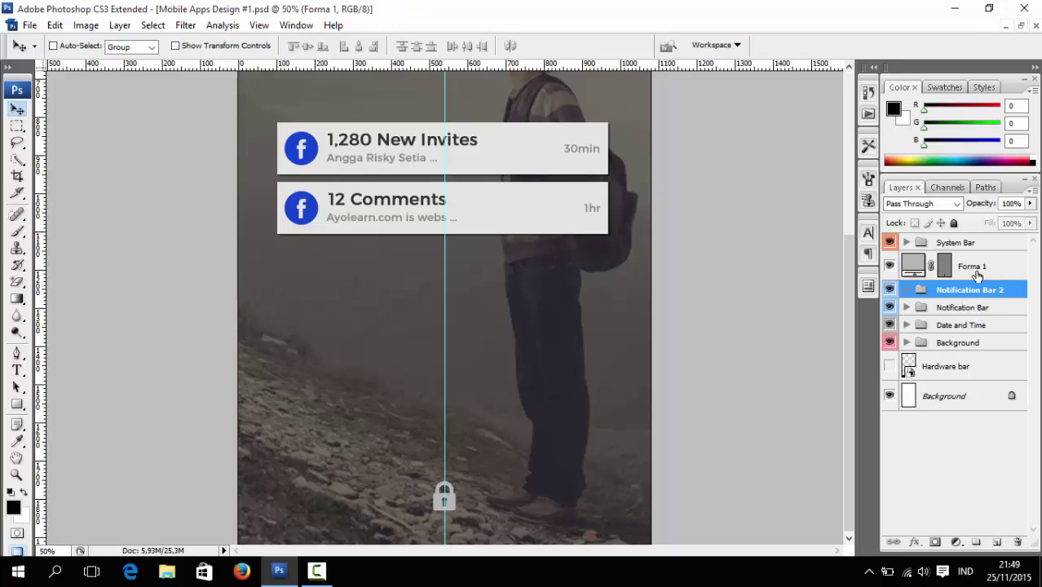
{"action": "key", "text": "ctrl+g"}
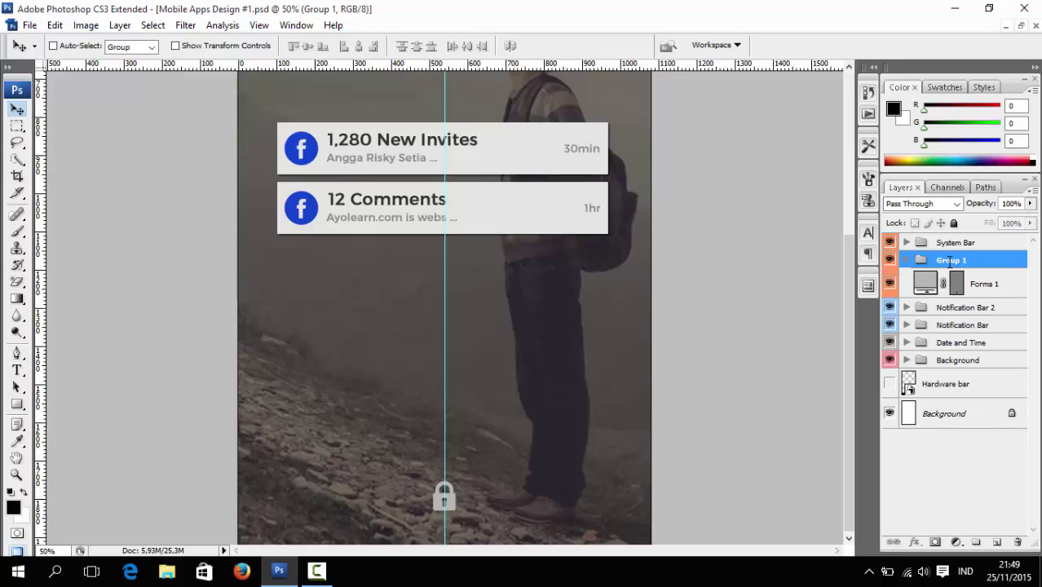
{"action": "double_click", "coordinate": [950, 260]}
{"action": "type", "text": "Menus"}
{"action": "key", "text": "Return"}
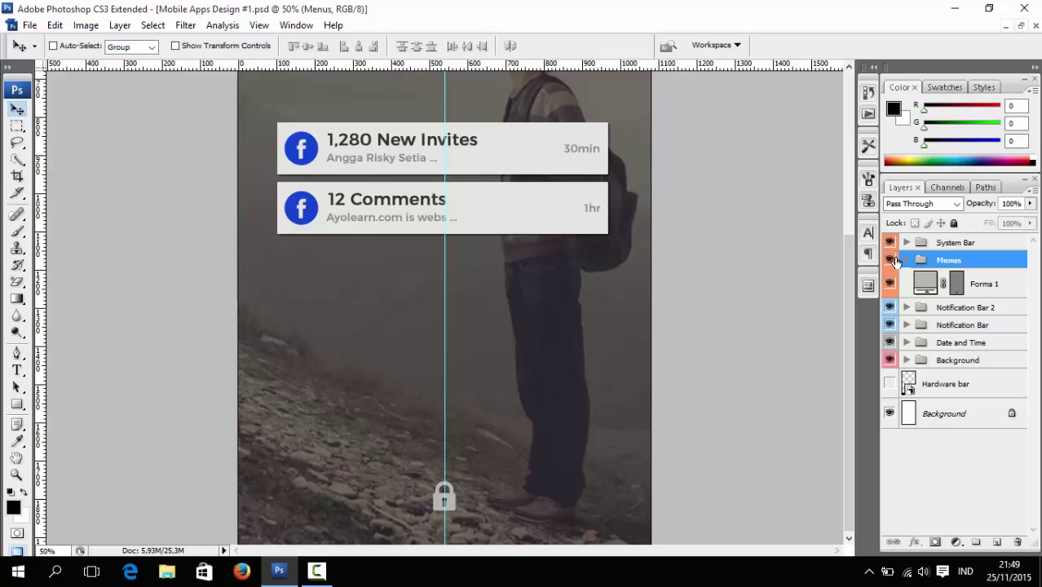
- Label the Menus group yellow, keep Notification Bar 2 blue, and expand Menus
{"action": "right_click", "coordinate": [893, 260]}
{"action": "left_click", "coordinate": [906, 357]}
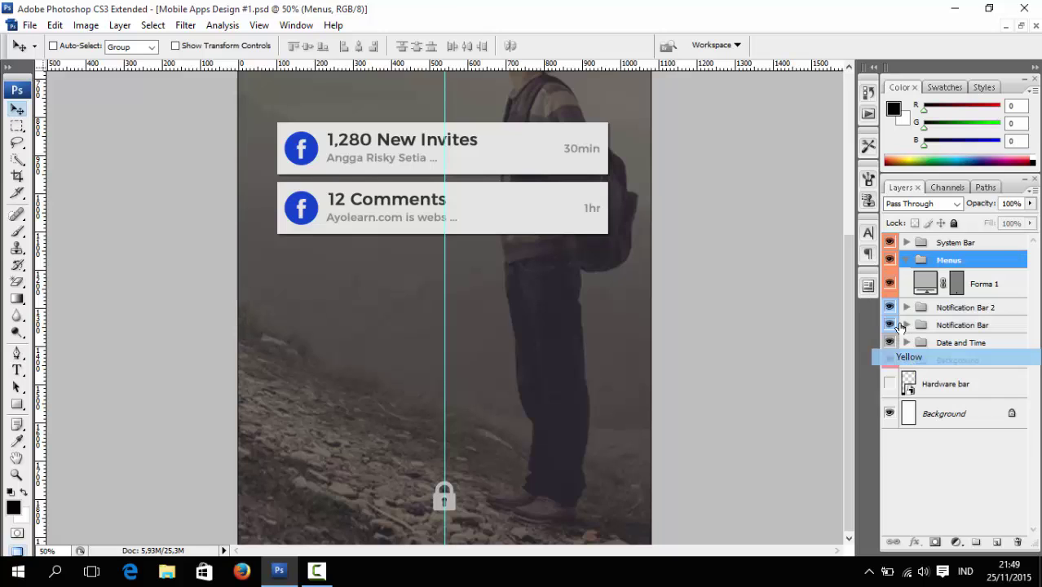
{"action": "right_click", "coordinate": [892, 309]}
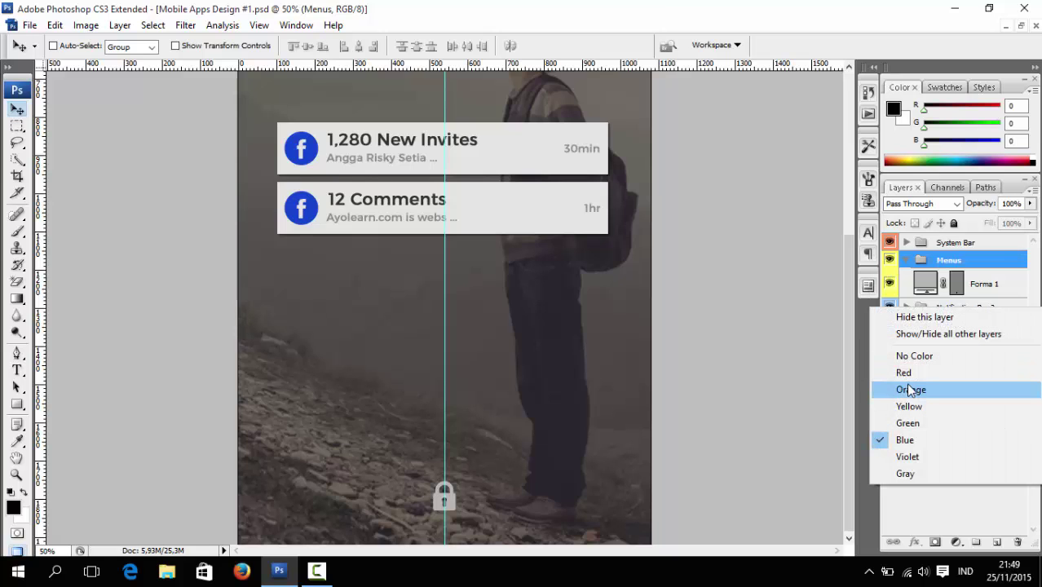
{"action": "left_click", "coordinate": [907, 262]}
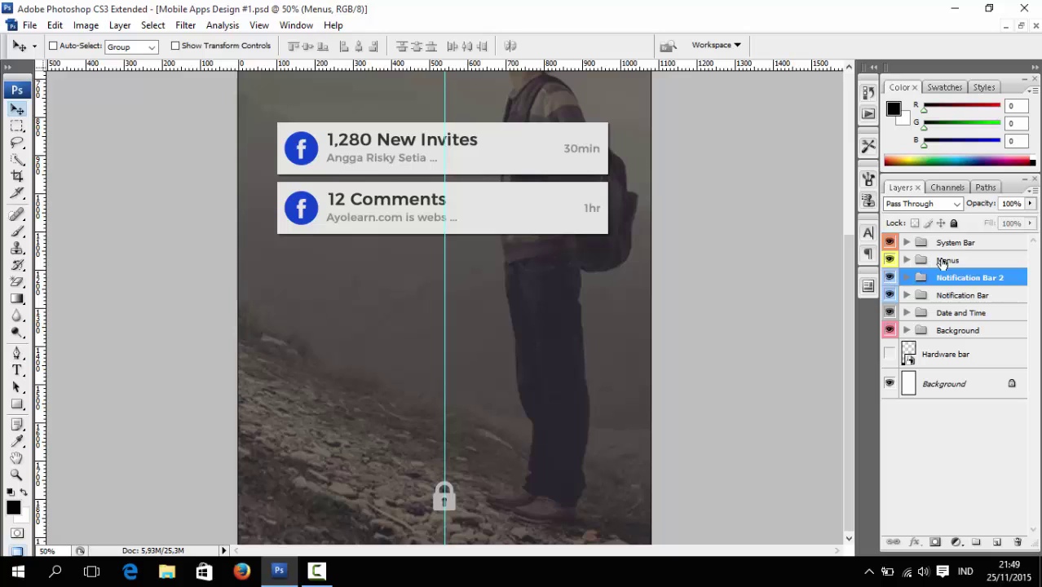
{"action": "left_click", "coordinate": [947, 260]}
{"action": "left_click", "coordinate": [906, 260]}
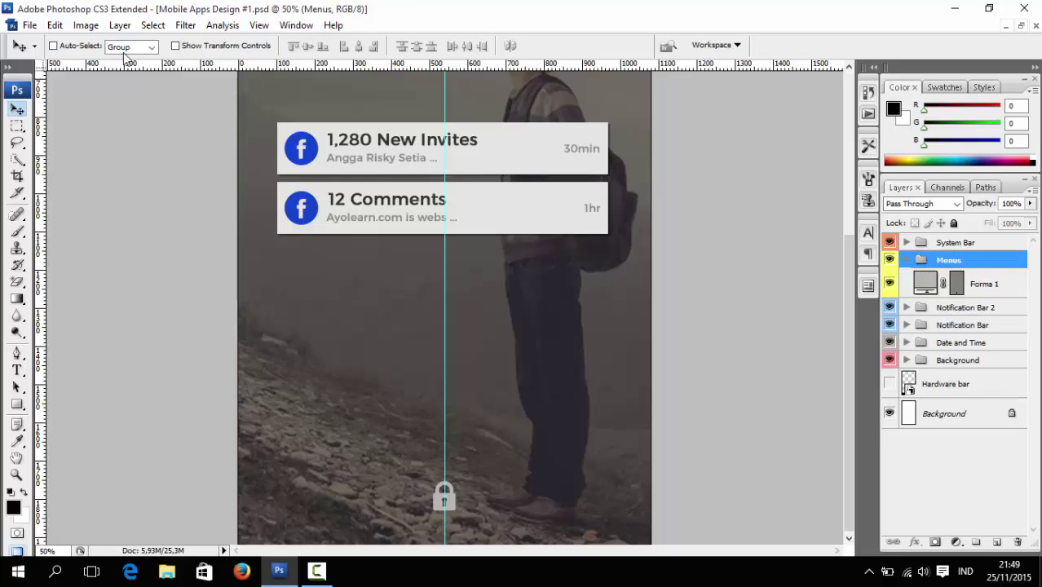
{"action": "left_click", "coordinate": [30, 25]}
{"action": "left_click", "coordinate": [32, 56]}
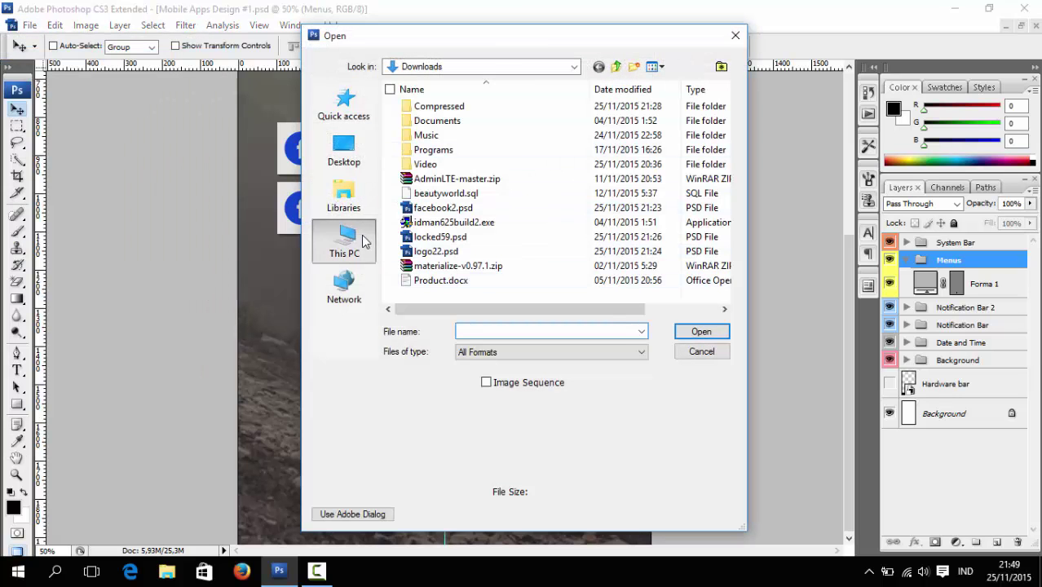
- Open camera59.psd from Master (D:) > Portfolio > Semua Bahan > flaticon
{"action": "left_click", "coordinate": [364, 241]}
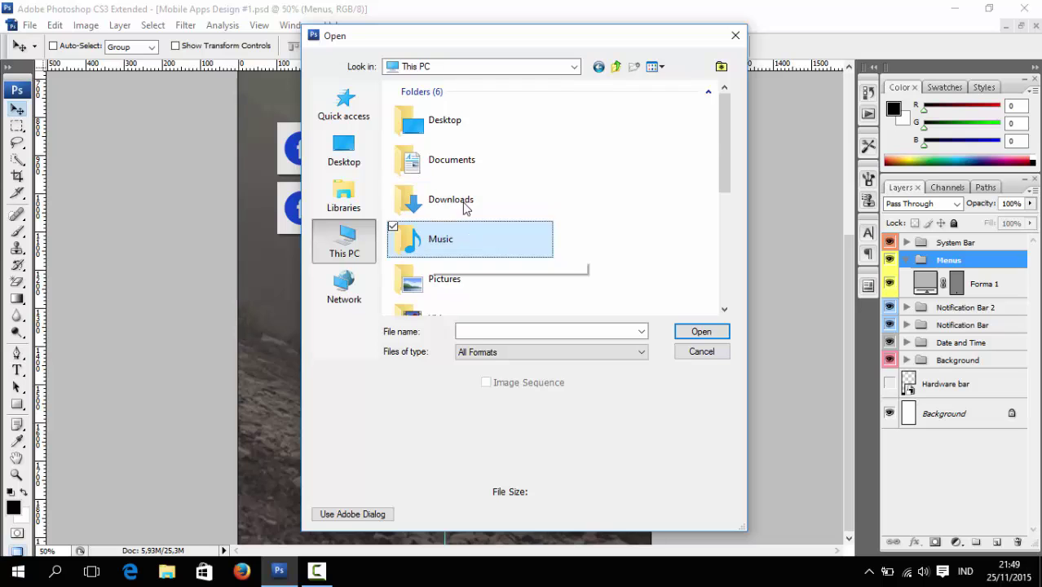
{"action": "scroll", "coordinate": [465, 209], "scroll_direction": "down", "scroll_amount": 5}
{"action": "double_click", "coordinate": [456, 151]}
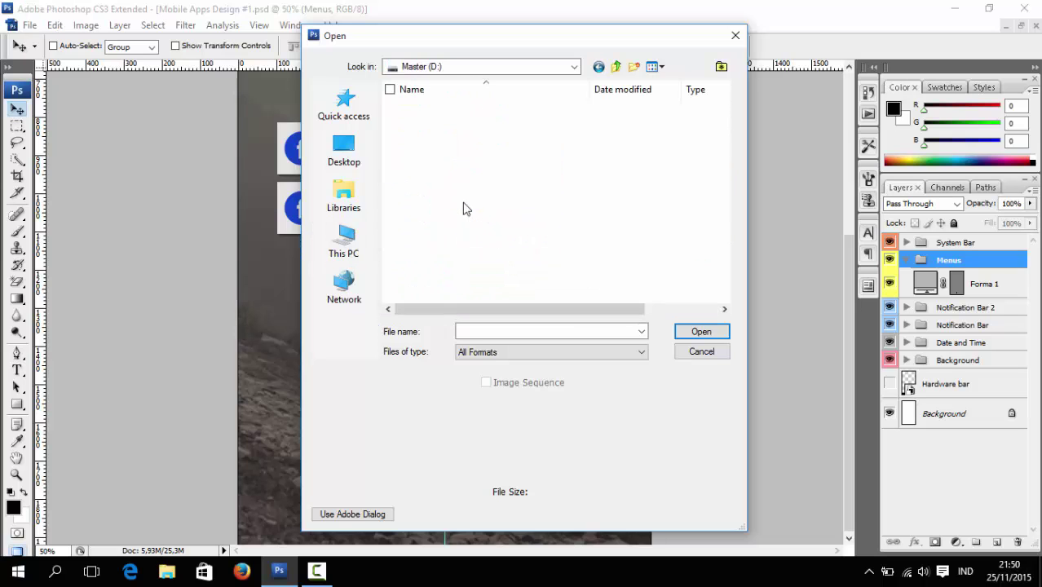
{"action": "key", "text": "Down"}
{"action": "key", "text": "Down"}
{"action": "key", "text": "Down"}
{"action": "key", "text": "Down"}
{"action": "key", "text": "Return"}
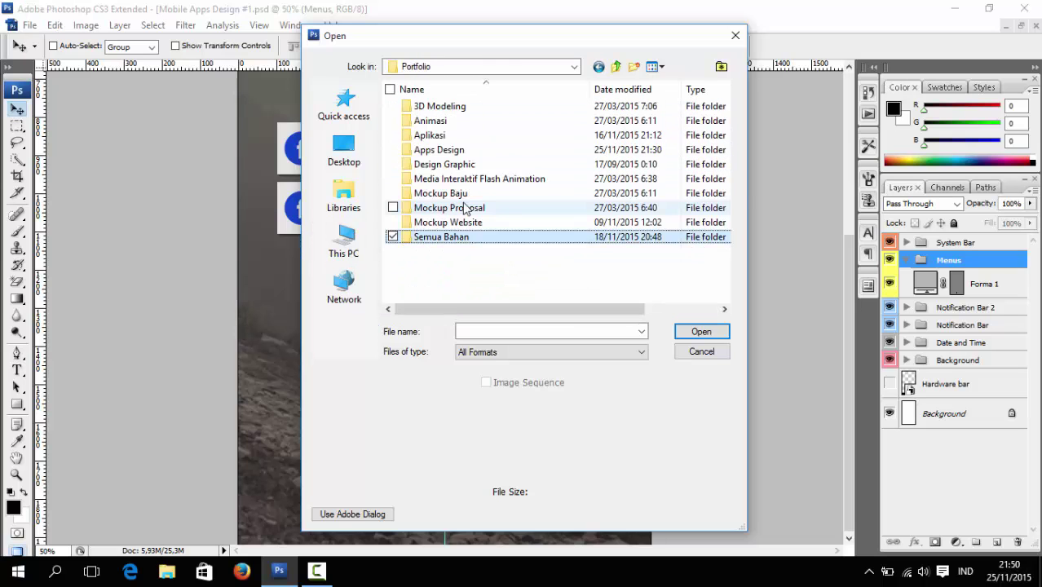
{"action": "key", "text": "Return"}
{"action": "key", "text": "Down"}
{"action": "key", "text": "Down"}
{"action": "key", "text": "Return"}
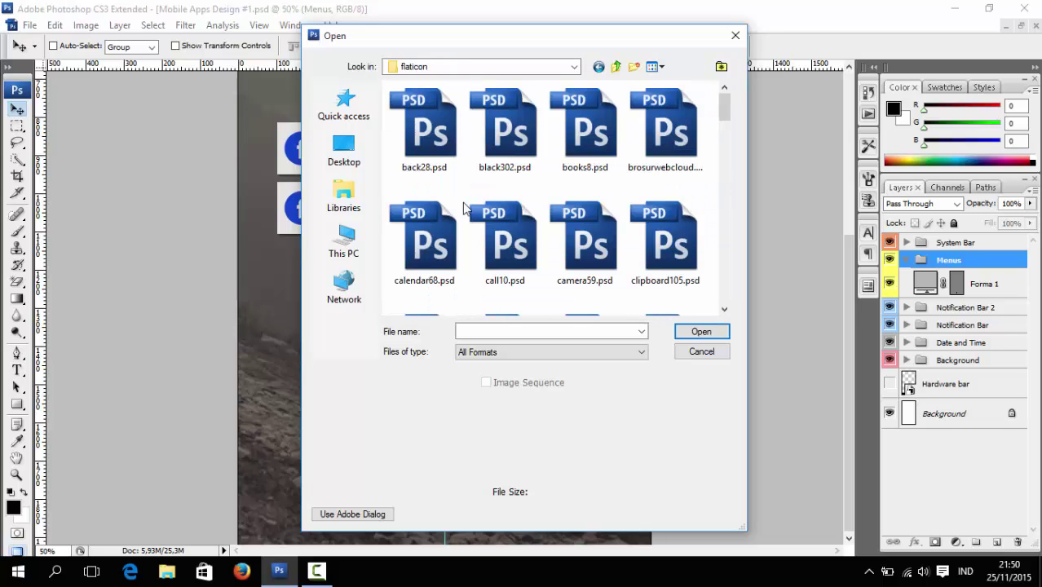
{"action": "key", "text": "Down"}
{"action": "key", "text": "Right"}
{"action": "key", "text": "Right"}
{"action": "key", "text": "Right"}
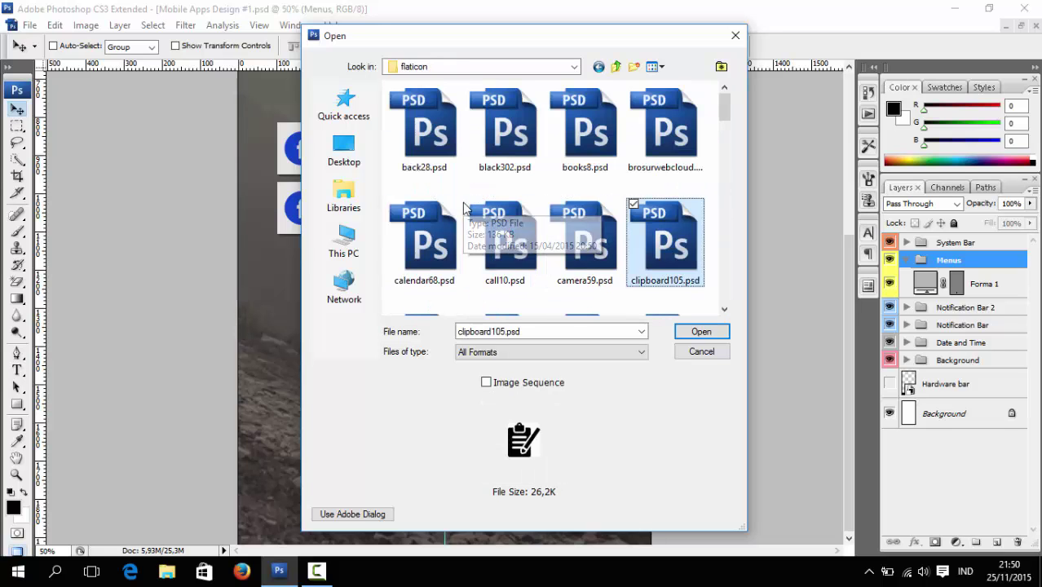
{"action": "key", "text": "Left"}
{"action": "key", "text": "Return"}
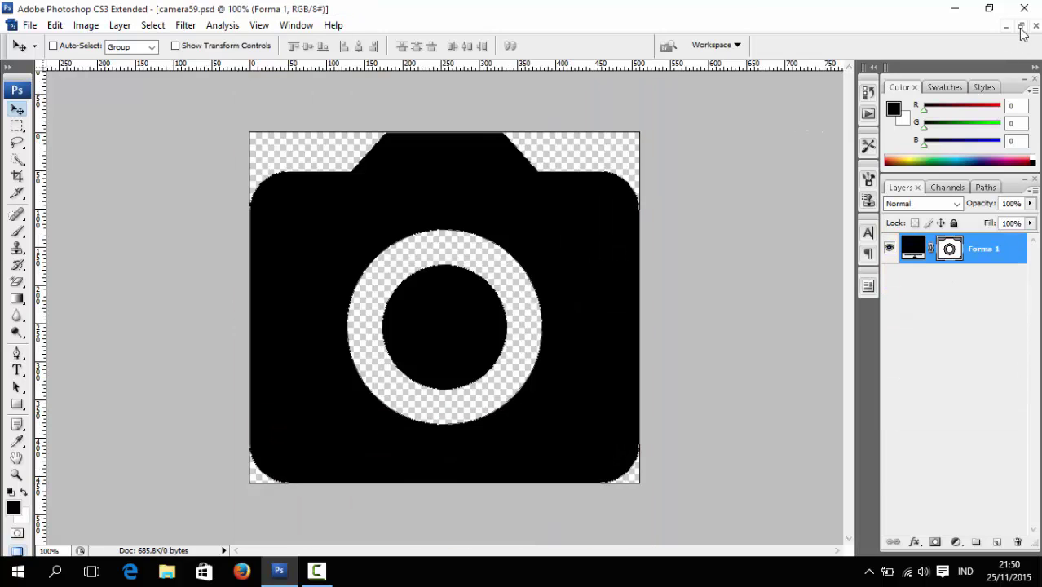
- Copy the camera shape from camera59.psd into the mockup and close camera59
{"action": "left_click", "coordinate": [1021, 26]}
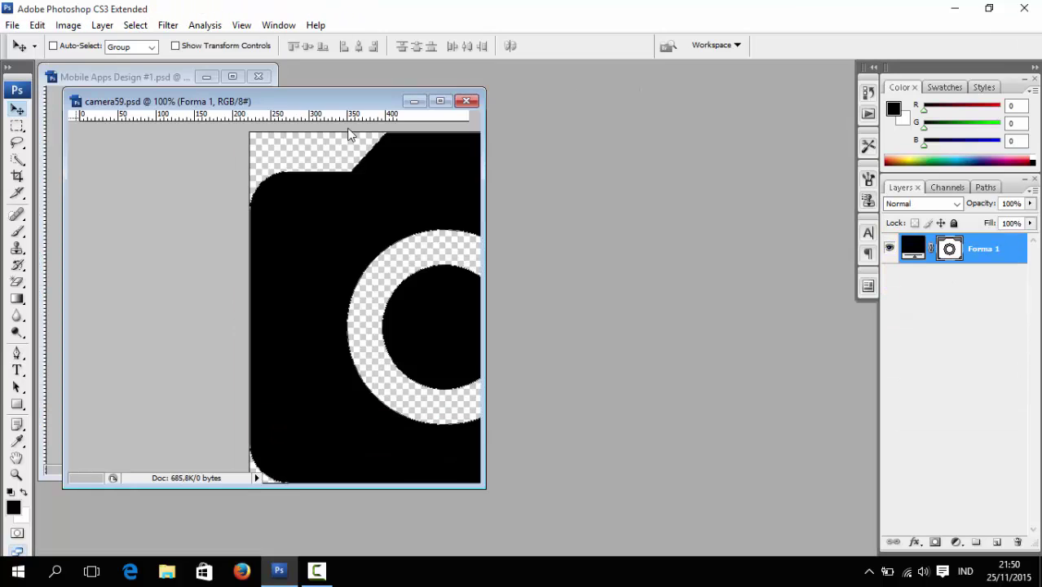
{"action": "left_click_drag", "start_coordinate": [346, 105], "coordinate": [525, 136]}
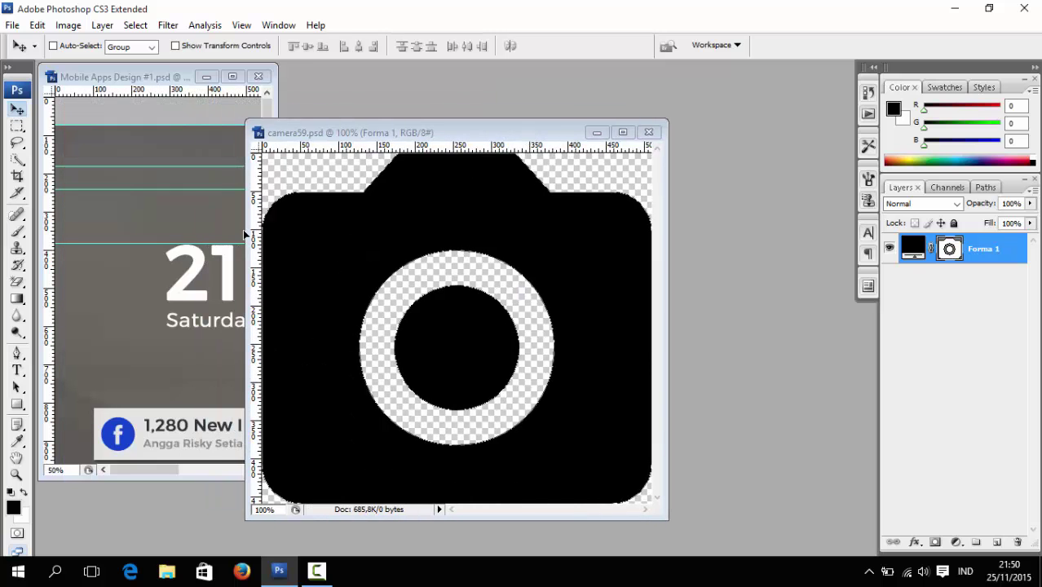
{"action": "left_click_drag", "start_coordinate": [490, 244], "coordinate": [188, 318]}
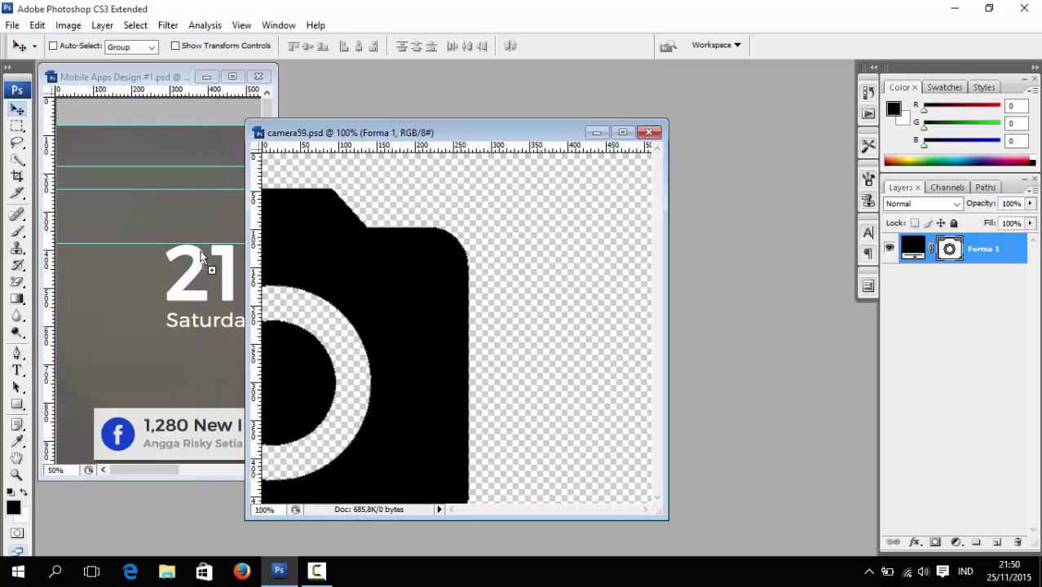
{"action": "left_click", "coordinate": [648, 133]}
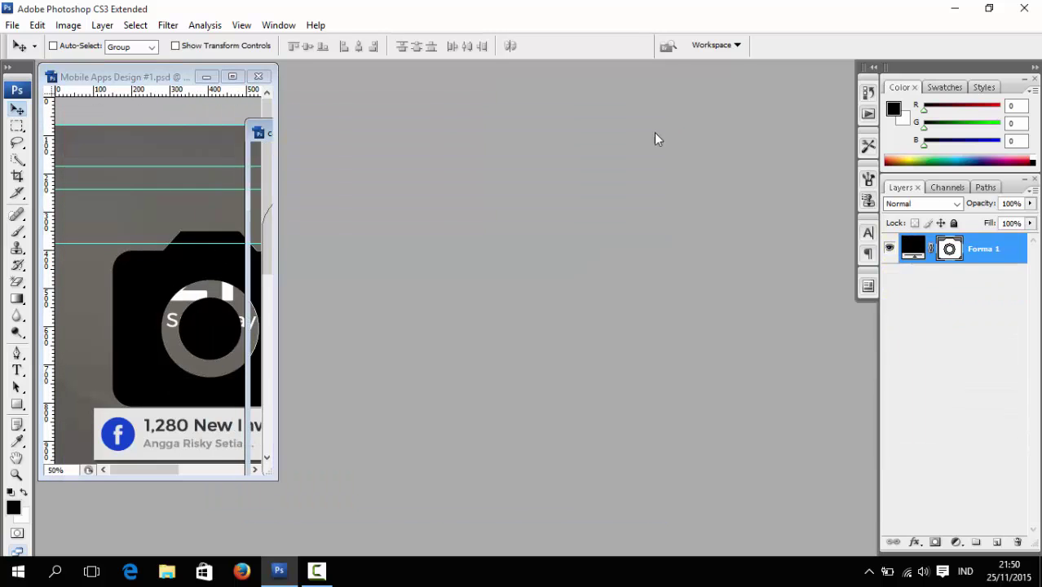
- Move the camera shape down below the notification cards
{"action": "left_click", "coordinate": [231, 76]}
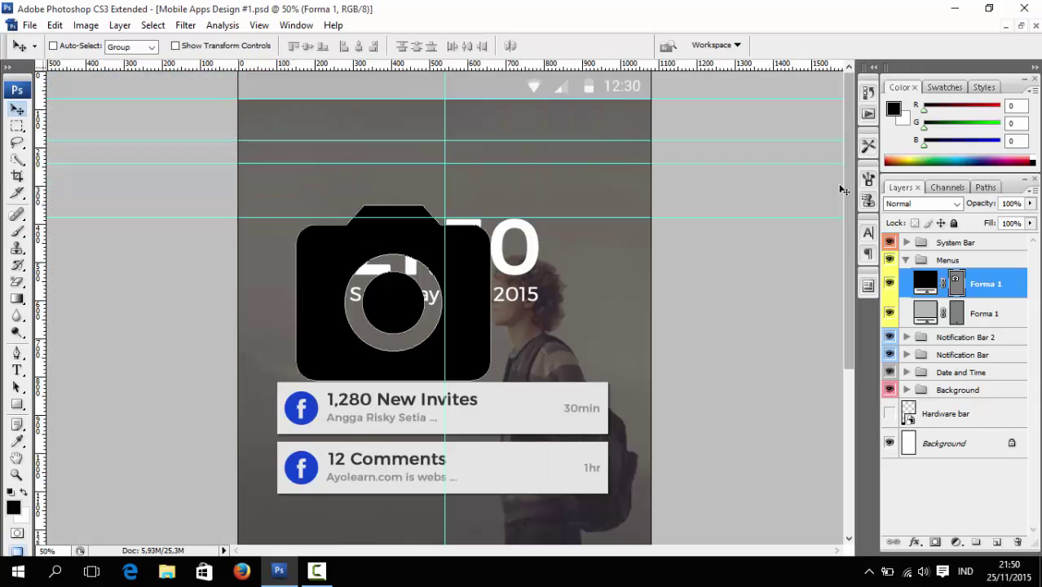
{"action": "left_click_drag", "start_coordinate": [847, 190], "coordinate": [861, 333]}
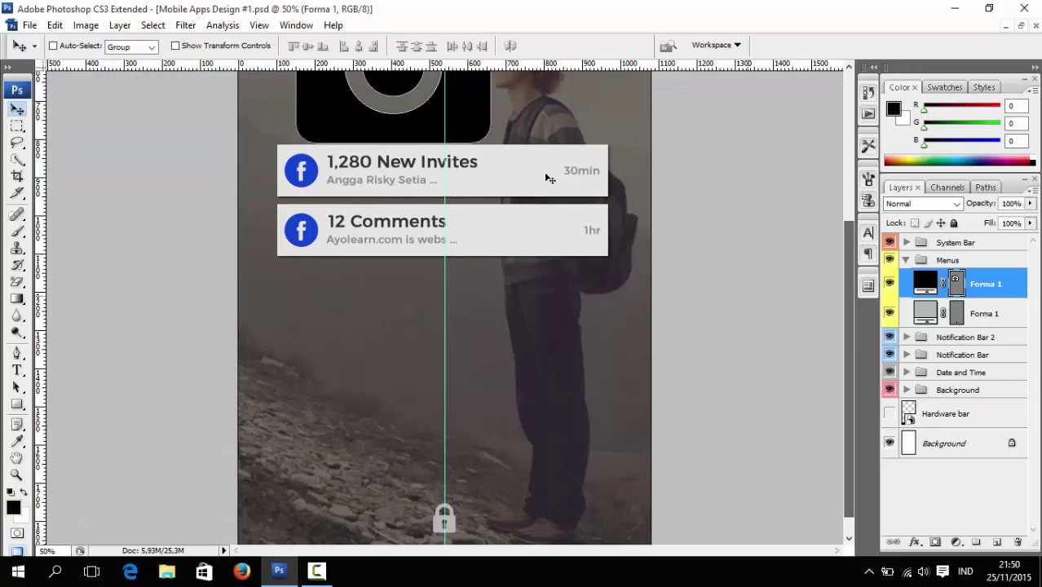
{"action": "left_click_drag", "start_coordinate": [459, 123], "coordinate": [547, 512]}
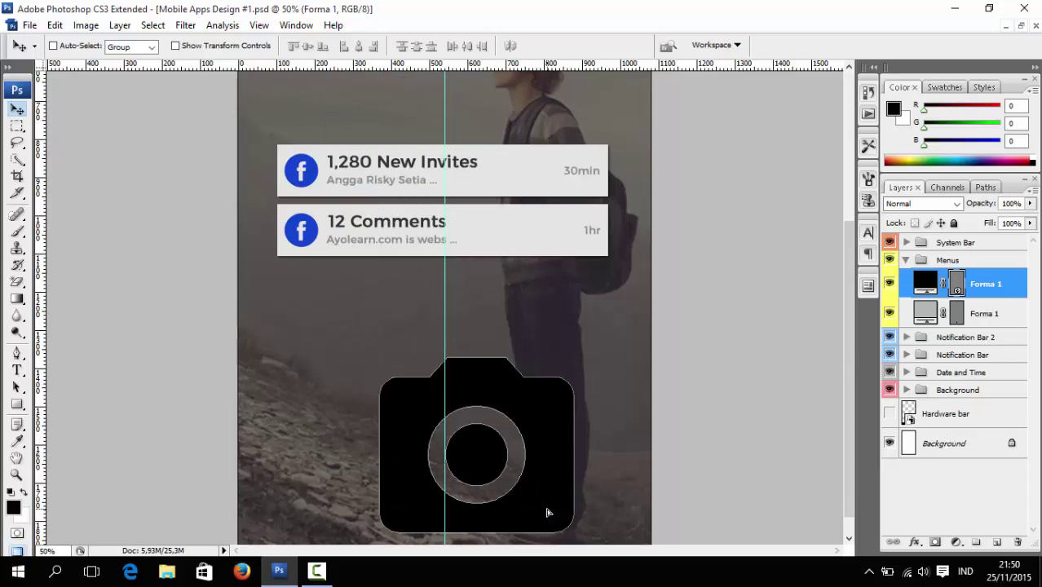
{"action": "scroll", "coordinate": [851, 395], "scroll_direction": "down", "scroll_amount": 1}
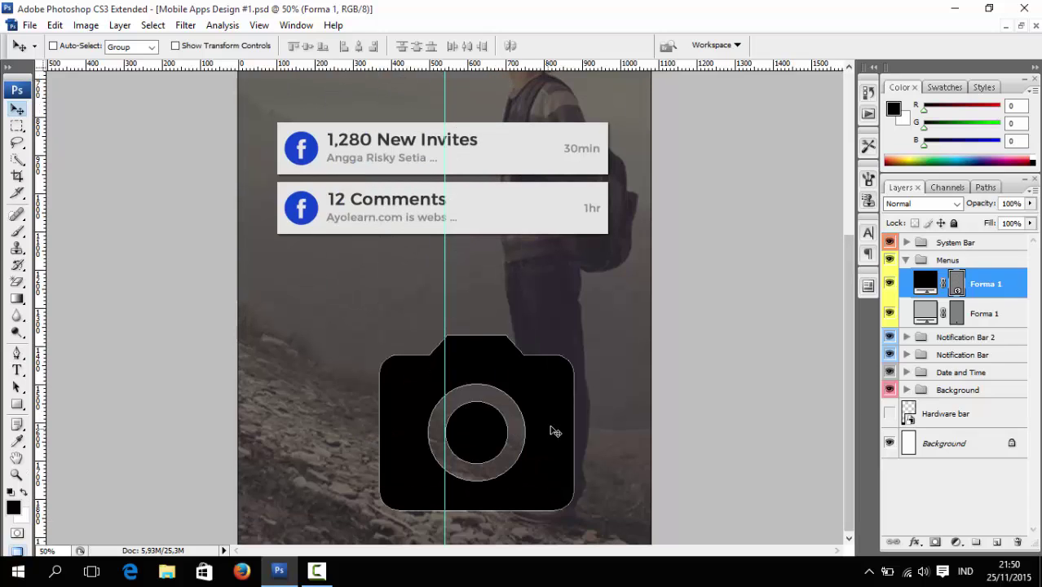
{"action": "mouse_move", "coordinate": [546, 435]}
{"action": "left_mouse_down"}
{"action": "mouse_move", "coordinate": [580, 422]}
{"action": "mouse_move", "coordinate": [599, 435]}
{"action": "left_mouse_up"}
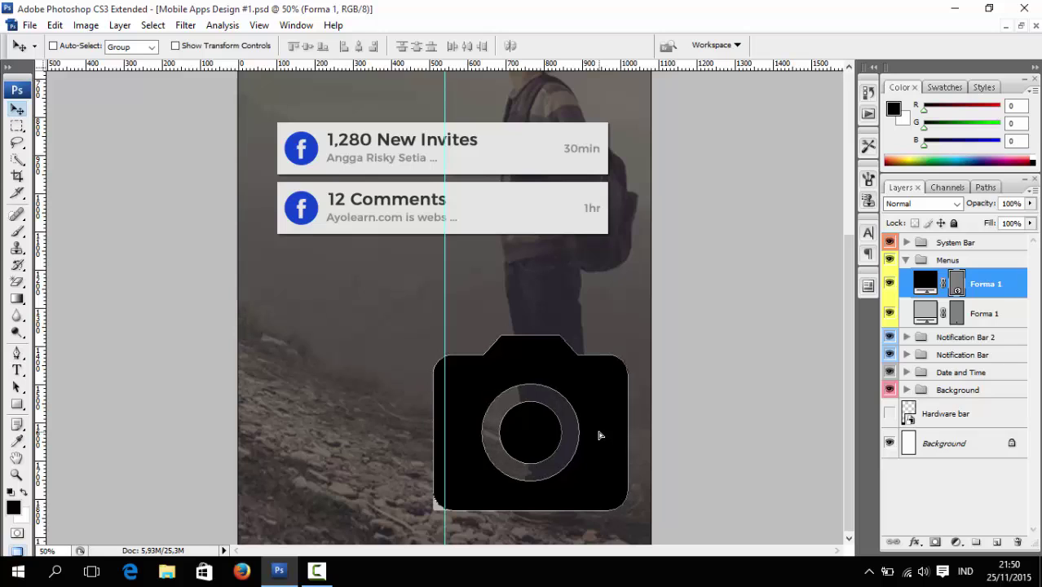
- Scale the camera shape down to a small icon
{"action": "key", "text": "ctrl+t"}
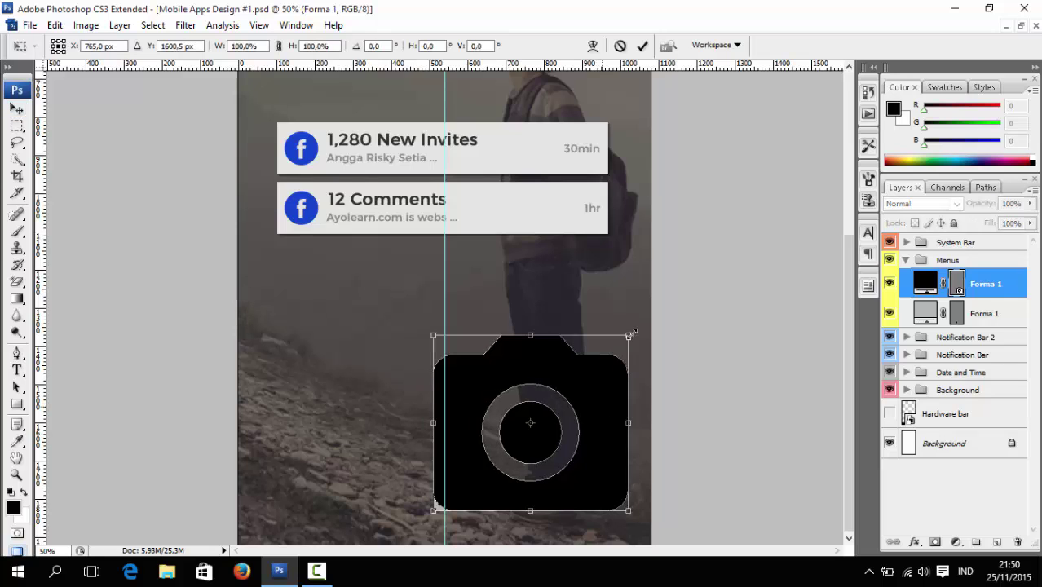
{"action": "mouse_move", "coordinate": [629, 334]}
{"action": "left_mouse_down"}
{"action": "mouse_move", "coordinate": [444, 471]}
{"action": "mouse_move", "coordinate": [459, 484]}
{"action": "left_mouse_up"}
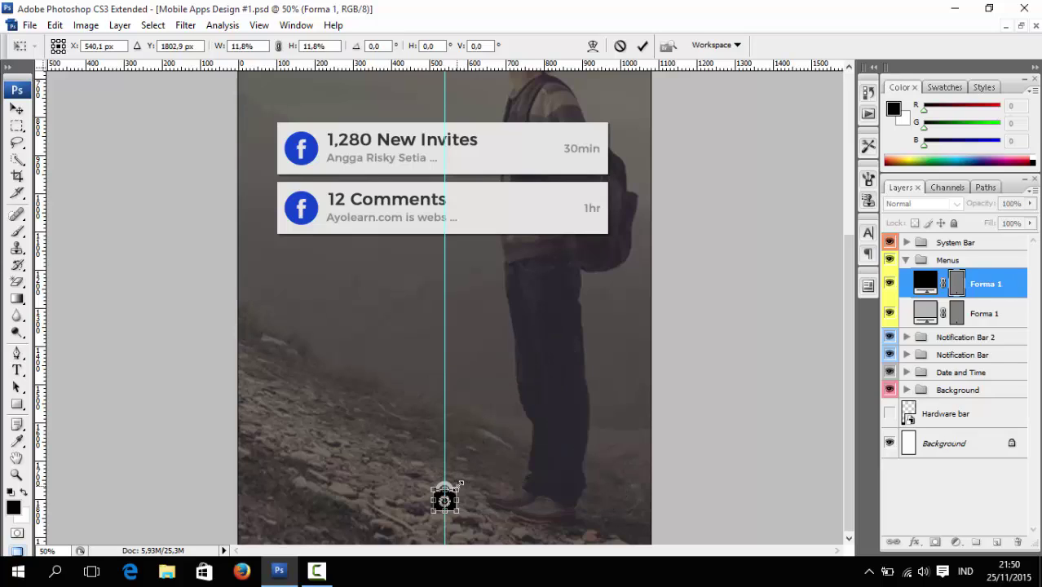
{"action": "left_click_drag", "start_coordinate": [461, 483], "coordinate": [467, 477]}
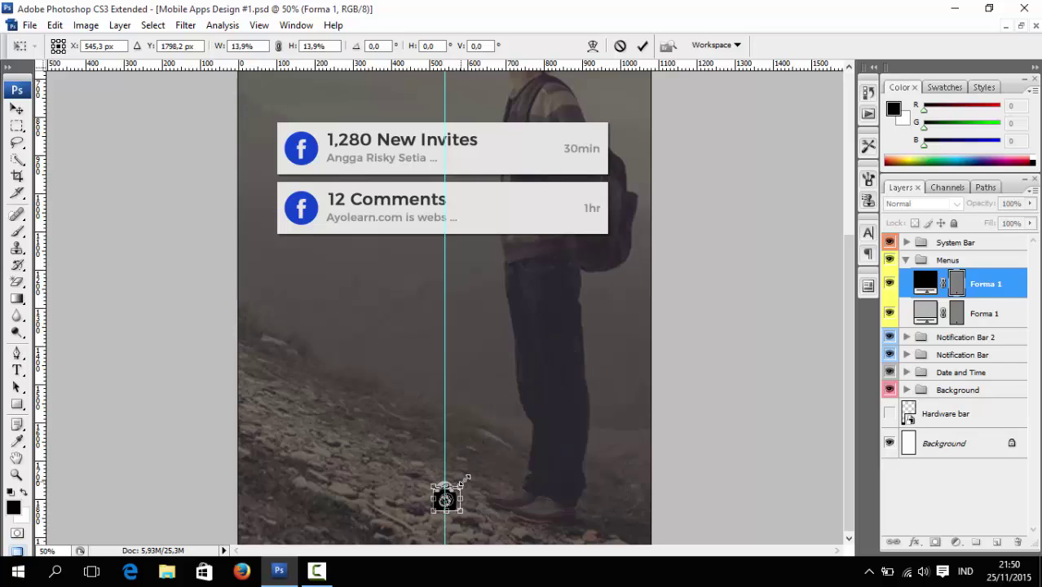
{"action": "key", "text": "Return"}
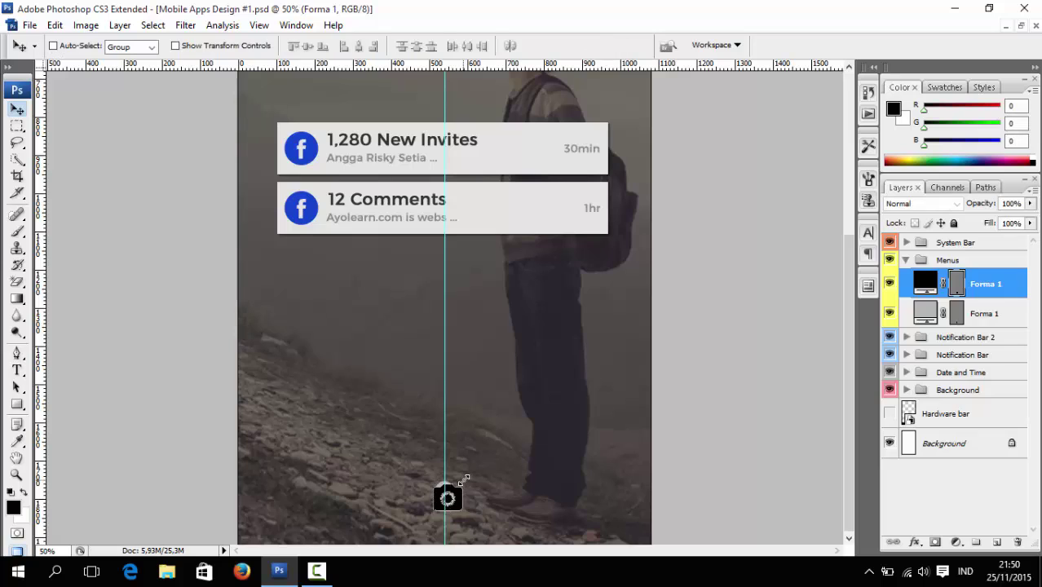
- Add a vertical guide at the cards' right edge and nudge the camera against it
{"action": "key", "text": "shift+Left"}
{"action": "key", "text": "shift+Right"}
{"action": "key", "text": "shift+Right"}
{"action": "key", "text": "shift+Right"}
{"action": "key", "text": "shift+Right"}
{"action": "key", "text": "shift+Right"}
{"action": "key", "text": "shift+Right"}
{"action": "key", "text": "shift+Right"}
{"action": "key", "text": "shift+Right"}
{"action": "key", "text": "shift+Right"}
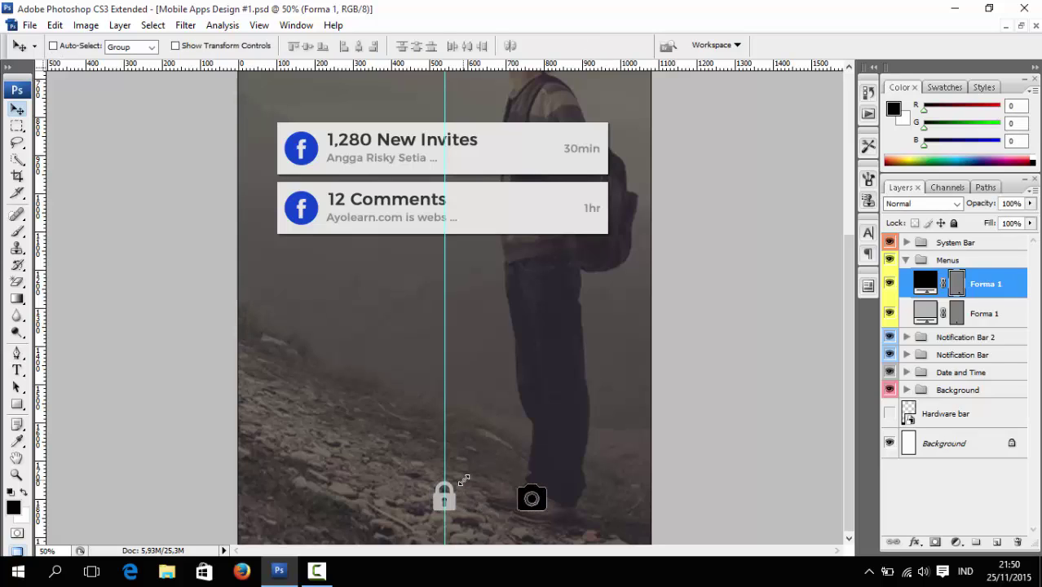
{"action": "key", "text": "shift+Right"}
{"action": "key", "text": "shift+Right"}
{"action": "key", "text": "shift+Right"}
{"action": "key", "text": "shift+Right"}
{"action": "key", "text": "shift+Right"}
{"action": "key", "text": "shift+Right"}
{"action": "key", "text": "shift+Right"}
{"action": "key", "text": "shift+Right"}
{"action": "key", "text": "shift+Right"}
{"action": "key", "text": "shift+Left"}
{"action": "key", "text": "shift+Left"}
{"action": "key", "text": "shift+Left"}
{"action": "key", "text": "shift+Left"}
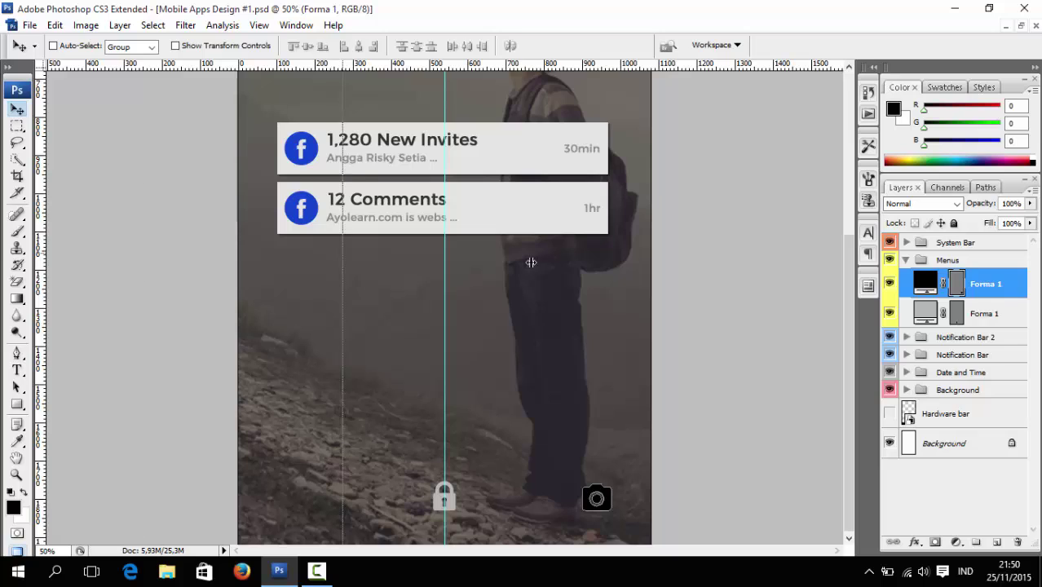
{"action": "left_click_drag", "start_coordinate": [607, 268], "coordinate": [611, 269]}
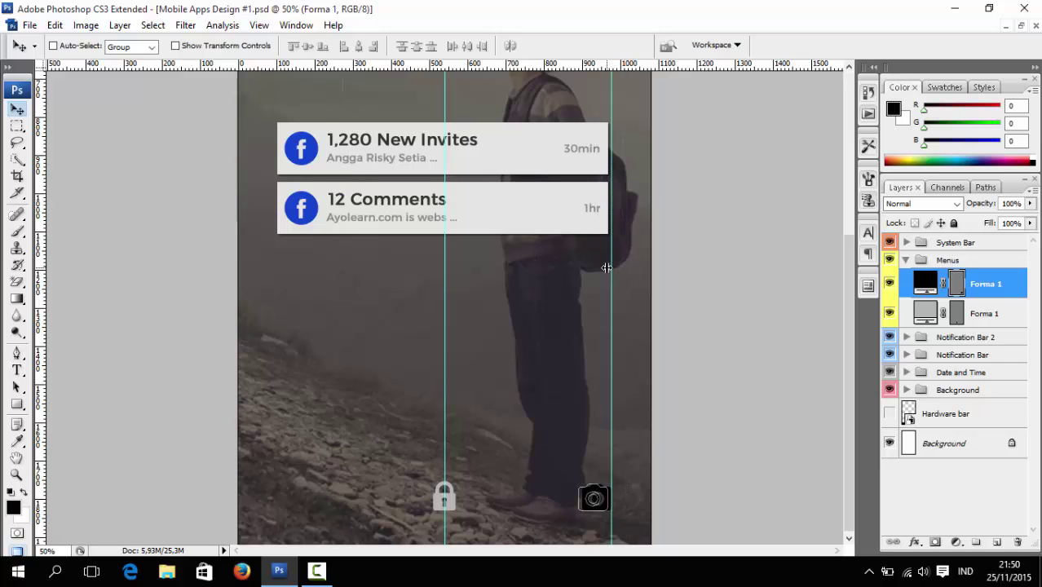
{"action": "key", "text": "shift+Left"}
{"action": "key", "text": "shift+Left"}
{"action": "key", "text": "shift+Left"}
{"action": "left_click_drag", "start_coordinate": [611, 269], "coordinate": [608, 270]}
{"action": "key", "text": "shift+Right"}
{"action": "key", "text": "shift+Right"}
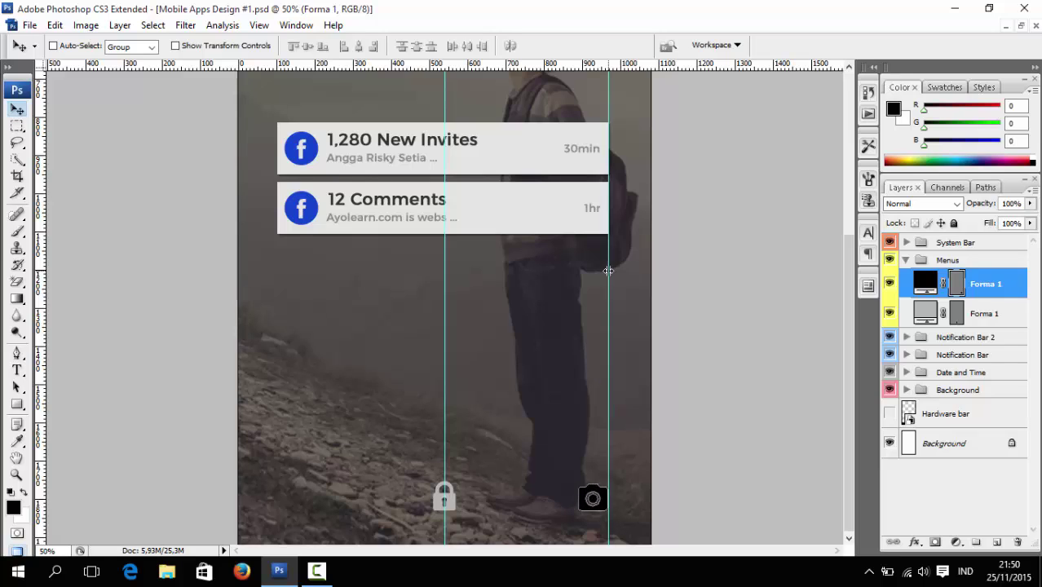
- Fill the camera icon with the padlock's light grey #b7b7b7
{"action": "left_click", "coordinate": [988, 318]}
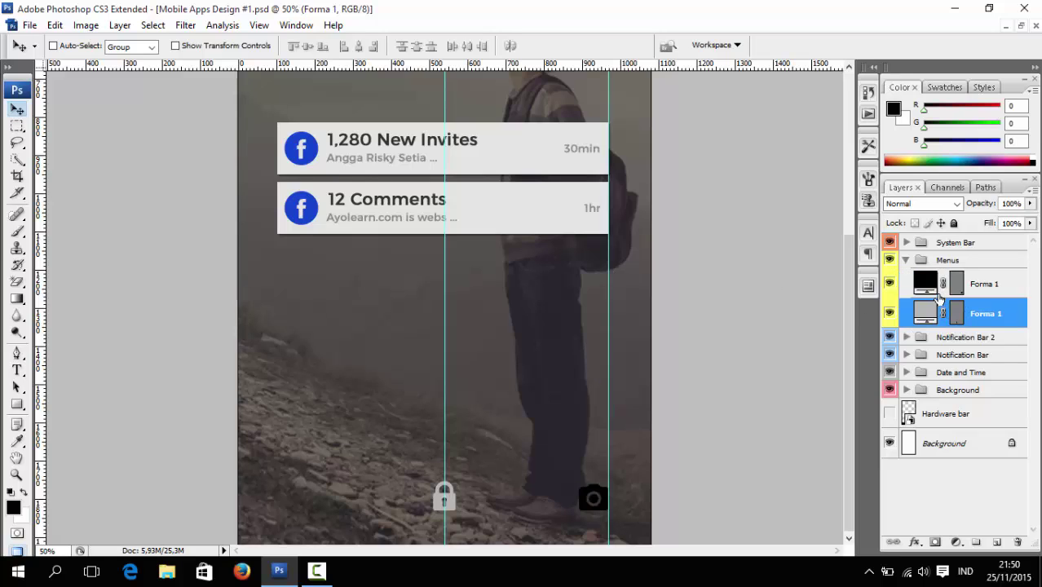
{"action": "double_click", "coordinate": [932, 284]}
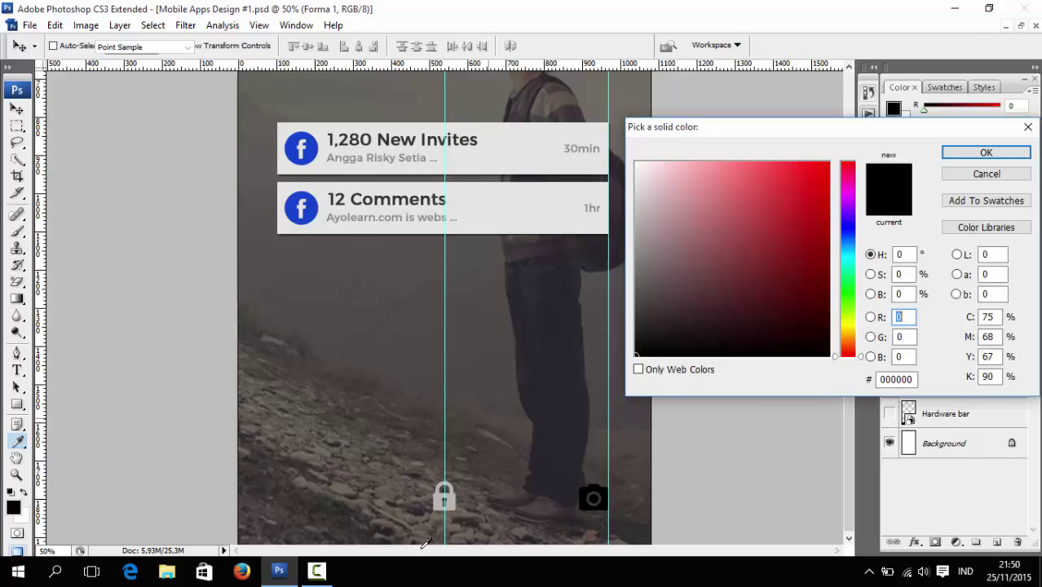
{"action": "left_click", "coordinate": [455, 495]}
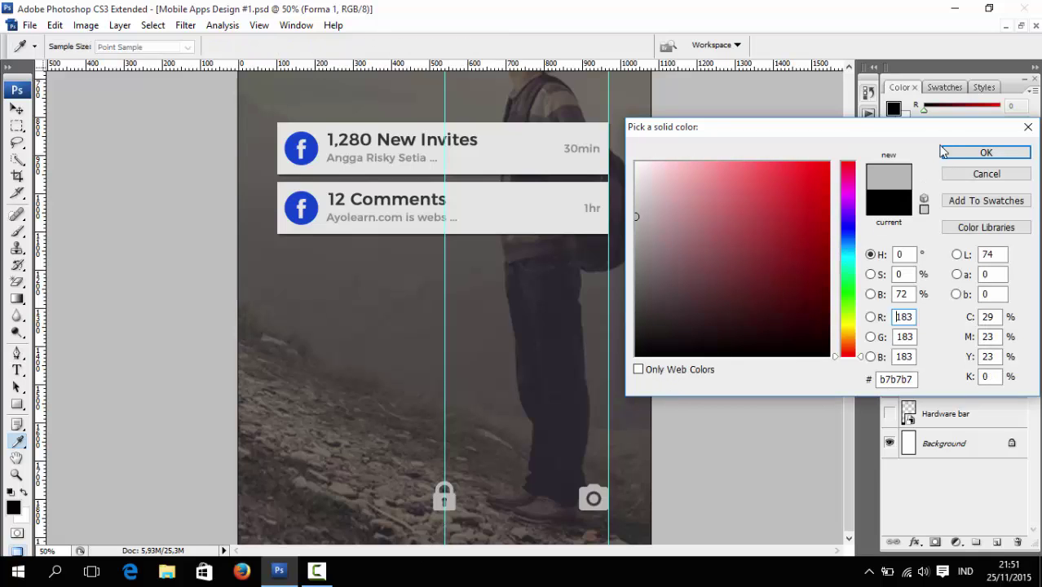
{"action": "left_click", "coordinate": [978, 152]}
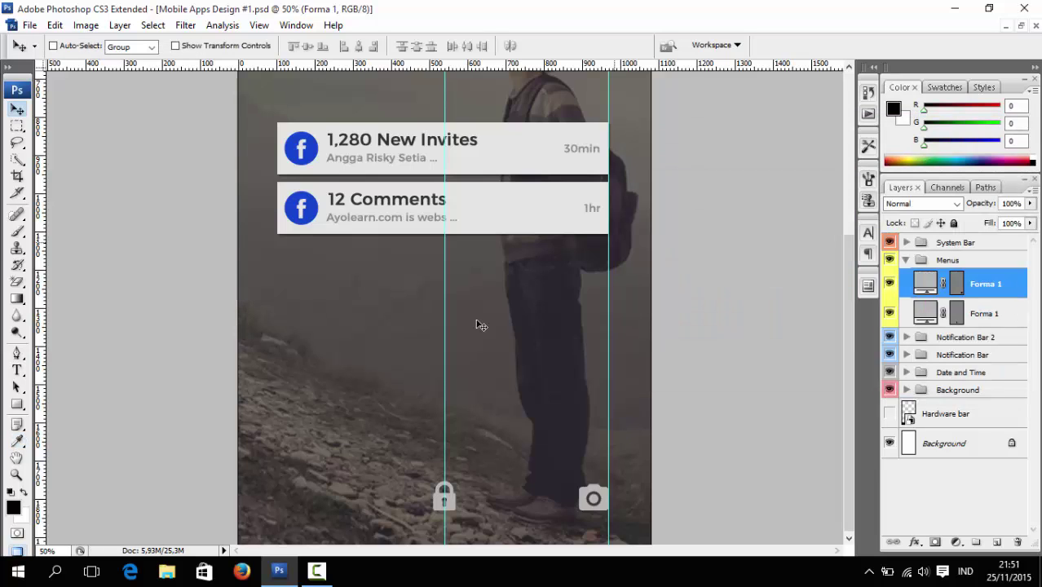
- Shrink the camera icon to about 89% of its size
{"action": "key", "text": "ctrl+t"}
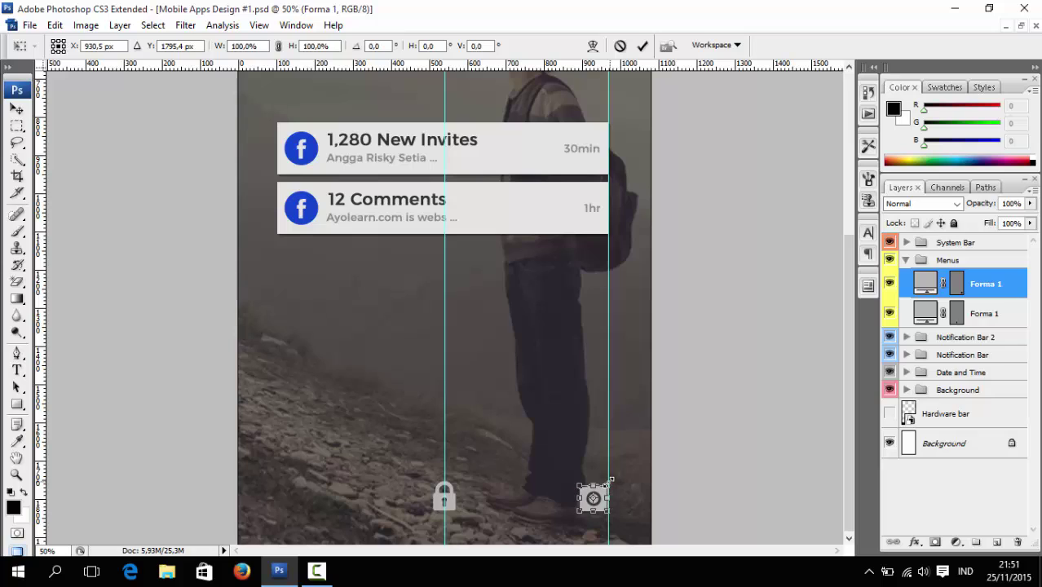
{"action": "left_click_drag", "start_coordinate": [607, 484], "coordinate": [610, 481]}
{"action": "key", "text": "Return"}
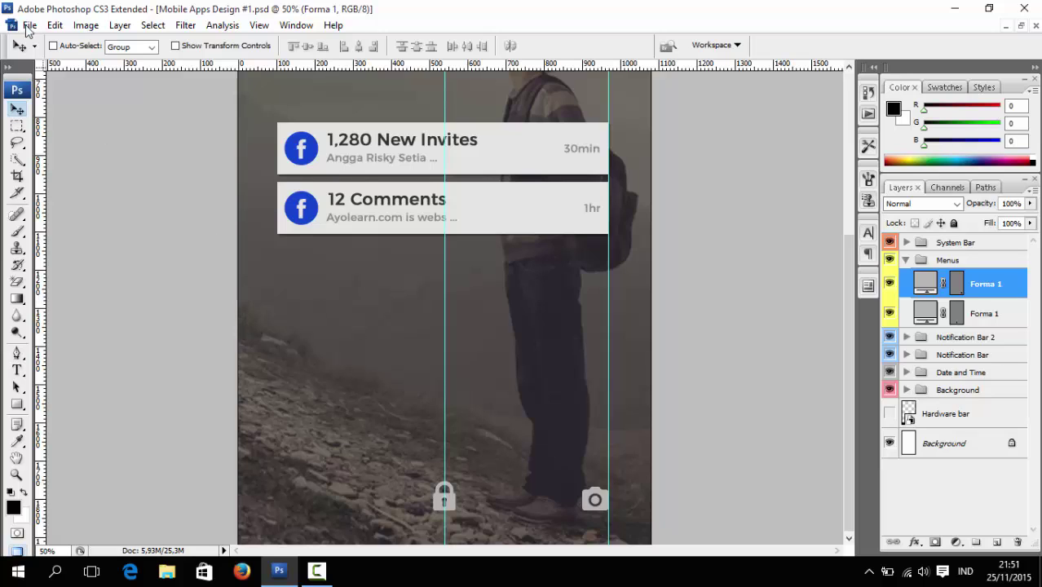
- Browse the flaticon folder and open phone25.psd
{"action": "left_click", "coordinate": [30, 25]}
{"action": "left_click", "coordinate": [24, 56]}
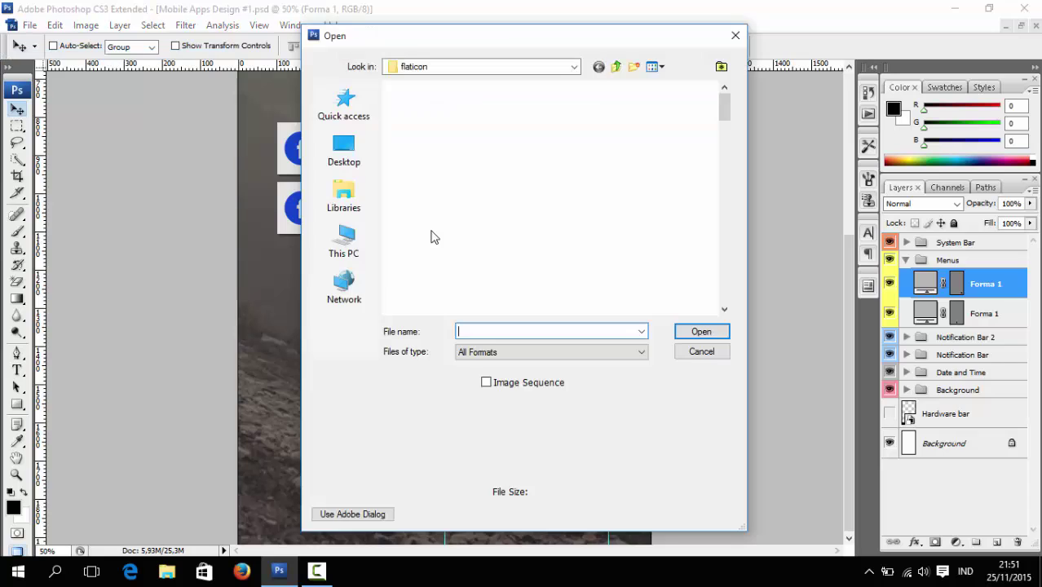
{"action": "left_click", "coordinate": [431, 235]}
{"action": "key", "text": "p"}
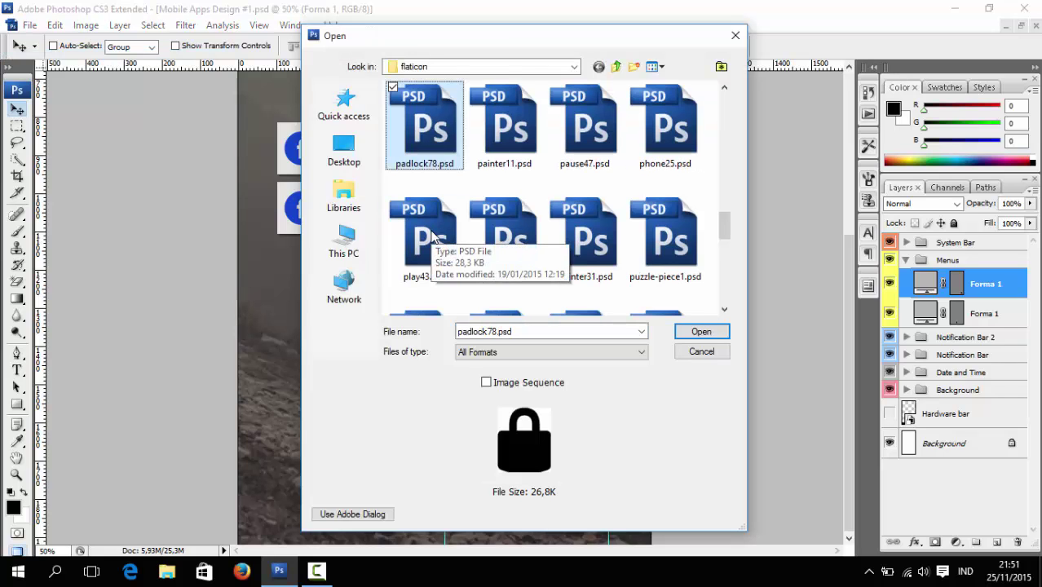
{"action": "key", "text": "Right"}
{"action": "key", "text": "Right"}
{"action": "key", "text": "Right"}
{"action": "key", "text": "Down"}
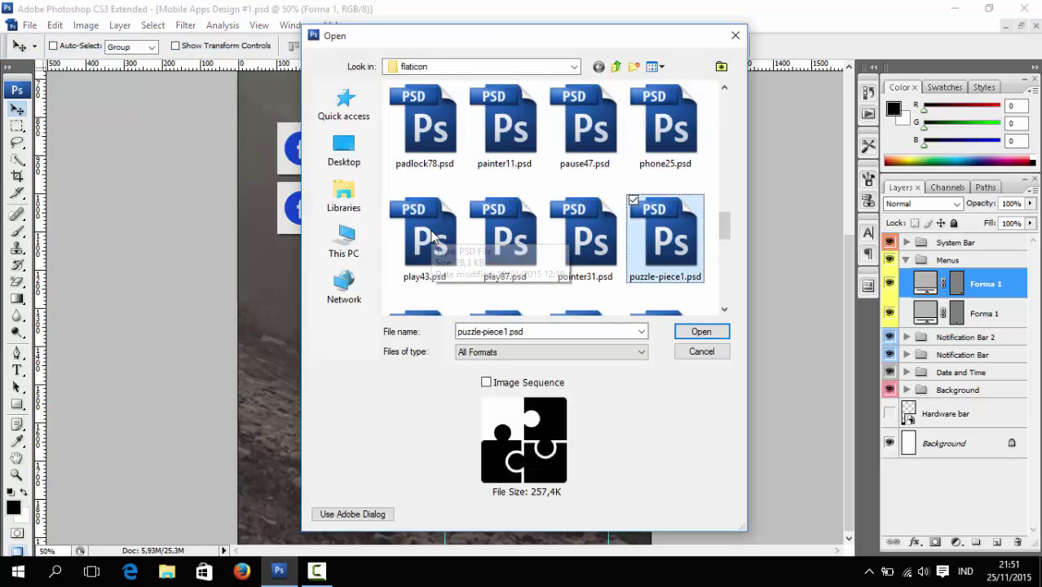
{"action": "key", "text": "Left"}
{"action": "key", "text": "Left"}
{"action": "key", "text": "s"}
{"action": "key", "text": "Right"}
{"action": "key", "text": "Right"}
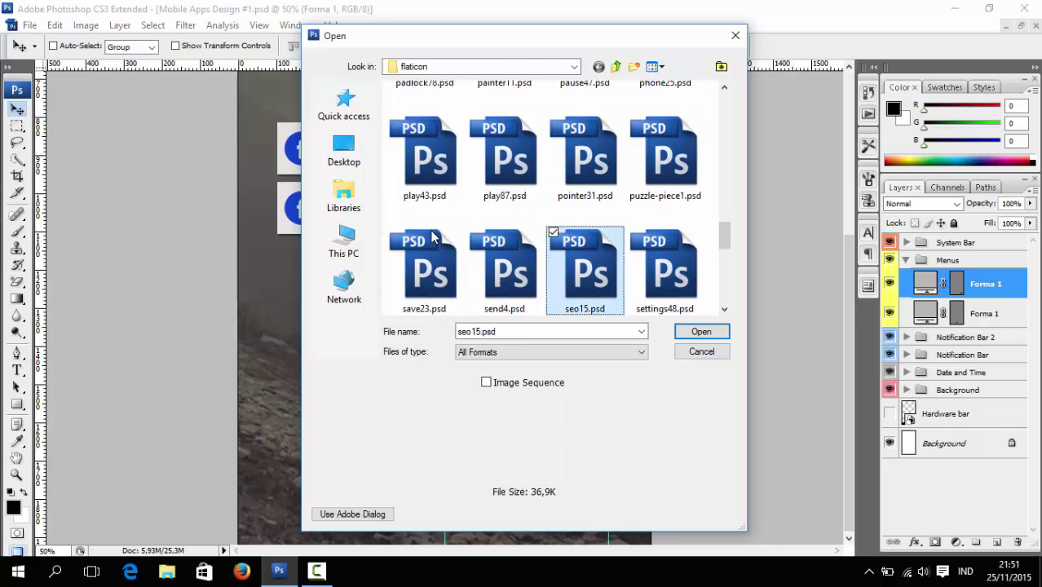
{"action": "key", "text": "Right"}
{"action": "key", "text": "Down"}
{"action": "key", "text": "Left"}
{"action": "key", "text": "Left"}
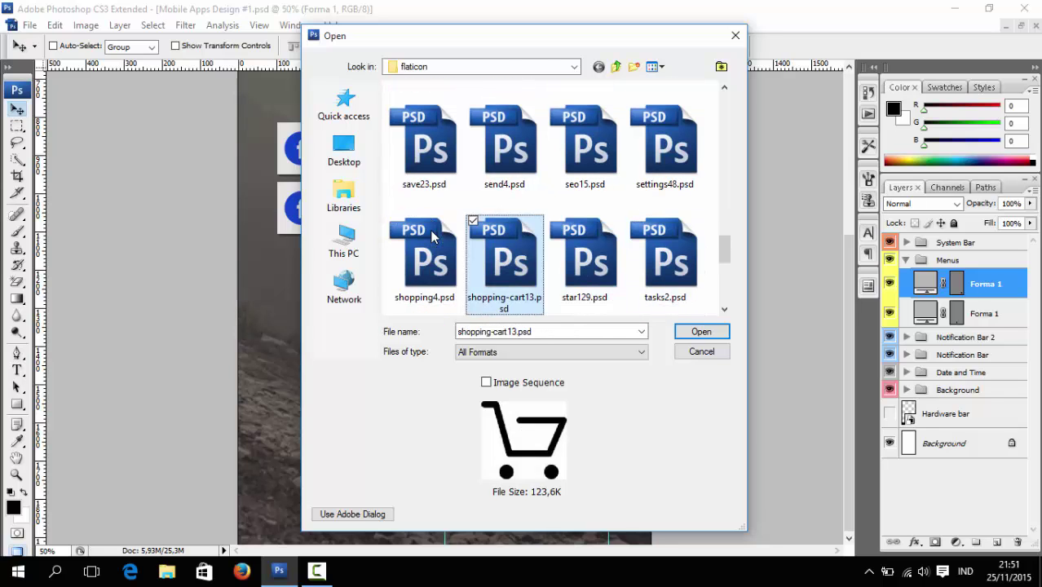
{"action": "key", "text": "Left"}
{"action": "scroll", "coordinate": [432, 236], "scroll_direction": "down", "scroll_amount": 1}
{"action": "key", "text": "Up"}
{"action": "key", "text": "Up"}
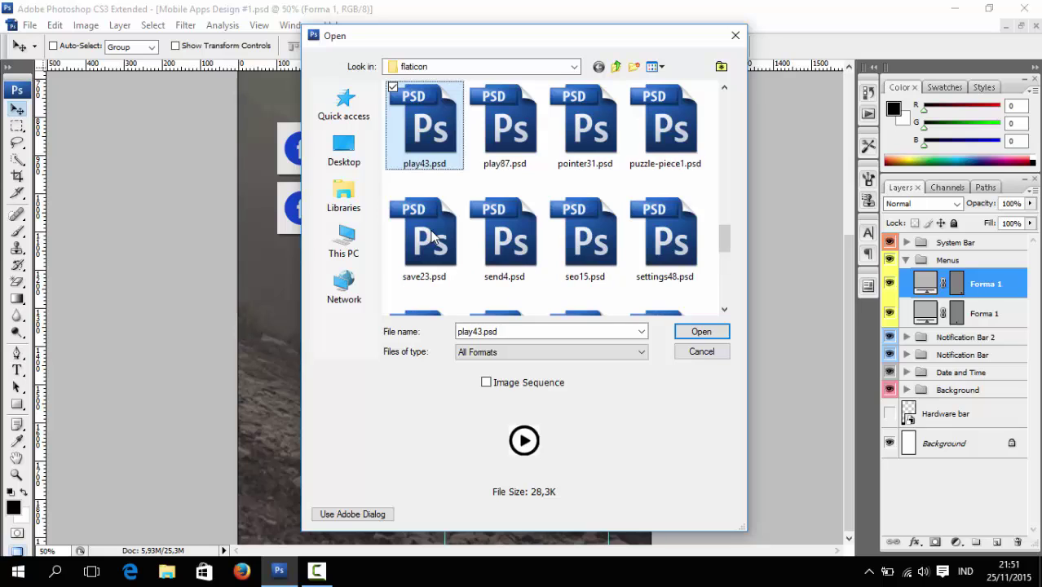
{"action": "key", "text": "Up"}
{"action": "key", "text": "Right"}
{"action": "key", "text": "Right"}
{"action": "key", "text": "Right"}
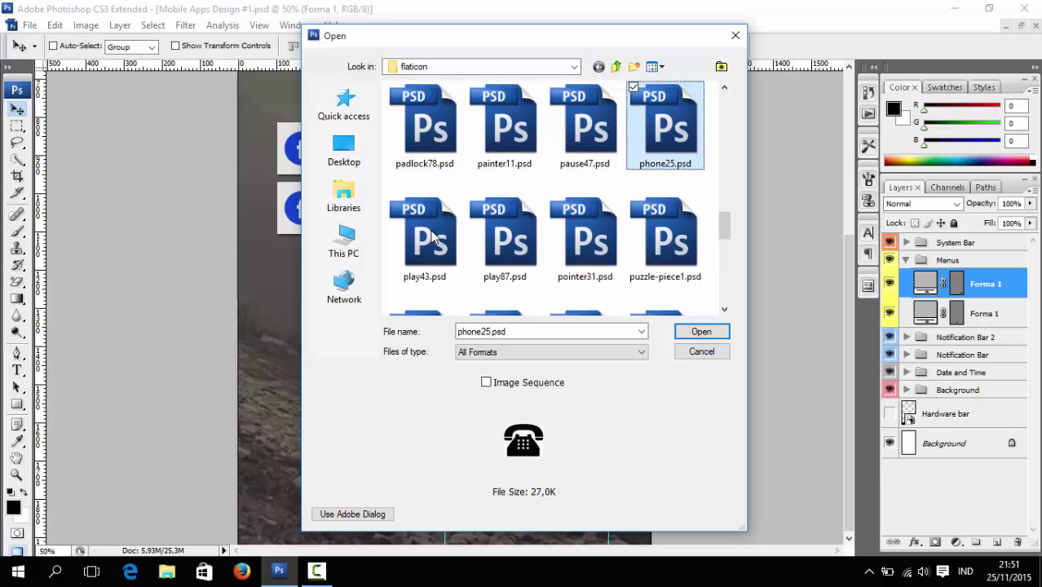
{"action": "key", "text": "Escape"}
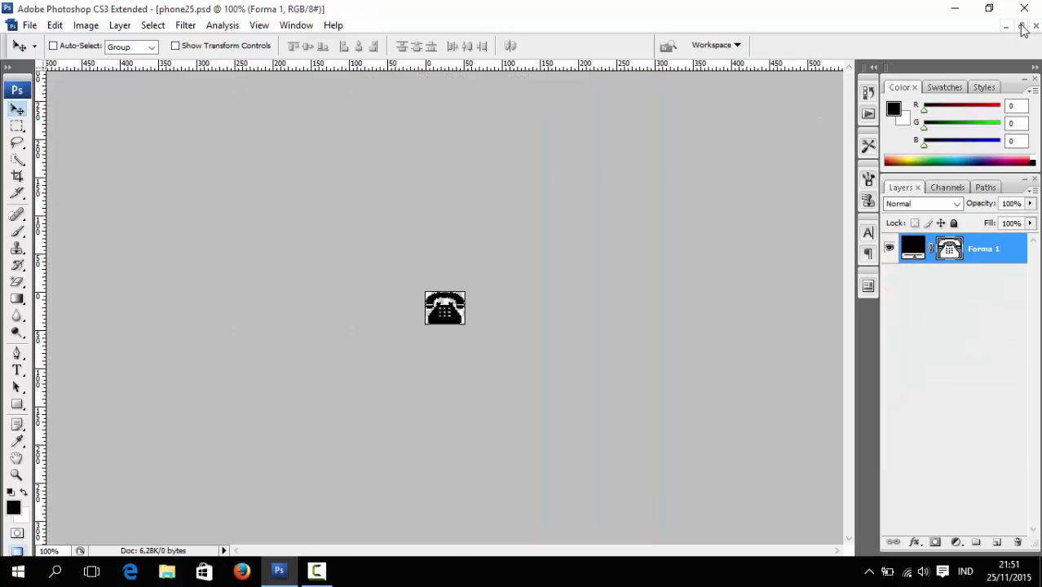
- Copy the telephone shape from phone25.psd into the mockup and close phone25
{"action": "left_click", "coordinate": [1023, 29]}
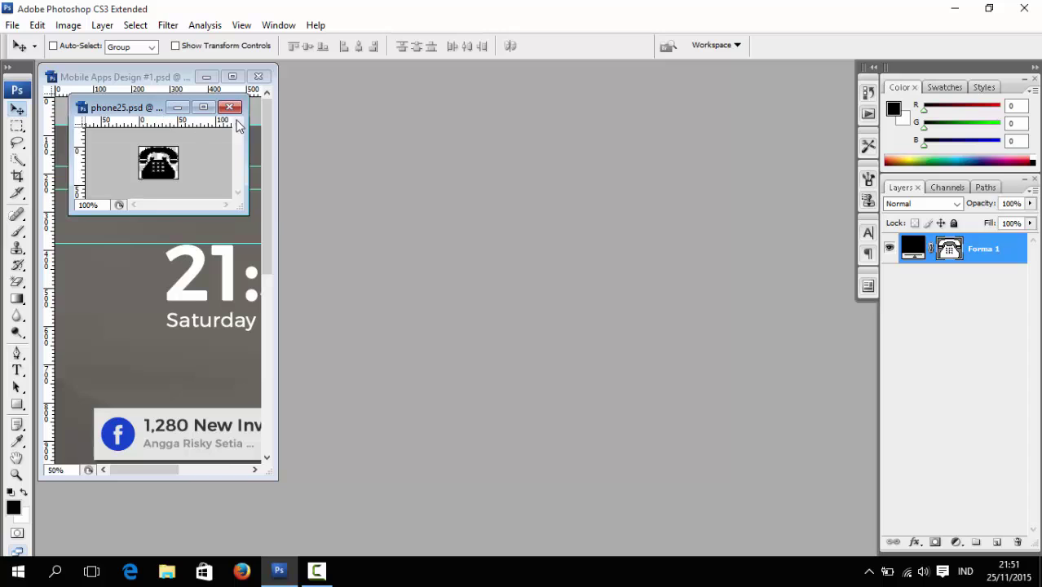
{"action": "left_click_drag", "start_coordinate": [130, 106], "coordinate": [370, 162]}
{"action": "left_click_drag", "start_coordinate": [397, 217], "coordinate": [216, 242]}
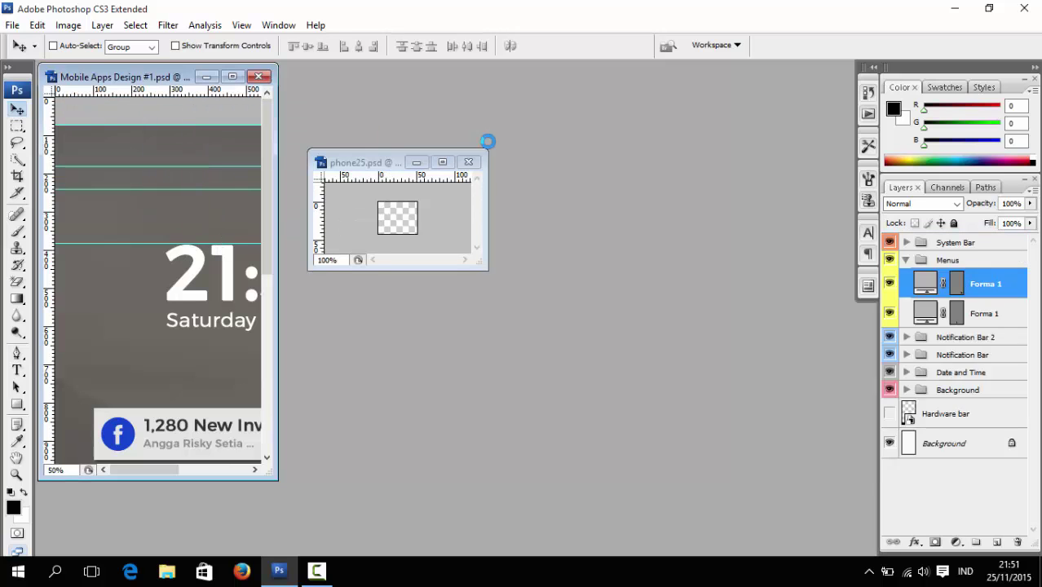
{"action": "left_click", "coordinate": [469, 162]}
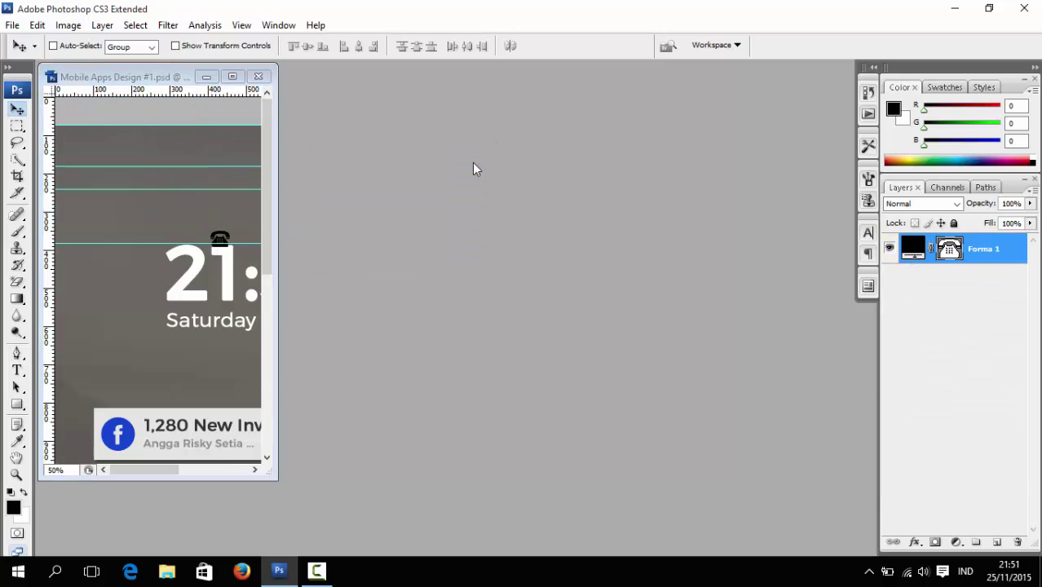
- Move the telephone icon down to the bottom over the lock icon
{"action": "left_click", "coordinate": [233, 77]}
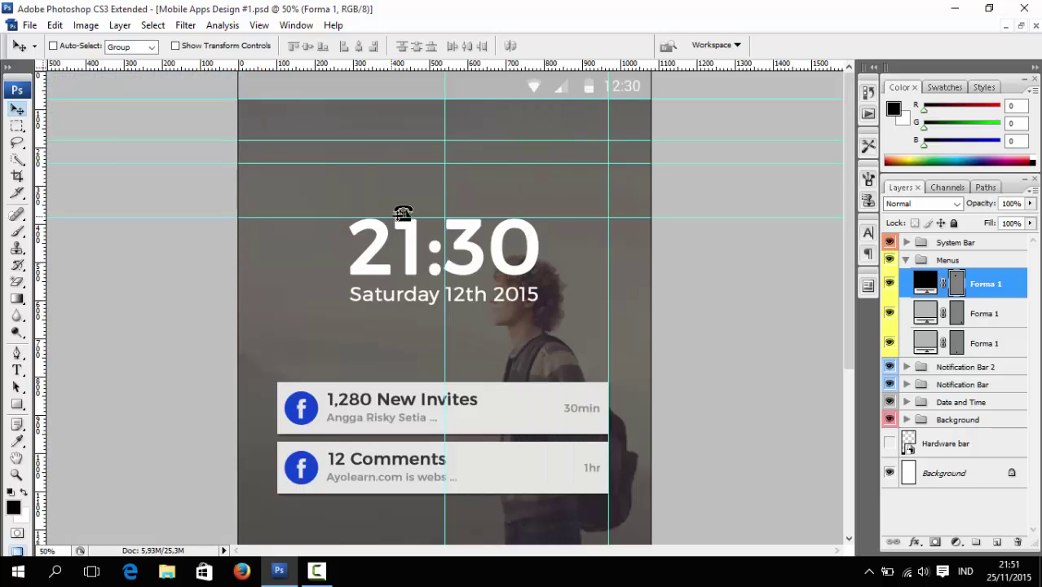
{"action": "left_click_drag", "start_coordinate": [390, 348], "coordinate": [370, 550]}
{"action": "left_click_drag", "start_coordinate": [846, 233], "coordinate": [842, 421]}
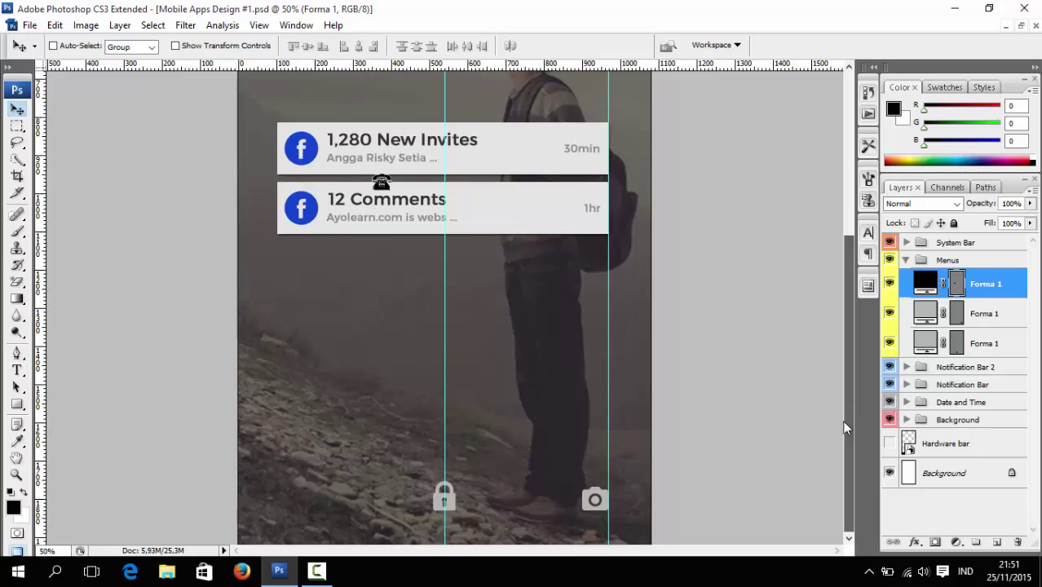
{"action": "left_click_drag", "start_coordinate": [381, 181], "coordinate": [442, 500]}
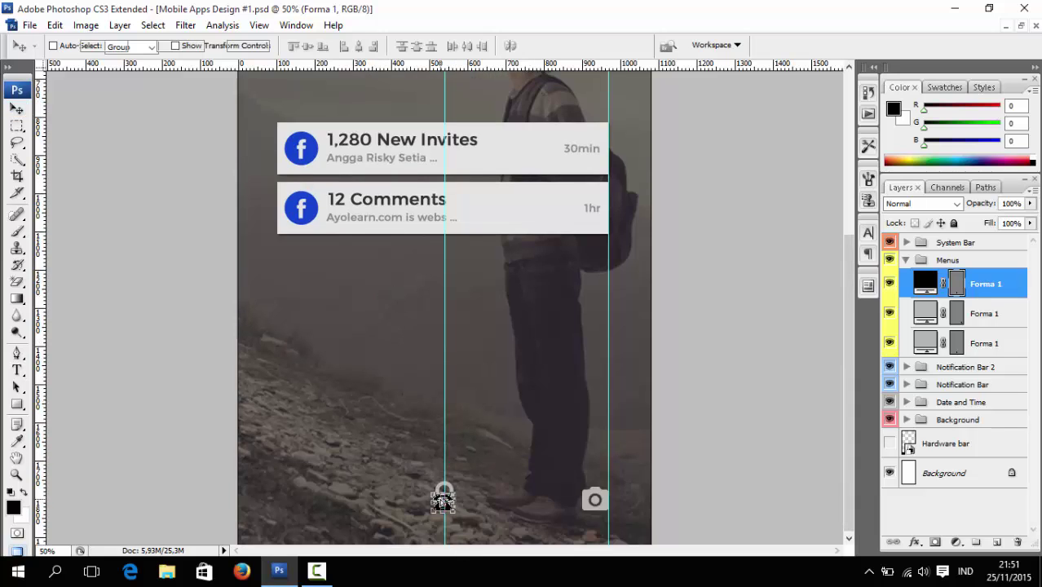
- Scale the telephone icon up to about 145%
{"action": "key", "text": "ctrl+t"}
{"action": "left_click_drag", "start_coordinate": [462, 487], "coordinate": [467, 483]}
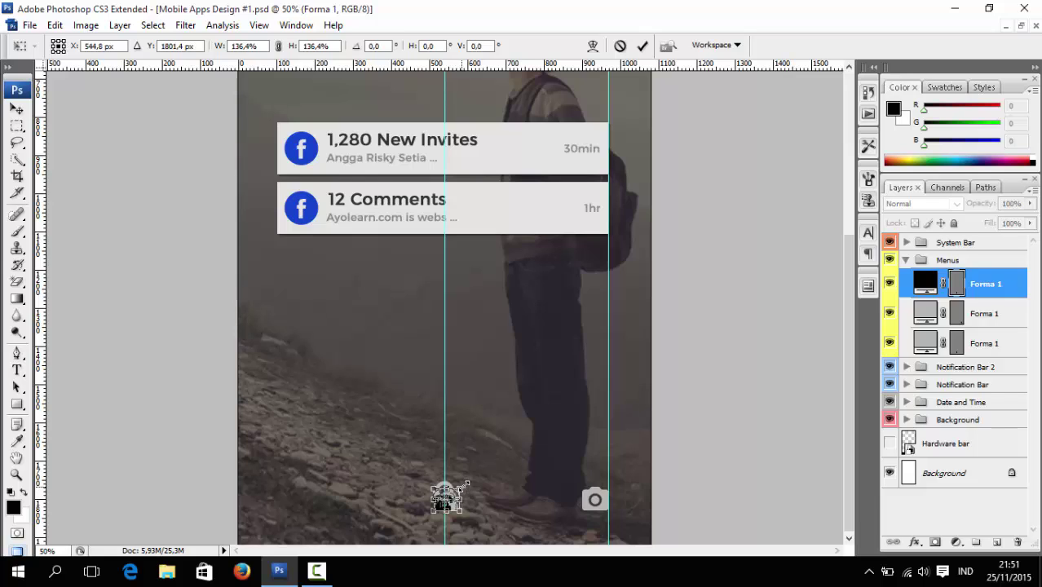
{"action": "key", "text": "Return"}
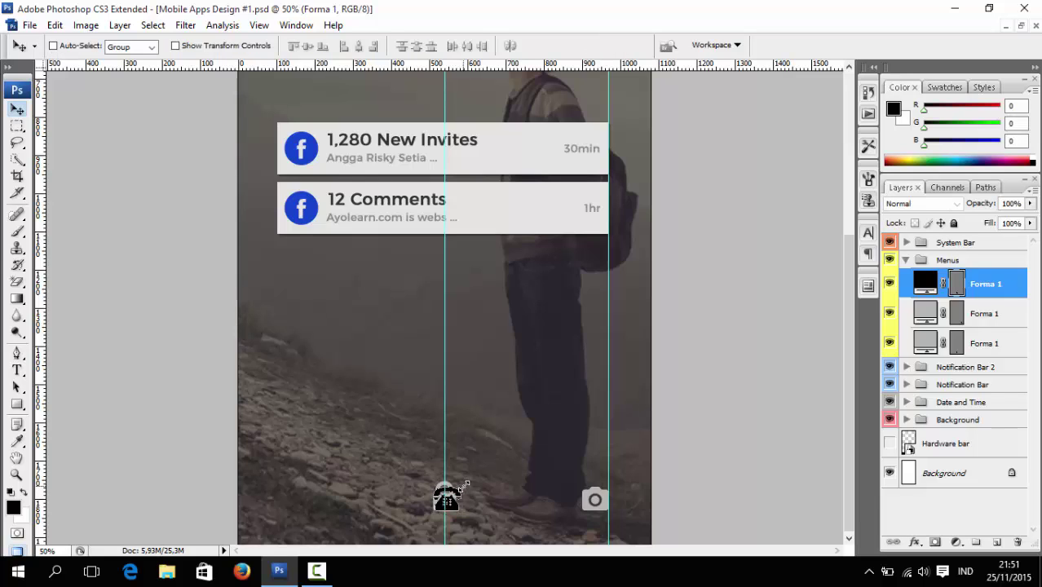
- Add a vertical guide at the notification cards' left edge and nudge the telephone icon left onto it
{"action": "left_click_drag", "start_coordinate": [41, 326], "coordinate": [282, 341]}
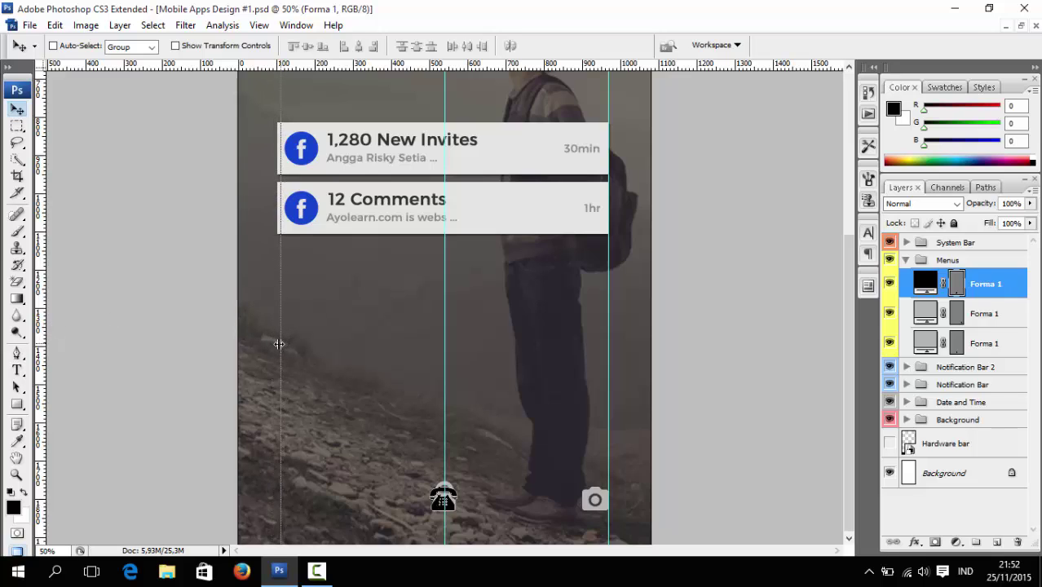
{"action": "left_click_drag", "start_coordinate": [282, 341], "coordinate": [276, 345]}
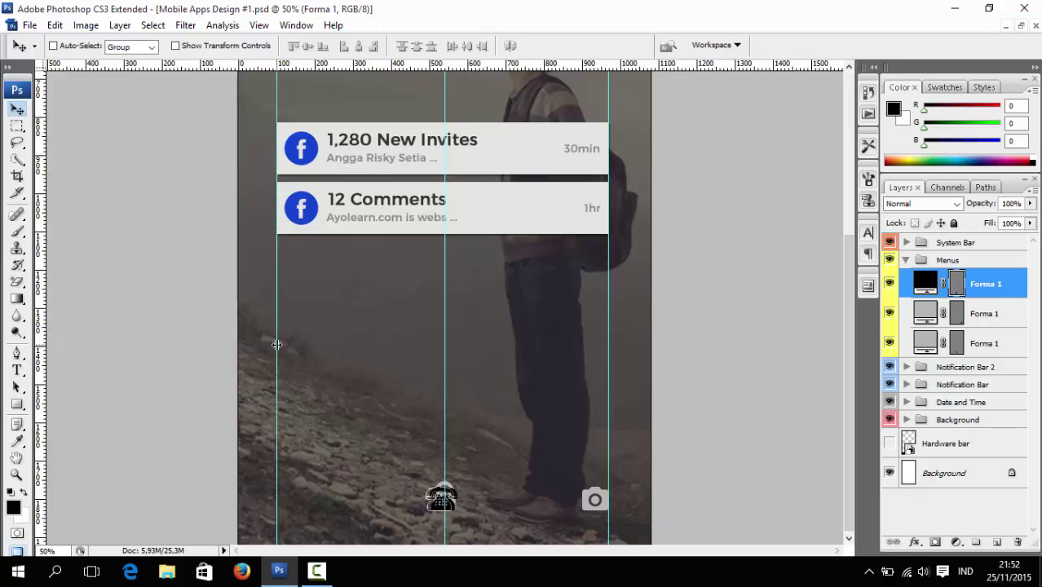
{"action": "key", "text": "shift+Left"}
{"action": "key", "text": "shift+Left"}
{"action": "key", "text": "shift+Left"}
{"action": "key", "text": "shift+Left"}
{"action": "key", "text": "shift+Left"}
{"action": "key", "text": "shift+Left"}
{"action": "key", "text": "shift+Left"}
{"action": "key", "text": "shift+Left"}
{"action": "key", "text": "shift+Left"}
{"action": "key", "text": "shift+Left"}
{"action": "key", "text": "shift+Left"}
{"action": "key", "text": "shift+Left"}
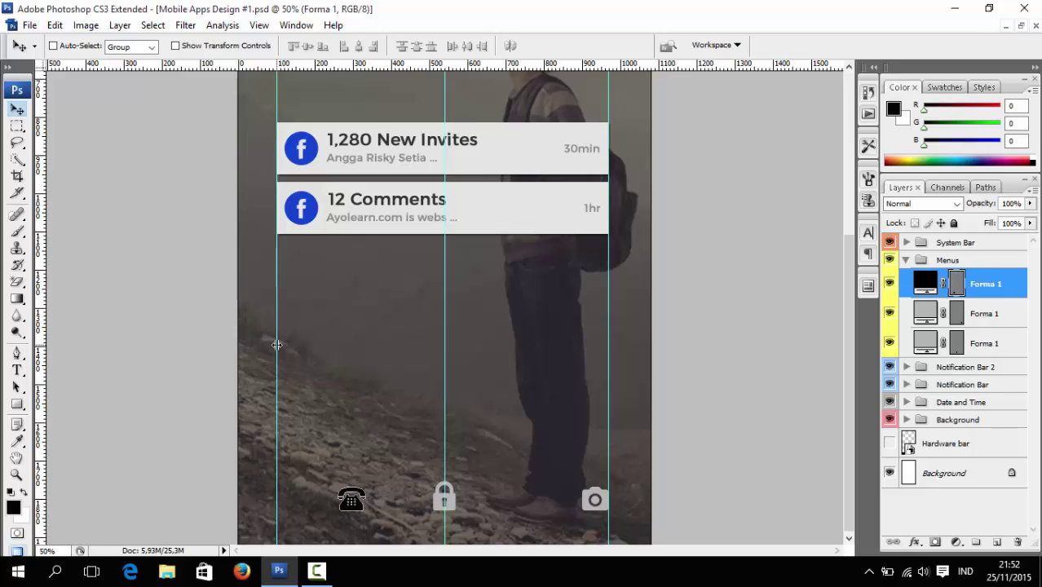
{"action": "key", "text": "shift+Left"}
{"action": "key", "text": "shift+Left"}
{"action": "key", "text": "shift+Left"}
{"action": "key", "text": "shift+Left"}
{"action": "key", "text": "shift+Left"}
{"action": "key", "text": "shift+Left"}
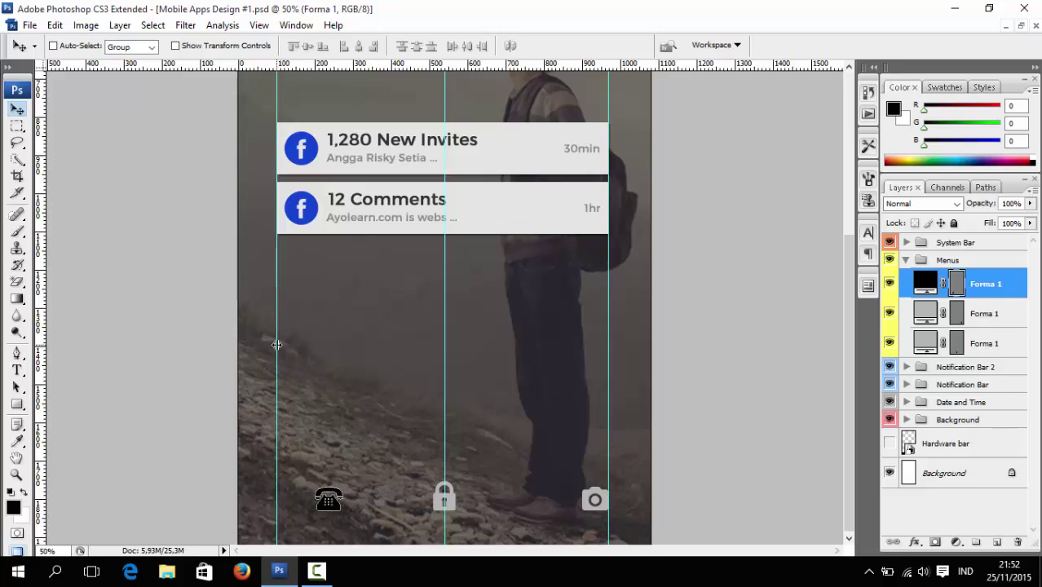
{"action": "key", "text": "shift+Left"}
{"action": "key", "text": "shift+Left"}
{"action": "key", "text": "shift+Left"}
{"action": "key", "text": "shift+Left"}
{"action": "key", "text": "shift+Left"}
{"action": "key", "text": "shift+Left"}
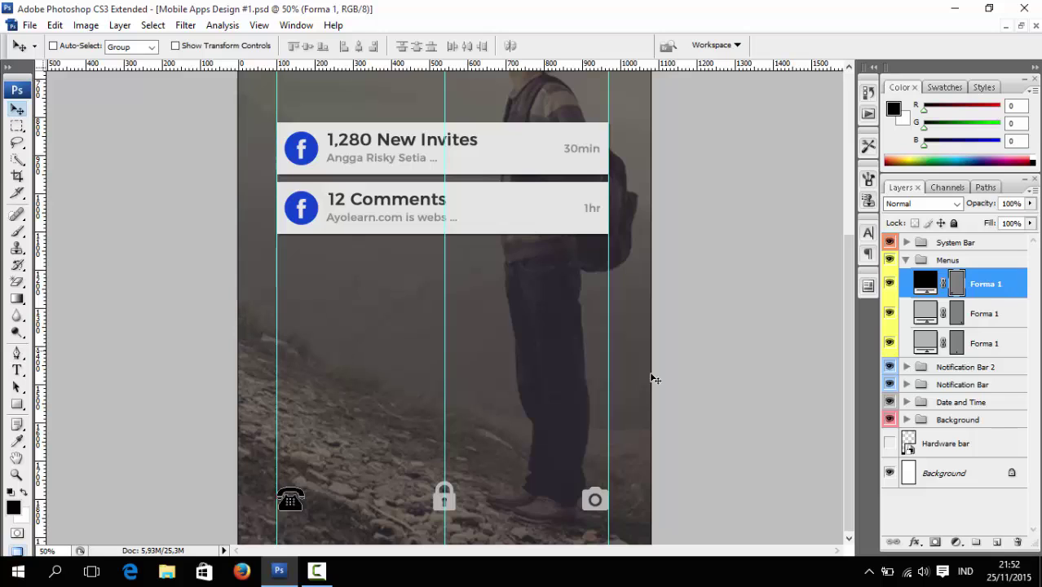
- Fill the telephone icon with the camera icon's light grey
{"action": "double_click", "coordinate": [925, 280]}
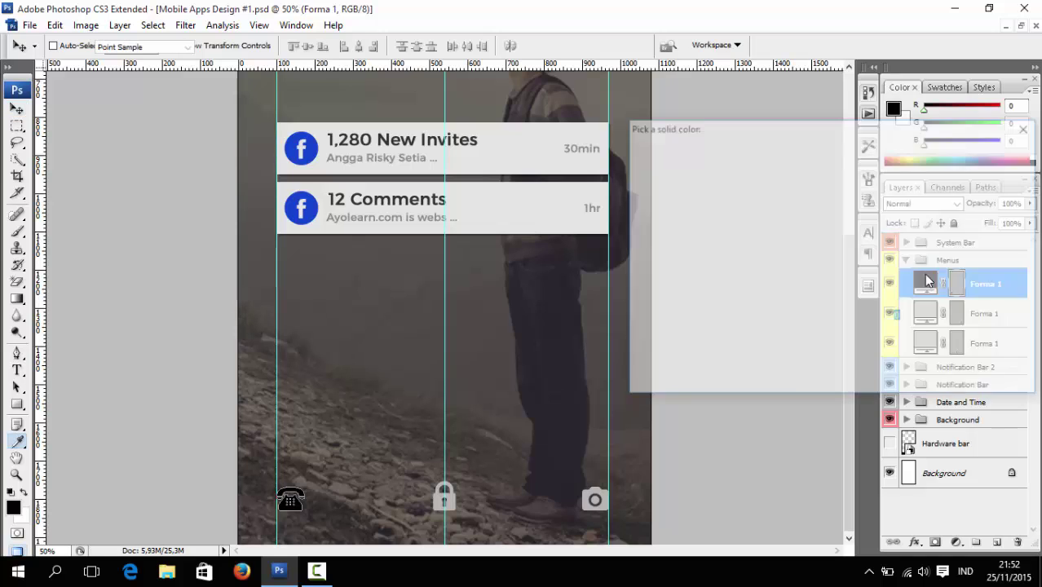
{"action": "left_click", "coordinate": [603, 496]}
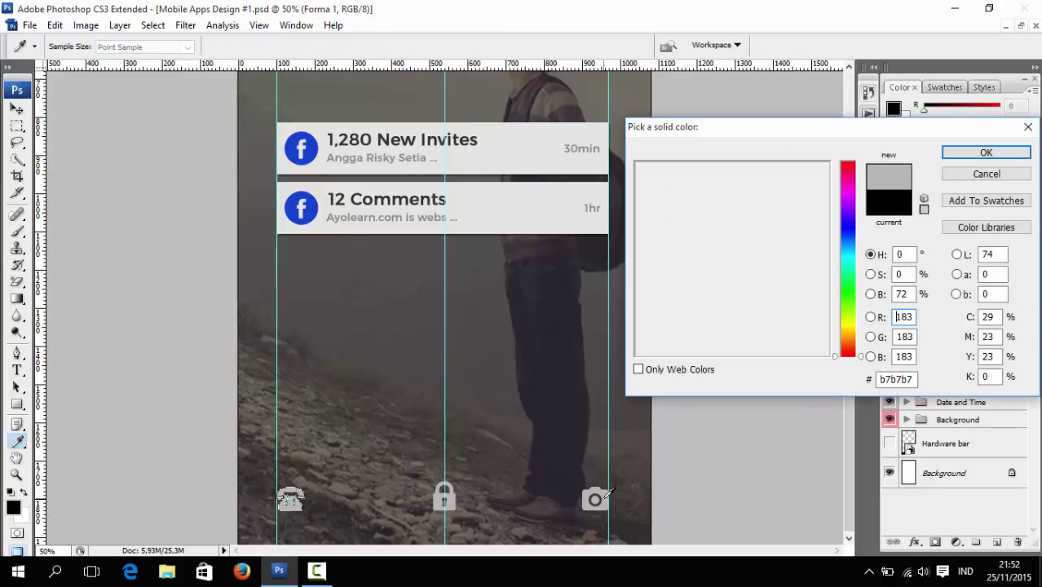
{"action": "left_click", "coordinate": [984, 153]}
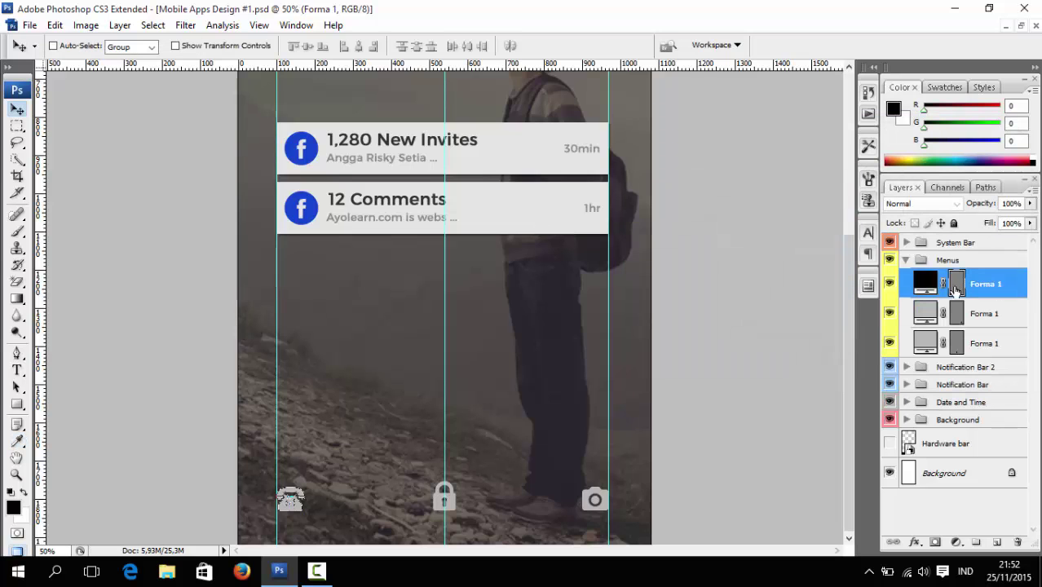
{"action": "left_click", "coordinate": [906, 260]}
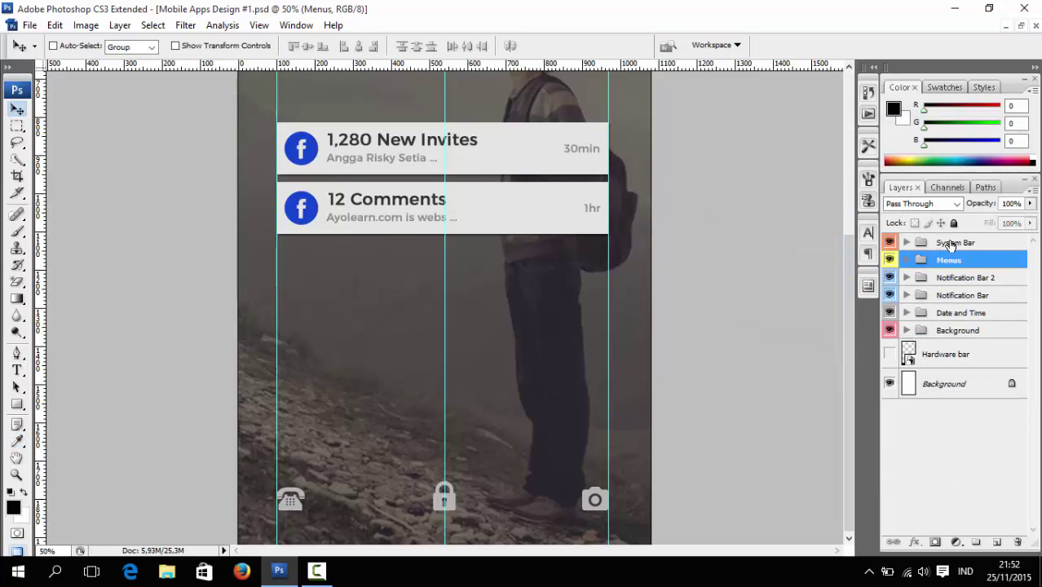
- Nudge the Notification Bar 2, Notification Bar and Date and Time groups down together
{"action": "left_click", "coordinate": [951, 244]}
{"action": "key", "text": "ctrl+minus"}
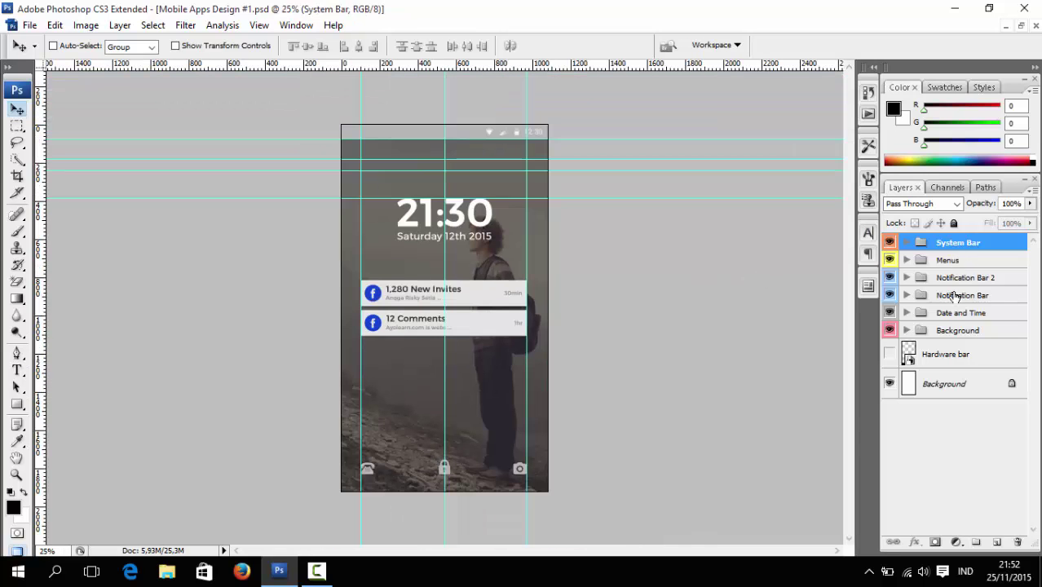
{"action": "left_click", "coordinate": [952, 259]}
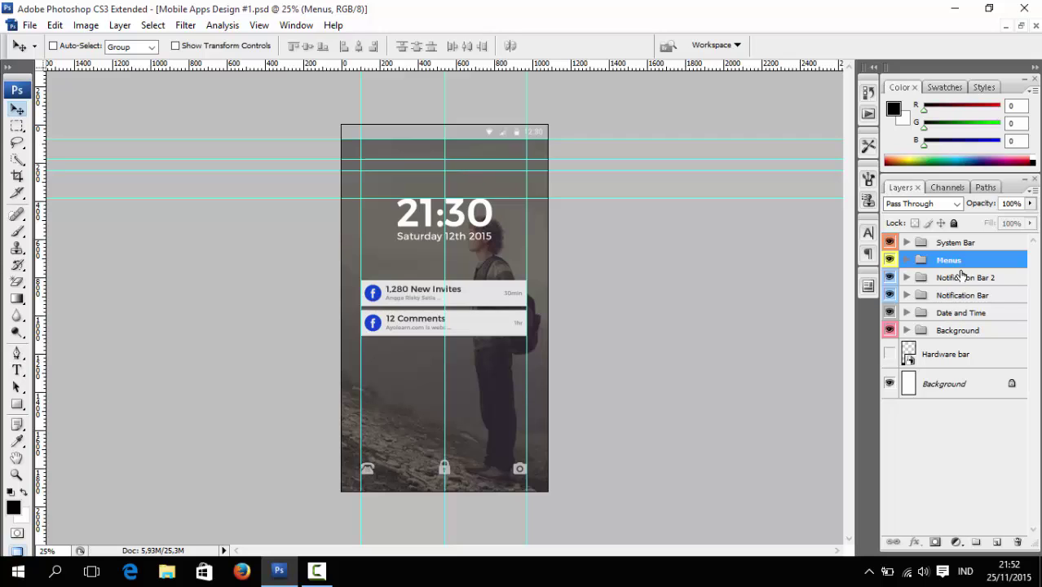
{"action": "left_click", "coordinate": [962, 279]}
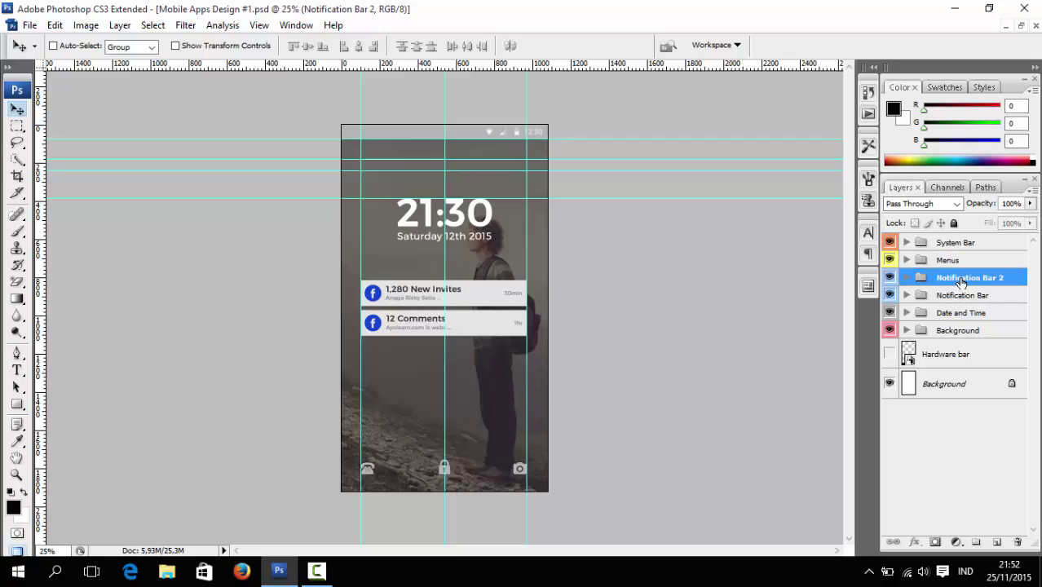
{"action": "left_click", "coordinate": [951, 319], "text": "shift"}
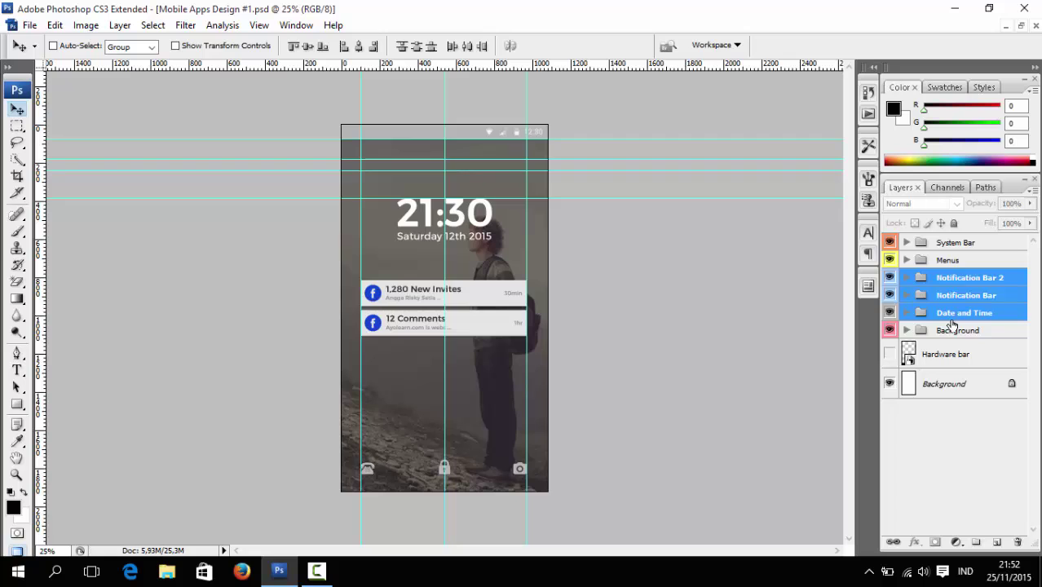
{"action": "key", "text": "shift+Down"}
{"action": "key", "text": "shift+Down"}
{"action": "key", "text": "shift+Down"}
{"action": "key", "text": "shift+Down"}
{"action": "key", "text": "shift+Down"}
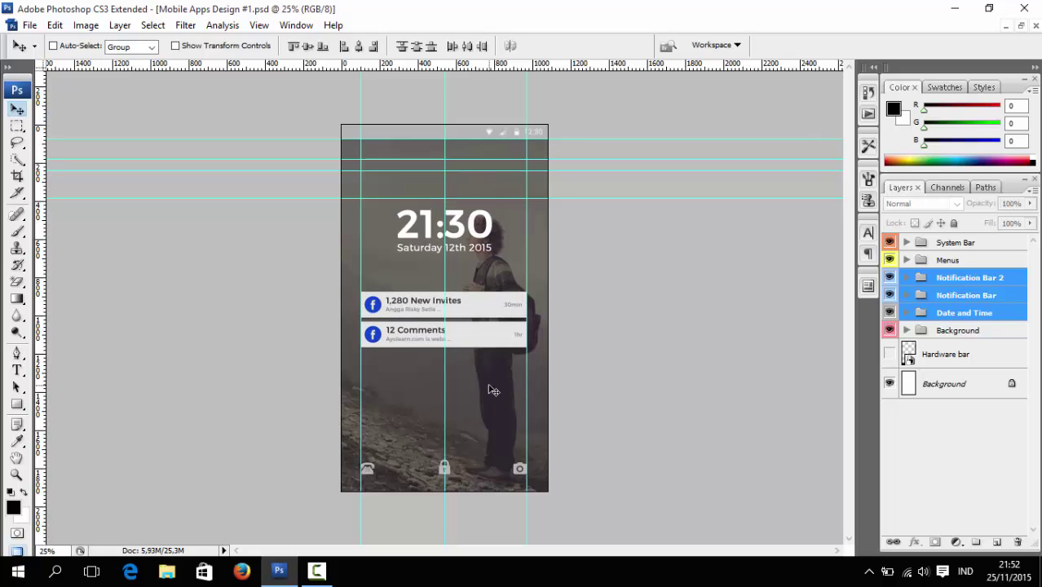
- Zoom the lock screen back in to 50% and select the Menus group
{"action": "key", "text": "ctrl+plus"}
{"action": "key", "text": "ctrl+plus"}
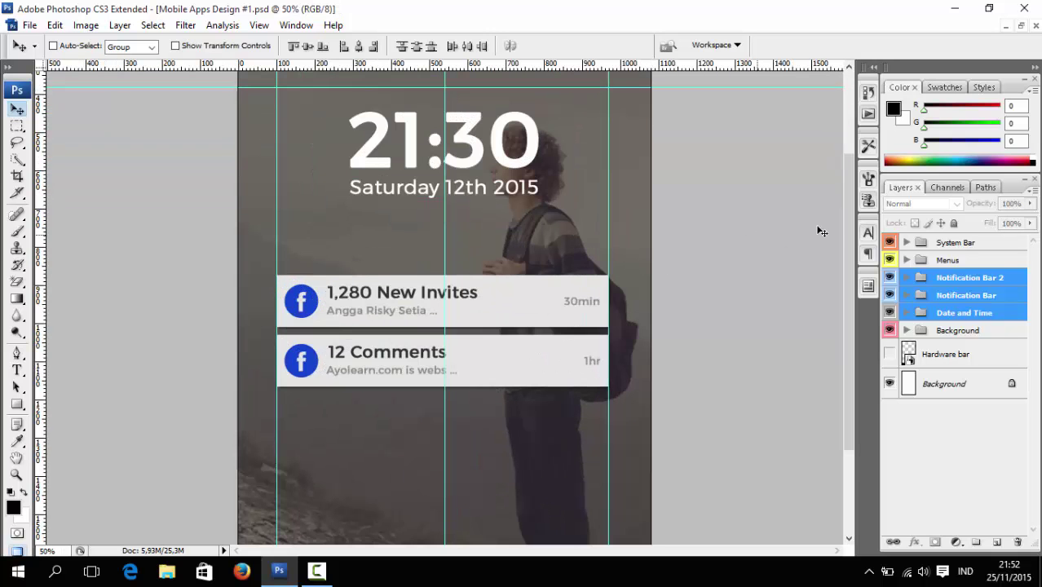
{"action": "left_click_drag", "start_coordinate": [844, 228], "coordinate": [858, 328]}
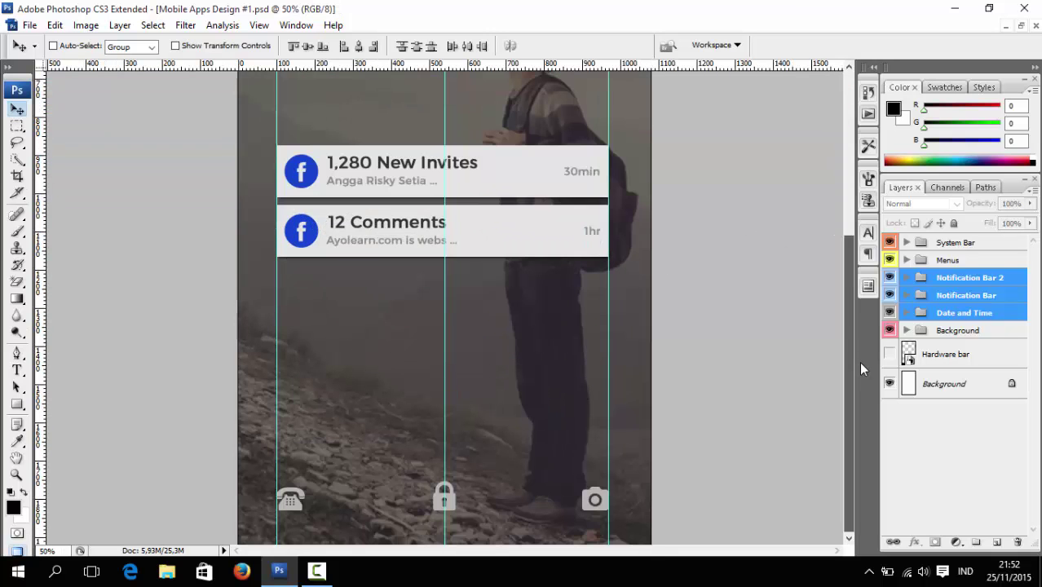
{"action": "left_click", "coordinate": [948, 261]}
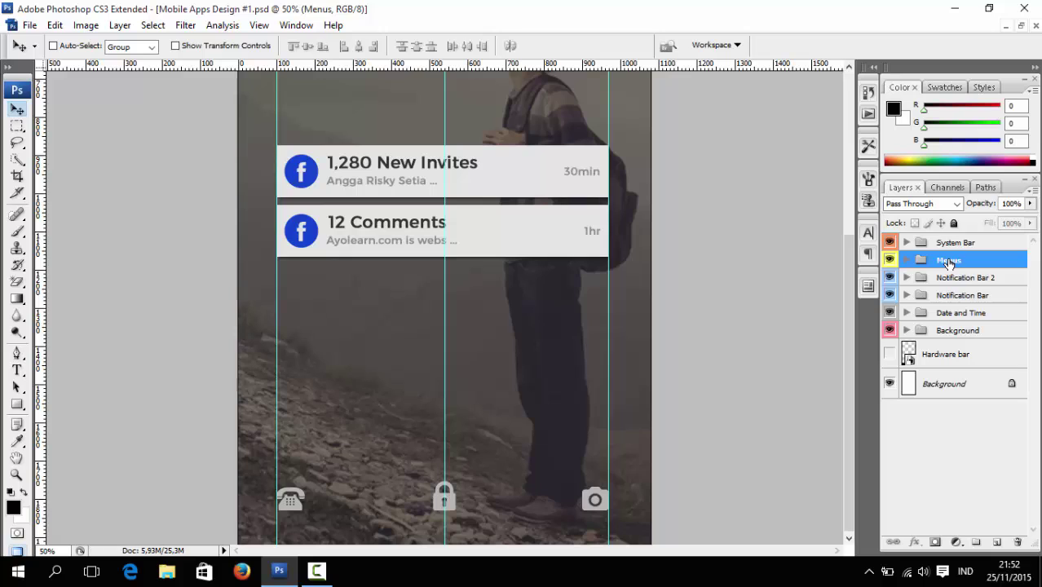
{"action": "key", "text": "t"}
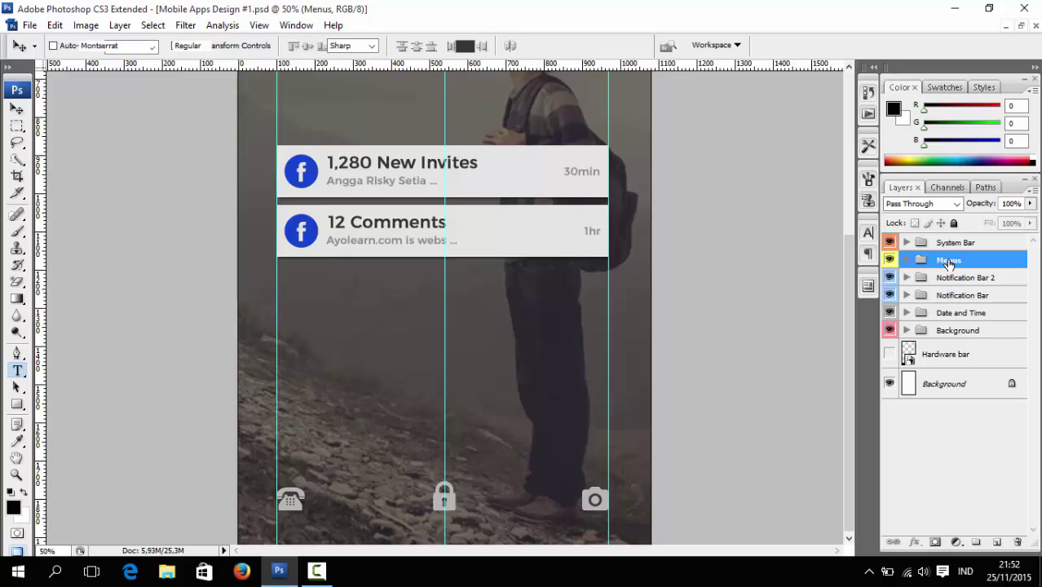
- Start a white 'Charging' text layer above the bottom icons and extend it with '30%'
{"action": "left_click", "coordinate": [363, 437]}
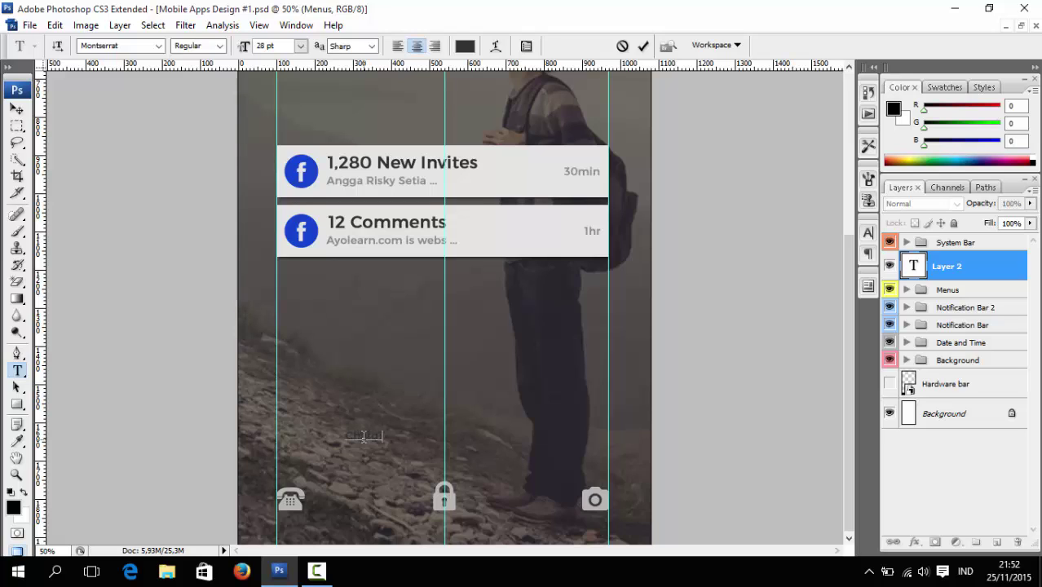
{"action": "key", "text": "ctrl+a"}
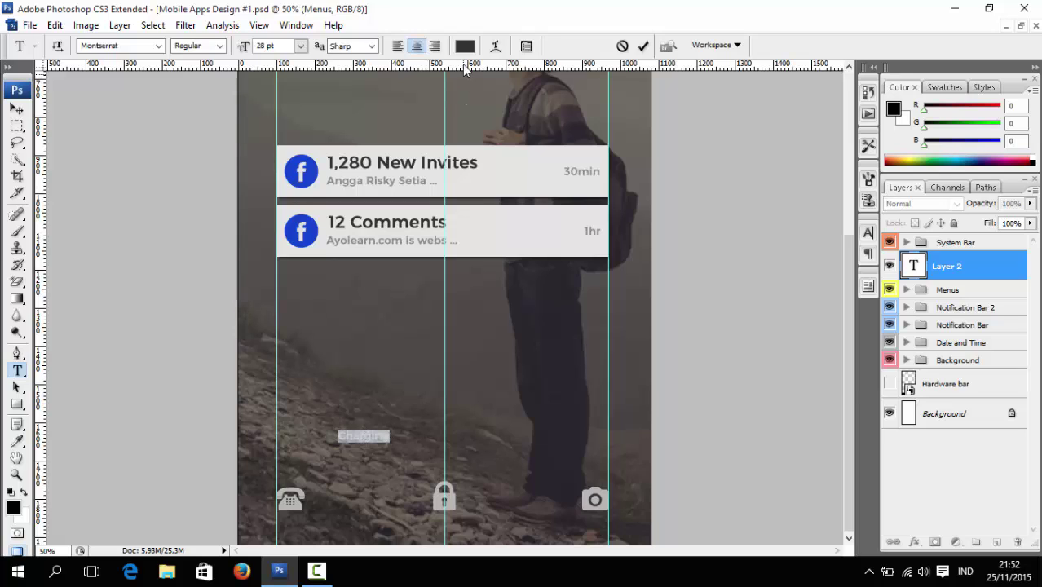
{"action": "left_click", "coordinate": [464, 46]}
{"action": "left_click_drag", "start_coordinate": [693, 233], "coordinate": [610, 136]}
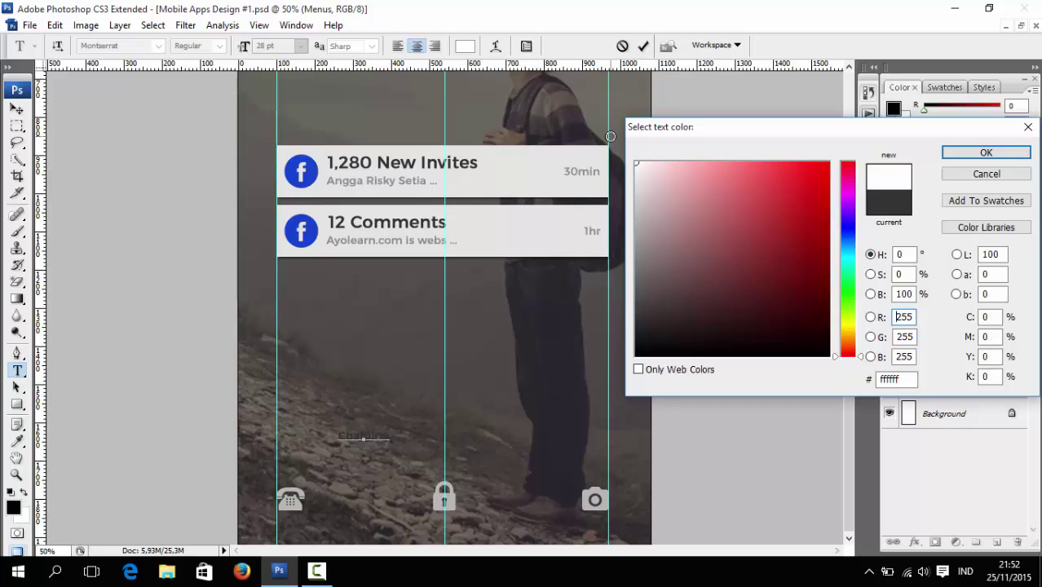
{"action": "left_click", "coordinate": [985, 151]}
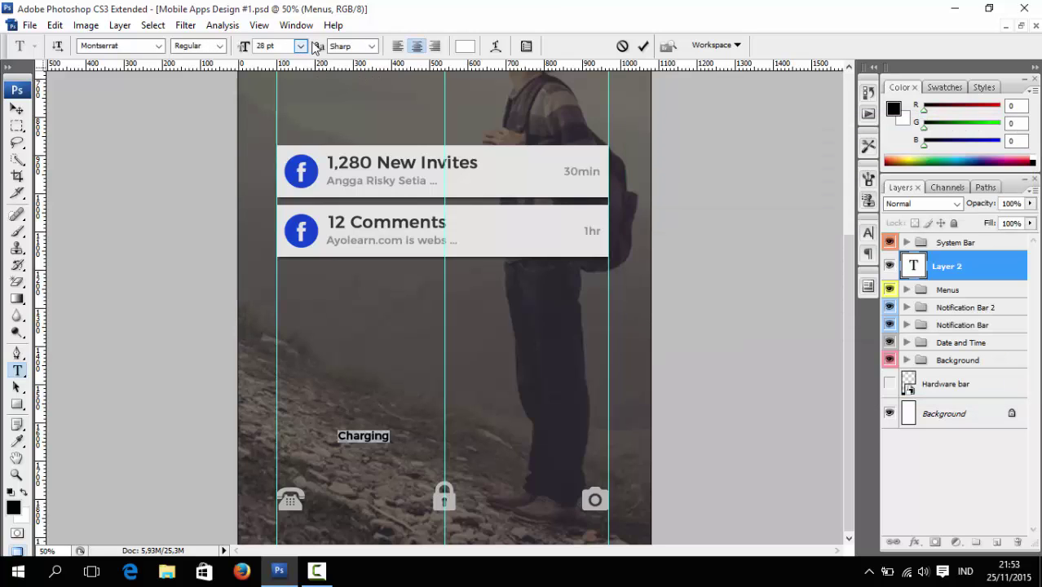
{"action": "key", "text": "Right"}
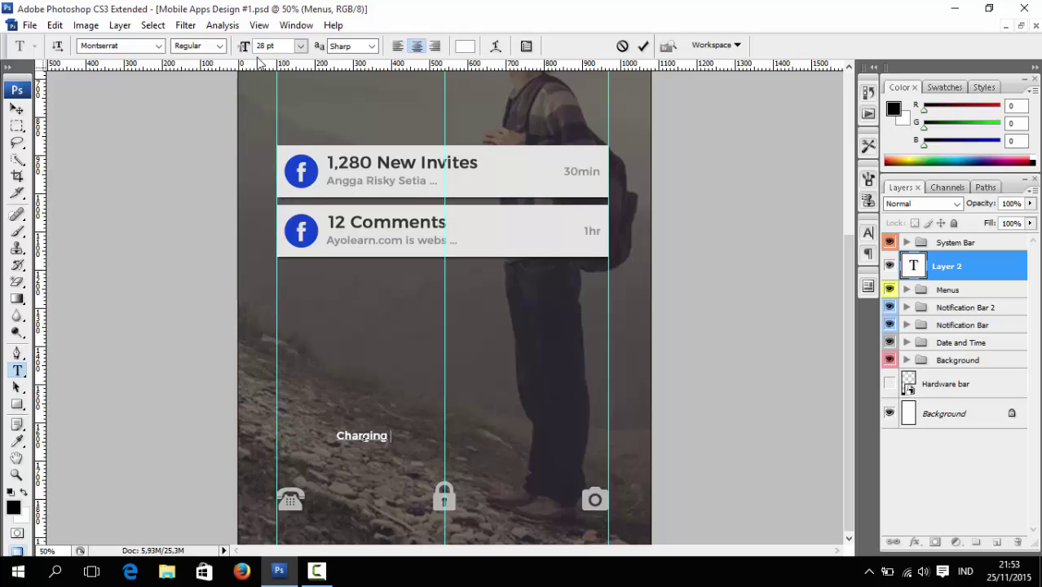
{"action": "type", "text": "30%"}
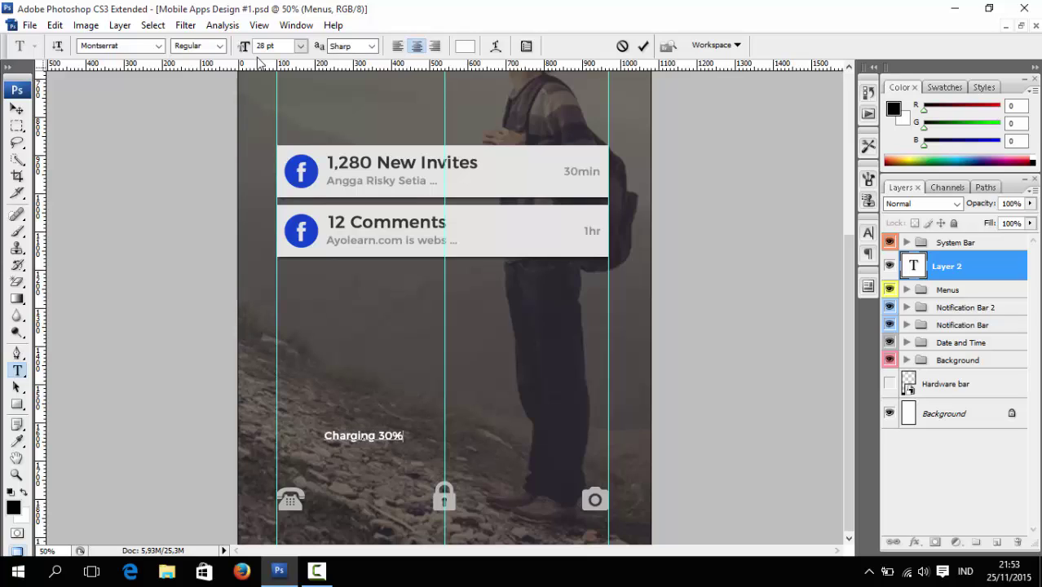
- Set the 'Charging 30%' text to Open Sans Semibold at 30 pt and commit it
{"action": "key", "text": "ctrl+a"}
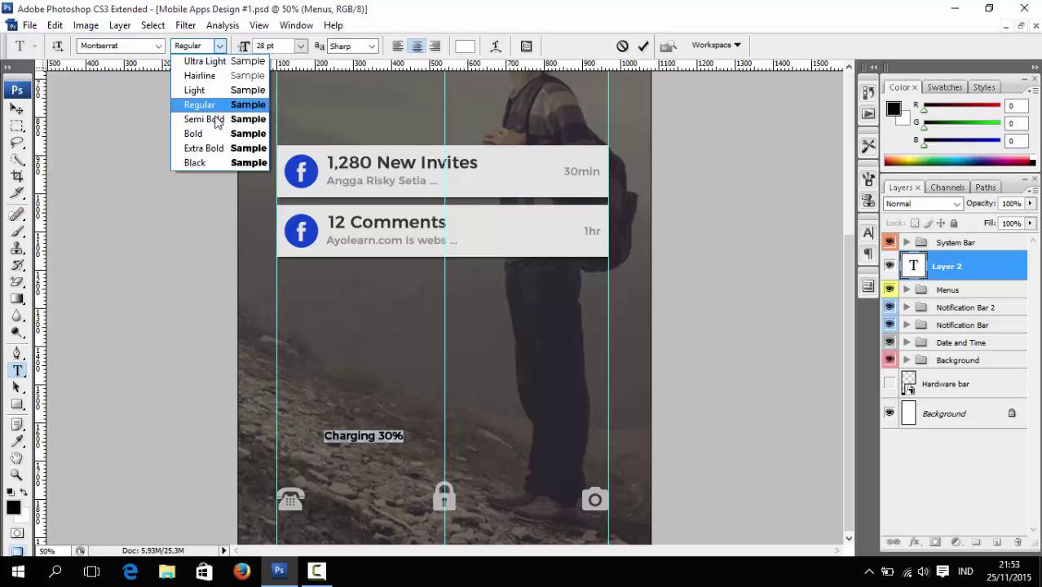
{"action": "left_click", "coordinate": [217, 106]}
{"action": "left_click", "coordinate": [131, 45]}
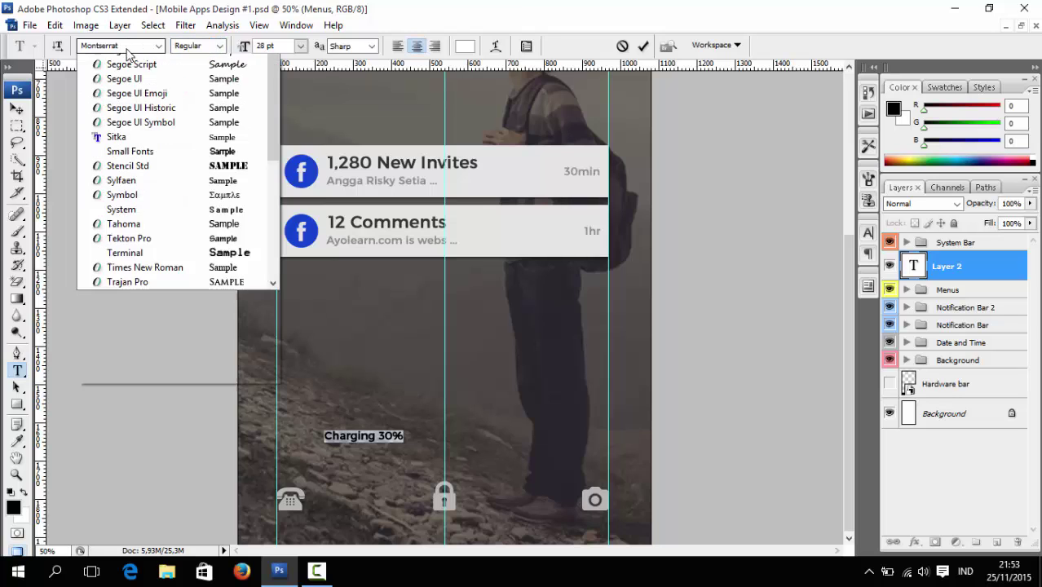
{"action": "type", "text": "Open Sans"}
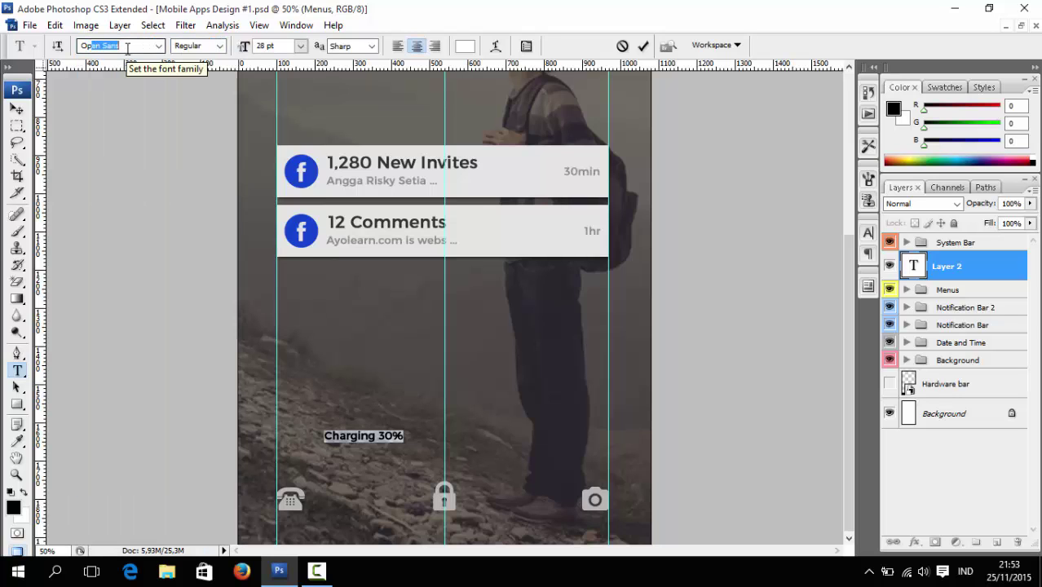
{"action": "key", "text": "Return"}
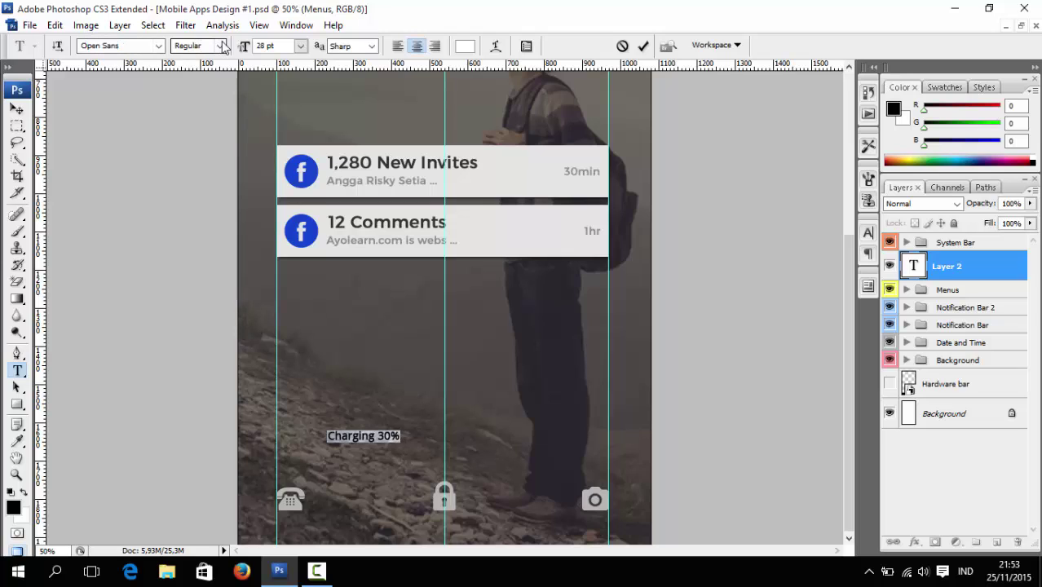
{"action": "left_click", "coordinate": [221, 47]}
{"action": "left_click", "coordinate": [218, 135]}
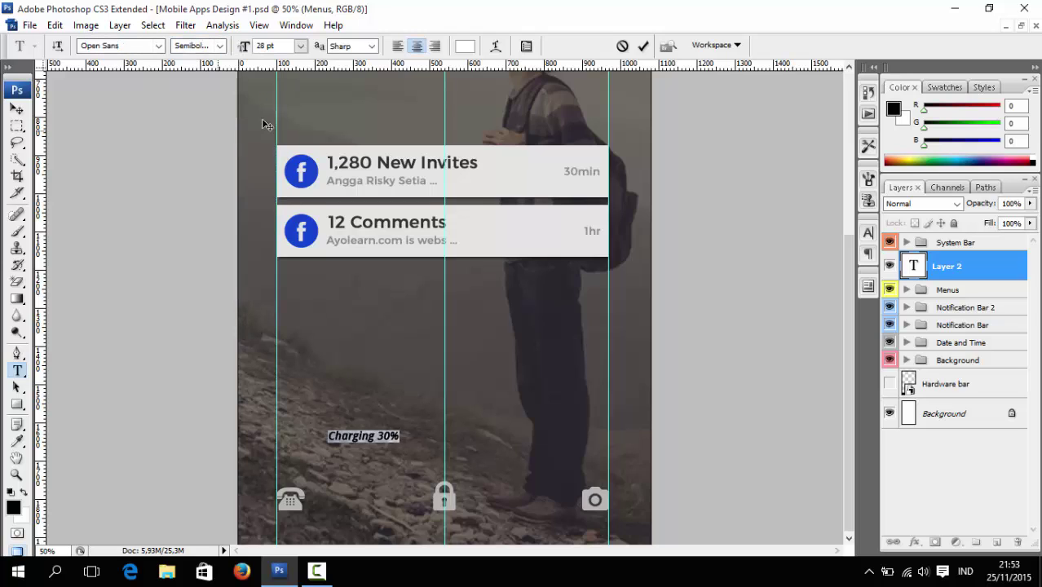
{"action": "left_click", "coordinate": [301, 47]}
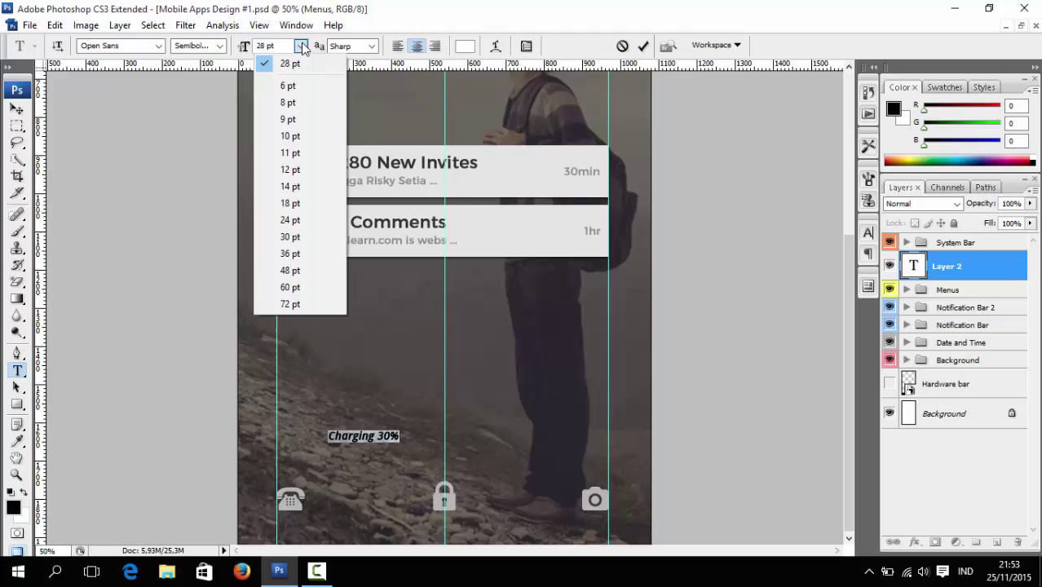
{"action": "left_click", "coordinate": [289, 236]}
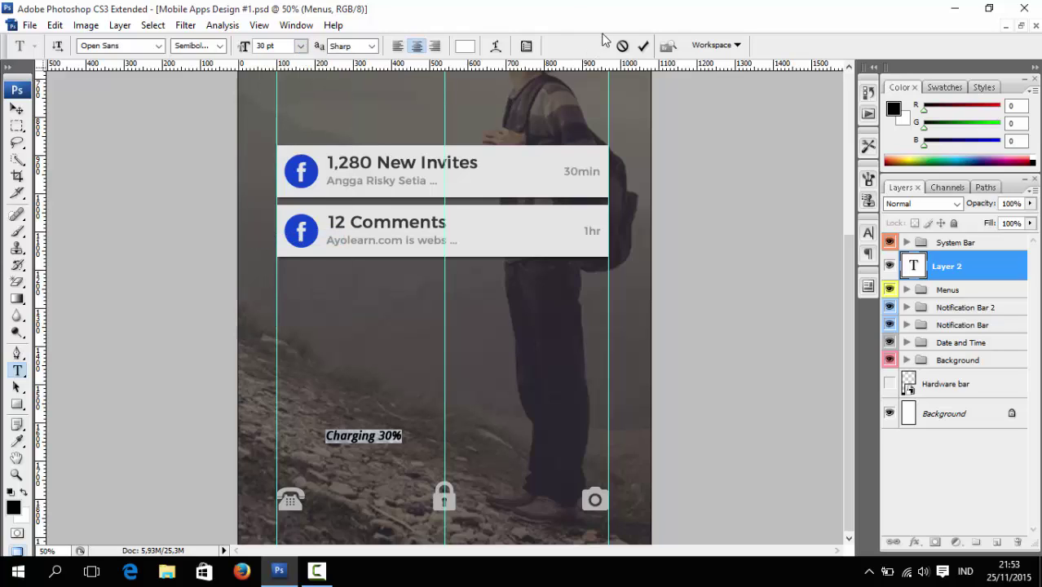
{"action": "left_click", "coordinate": [643, 47]}
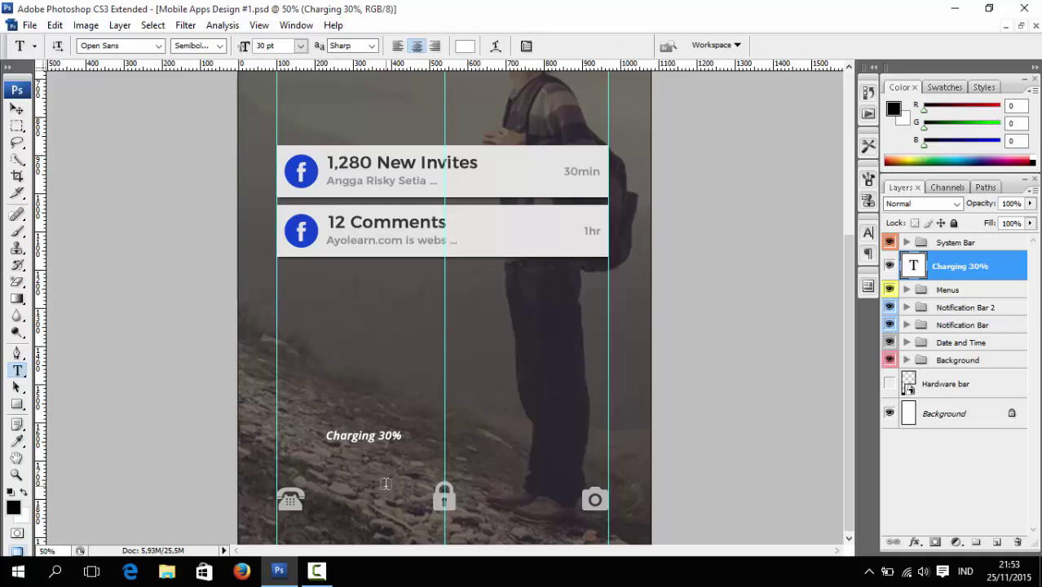
- Append '...' so the text reads 'Charging 30% ...' and commit it
{"action": "left_click", "coordinate": [401, 435]}
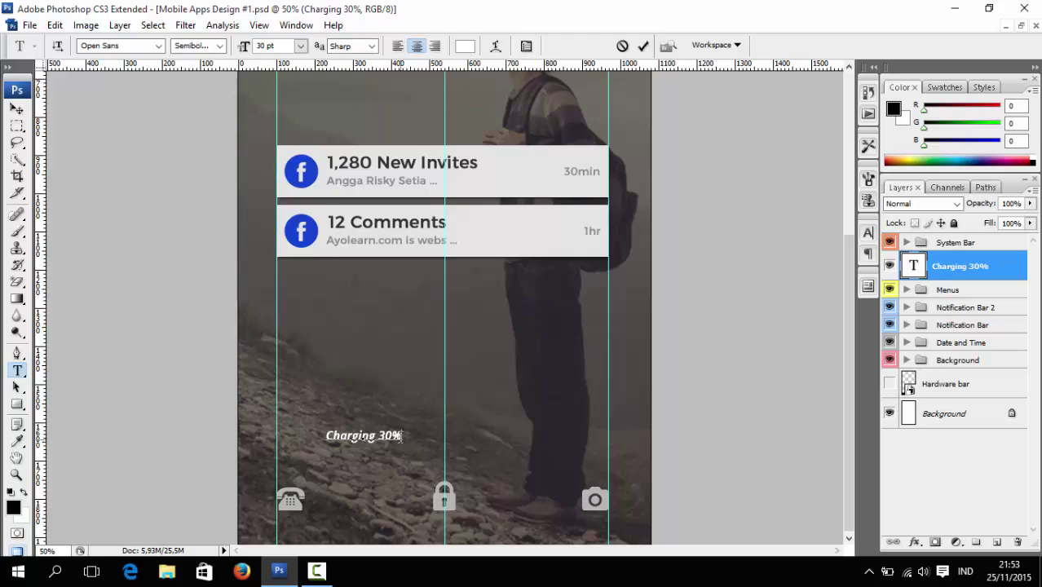
{"action": "type", "text": " ..."}
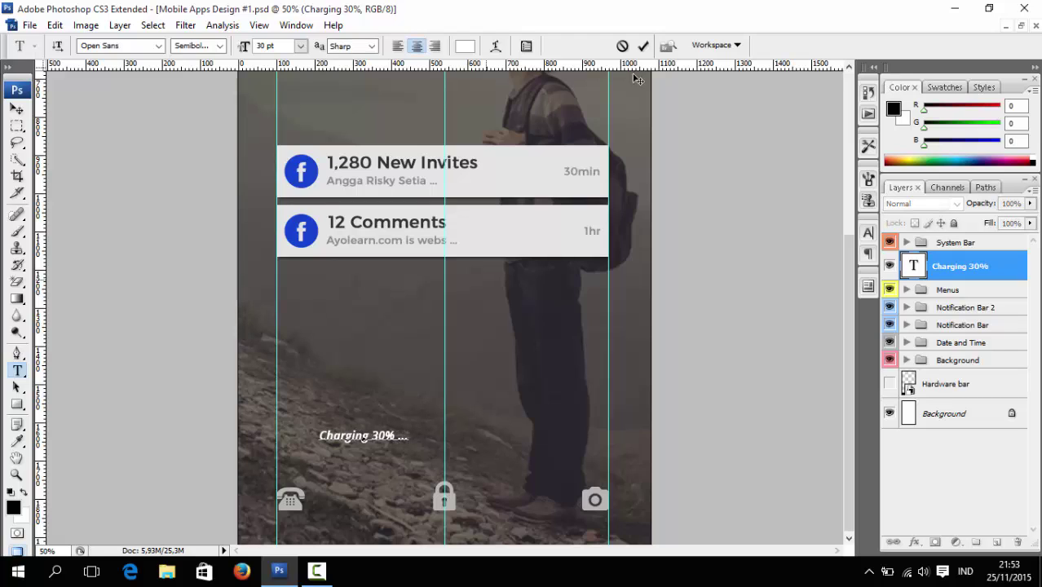
{"action": "left_click", "coordinate": [644, 46]}
{"action": "key", "text": "v"}
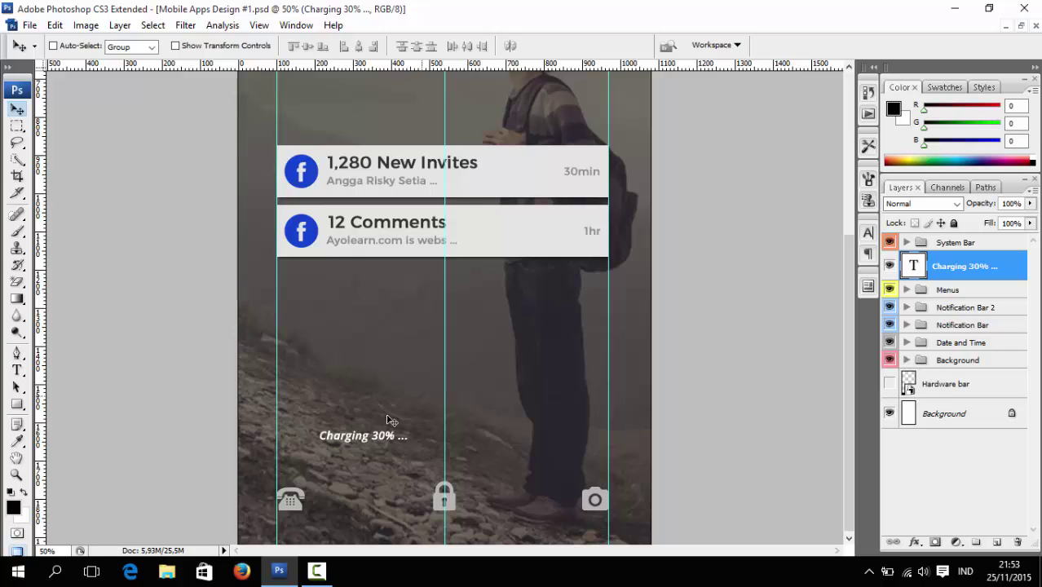
- Align the 'Charging 30% ...' layer with the Background layer along horizontal centres
{"action": "left_click_drag", "start_coordinate": [375, 441], "coordinate": [459, 443]}
{"action": "left_click_drag", "start_coordinate": [938, 391], "coordinate": [952, 410]}
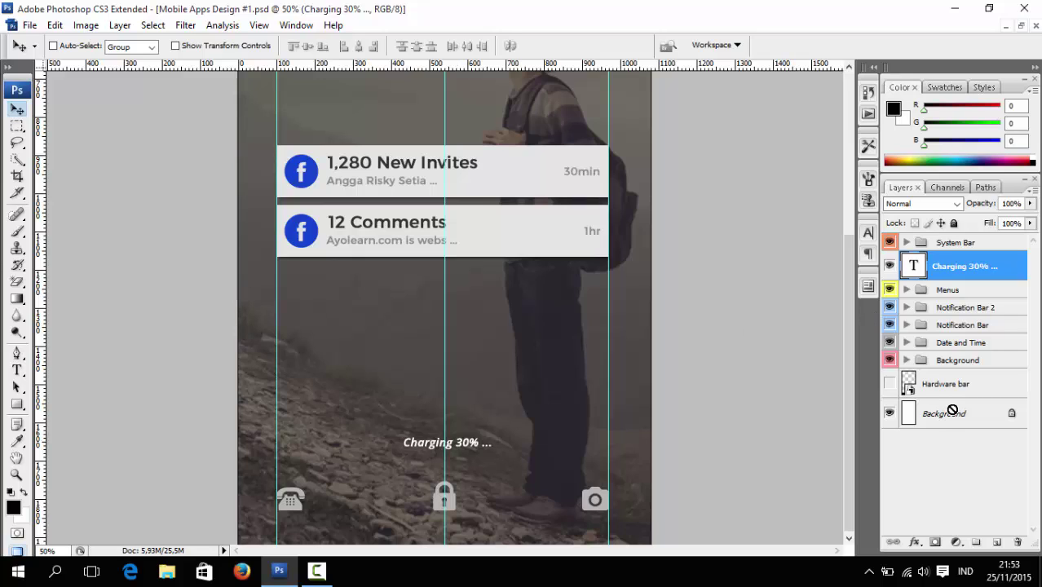
{"action": "left_click", "coordinate": [953, 411], "text": "ctrl"}
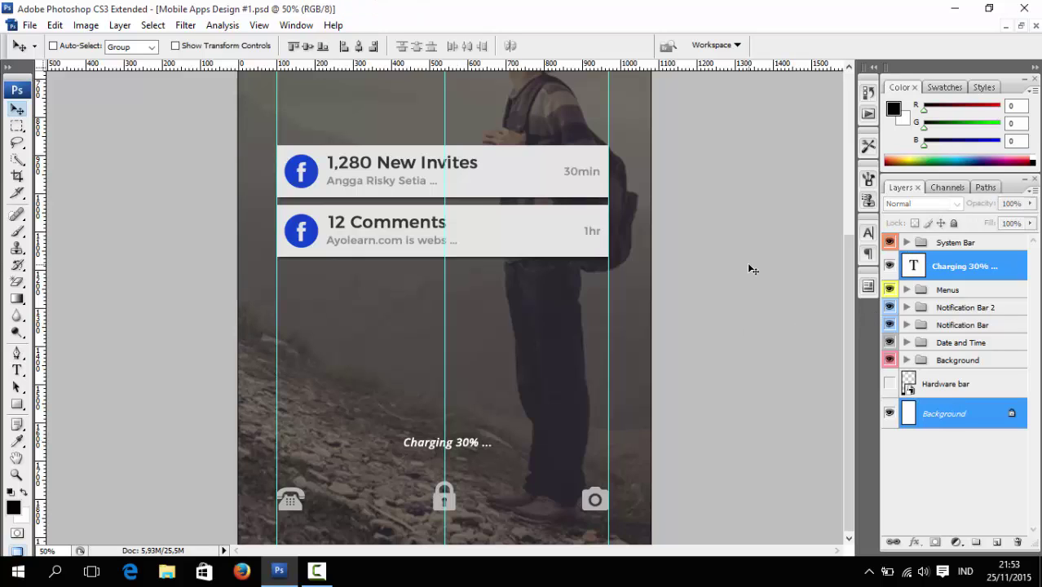
{"action": "left_click", "coordinate": [359, 46]}
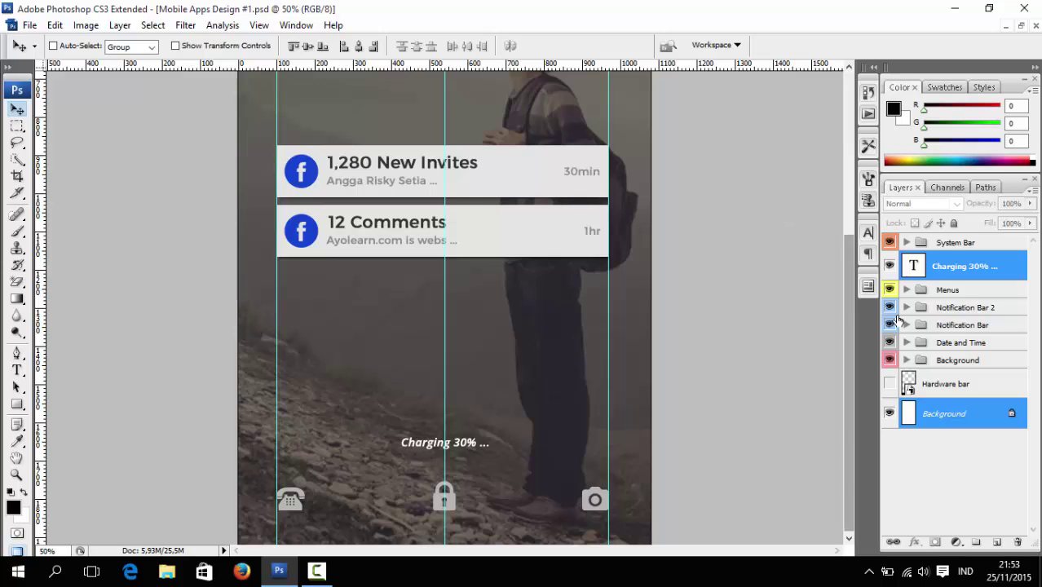
- Group the 'Charging 30% ...' text layer and name the group 'Status Phone'
{"action": "left_click", "coordinate": [952, 265]}
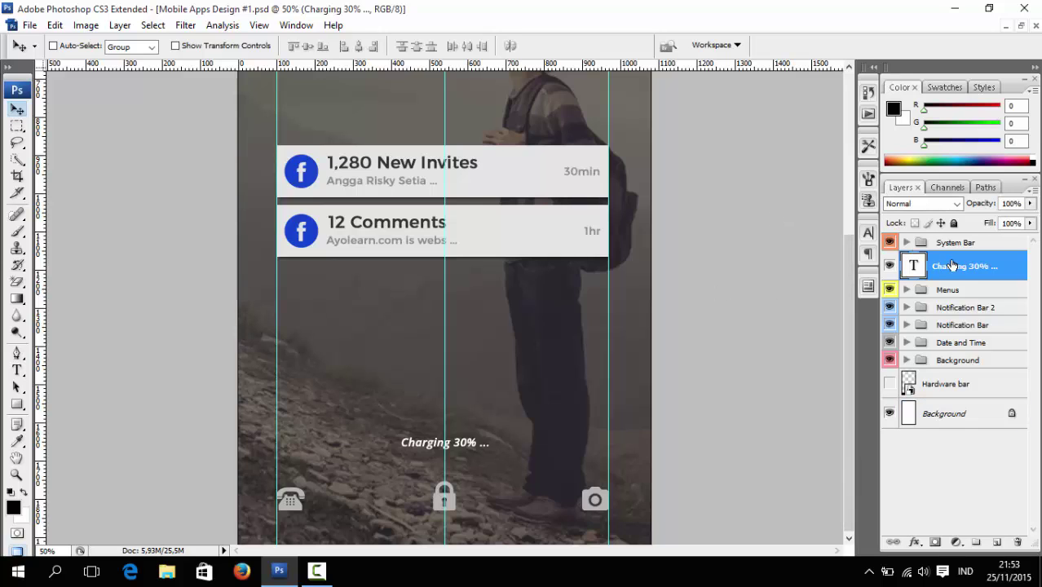
{"action": "key", "text": "ctrl+g"}
{"action": "double_click", "coordinate": [952, 259]}
{"action": "type", "text": "S"}
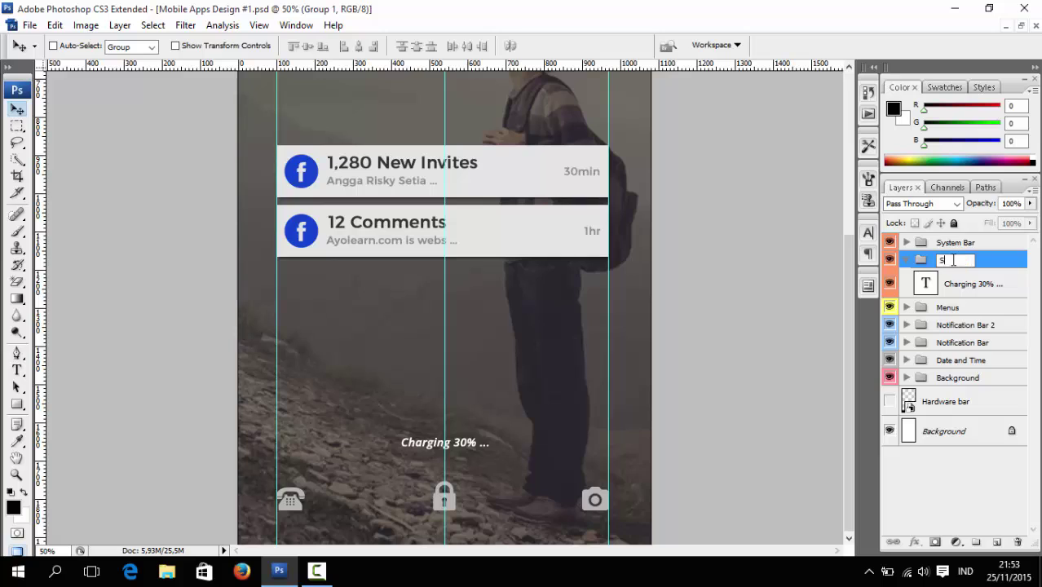
{"action": "type", "text": "tatus Phone"}
{"action": "key", "text": "Return"}
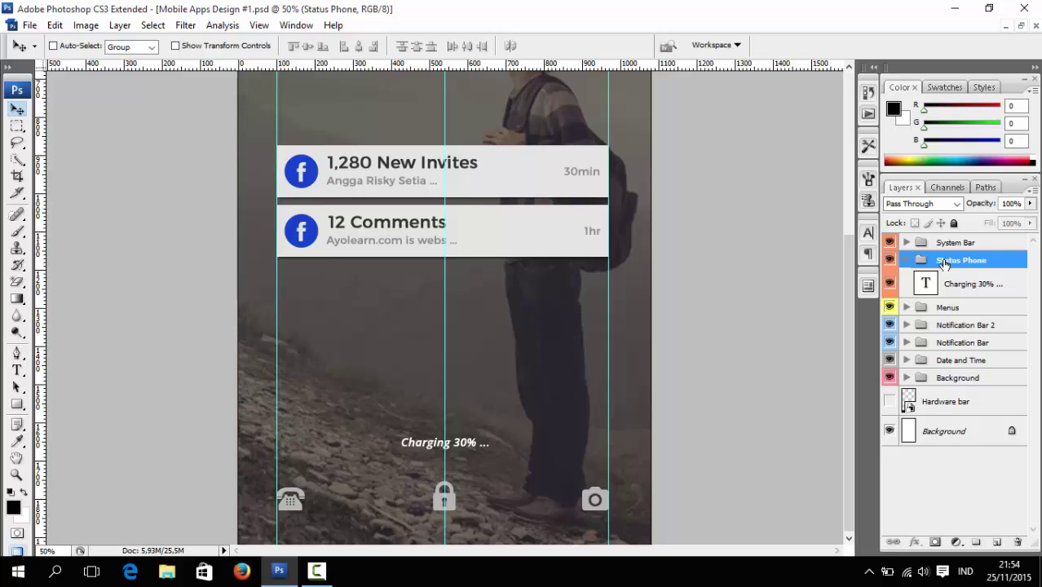
- Give the Status Phone group a green colour tag and zoom out to 25%
{"action": "right_click", "coordinate": [891, 263]}
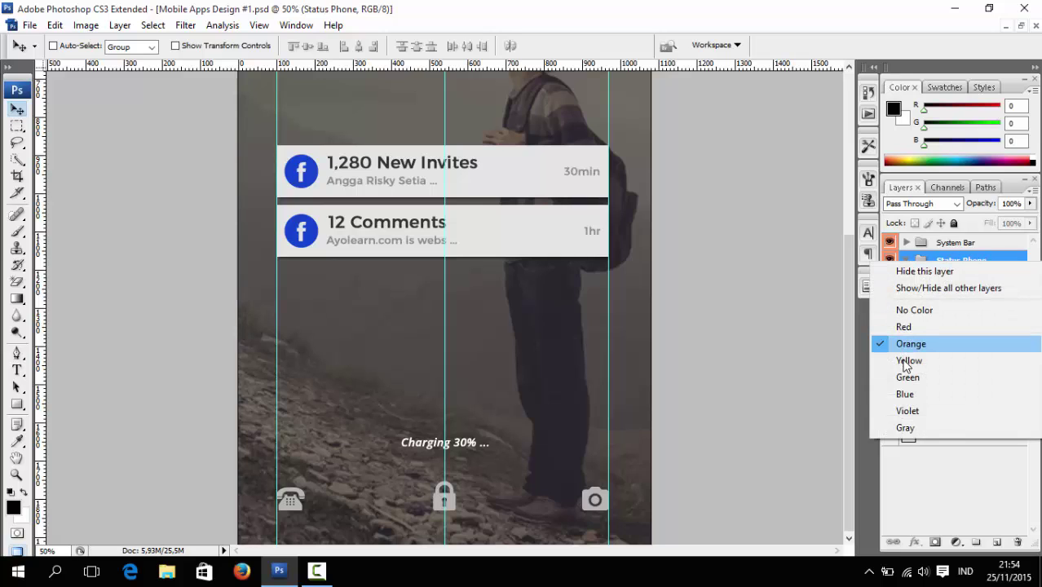
{"action": "left_click", "coordinate": [907, 359]}
{"action": "left_click", "coordinate": [906, 259]}
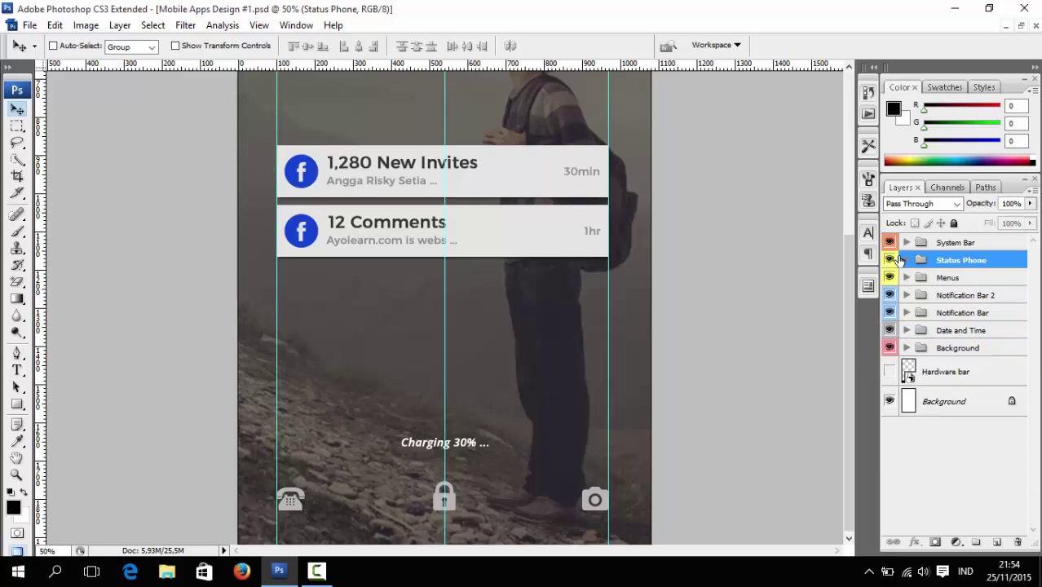
{"action": "right_click", "coordinate": [890, 261]}
{"action": "left_click", "coordinate": [902, 368]}
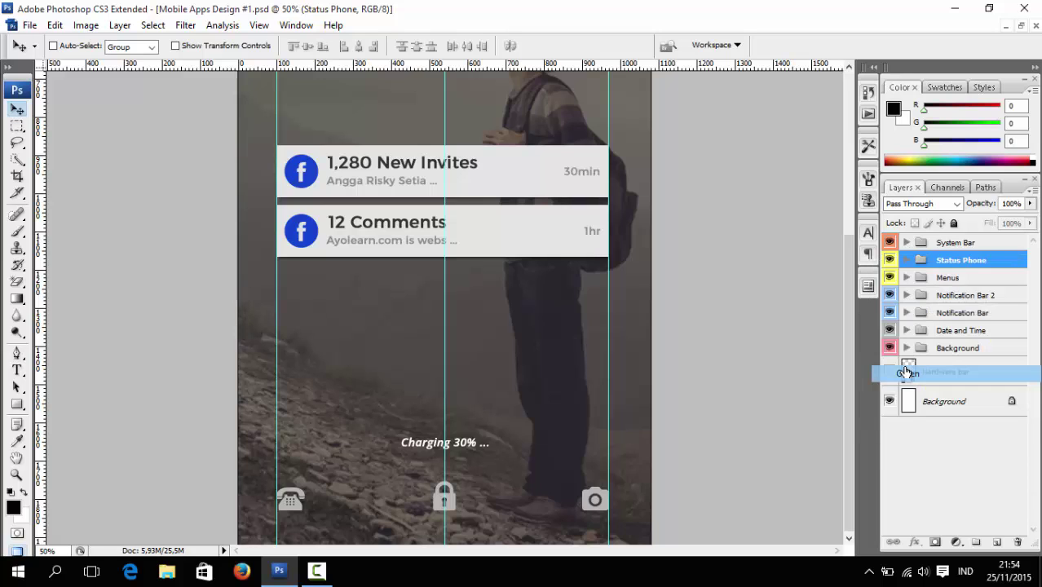
{"action": "key", "text": "ctrl+minus"}
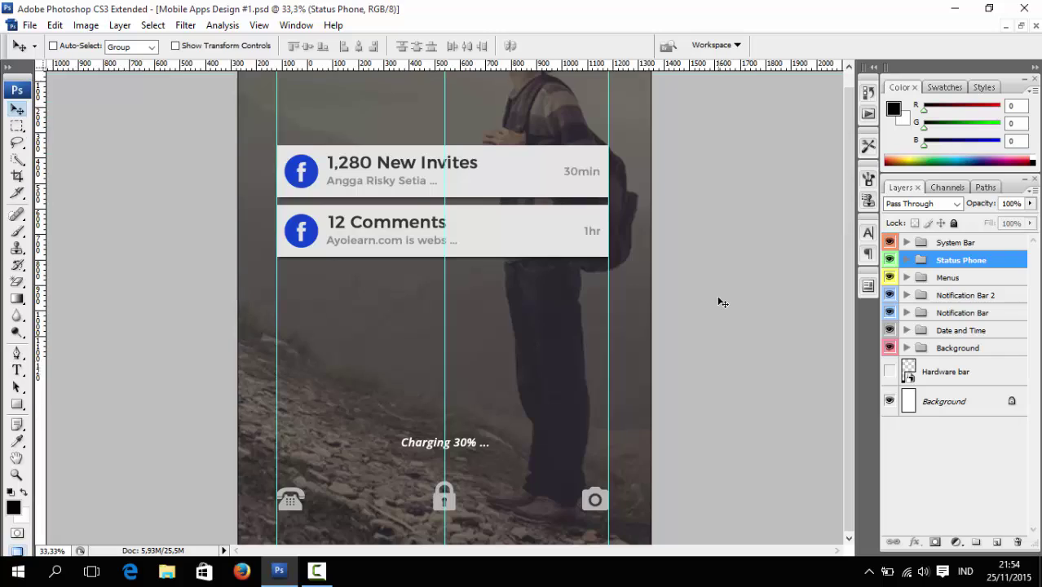
{"action": "key", "text": "ctrl+minus"}
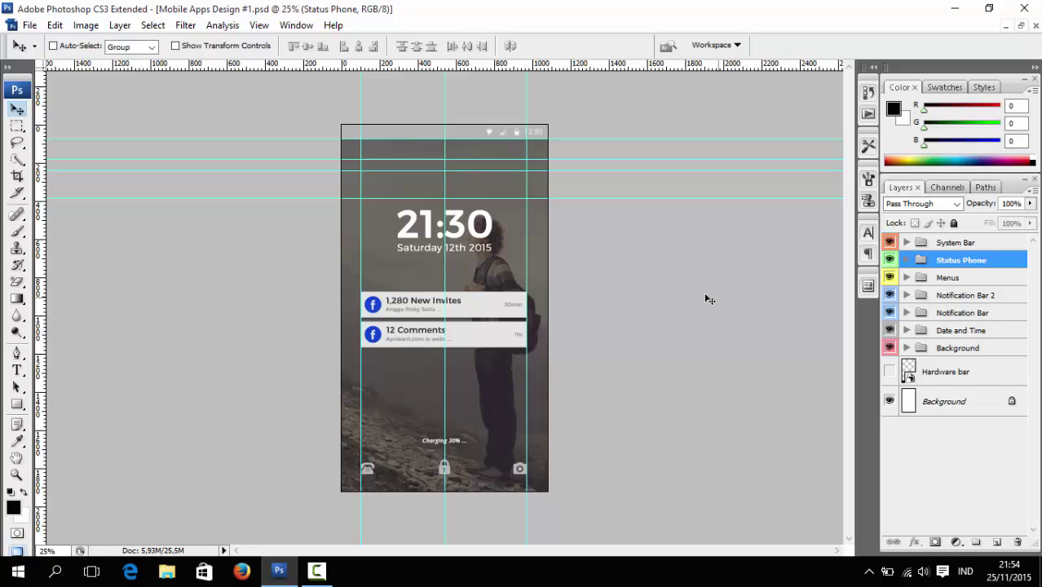
- Save As JPEG named 'Mobile Apps Design #1' (without ' copy') at quality 12
{"action": "left_click", "coordinate": [27, 26]}
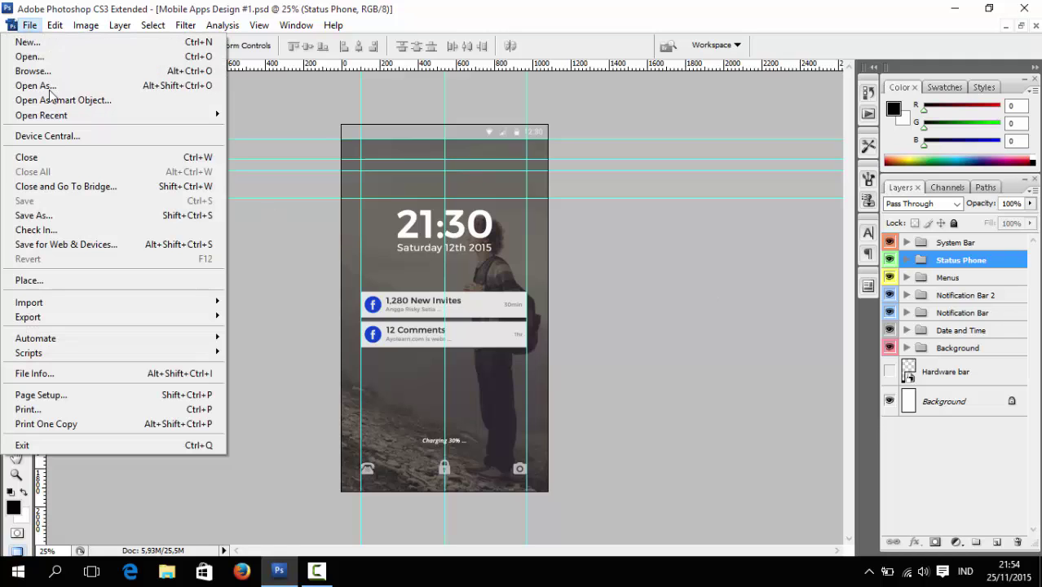
{"action": "left_click", "coordinate": [62, 217]}
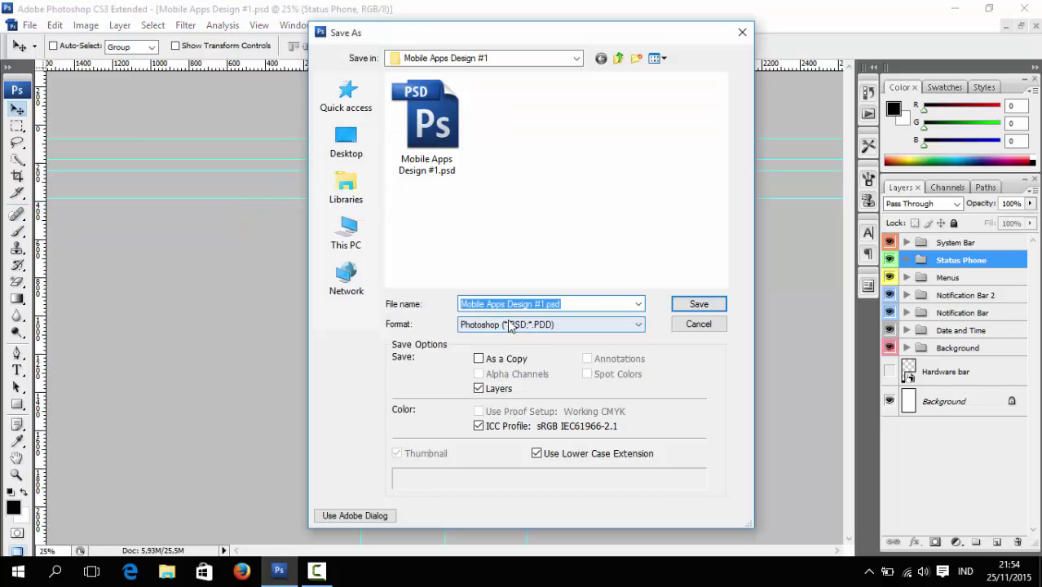
{"action": "left_click", "coordinate": [510, 323]}
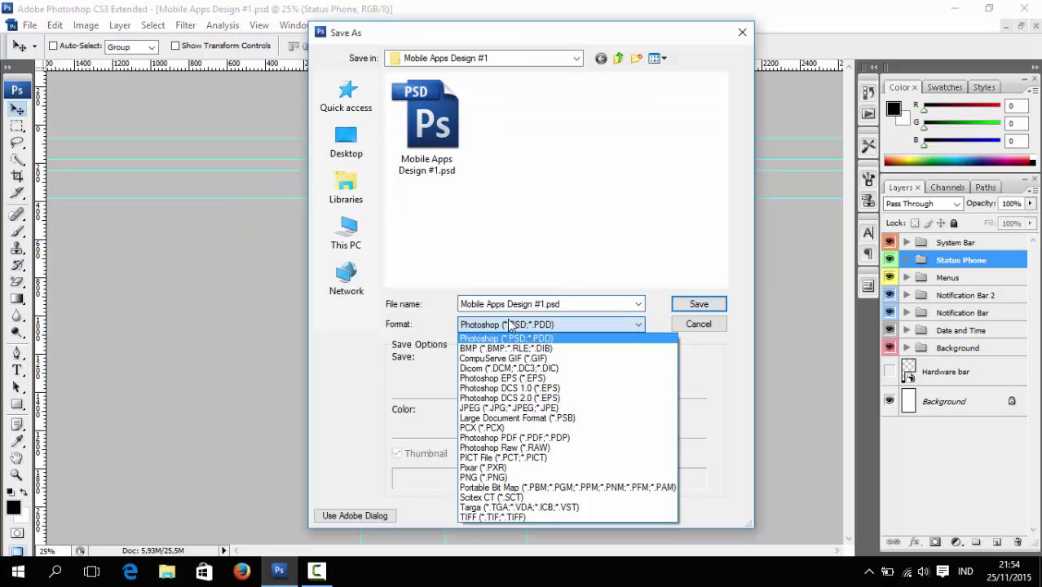
{"action": "left_click", "coordinate": [510, 407]}
{"action": "left_click", "coordinate": [583, 306]}
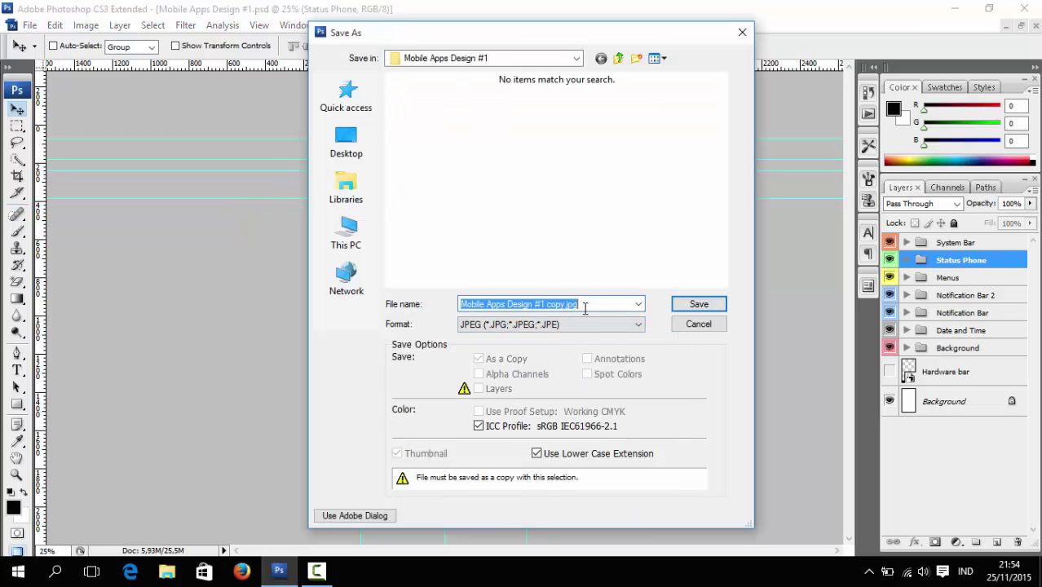
{"action": "double_click", "coordinate": [584, 306]}
{"action": "key", "text": "BackSpace"}
{"action": "key", "text": "BackSpace"}
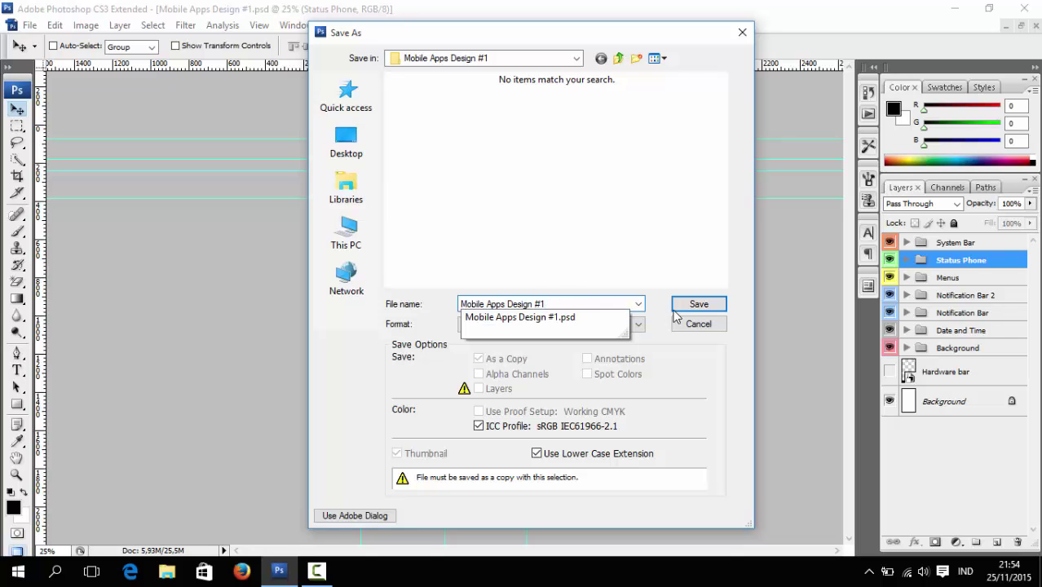
{"action": "left_click", "coordinate": [681, 309]}
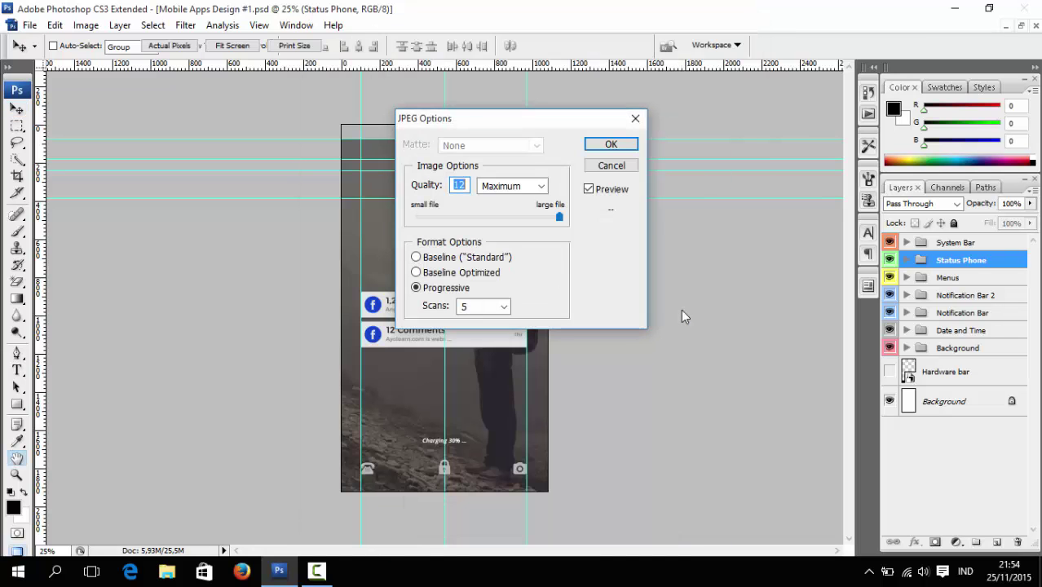
{"action": "left_click", "coordinate": [624, 146]}
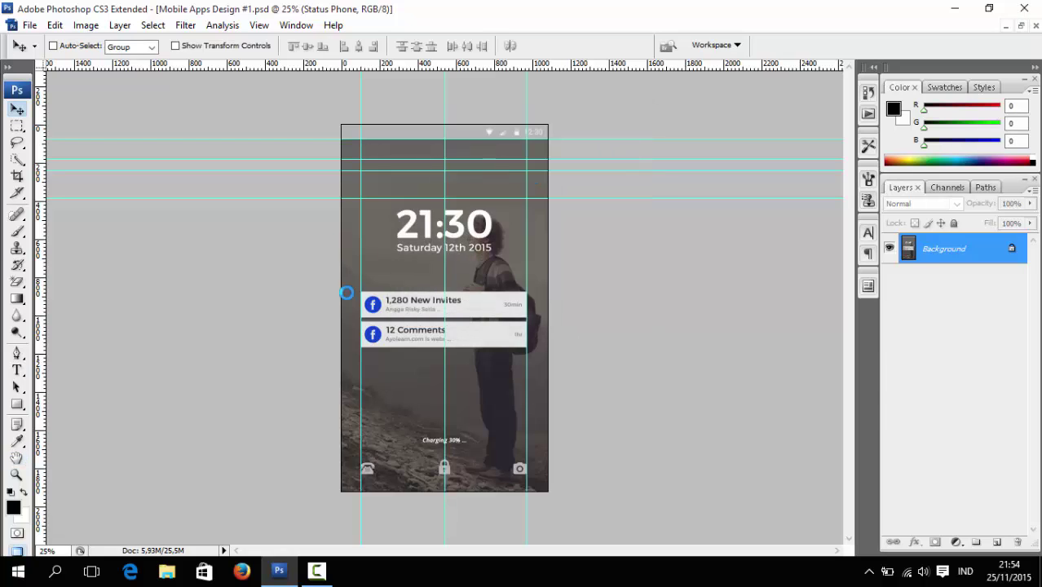
{"action": "left_click", "coordinate": [167, 573]}
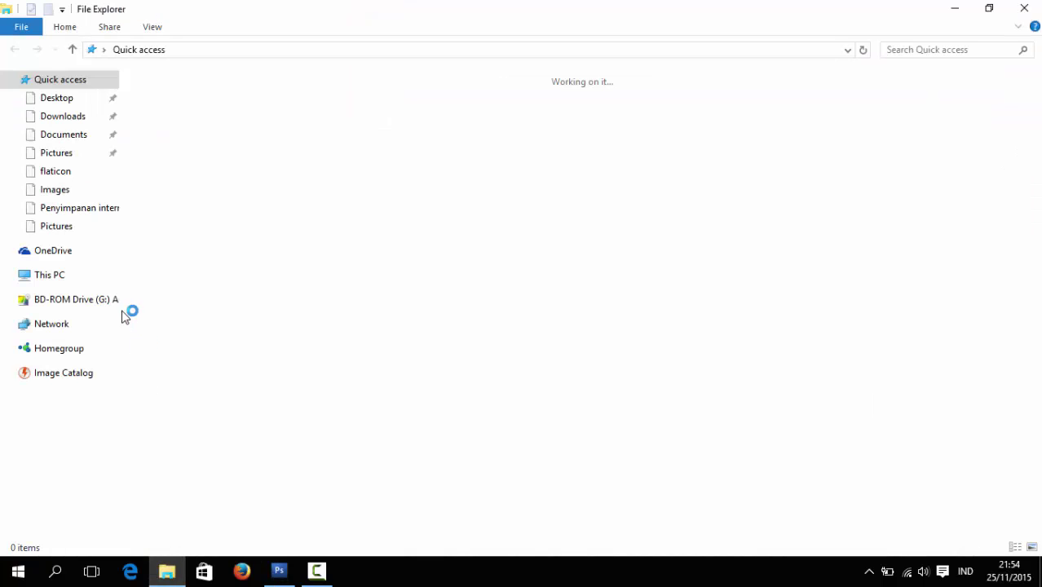
- Browse File Explorer to This PC > Master (D:) > Portfolio > Apps Design
{"action": "left_click", "coordinate": [63, 274]}
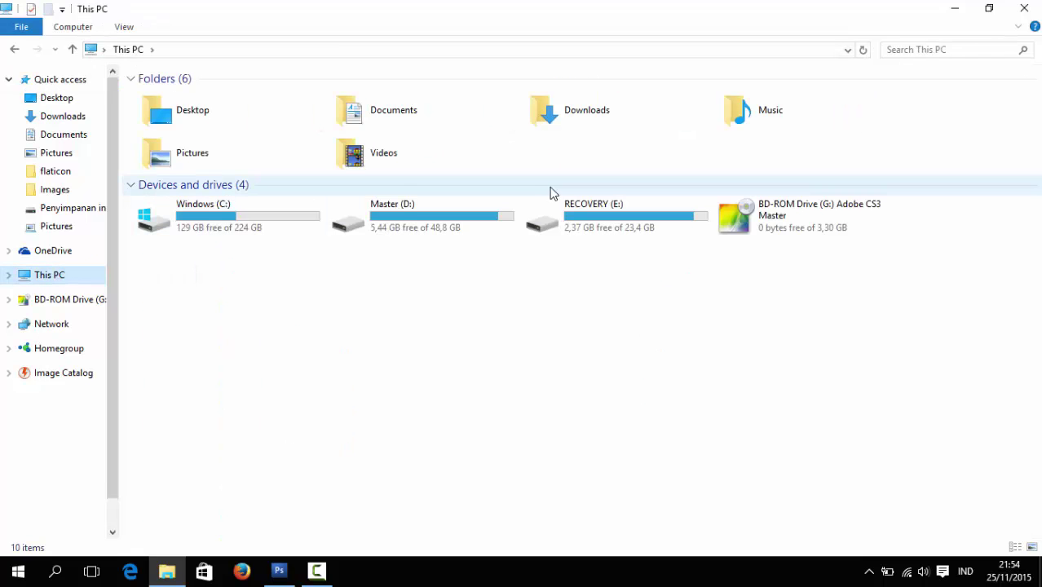
{"action": "left_click", "coordinate": [457, 229]}
{"action": "double_click", "coordinate": [457, 229]}
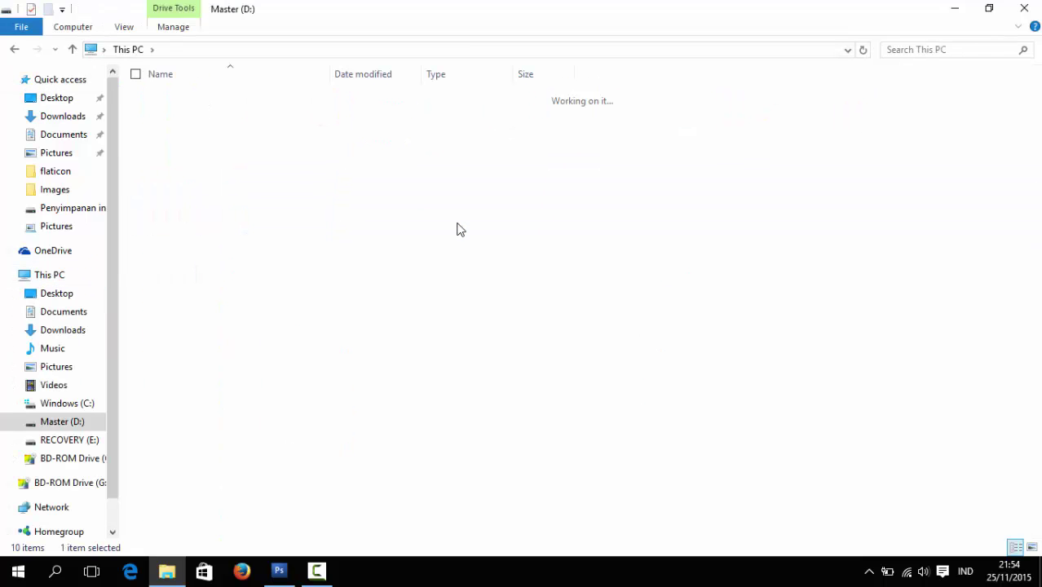
{"action": "key", "text": "p"}
{"action": "key", "text": "Return"}
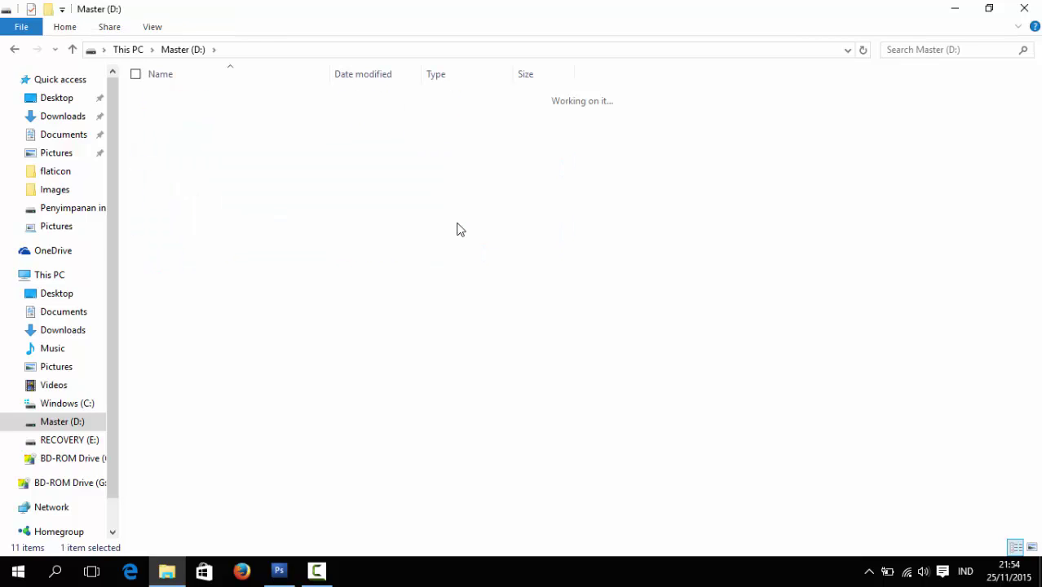
{"action": "key", "text": "a"}
{"action": "key", "text": "p"}
{"action": "key", "text": "p"}
{"action": "key", "text": "Return"}
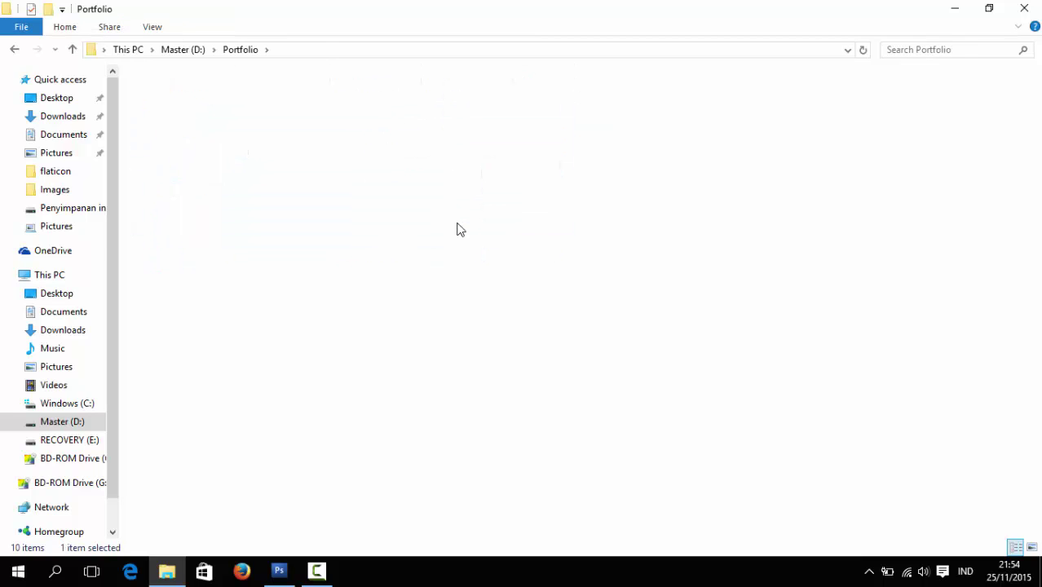
- Open the Mobile Apps Design #1 folder and the exported JPG inside it
{"action": "key", "text": "m"}
{"action": "key", "text": "m"}
{"action": "key", "text": "m"}
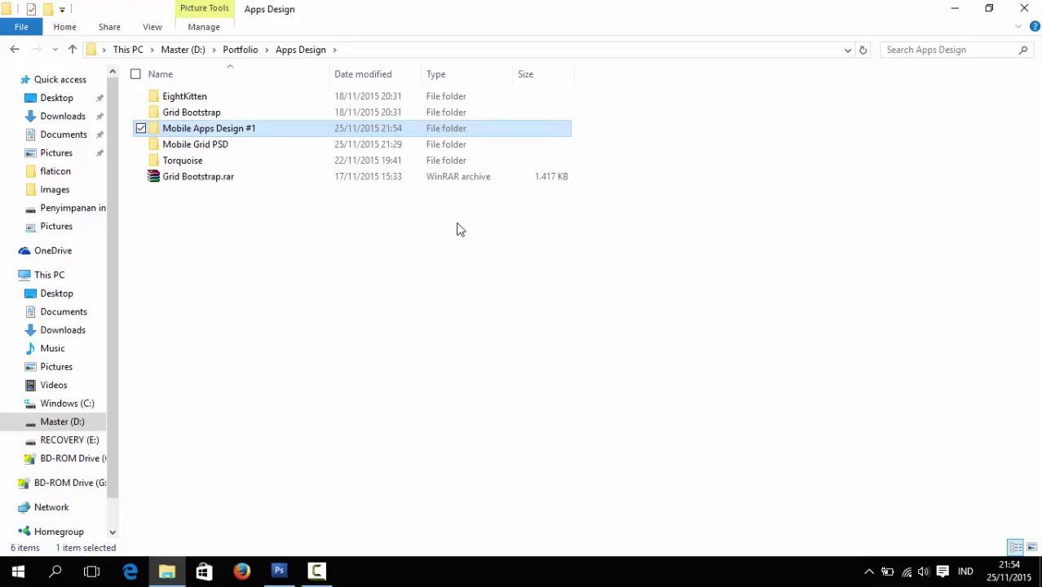
{"action": "key", "text": "Return"}
{"action": "key", "text": "m"}
{"action": "key", "text": "m"}
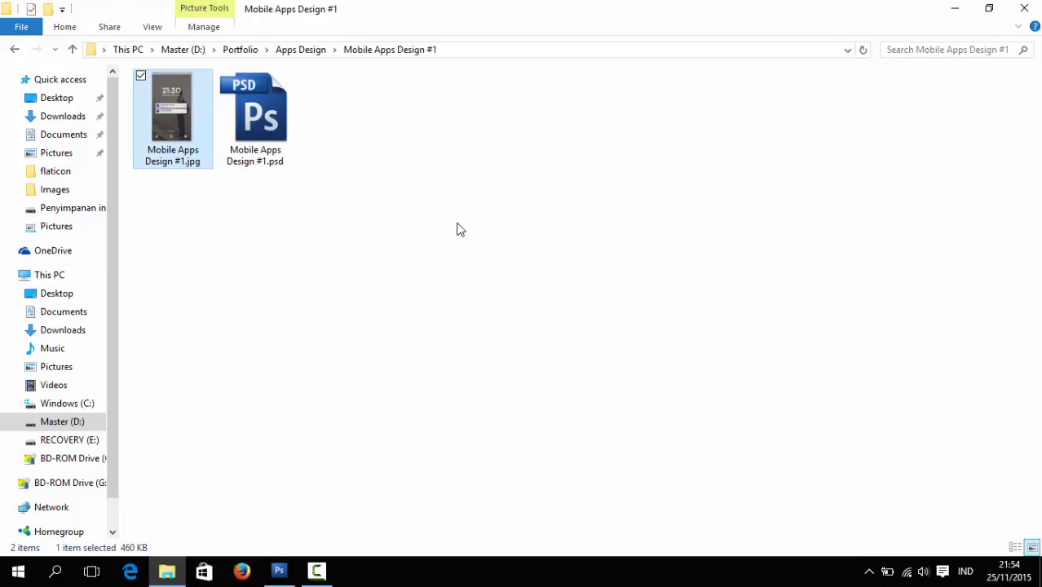
{"action": "key", "text": "Return"}
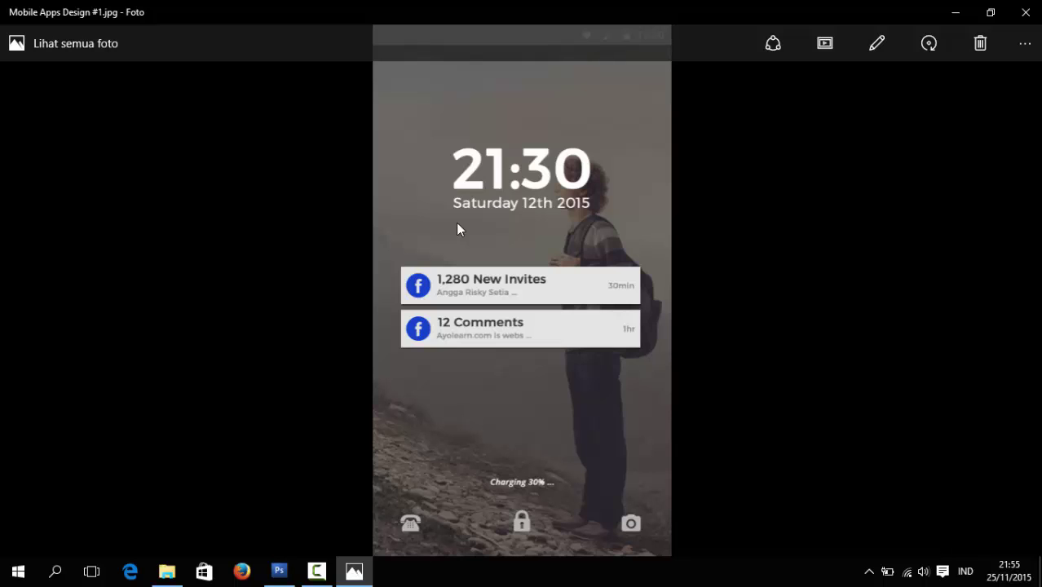
{"action": "mouse_move", "coordinate": [521, 294]}
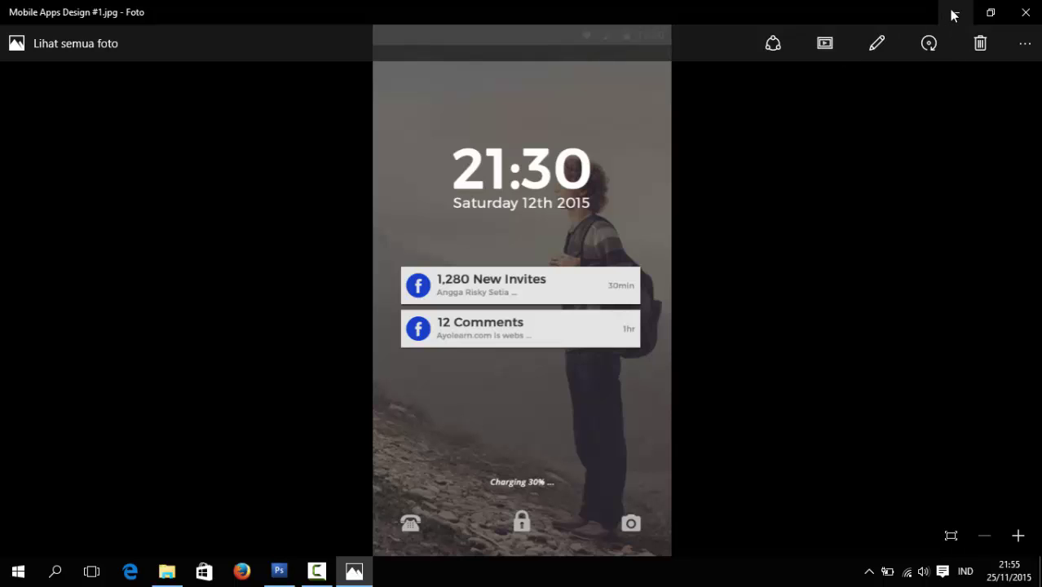
- After reviewing the JPG, minimize Photos, File Explorer and Photoshop in turn
{"action": "left_click", "coordinate": [954, 15]}
{"action": "left_click", "coordinate": [953, 14]}
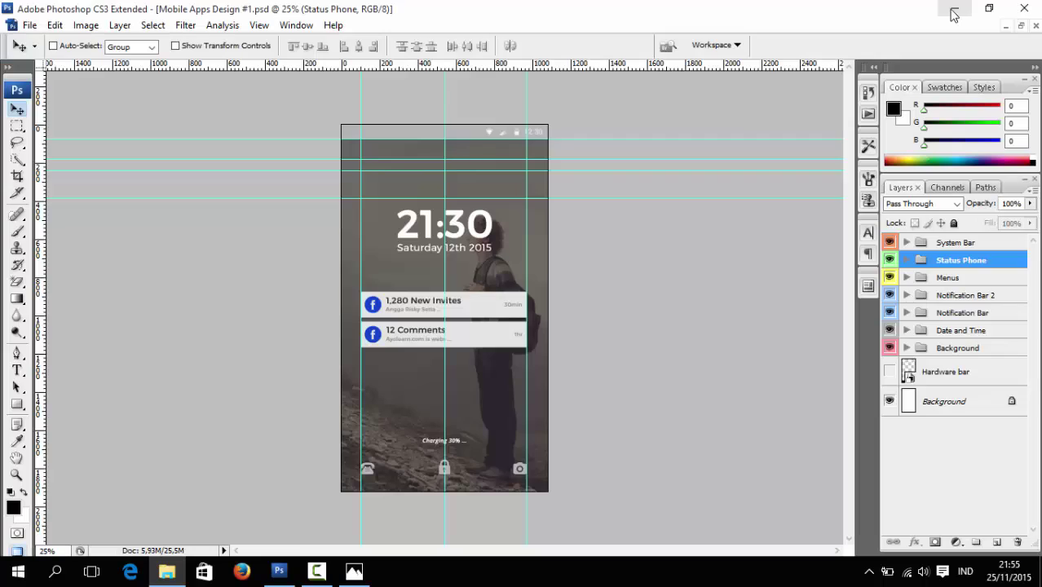
{"action": "left_click", "coordinate": [954, 14]}
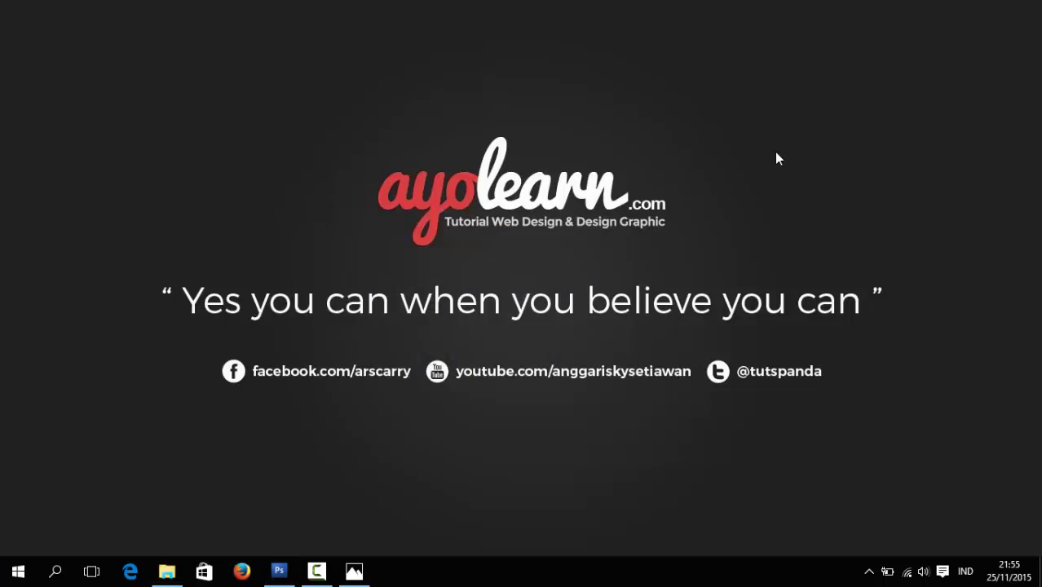